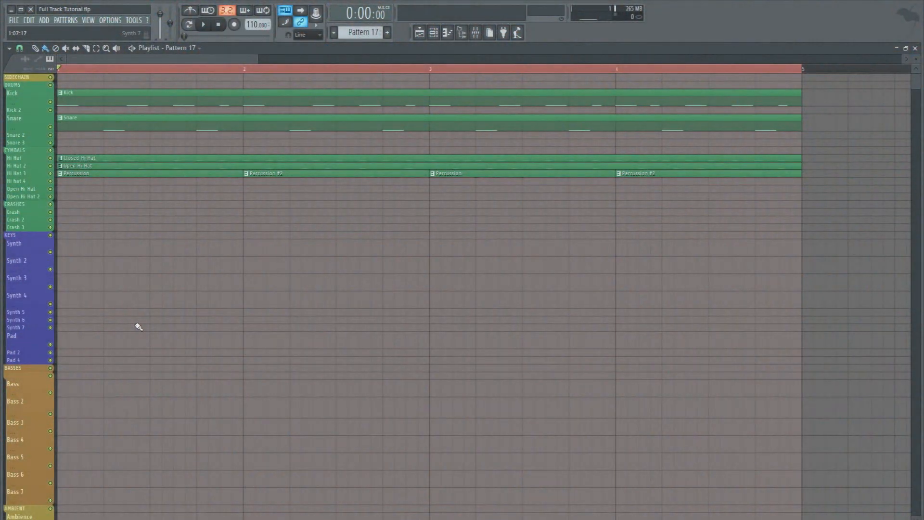
- Create a blue pattern named Pluck and place it on the Synth track across bars 1 to 4
{"action": "key", "text": "F4"}
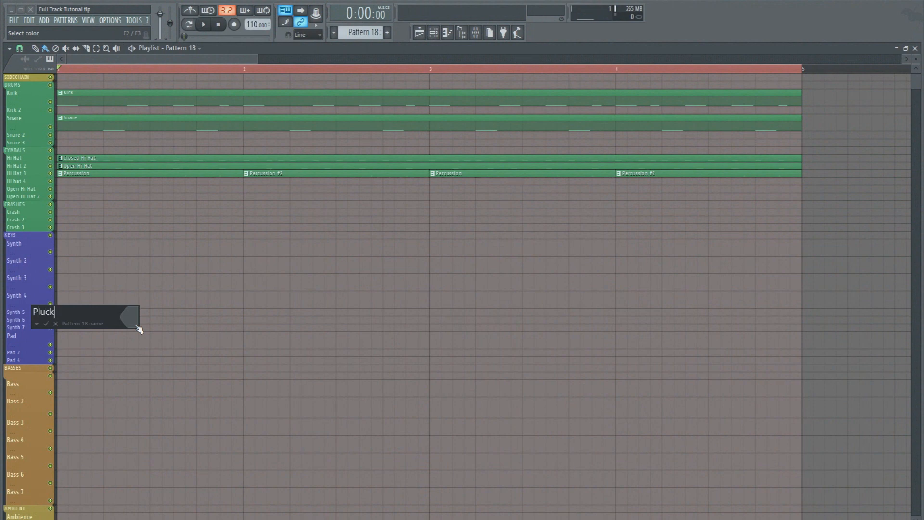
{"action": "left_click", "coordinate": [138, 327]}
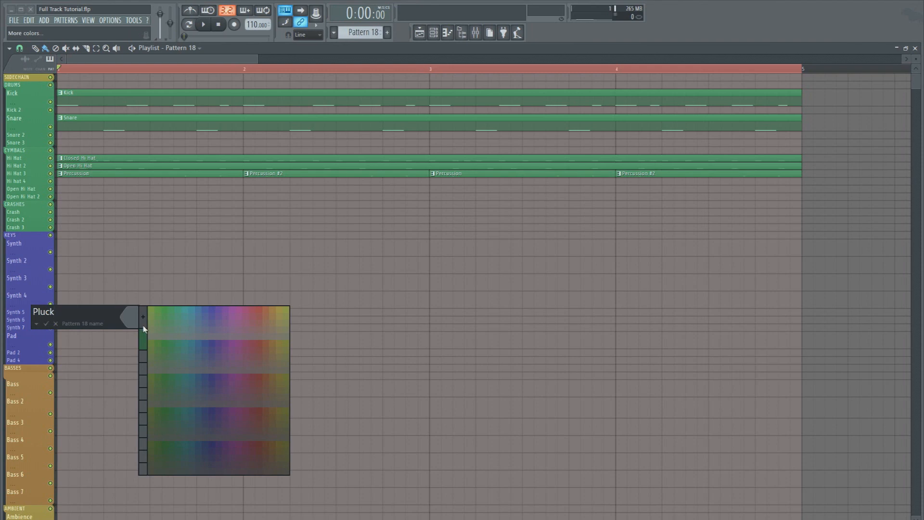
{"action": "left_click", "coordinate": [208, 311]}
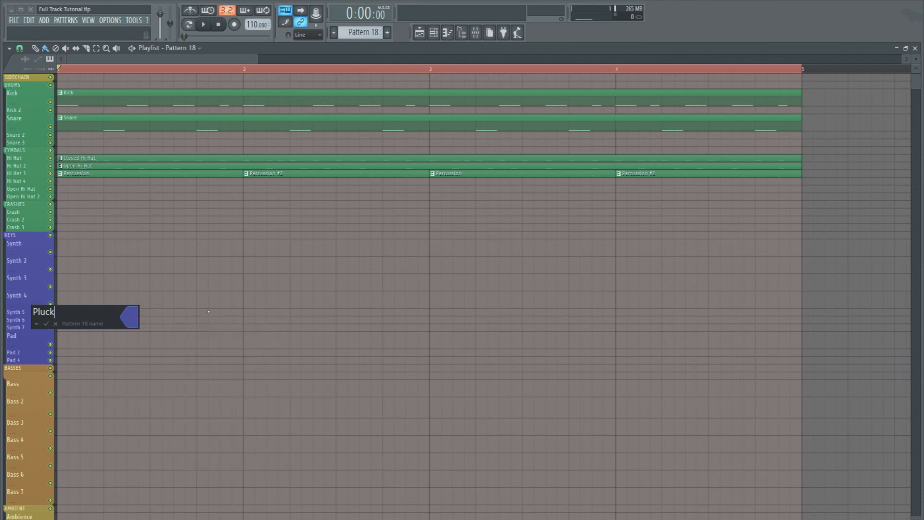
{"action": "key", "text": "Return"}
{"action": "left_click_drag", "start_coordinate": [140, 246], "coordinate": [94, 249]}
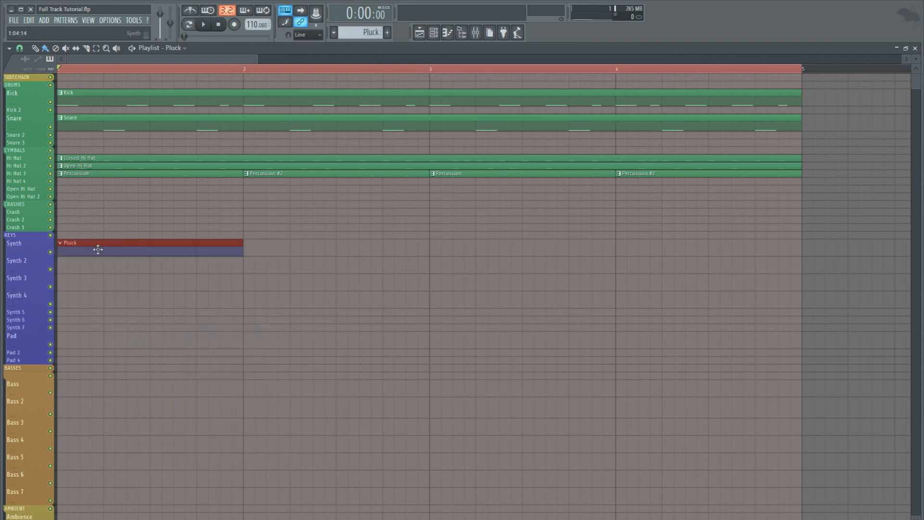
{"action": "left_click_drag", "start_coordinate": [255, 251], "coordinate": [800, 250]}
- Filter the channel rack to the Synths group and add a Massive instrument channel
{"action": "key", "text": "F6"}
{"action": "left_click", "coordinate": [161, 162]}
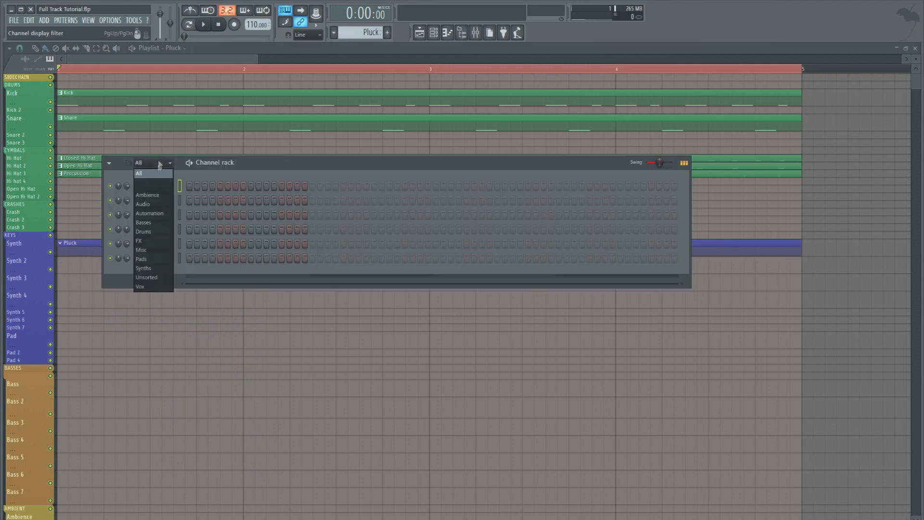
{"action": "left_click", "coordinate": [150, 270]}
{"action": "left_click", "coordinate": [157, 215]}
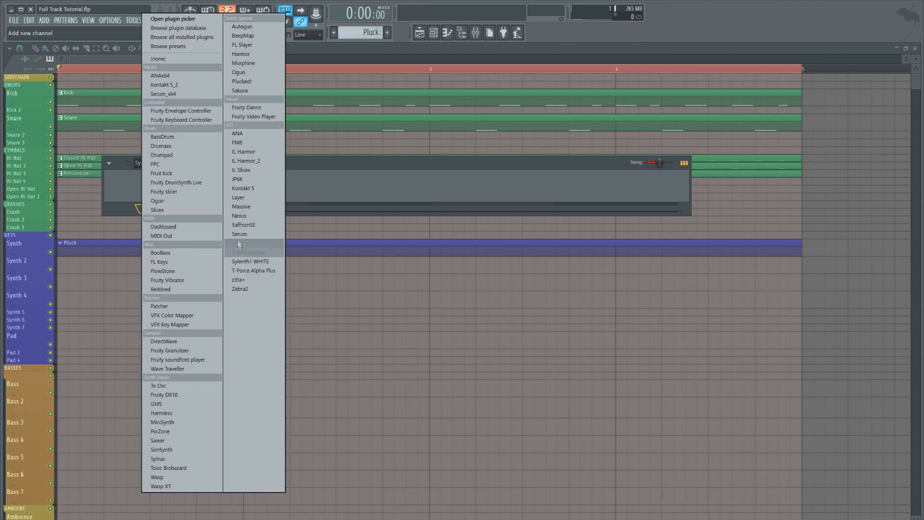
{"action": "left_click", "coordinate": [241, 207]}
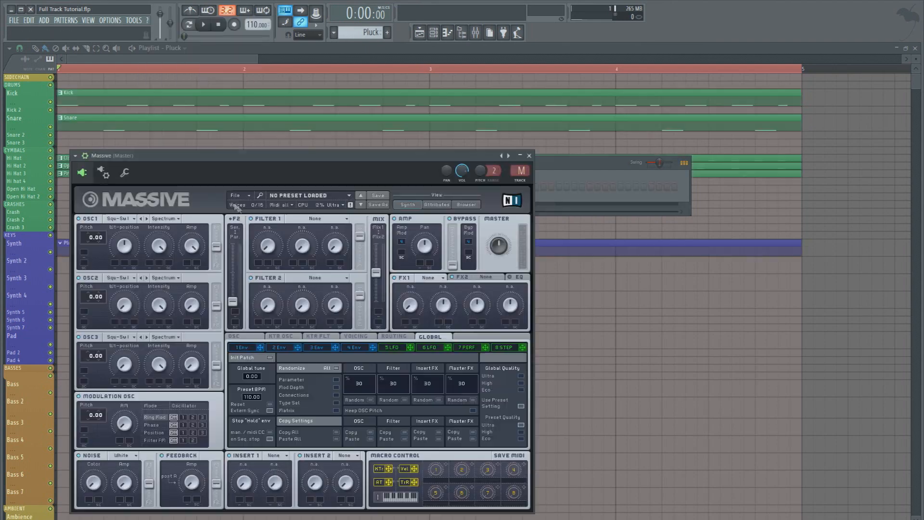
{"action": "left_click_drag", "start_coordinate": [127, 155], "coordinate": [244, 110]}
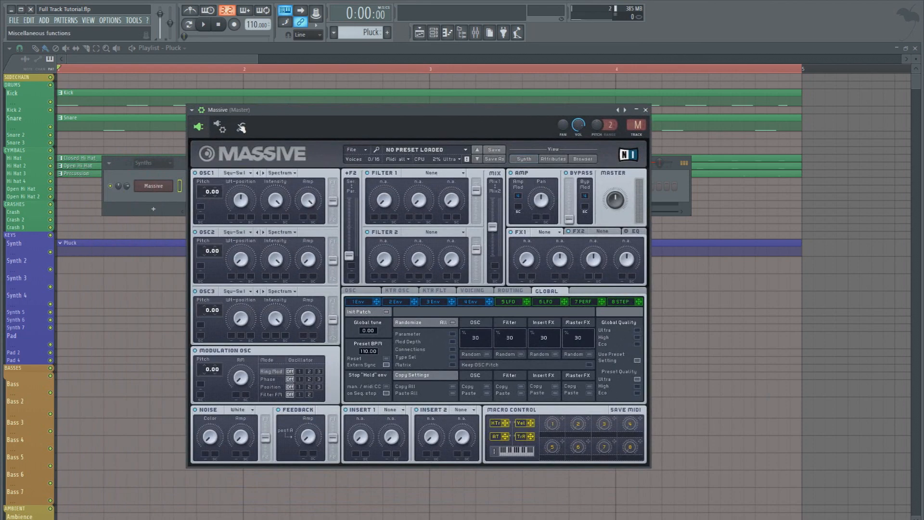
- Enable "Don't allow stealing keyboard focus" in Massive's plugin settings and collapse the settings
{"action": "left_click", "coordinate": [220, 127]}
{"action": "left_click", "coordinate": [343, 275]}
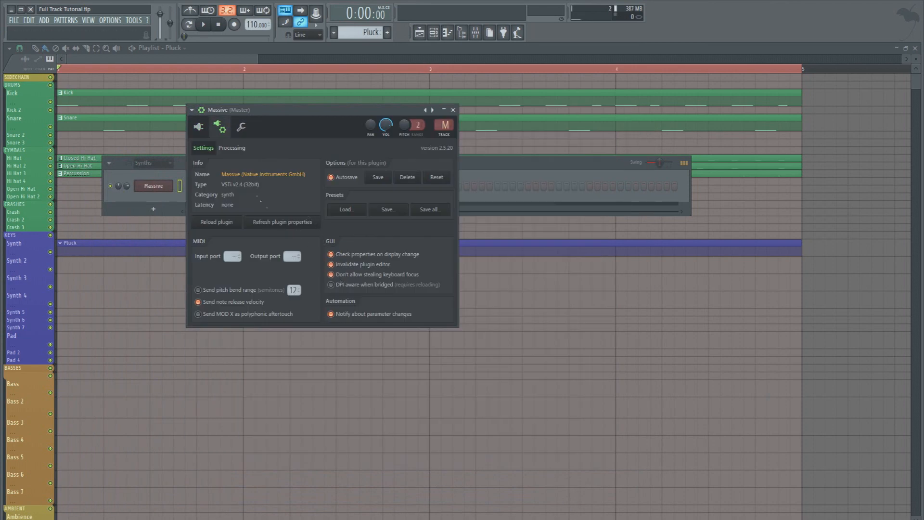
{"action": "left_click", "coordinate": [207, 110]}
- Lower the Massive channel's volume to 54% while auditioning its default sound against the drums
{"action": "left_click", "coordinate": [127, 187]}
{"action": "key", "text": "c"}
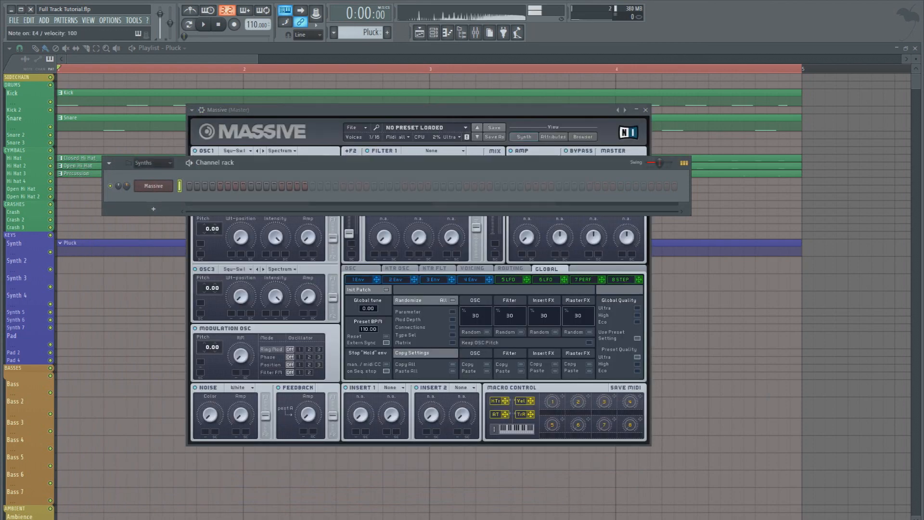
{"action": "key", "text": "c"}
{"action": "key", "text": "space"}
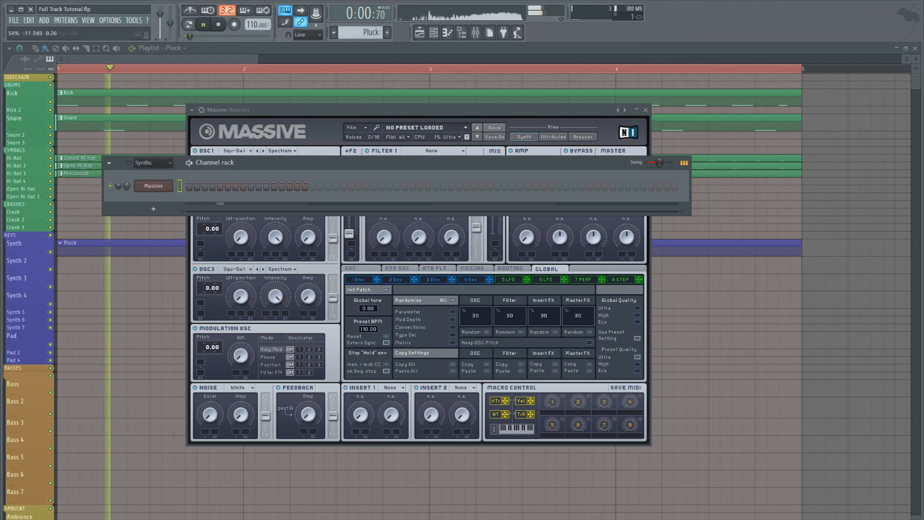
{"action": "key", "text": "space"}
- Open the Massive channel's piano roll and bring the synth's editor back in front
{"action": "left_click", "coordinate": [315, 125]}
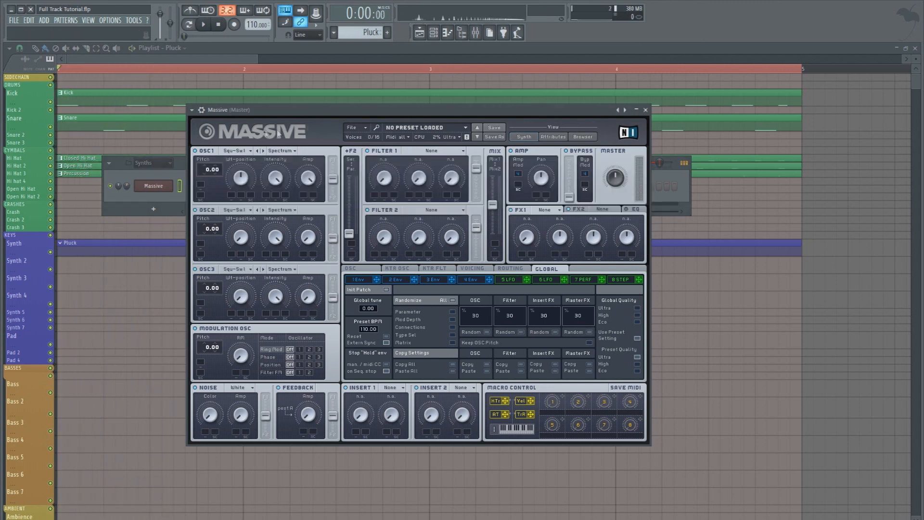
{"action": "left_click", "coordinate": [192, 110]}
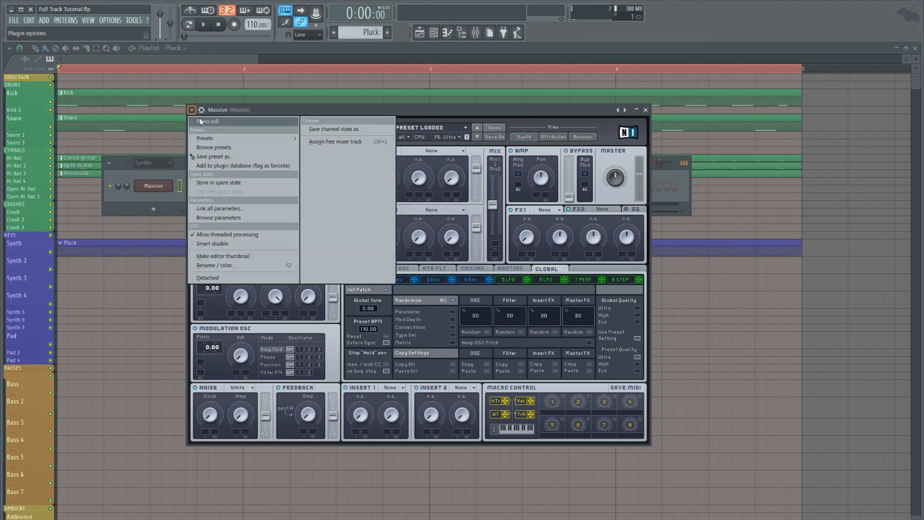
{"action": "left_click", "coordinate": [188, 160]}
{"action": "left_click", "coordinate": [435, 35]}
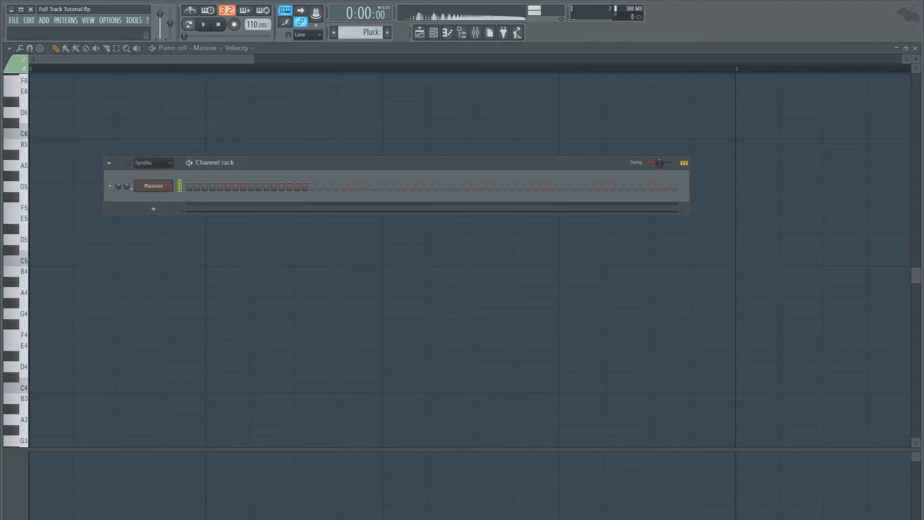
{"action": "left_click", "coordinate": [156, 189]}
- Shape Massive's envelope 4 with a lower attack and a raised decay level, auditioning the sound
{"action": "left_click", "coordinate": [474, 280]}
{"action": "left_click_drag", "start_coordinate": [393, 359], "coordinate": [391, 393]}
{"action": "left_click_drag", "start_coordinate": [476, 364], "coordinate": [491, 290]}
{"action": "key", "text": "c"}
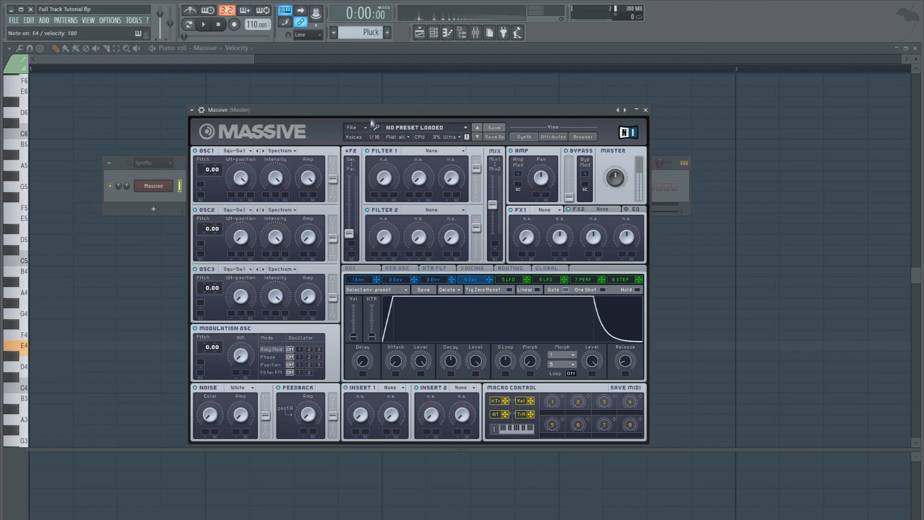
{"action": "left_click_drag", "start_coordinate": [371, 110], "coordinate": [384, 92]}
{"action": "key", "text": "c"}
{"action": "key", "text": "c"}
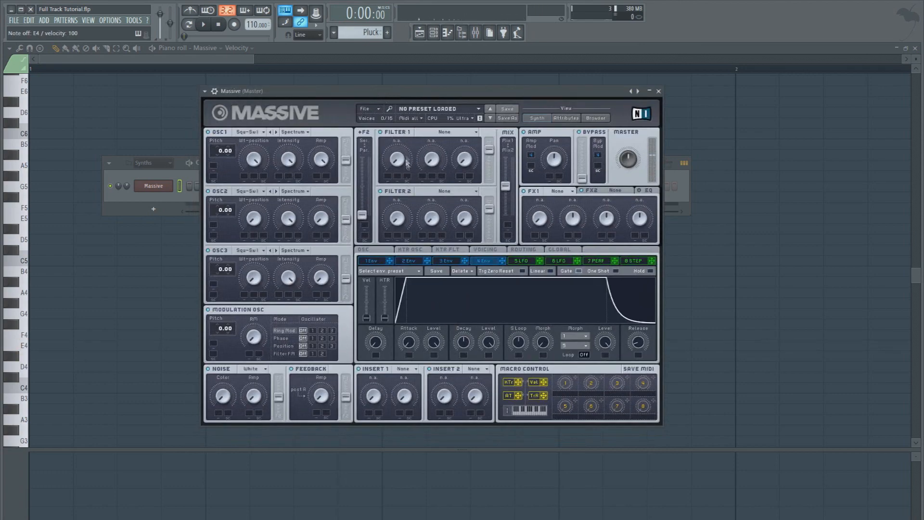
- Set Filter 1 to Lowpass 4 with the cutoff at about 0.49, modulated upward by envelope 1
{"action": "left_click", "coordinate": [444, 133]}
{"action": "left_click", "coordinate": [434, 138]}
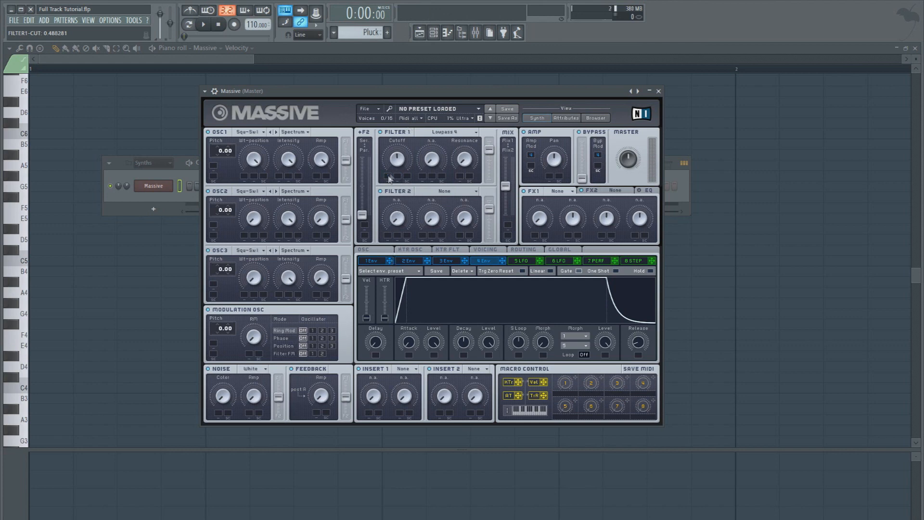
{"action": "left_click_drag", "start_coordinate": [389, 177], "coordinate": [389, 144]}
{"action": "key", "text": "c"}
{"action": "key", "text": "c"}
- Drop envelope 1's decay level to zero and shorten its attack while auditioning notes
{"action": "left_click", "coordinate": [380, 261]}
{"action": "key", "text": "c"}
{"action": "left_click_drag", "start_coordinate": [485, 341], "coordinate": [483, 378]}
{"action": "left_click_drag", "start_coordinate": [411, 339], "coordinate": [411, 365]}
{"action": "key", "text": "c"}
- Shorten envelope 1's decay and lower its attack level to refine the pluck, testing with notes
{"action": "left_click_drag", "start_coordinate": [463, 341], "coordinate": [463, 364]}
{"action": "key", "text": "c"}
{"action": "key", "text": "c"}
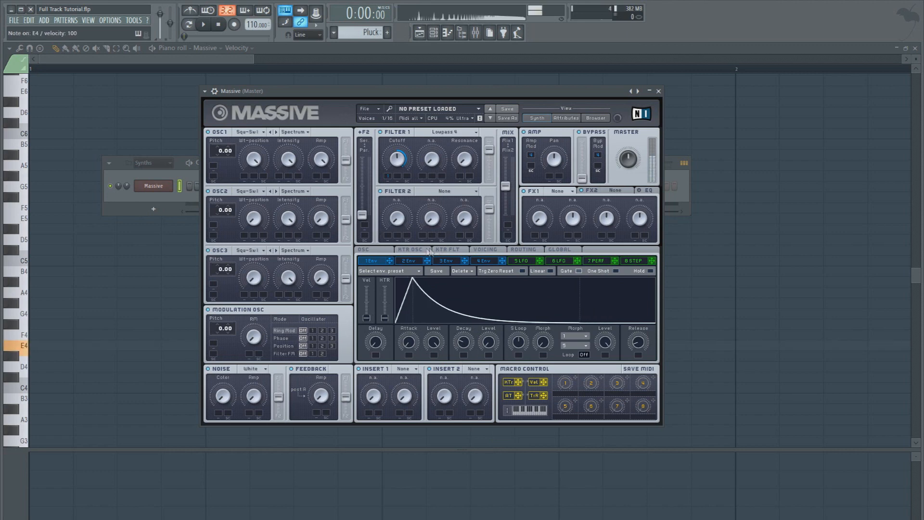
{"action": "key", "text": "c"}
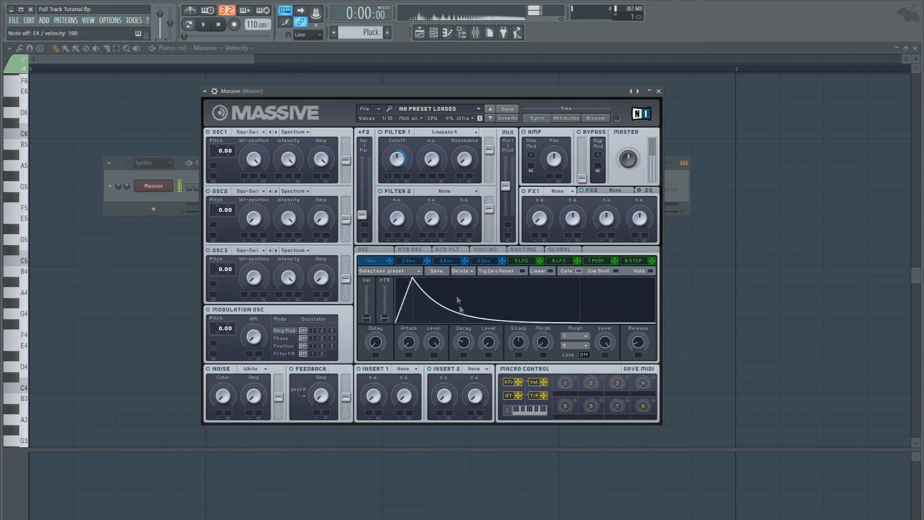
{"action": "key", "text": "c"}
{"action": "left_click_drag", "start_coordinate": [466, 338], "coordinate": [433, 365]}
{"action": "key", "text": "c"}
{"action": "key", "text": "c"}
{"action": "key", "text": "c"}
- Raise the filter mix fader fully to Mix1 and the F2 routing fader fully up, auditioning the result
{"action": "left_click_drag", "start_coordinate": [506, 186], "coordinate": [489, 132]}
{"action": "key", "text": "c"}
{"action": "key", "text": "c"}
{"action": "left_click_drag", "start_coordinate": [363, 214], "coordinate": [378, 121]}
{"action": "key", "text": "c"}
{"action": "key", "text": "e"}
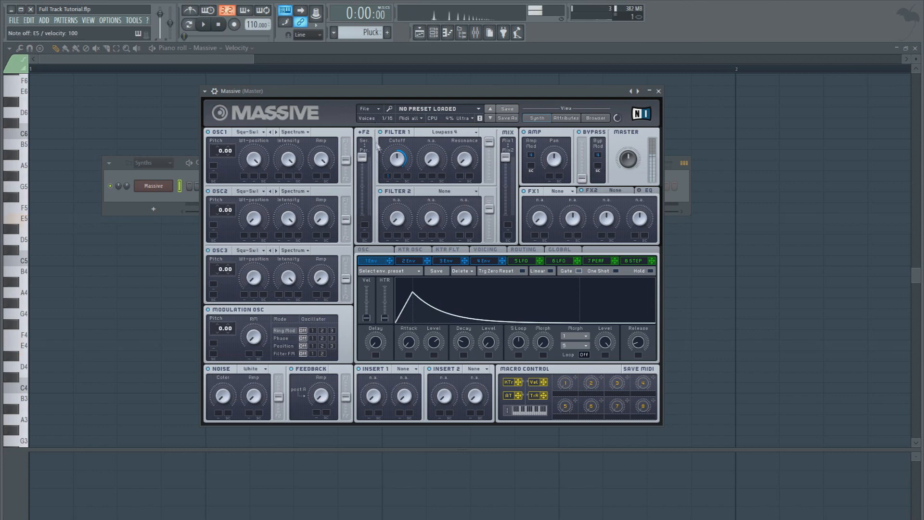
{"action": "key", "text": "c"}
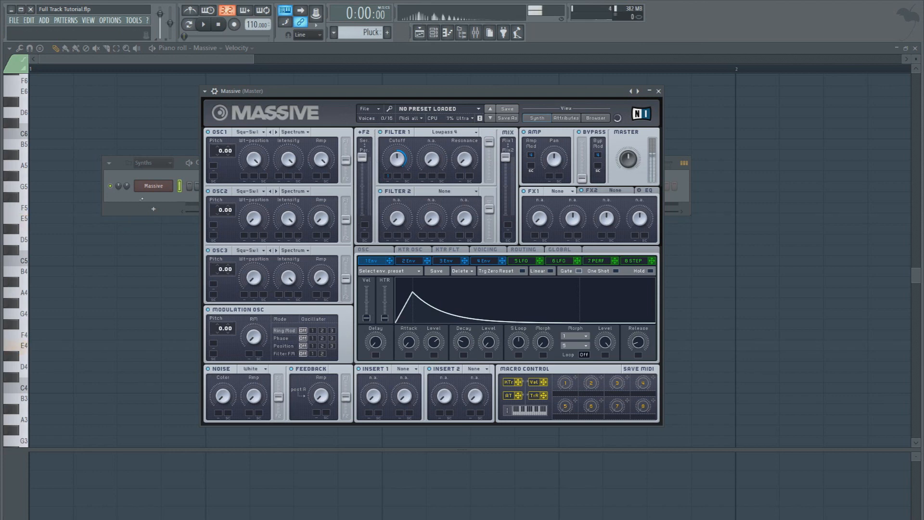
- Draw two short F#5 notes at the start of bar 1 in the Massive piano roll
{"action": "left_click", "coordinate": [136, 240]}
{"action": "scroll", "coordinate": [65, 352], "scroll_direction": "up", "scroll_amount": 3}
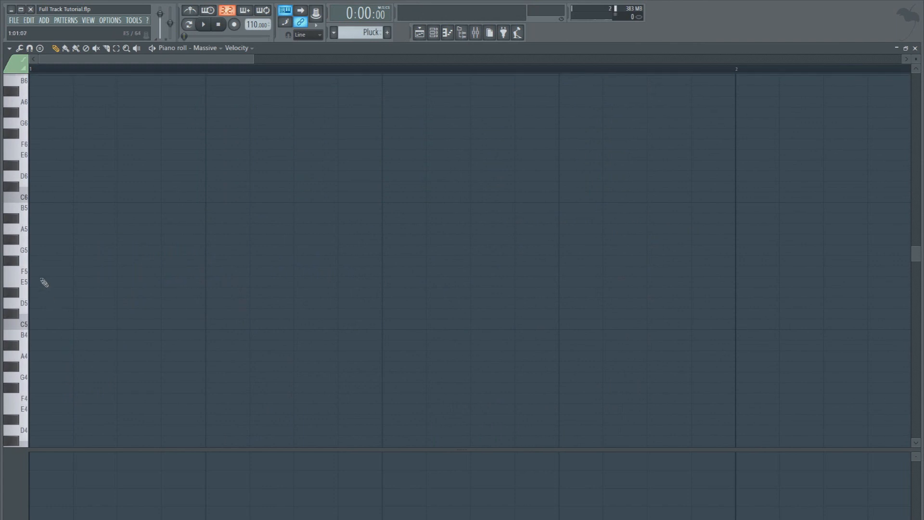
{"action": "left_click", "coordinate": [33, 262]}
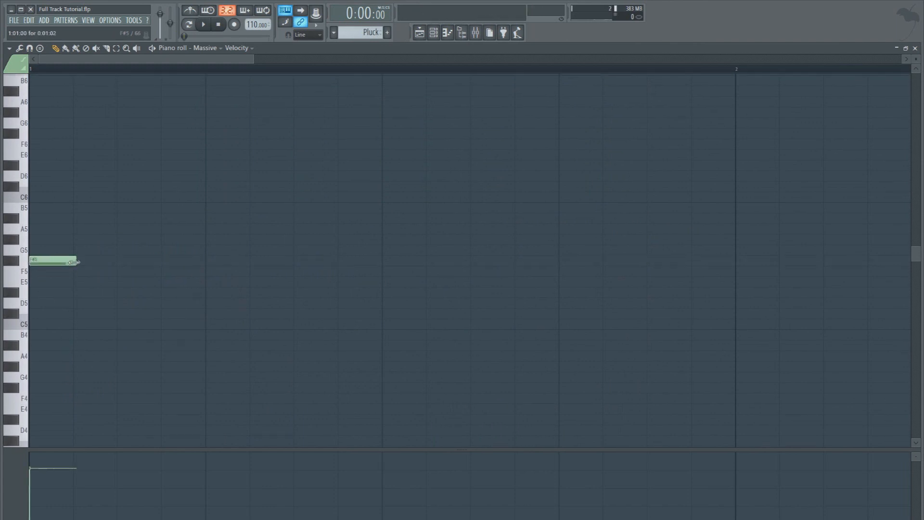
{"action": "left_click", "coordinate": [97, 260]}
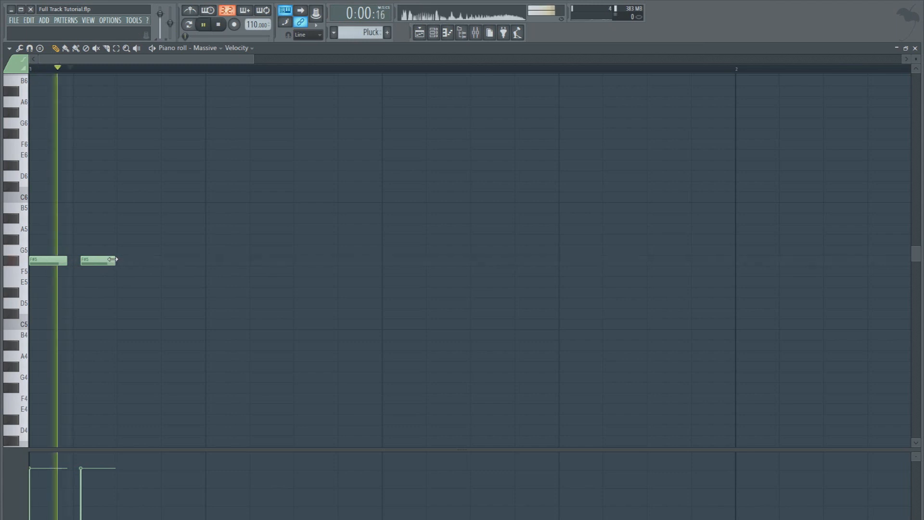
- Add an A5 note at 1:05:00 lasting 0:01:21 and play back the phrase
{"action": "scroll", "coordinate": [159, 274], "scroll_direction": "up", "scroll_amount": 3}
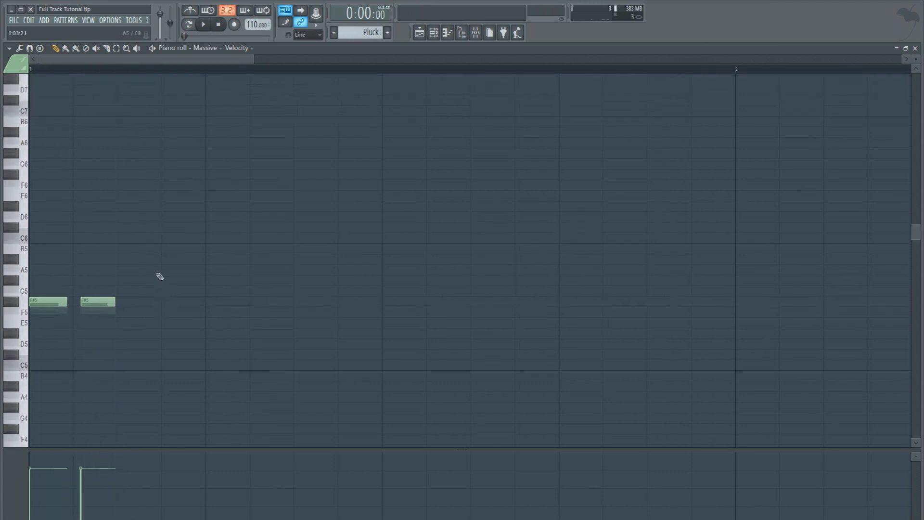
{"action": "left_click", "coordinate": [196, 306]}
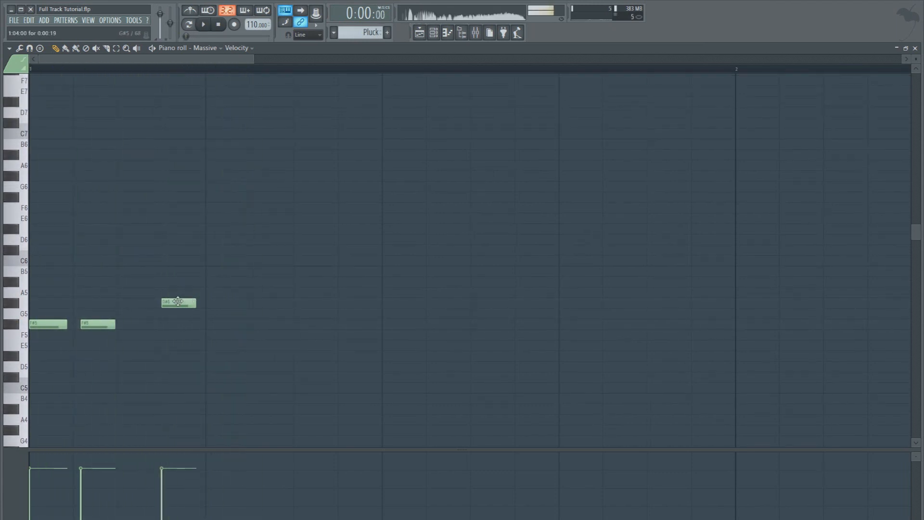
{"action": "left_click_drag", "start_coordinate": [188, 303], "coordinate": [285, 295]}
{"action": "key", "text": "space"}
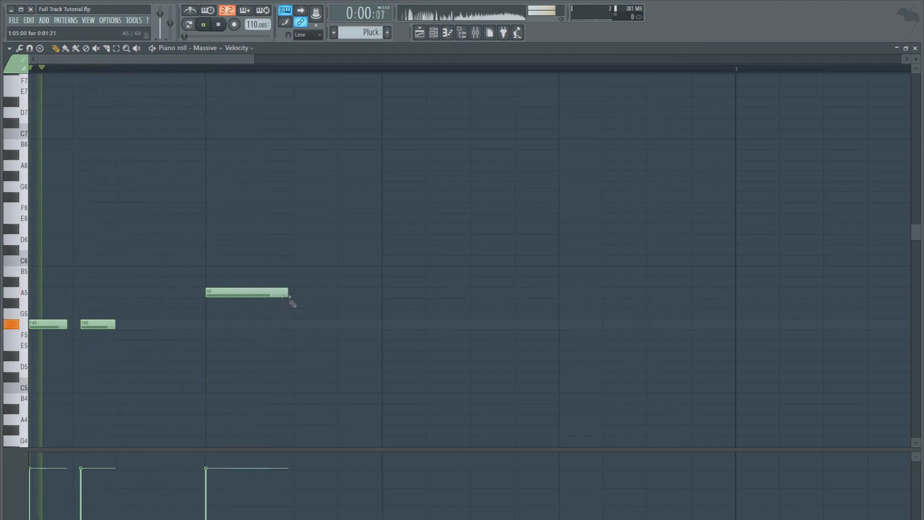
{"action": "key", "text": "space"}
- Add a short F#5 note on step 7 and a short A5 note just before beat 3
{"action": "left_click_drag", "start_coordinate": [354, 322], "coordinate": [378, 294]}
{"action": "key", "text": "space"}
{"action": "key", "text": "space"}
- Add two short B5 notes from the start of beat 3 and check them in playback
{"action": "scroll", "coordinate": [385, 293], "scroll_direction": "up", "scroll_amount": 1}
{"action": "left_click", "coordinate": [385, 295]}
{"action": "right_click", "coordinate": [391, 294]}
{"action": "left_click", "coordinate": [428, 294]}
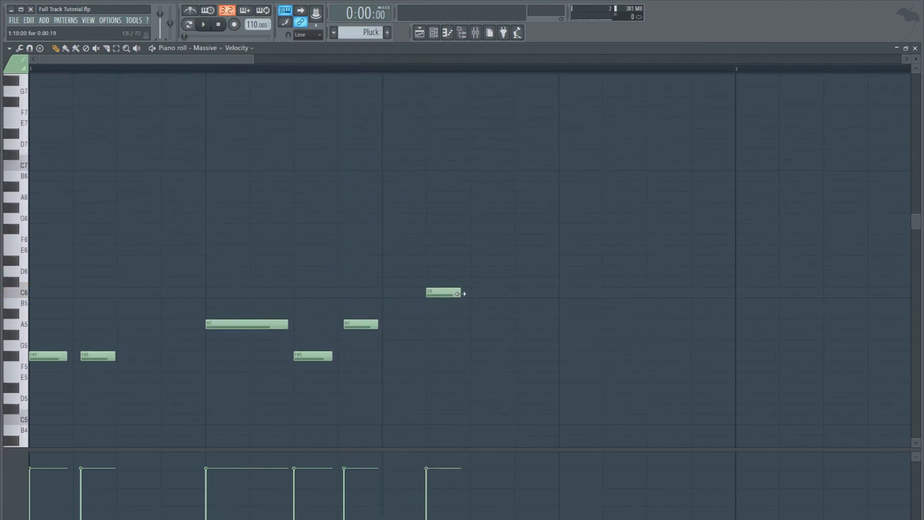
{"action": "left_click", "coordinate": [476, 294]}
{"action": "left_click_drag", "start_coordinate": [423, 292], "coordinate": [380, 291]}
{"action": "left_click_drag", "start_coordinate": [461, 291], "coordinate": [406, 305]}
{"action": "key", "text": "space"}
{"action": "key", "text": "space"}
{"action": "key", "text": "space"}
{"action": "key", "text": "space"}
{"action": "left_click", "coordinate": [425, 333]}
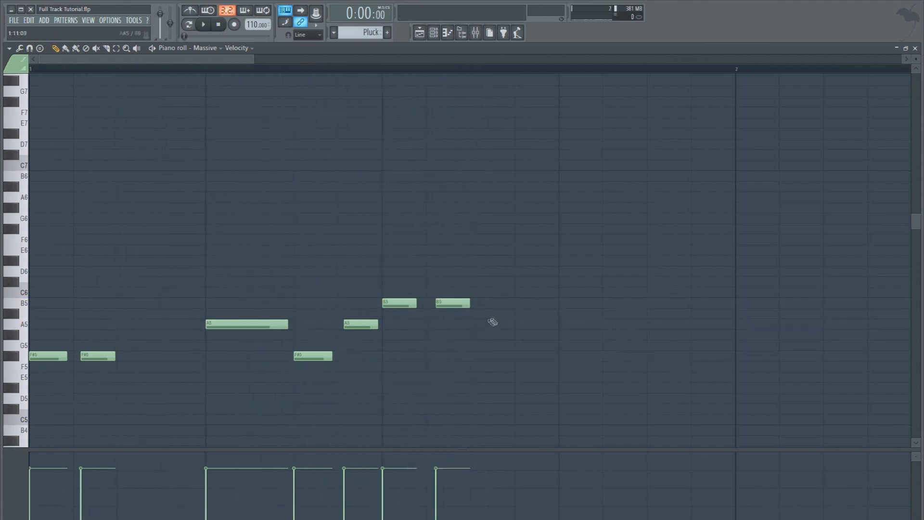
- Add short B5 notes leading up to beat 4 and one on step 15, deleting the extra note between them
{"action": "key", "text": "space"}
{"action": "left_click", "coordinate": [519, 302]}
{"action": "left_click", "coordinate": [569, 303]}
{"action": "left_click_drag", "start_coordinate": [569, 303], "coordinate": [605, 304]}
{"action": "left_click", "coordinate": [651, 303]}
{"action": "key", "text": "space"}
{"action": "right_click", "coordinate": [586, 303]}
{"action": "key", "text": "space"}
{"action": "key", "text": "space"}
- Rework the B5 notes between step 11 and beat 4 into two short notes, checking them in playback
{"action": "mouse_move", "coordinate": [520, 304]}
{"action": "left_mouse_down"}
{"action": "mouse_move", "coordinate": [462, 299]}
{"action": "mouse_move", "coordinate": [533, 305]}
{"action": "left_mouse_up"}
{"action": "left_click", "coordinate": [527, 307], "text": "ctrl"}
{"action": "left_click", "coordinate": [519, 304]}
{"action": "key", "text": "space"}
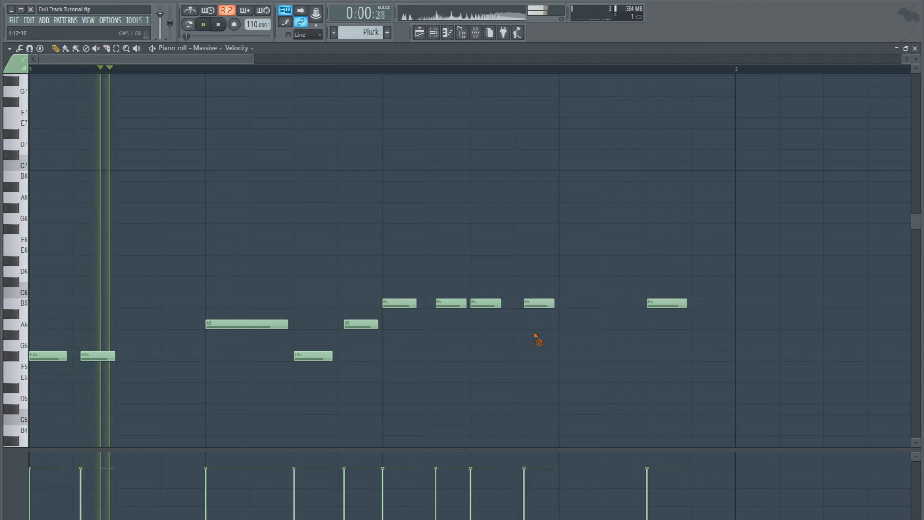
{"action": "key", "text": "space"}
{"action": "key", "text": "space"}
- Replace the final B5 with a shorter note and add a long A5 from beat 4 up to it
{"action": "right_click", "coordinate": [659, 305]}
{"action": "left_click", "coordinate": [660, 306]}
{"action": "left_click", "coordinate": [575, 336]}
{"action": "key", "text": "space"}
{"action": "left_click_drag", "start_coordinate": [575, 336], "coordinate": [647, 330]}
{"action": "key", "text": "space"}
{"action": "key", "text": "space"}
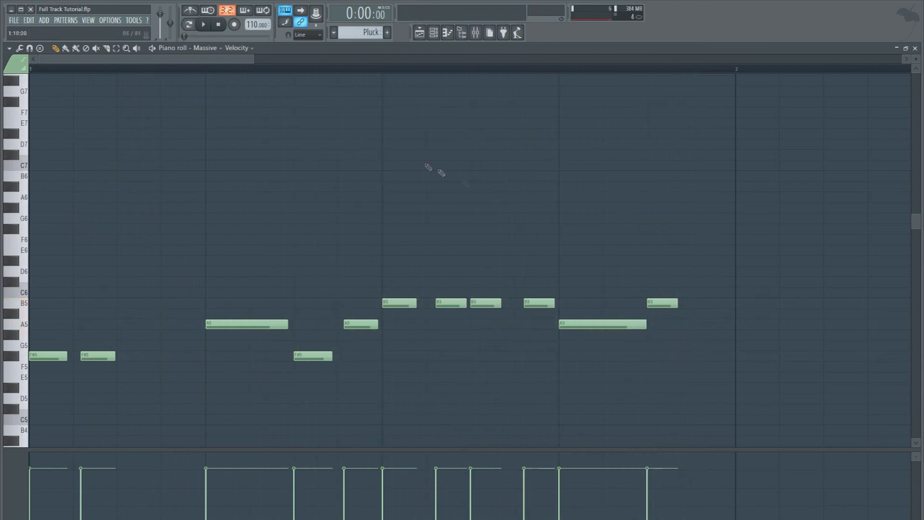
- Check the first bar in playback and duplicate all its notes into bar 2 at the same pitches
{"action": "scroll", "coordinate": [418, 72], "scroll_direction": "down", "scroll_amount": 2}
{"action": "scroll", "coordinate": [500, 301], "scroll_direction": "down", "scroll_amount": 3}
{"action": "key", "text": "space"}
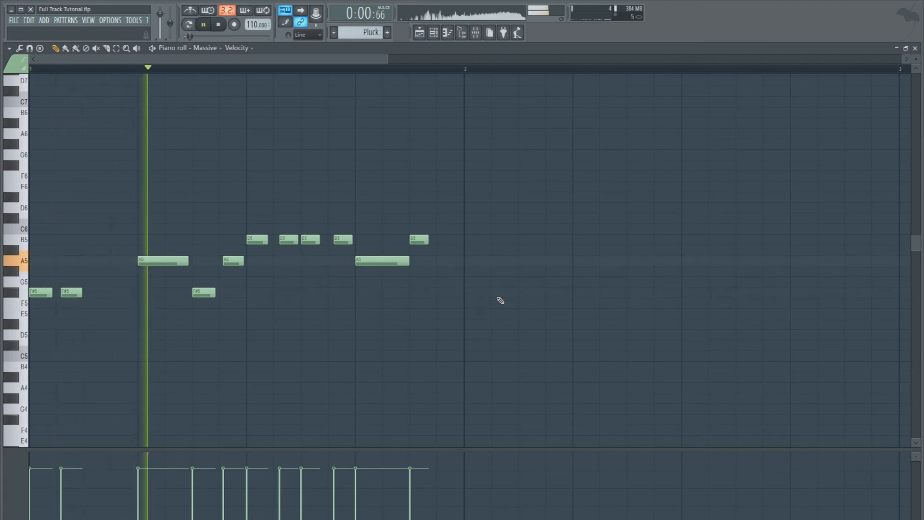
{"action": "key", "text": "space"}
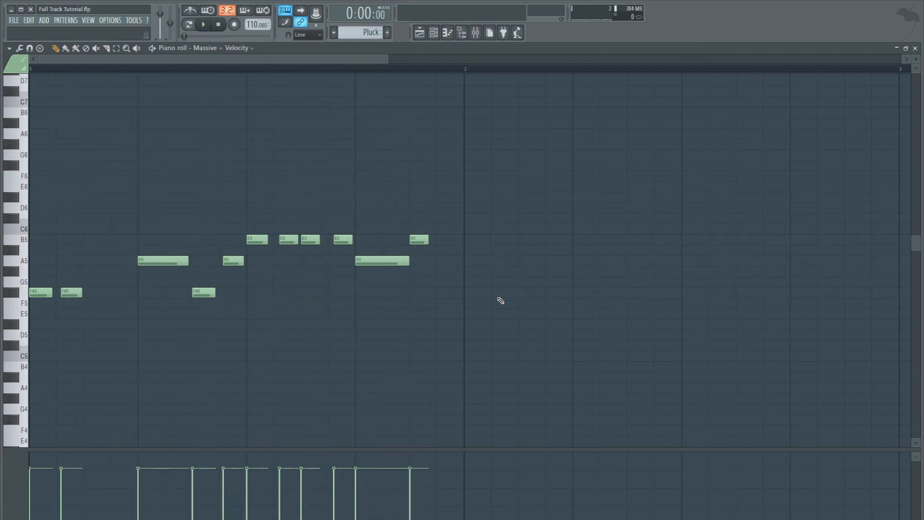
{"action": "left_click_drag", "start_coordinate": [615, 356], "coordinate": [2, 190]}
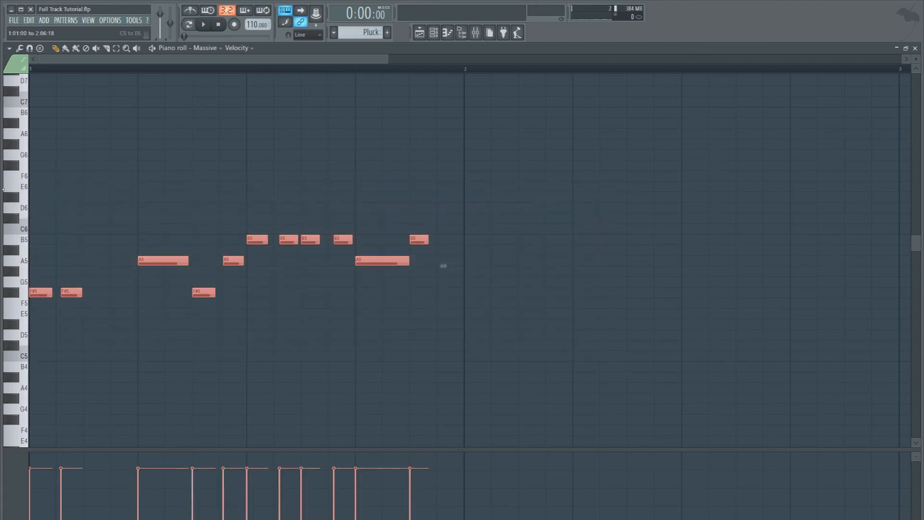
{"action": "key", "text": "ctrl+b"}
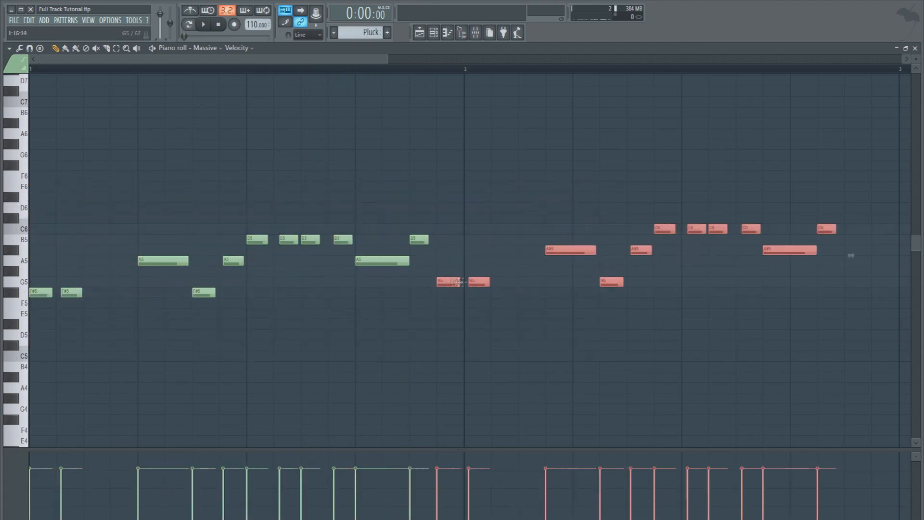
{"action": "key", "text": "ctrl+d"}
{"action": "left_click_drag", "start_coordinate": [299, 62], "coordinate": [375, 63]}
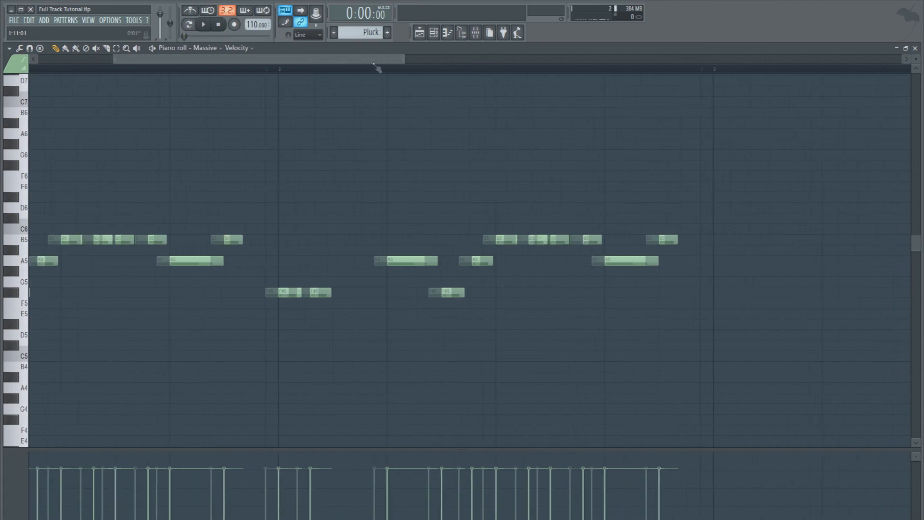
- Transpose the first two short F#5 notes of bar 2 up to C#6
{"action": "key", "text": "space"}
{"action": "left_click_drag", "start_coordinate": [221, 302], "coordinate": [309, 291]}
{"action": "key", "text": "space"}
{"action": "key", "text": "shift+Up"}
{"action": "key", "text": "shift+Up"}
{"action": "key", "text": "shift+Up"}
{"action": "key", "text": "shift+Up"}
{"action": "key", "text": "shift+Up"}
{"action": "key", "text": "shift+Up"}
{"action": "key", "text": "shift+Up"}
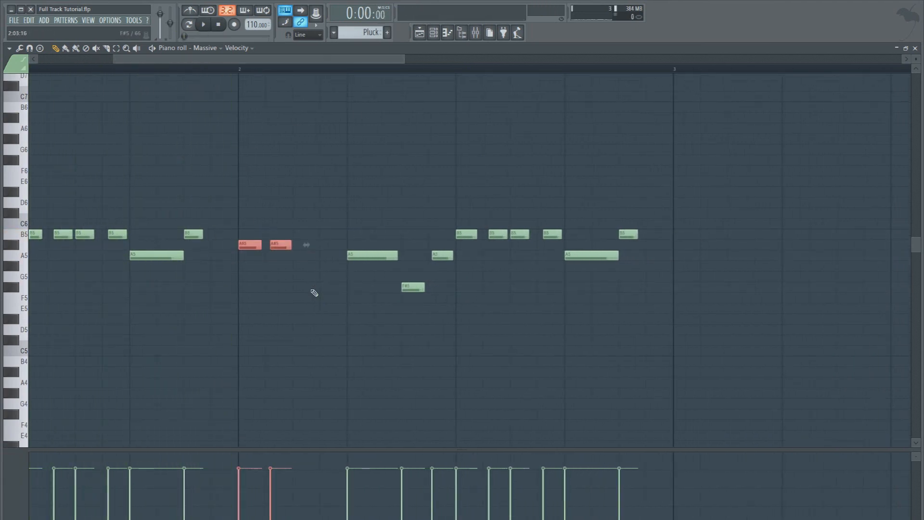
- Raise the long A5 on beat 2 of bar 2 to B5 and check it in playback
{"action": "key", "text": "space"}
{"action": "left_click_drag", "start_coordinate": [345, 287], "coordinate": [374, 240]}
{"action": "key", "text": "space"}
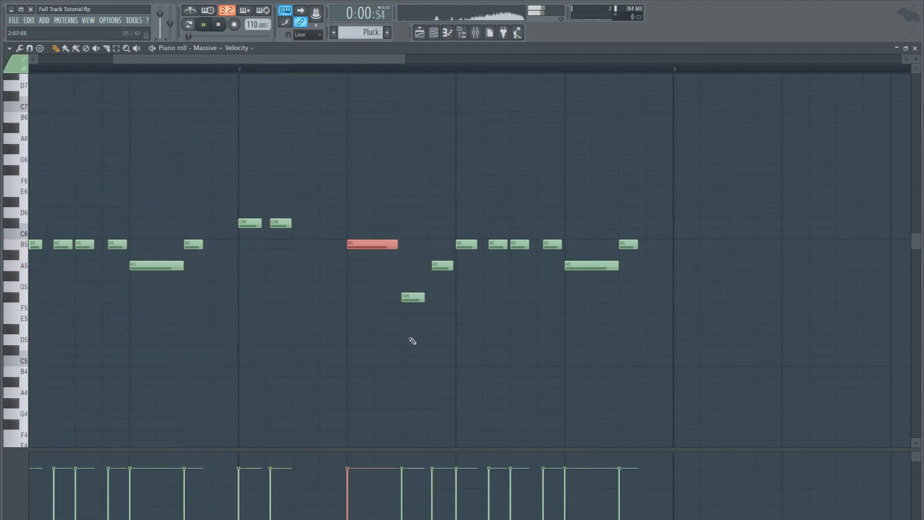
- Raise the short A5 before beat 3 of bar 2 to C#6 and delete the B5 on beat 3
{"action": "left_click_drag", "start_coordinate": [452, 238], "coordinate": [568, 250]}
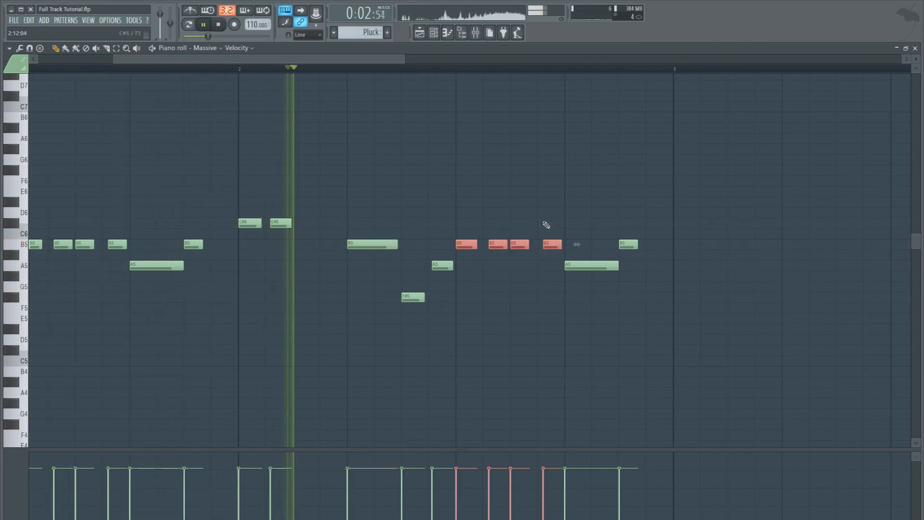
{"action": "key", "text": "shift+Up"}
{"action": "key", "text": "shift+Up"}
{"action": "key", "text": "space"}
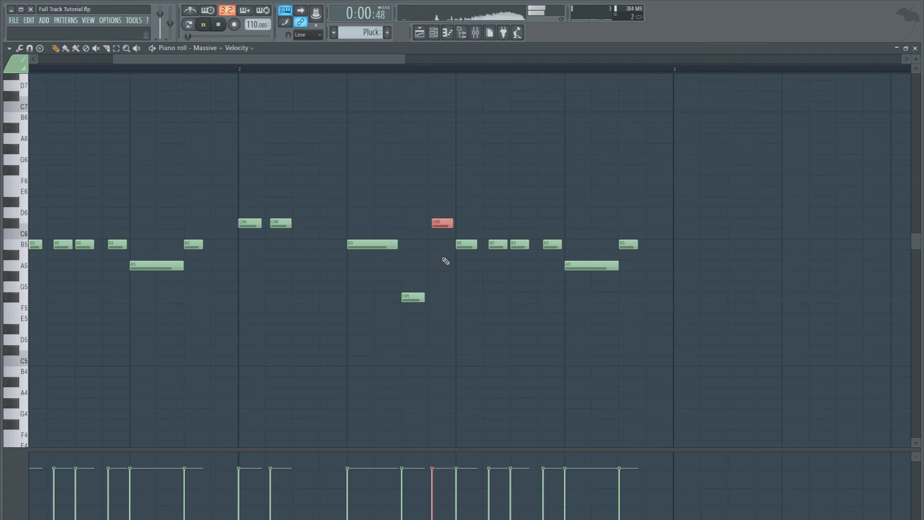
{"action": "right_click", "coordinate": [459, 246]}
{"action": "left_click", "coordinate": [443, 349]}
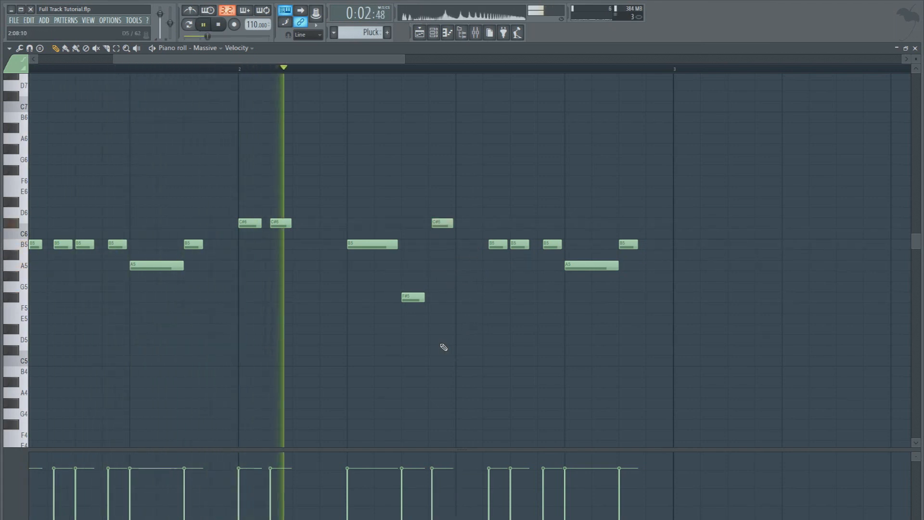
{"action": "key", "text": "space"}
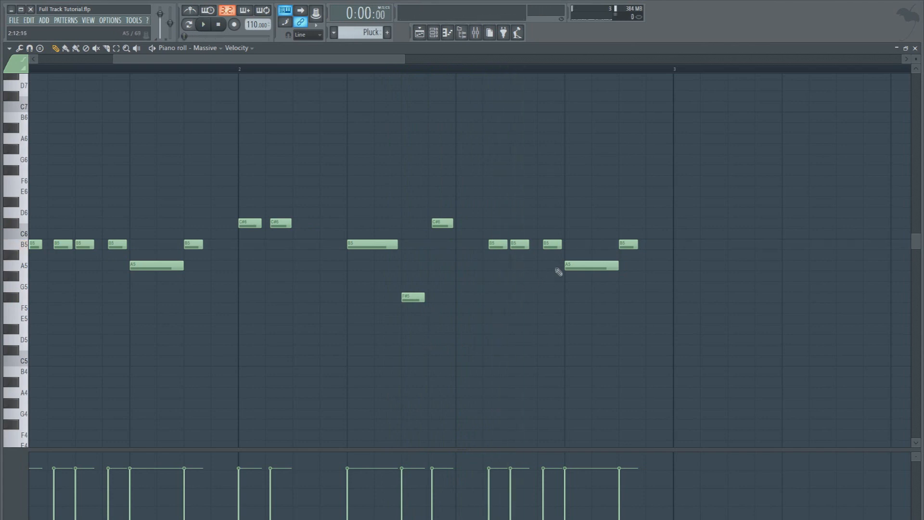
- Replace the final B5 of bar 2 with a short F#5, checking it in playback from beat 3
{"action": "left_click", "coordinate": [457, 70]}
{"action": "key", "text": "space"}
{"action": "key", "text": "space"}
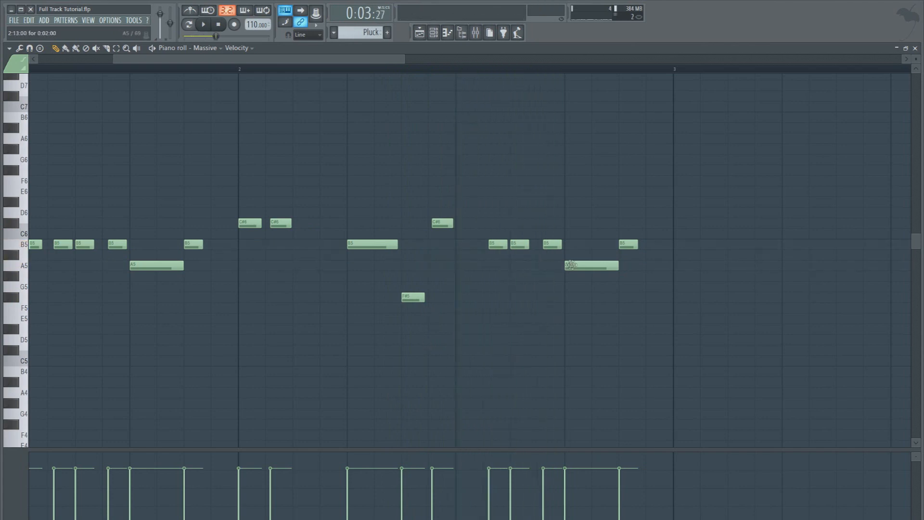
{"action": "key", "text": "space"}
{"action": "right_click", "coordinate": [628, 298]}
{"action": "key", "text": "space"}
{"action": "key", "text": "space"}
{"action": "left_click_drag", "start_coordinate": [630, 295], "coordinate": [642, 309]}
{"action": "key", "text": "space"}
{"action": "key", "text": "space"}
{"action": "key", "text": "space"}
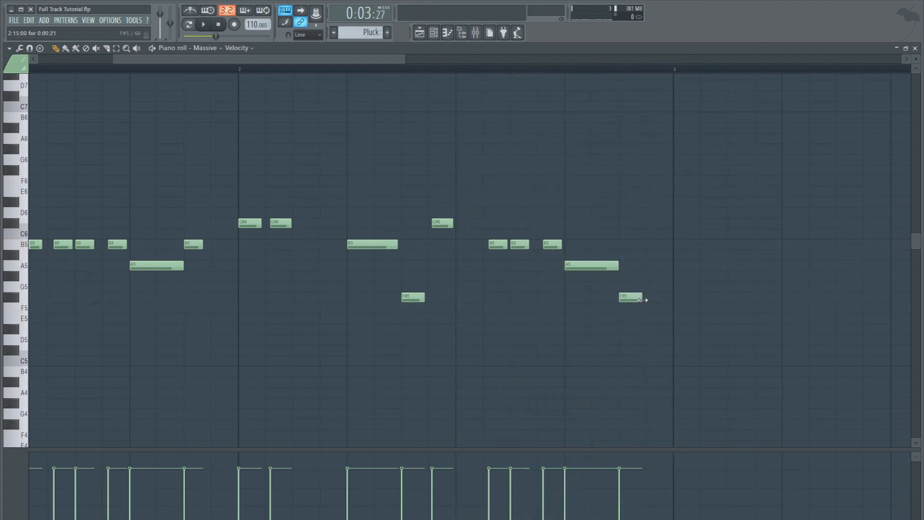
- Add a second short F#5 ending exactly at the end of bar 2 and set the time selection to bars 1 and 2
{"action": "left_click_drag", "start_coordinate": [673, 299], "coordinate": [670, 299]}
{"action": "key", "text": "space"}
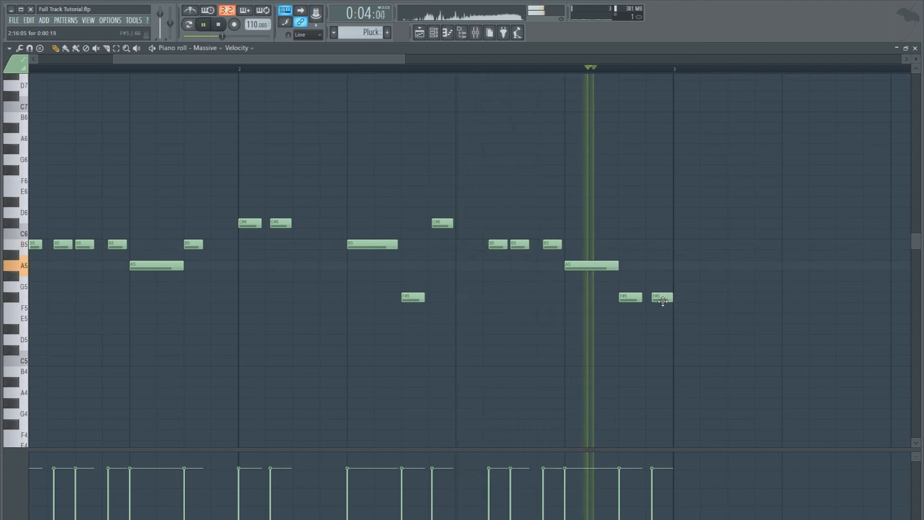
{"action": "key", "text": "space"}
{"action": "scroll", "coordinate": [459, 72], "scroll_direction": "down", "scroll_amount": 3}
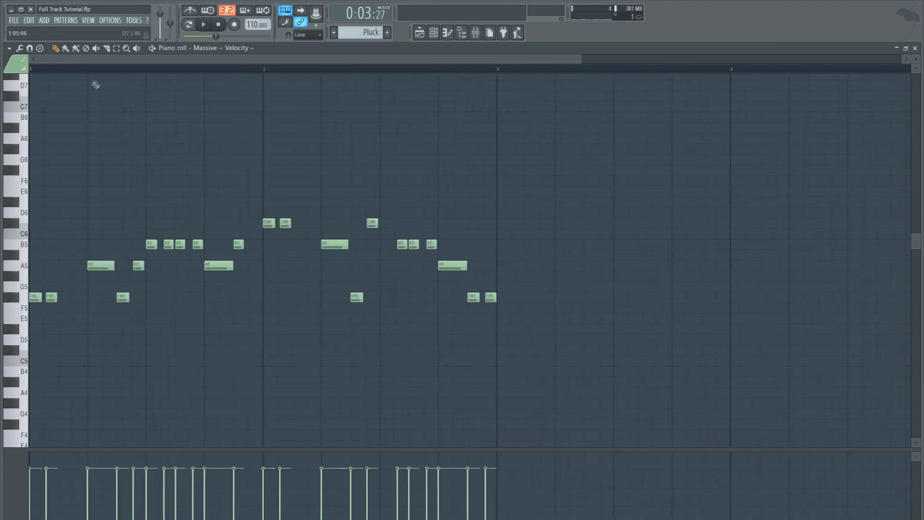
{"action": "left_click_drag", "start_coordinate": [30, 69], "coordinate": [497, 109]}
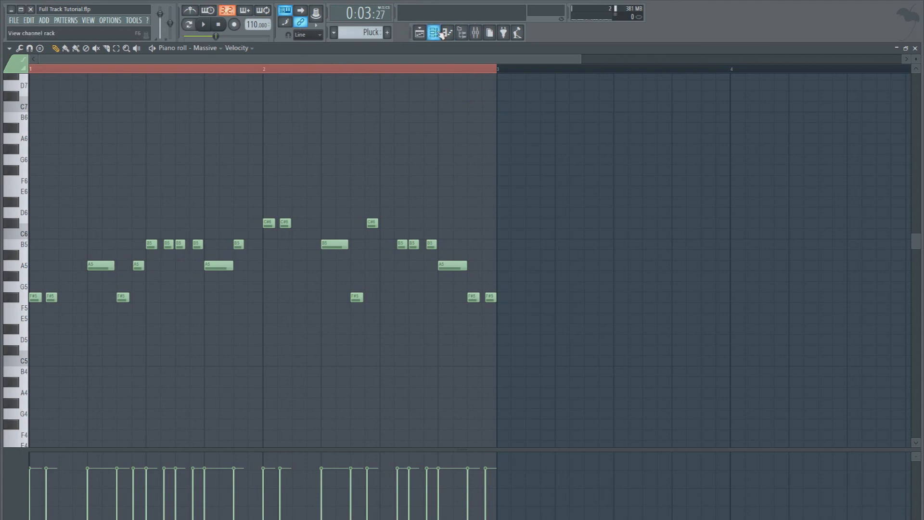
- Shorten the Pluck clip in the playlist to two bars and duplicate it over bars 3 and 4
{"action": "left_click", "coordinate": [420, 33]}
{"action": "left_click_drag", "start_coordinate": [802, 244], "coordinate": [428, 244]}
{"action": "key", "text": "ctrl+b"}
{"action": "key", "text": "space"}
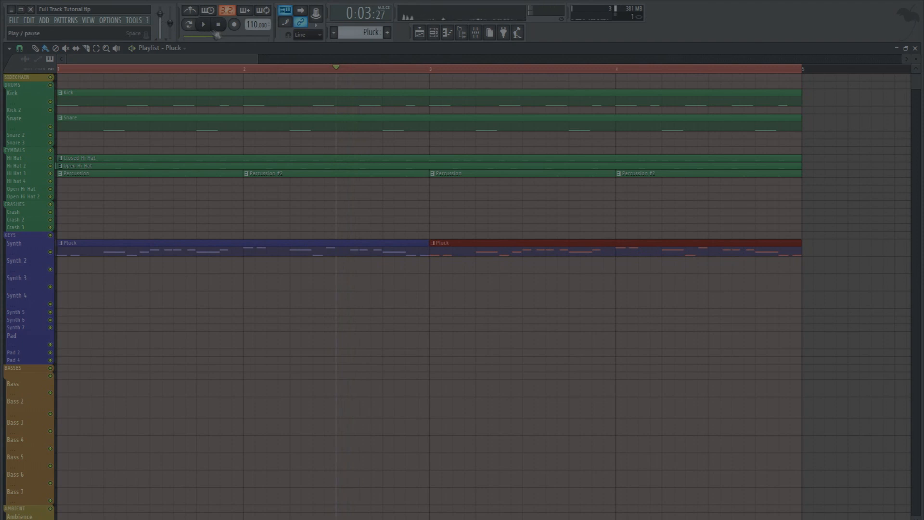
- Lower the last short F#5 of bar 2 to E5 in the piano roll and check the melody in playback
{"action": "left_click", "coordinate": [447, 33]}
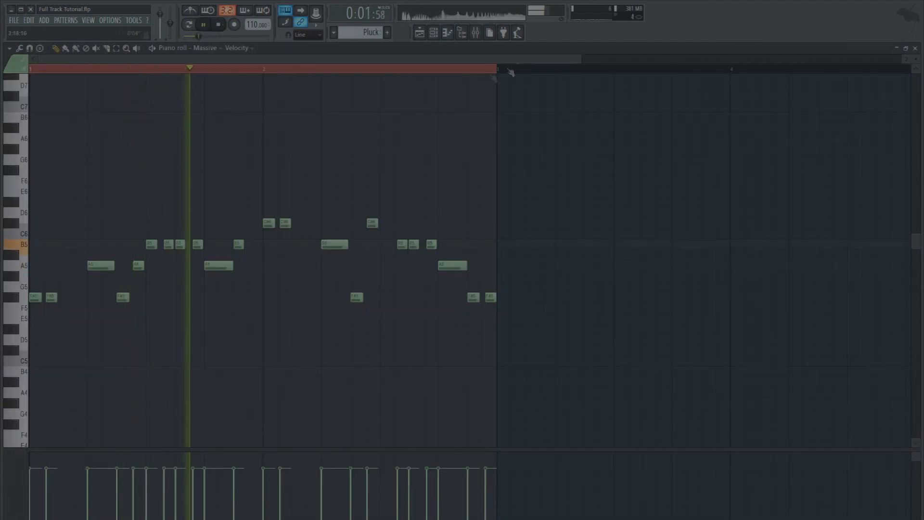
{"action": "left_click_drag", "start_coordinate": [580, 55], "coordinate": [446, 64]}
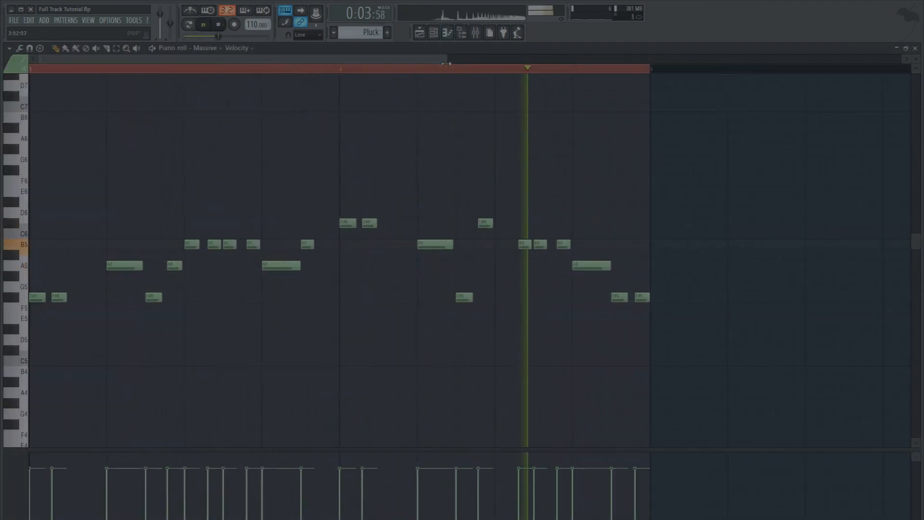
{"action": "key", "text": "space"}
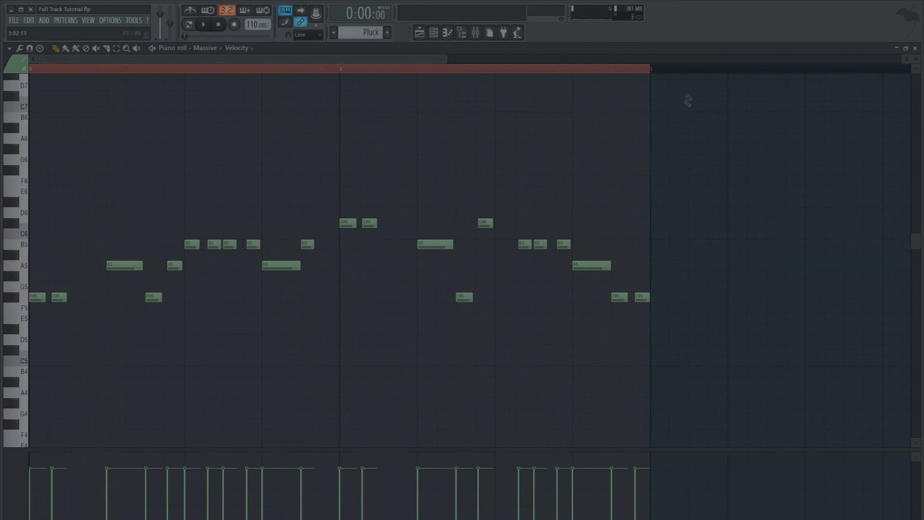
{"action": "scroll", "coordinate": [699, 73], "scroll_direction": "up", "scroll_amount": 1}
{"action": "scroll", "coordinate": [698, 73], "scroll_direction": "up", "scroll_amount": 1}
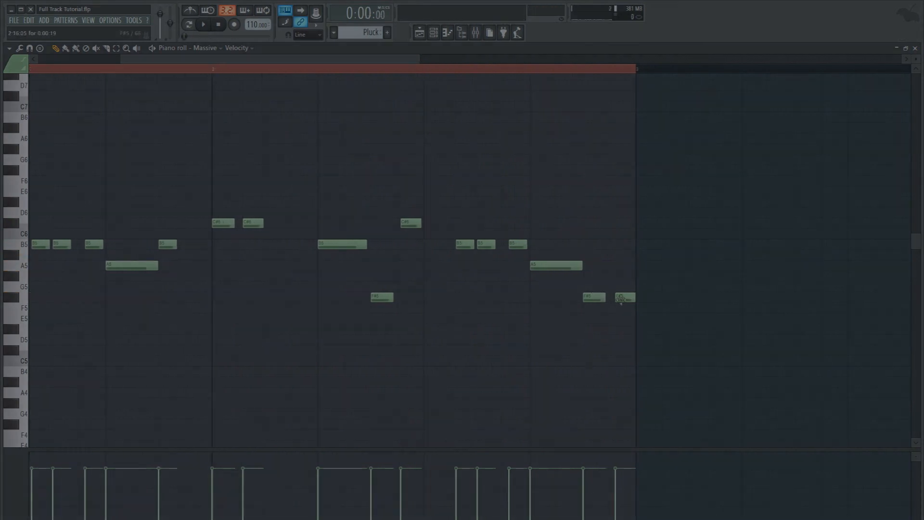
{"action": "key", "text": "space"}
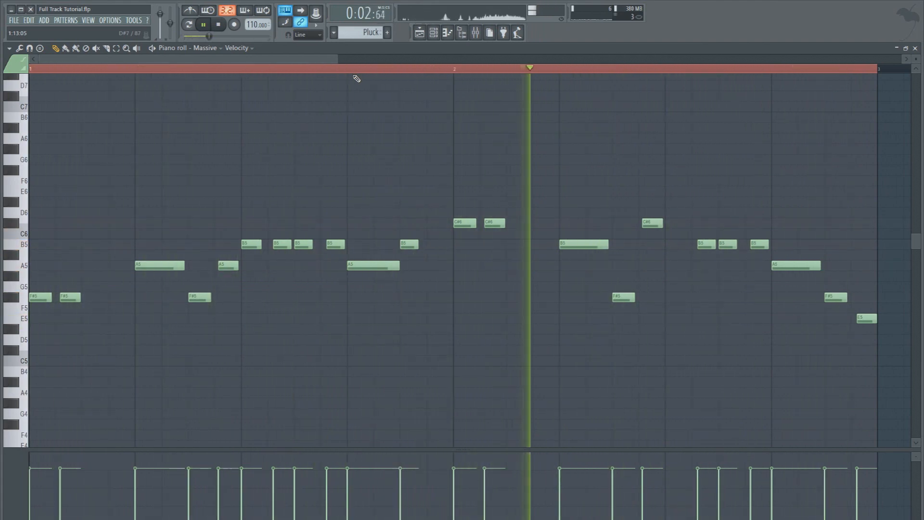
{"action": "key", "text": "space"}
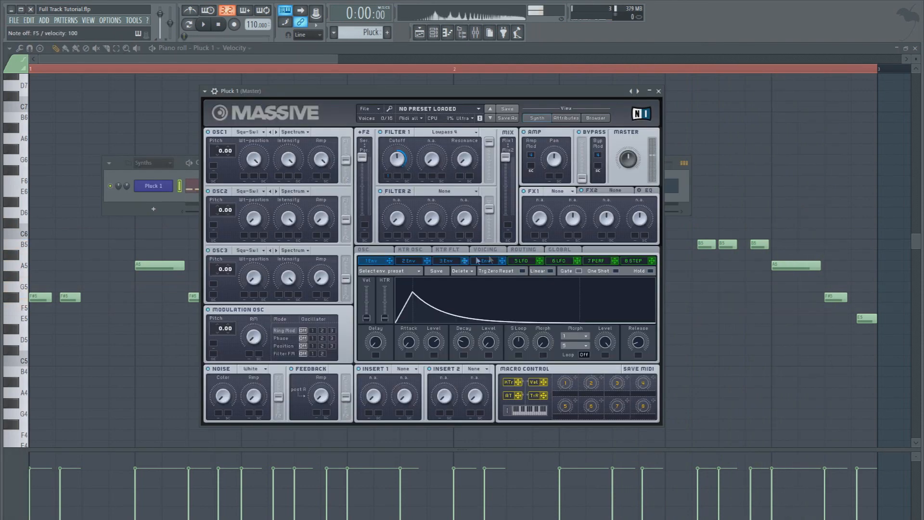
- Set Massive to 4 unisono voices with a slight Pitch Cutoff spread, and raise the vibrato depth to about 0.12
{"action": "left_click", "coordinate": [494, 251]}
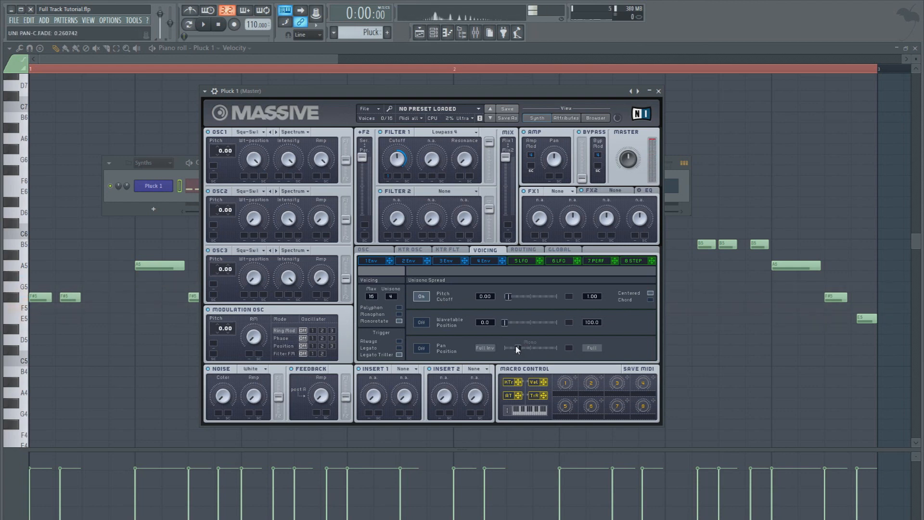
{"action": "key", "text": "space"}
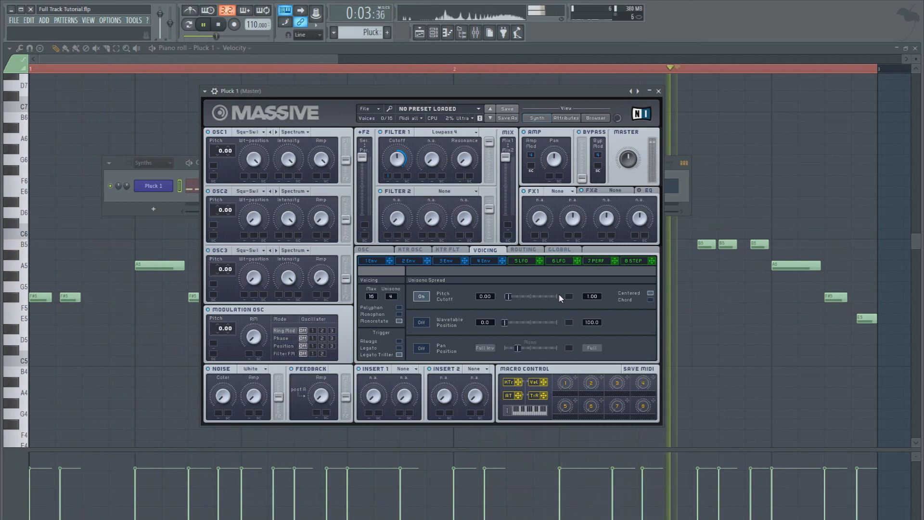
{"action": "left_click", "coordinate": [364, 250]}
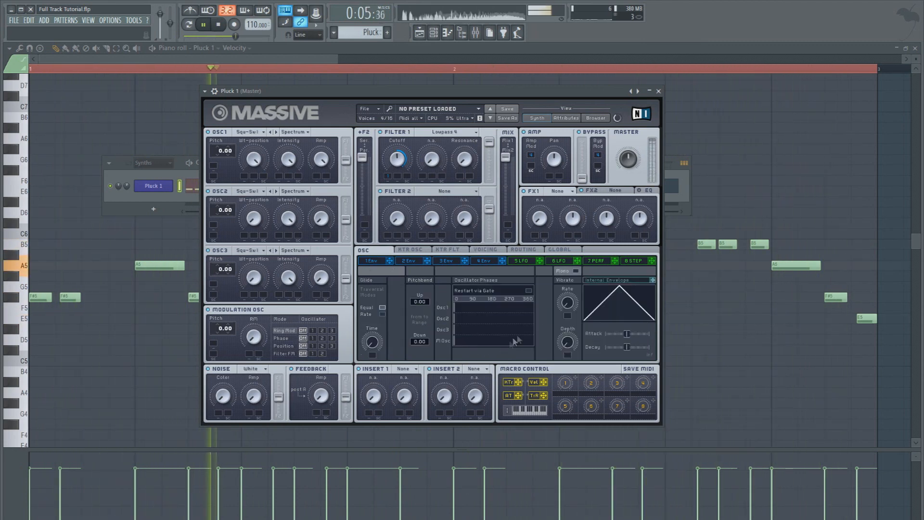
{"action": "left_click", "coordinate": [567, 341]}
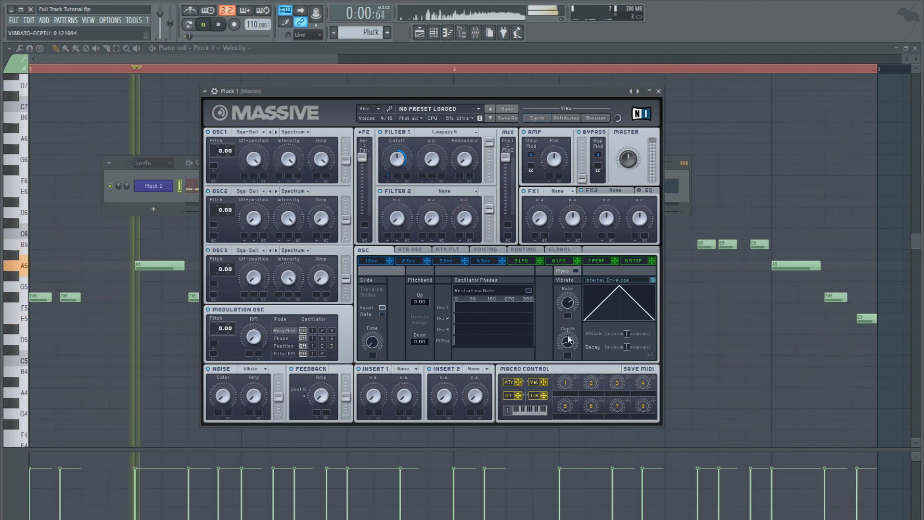
- Set Filter 1's key tracking source to Set 1 and modulate its cutoff with macro 1 at about 0.63
{"action": "left_click", "coordinate": [450, 250]}
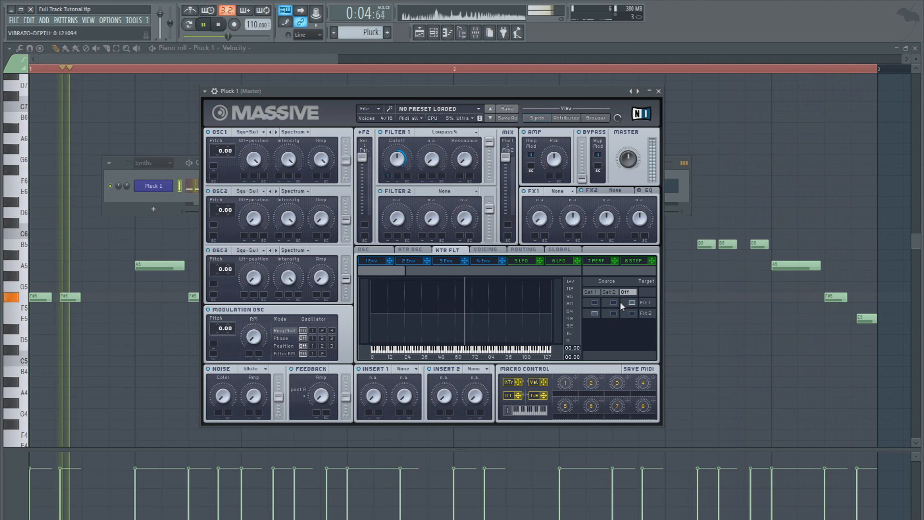
{"action": "left_click", "coordinate": [597, 302]}
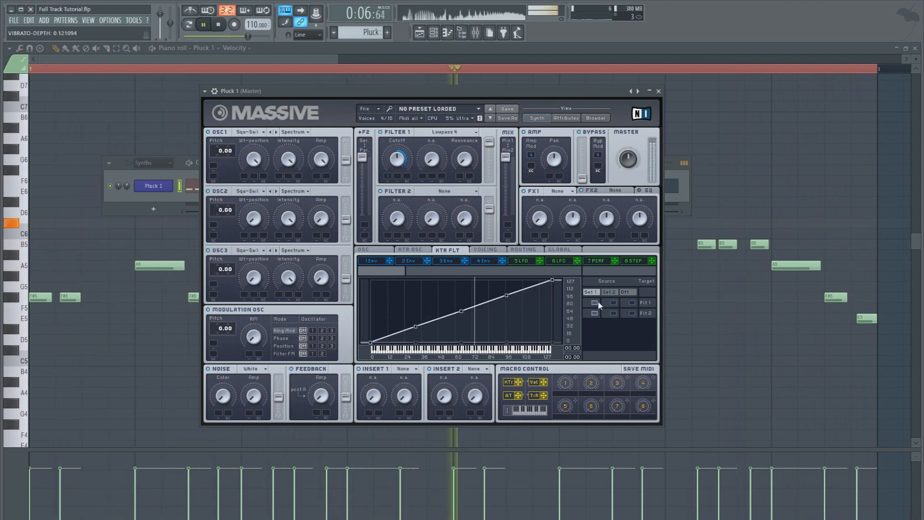
{"action": "mouse_move", "coordinate": [399, 162]}
{"action": "left_mouse_down"}
{"action": "mouse_move", "coordinate": [407, 140]}
{"action": "mouse_move", "coordinate": [403, 159]}
{"action": "left_mouse_up"}
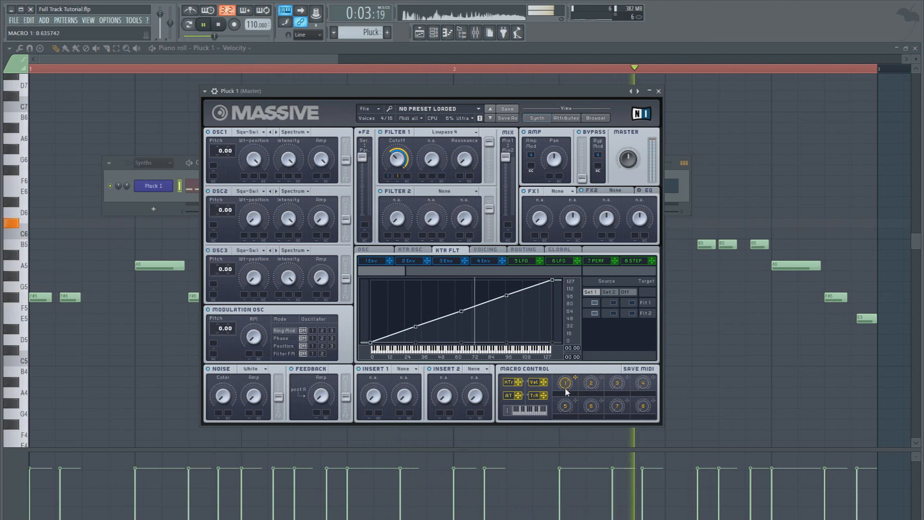
- Load Brauner Tube into FX1 with dry/wet at about 0.18, and lower the master volume to about 0.39
{"action": "left_click", "coordinate": [561, 191]}
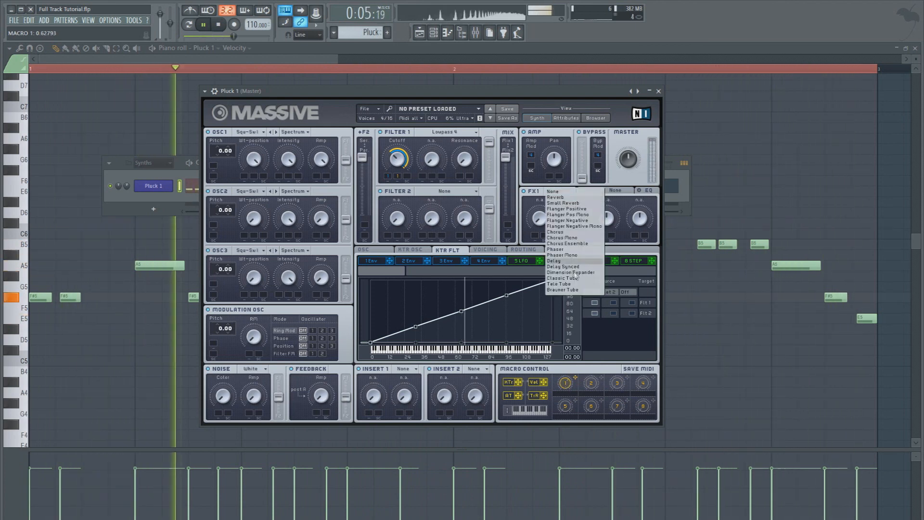
{"action": "left_click", "coordinate": [562, 290]}
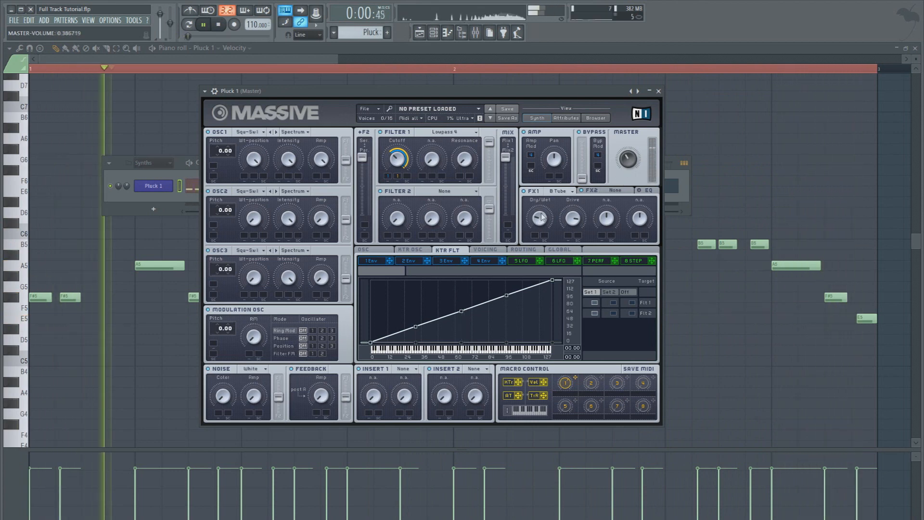
{"action": "left_click_drag", "start_coordinate": [555, 173], "coordinate": [542, 218]}
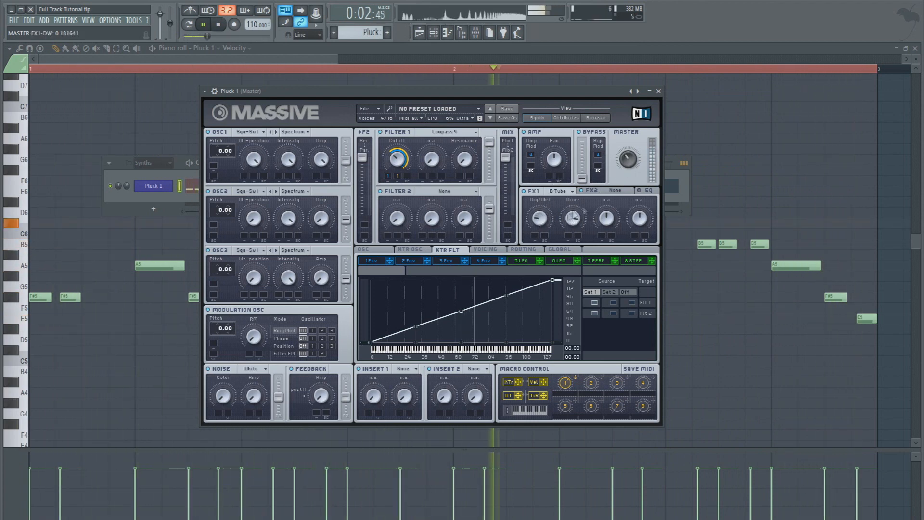
- Load Reverb into FX2 with dry/wet at about 0.03 modulated by macro 1, and raise the EQ high shelf to about 0.58
{"action": "left_click", "coordinate": [616, 191]}
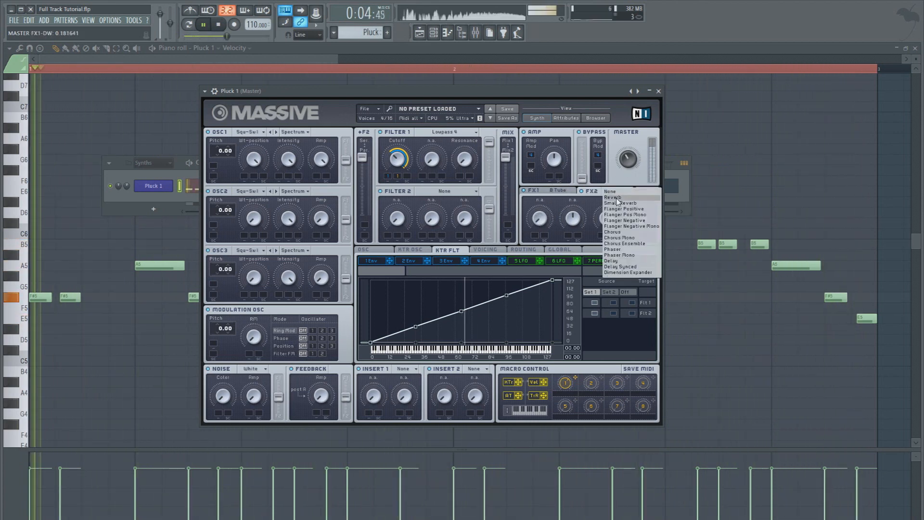
{"action": "left_click", "coordinate": [613, 196]}
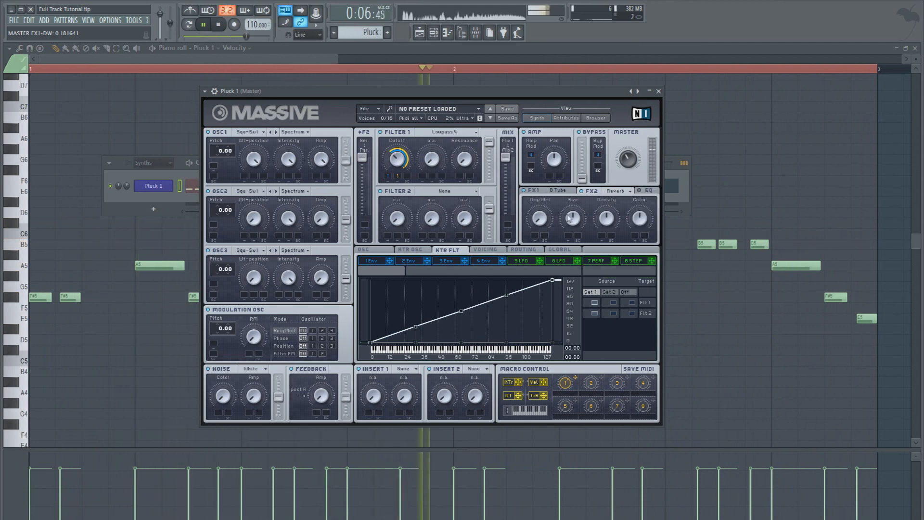
{"action": "left_click_drag", "start_coordinate": [547, 221], "coordinate": [552, 221]}
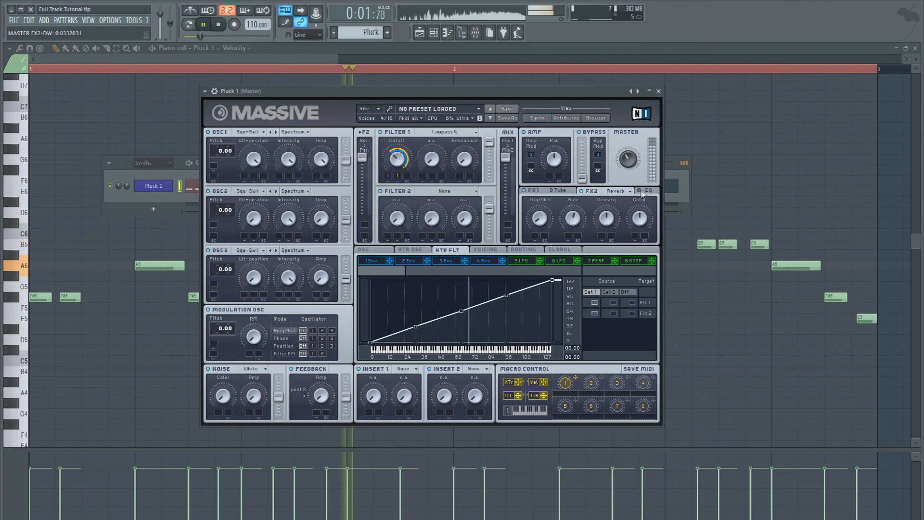
{"action": "left_click_drag", "start_coordinate": [564, 387], "coordinate": [565, 409]}
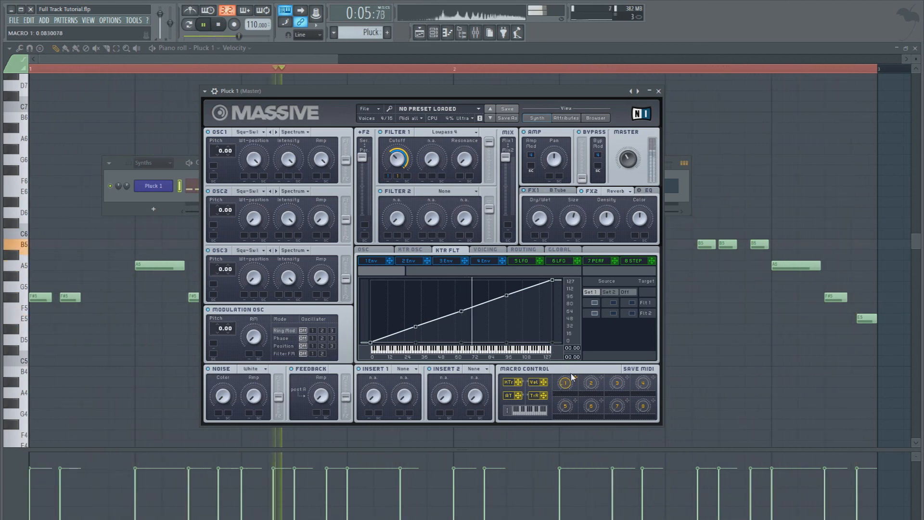
{"action": "left_click_drag", "start_coordinate": [566, 387], "coordinate": [566, 378]}
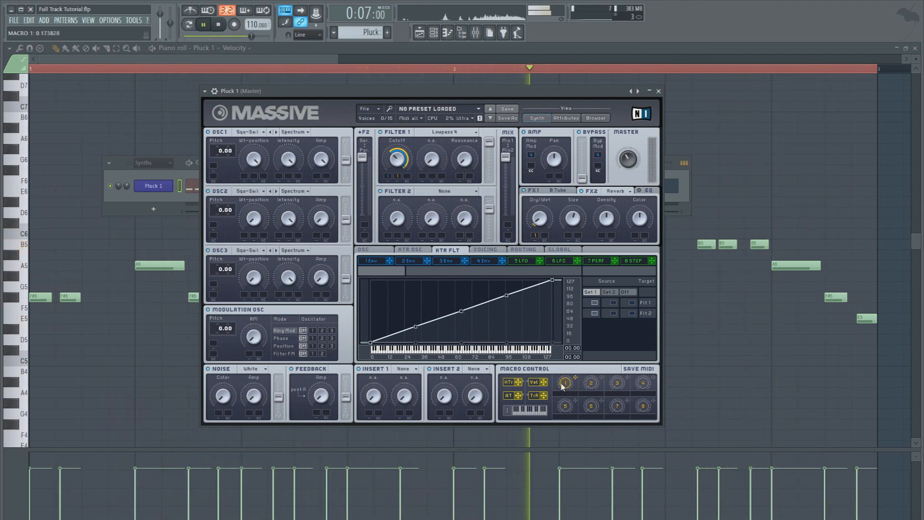
{"action": "left_click_drag", "start_coordinate": [541, 220], "coordinate": [542, 214]}
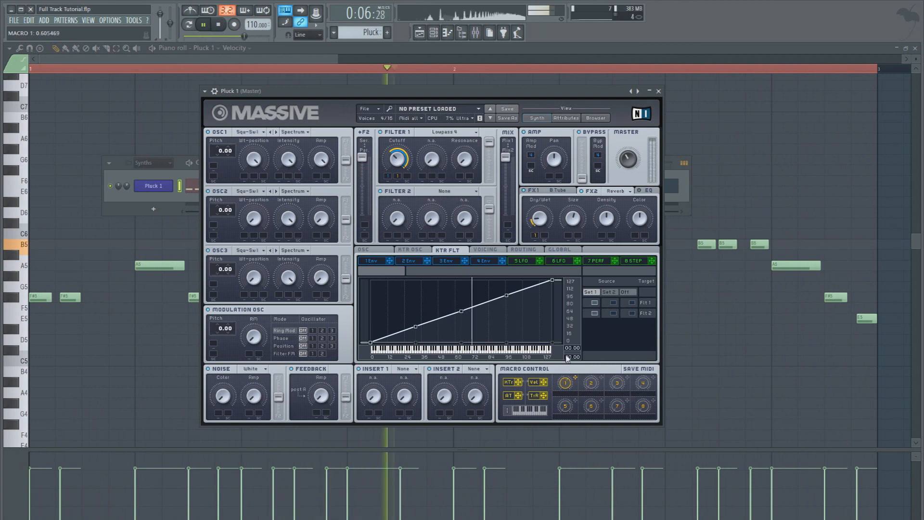
{"action": "left_click", "coordinate": [648, 191]}
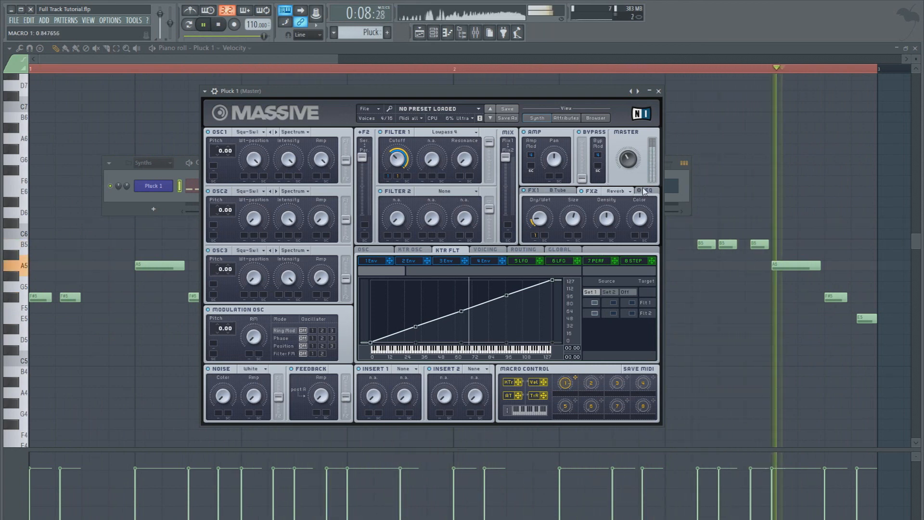
{"action": "left_click_drag", "start_coordinate": [640, 218], "coordinate": [643, 215]}
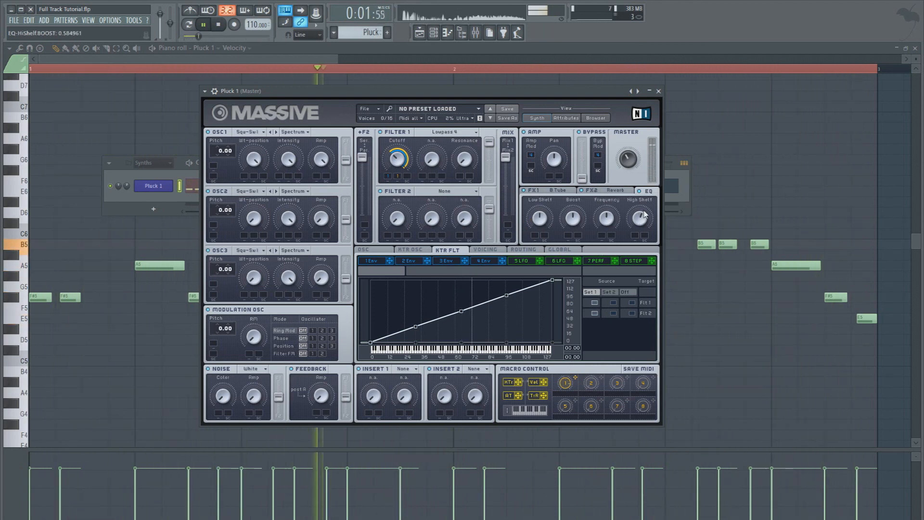
- Set OSC2 to pitch 7.00 with a lowered wavetable position and amp at about 0.52, and raise the OSC1 and OSC2 filter routing fully
{"action": "left_click_drag", "start_coordinate": [321, 220], "coordinate": [323, 160]}
{"action": "left_click_drag", "start_coordinate": [251, 224], "coordinate": [263, 219]}
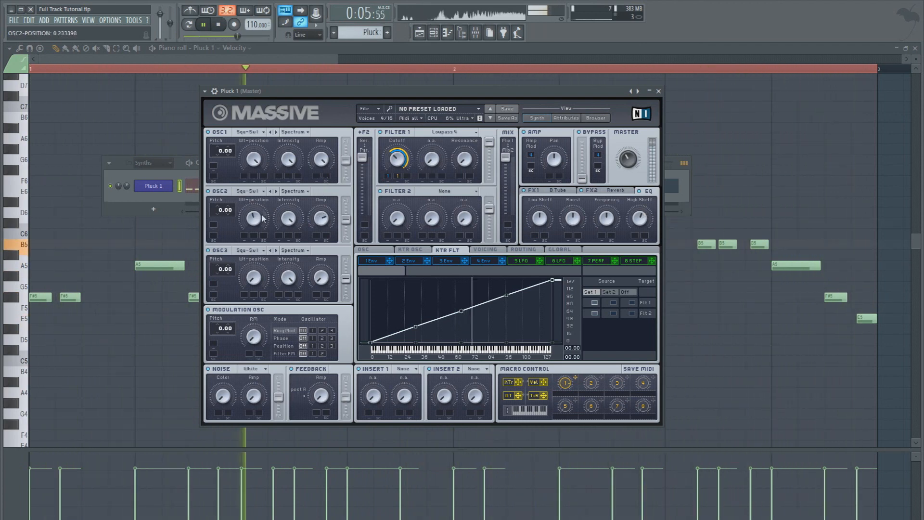
{"action": "mouse_move", "coordinate": [224, 210]}
{"action": "left_mouse_down"}
{"action": "mouse_move", "coordinate": [223, 220]}
{"action": "mouse_move", "coordinate": [233, 216]}
{"action": "left_mouse_up"}
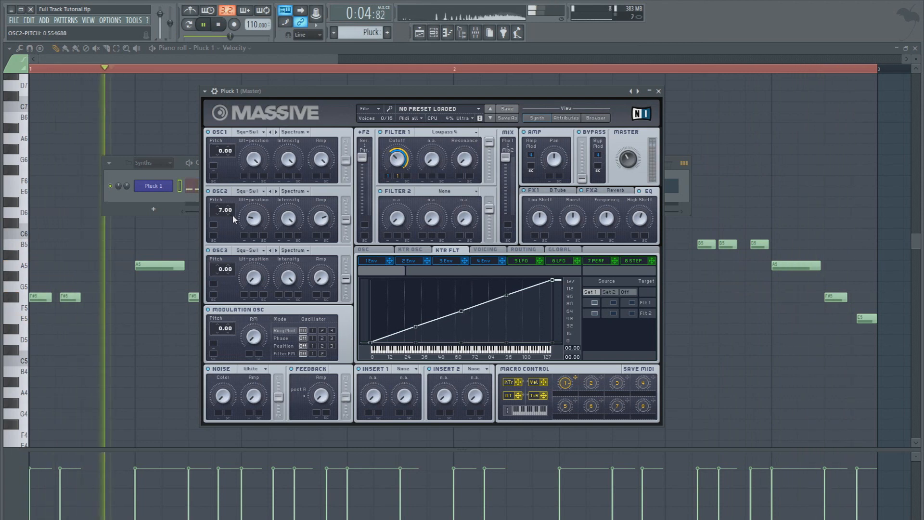
{"action": "left_click_drag", "start_coordinate": [316, 221], "coordinate": [354, 193]}
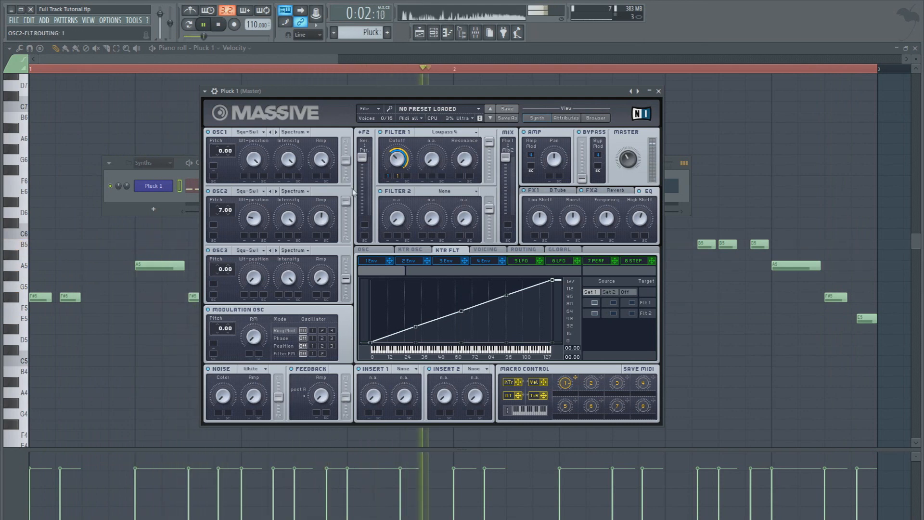
{"action": "left_click_drag", "start_coordinate": [345, 126], "coordinate": [345, 117]}
{"action": "left_click", "coordinate": [321, 220]}
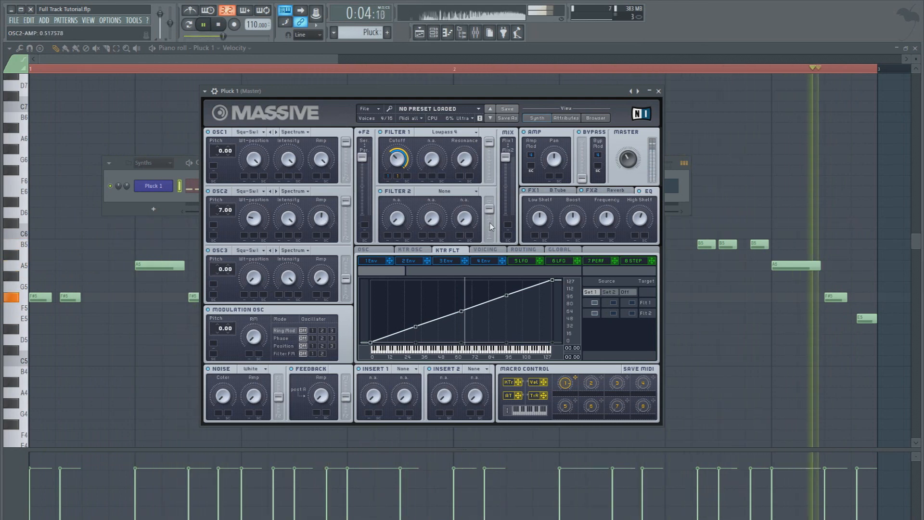
- Shift the filter mix fully to Mix 2 with Filter 2's output at 1, and set Filter 2 to Bandpass with bandwidth about 0.60
{"action": "left_click_drag", "start_coordinate": [506, 158], "coordinate": [489, 195]}
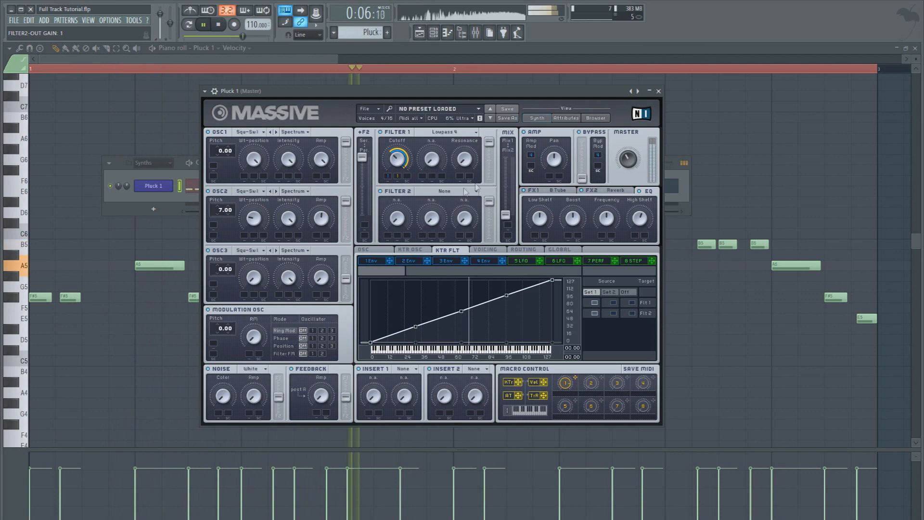
{"action": "left_click", "coordinate": [452, 191]}
{"action": "left_click", "coordinate": [427, 231]}
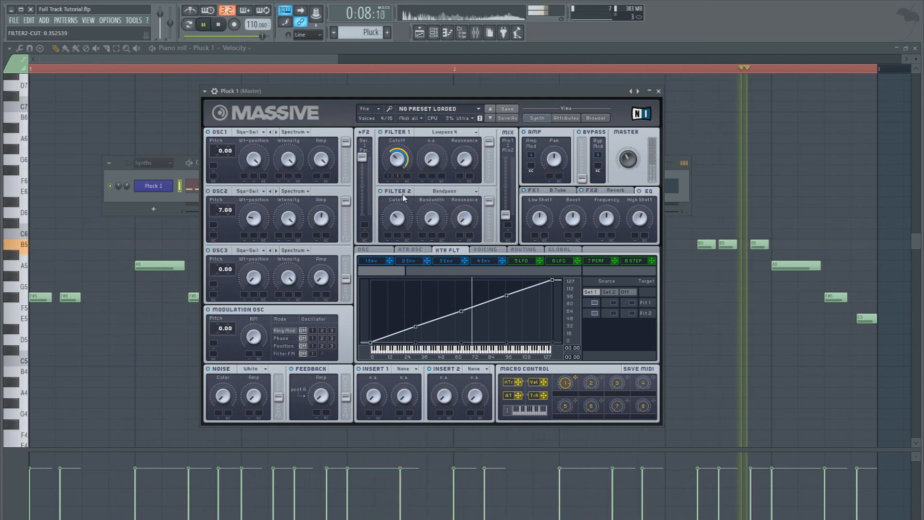
{"action": "left_click_drag", "start_coordinate": [437, 221], "coordinate": [437, 212]}
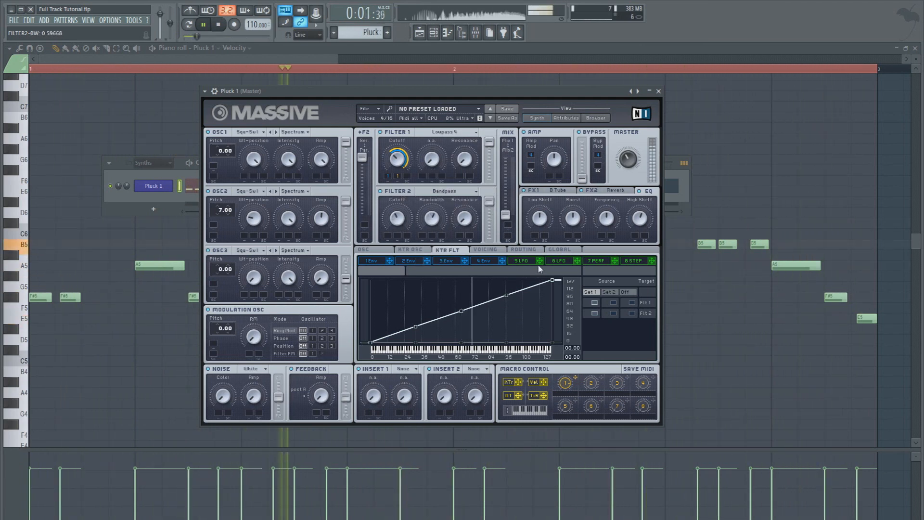
- Modulate Filter 2's cutoff with LFO 5, and raise its resonance and its cutoff to about 0.56
{"action": "left_click_drag", "start_coordinate": [388, 248], "coordinate": [394, 211]}
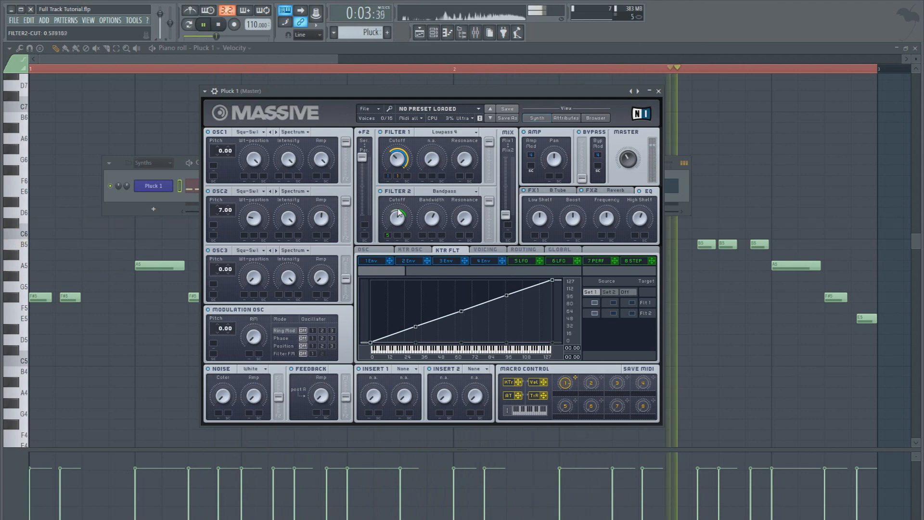
{"action": "left_click_drag", "start_coordinate": [460, 218], "coordinate": [459, 198]}
{"action": "left_click_drag", "start_coordinate": [396, 217], "coordinate": [397, 209]}
{"action": "left_click", "coordinate": [521, 260]}
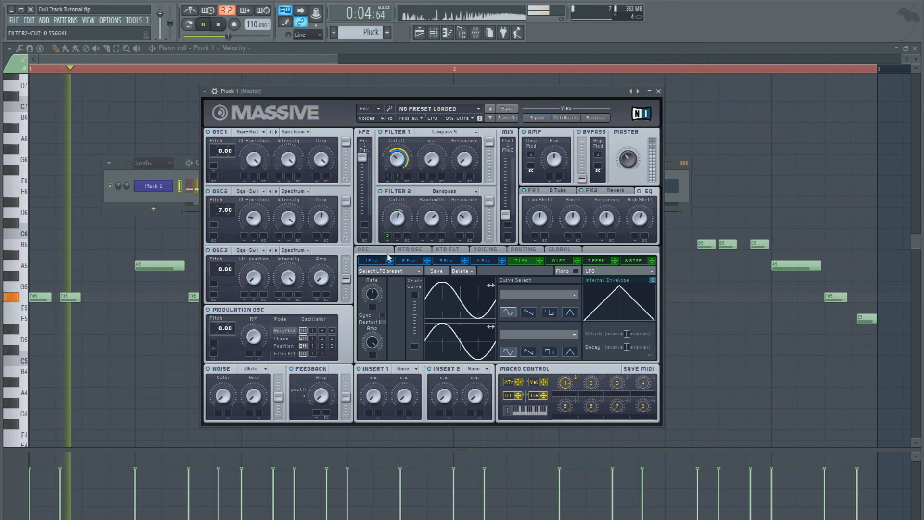
- Change Filter 2 to Bandreject with a lower cutoff and bandwidth about 0.28, and set the filter mix to about 0.37
{"action": "left_click", "coordinate": [447, 193]}
{"action": "left_click", "coordinate": [434, 239]}
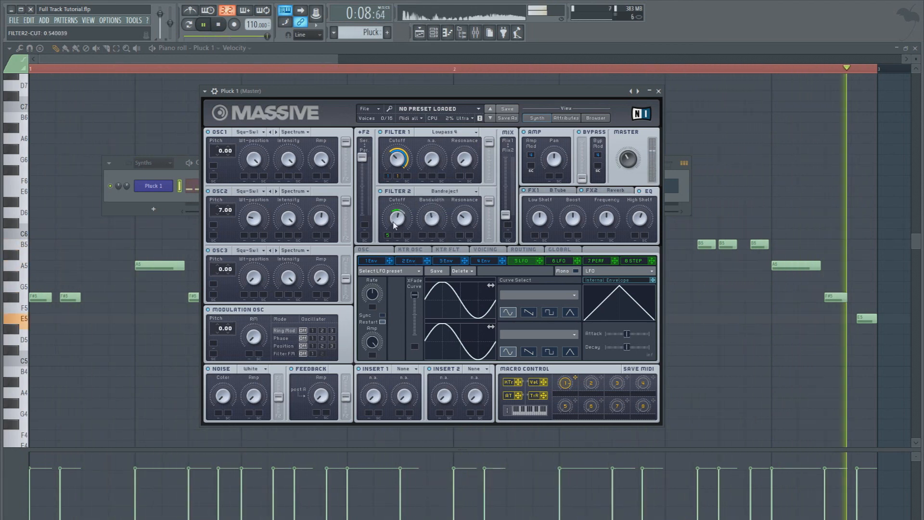
{"action": "left_click_drag", "start_coordinate": [397, 218], "coordinate": [398, 224]}
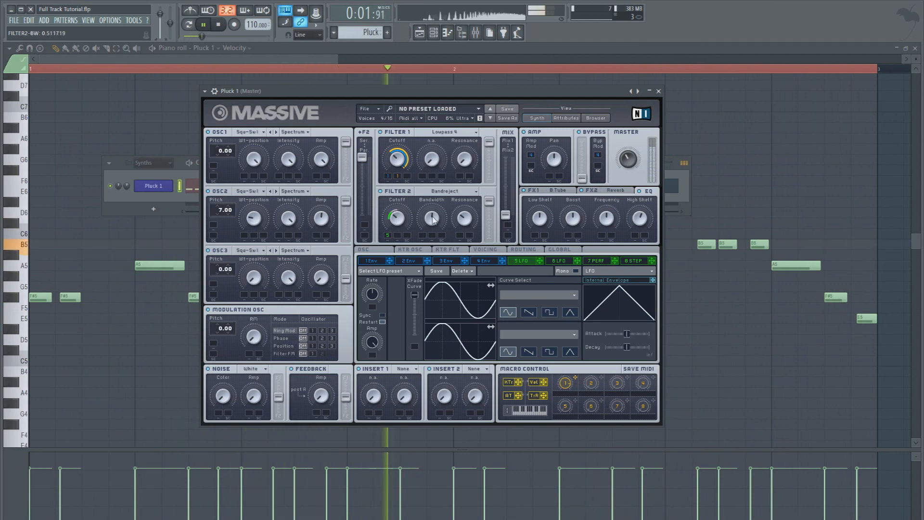
{"action": "mouse_move", "coordinate": [398, 222]}
{"action": "left_mouse_down"}
{"action": "mouse_move", "coordinate": [390, 241]}
{"action": "mouse_move", "coordinate": [402, 220]}
{"action": "left_mouse_up"}
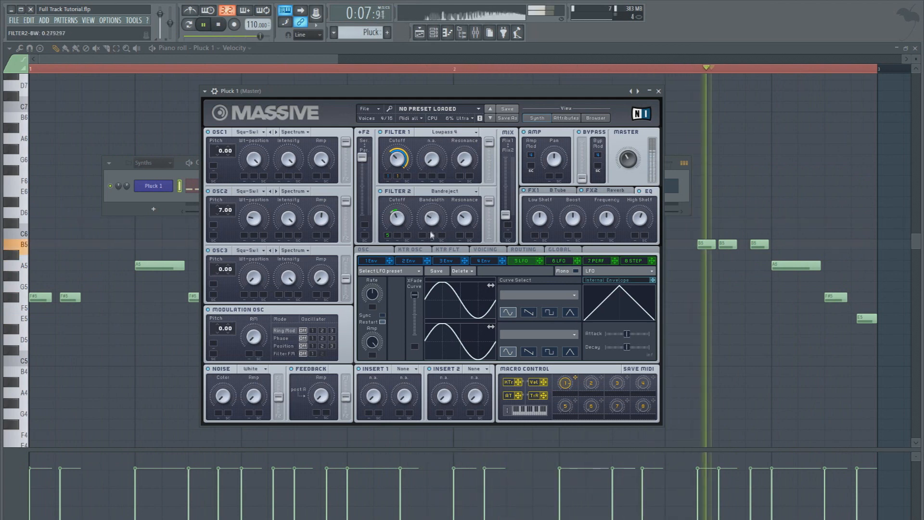
{"action": "left_click_drag", "start_coordinate": [506, 215], "coordinate": [510, 193]}
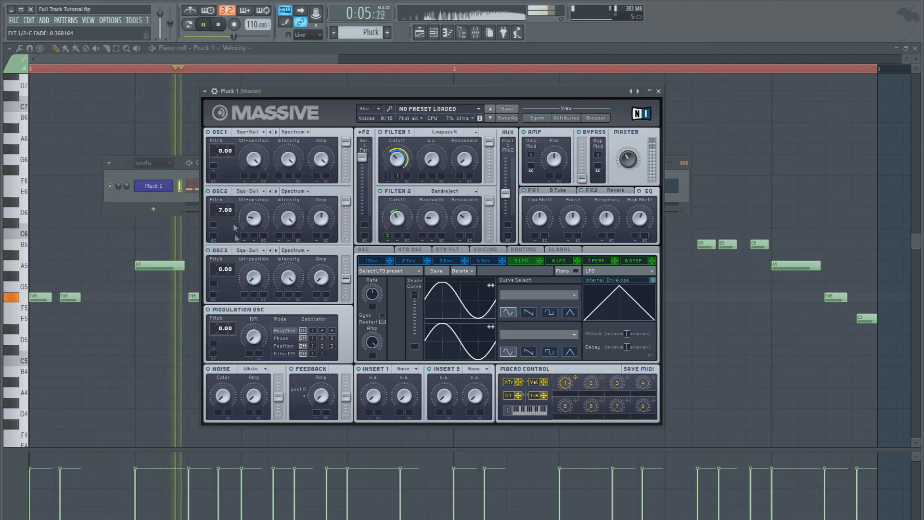
- Set OSC3 to pitch -24.00 with full filter routing and amp about 0.51, and modulate the OSC2 and OSC3 amps with LFO 5
{"action": "left_click_drag", "start_coordinate": [220, 270], "coordinate": [230, 274]}
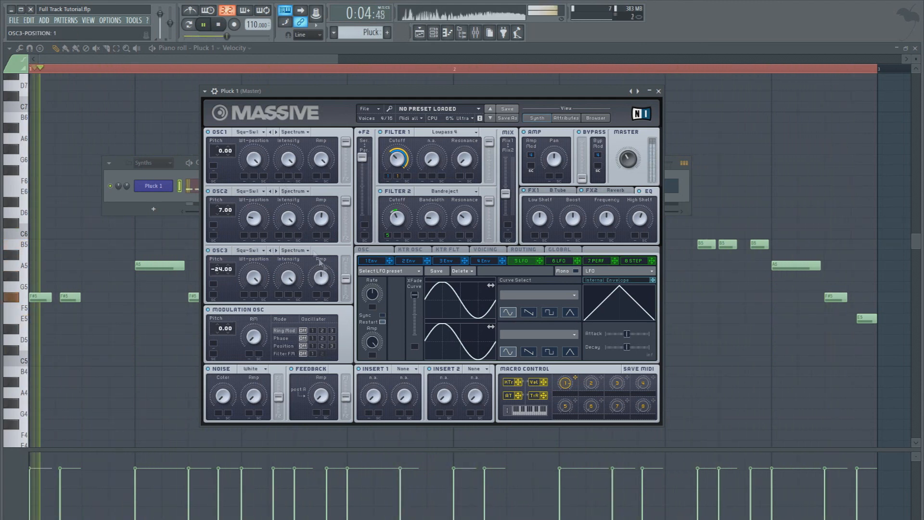
{"action": "left_click_drag", "start_coordinate": [348, 280], "coordinate": [346, 262]}
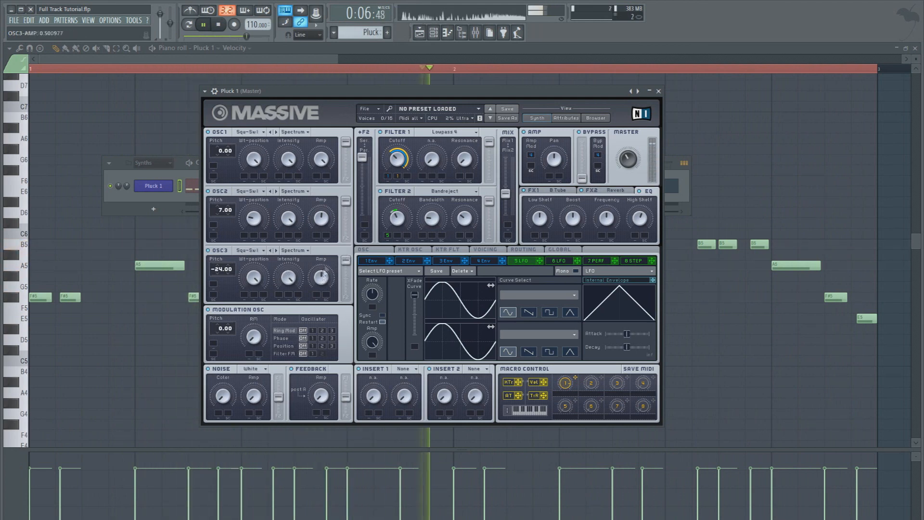
{"action": "left_click_drag", "start_coordinate": [326, 278], "coordinate": [326, 284]}
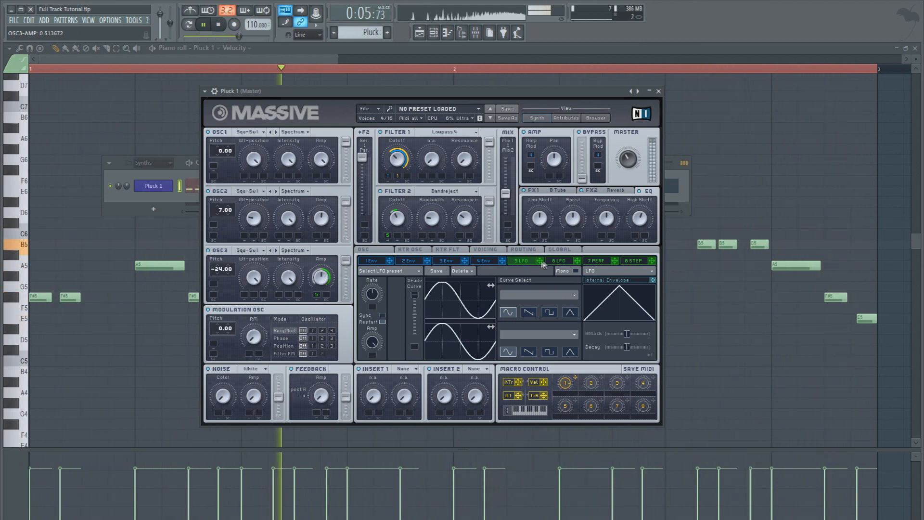
{"action": "left_click_drag", "start_coordinate": [319, 222], "coordinate": [318, 238]}
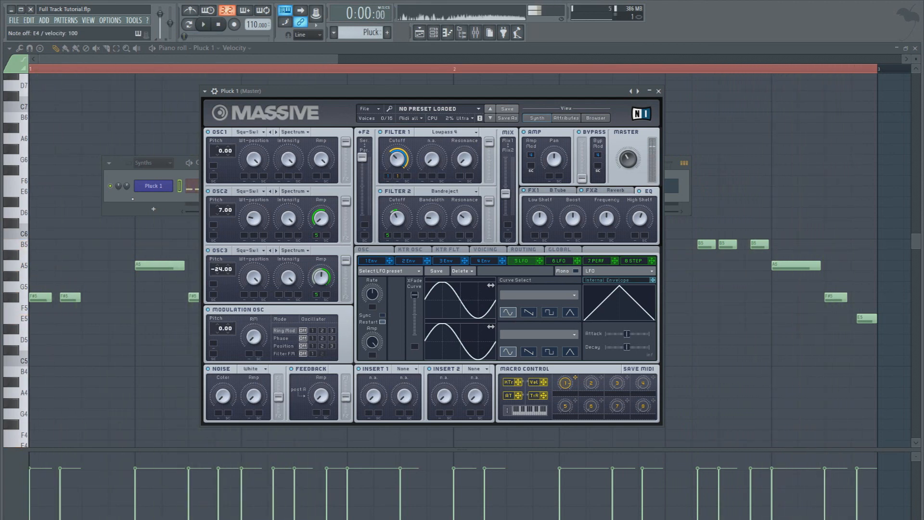
- Lower the Pluck 1 channel volume in the channel rack and adjust Massive's glide time during playback
{"action": "left_click_drag", "start_coordinate": [128, 186], "coordinate": [127, 202]}
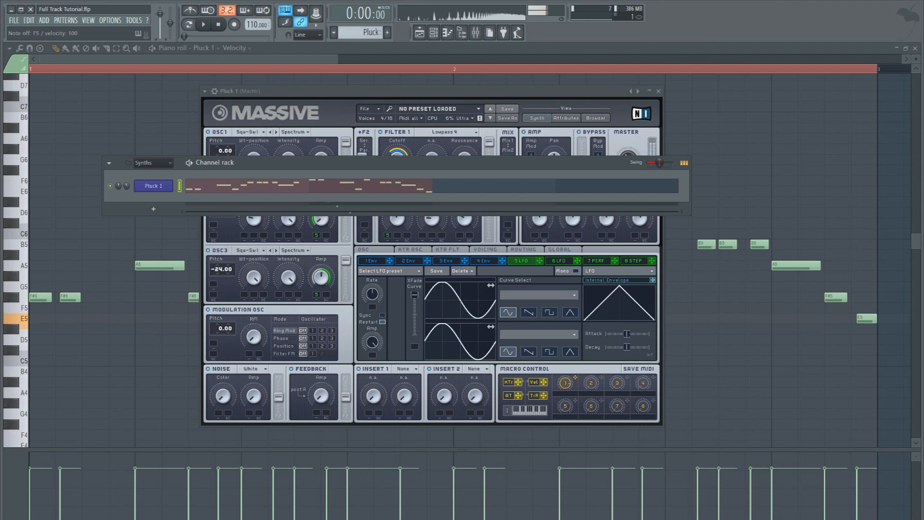
{"action": "key", "text": "space"}
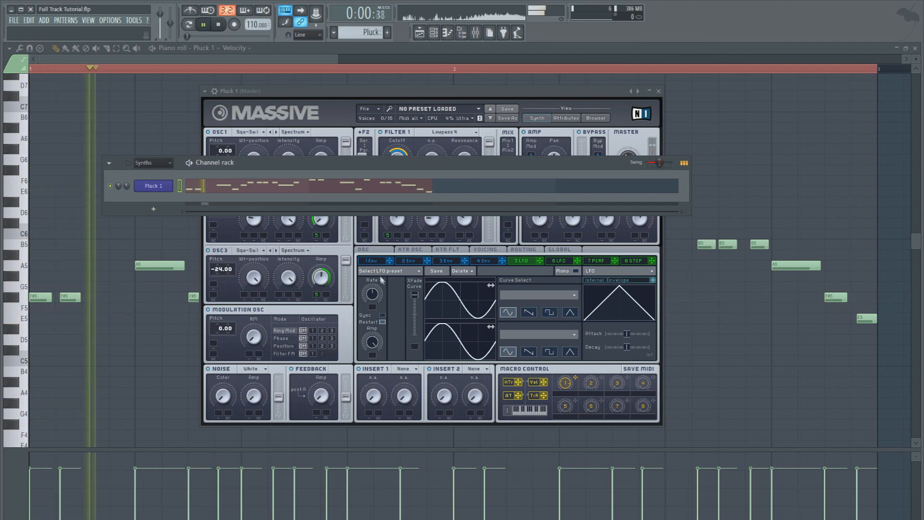
{"action": "left_click", "coordinate": [363, 250]}
{"action": "left_click", "coordinate": [485, 249]}
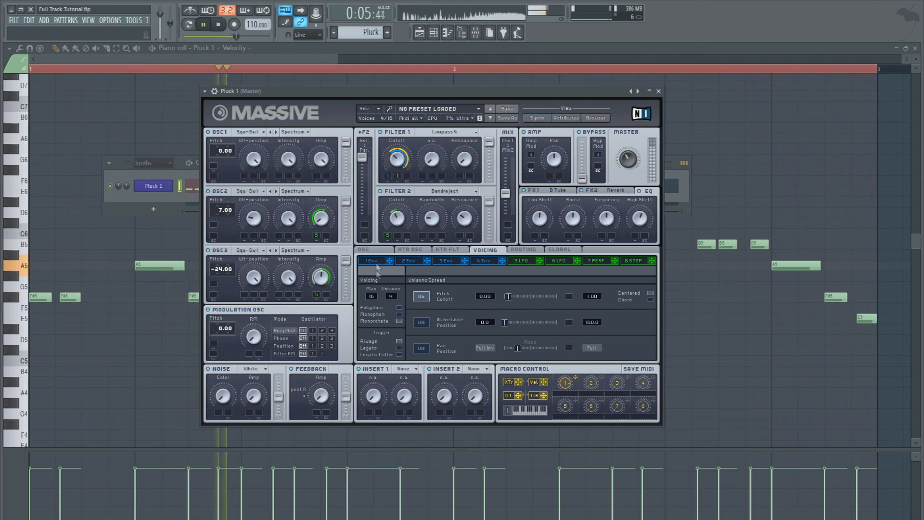
{"action": "left_click", "coordinate": [363, 250]}
{"action": "double_click", "coordinate": [373, 344]}
{"action": "left_click_drag", "start_coordinate": [373, 350], "coordinate": [369, 354]}
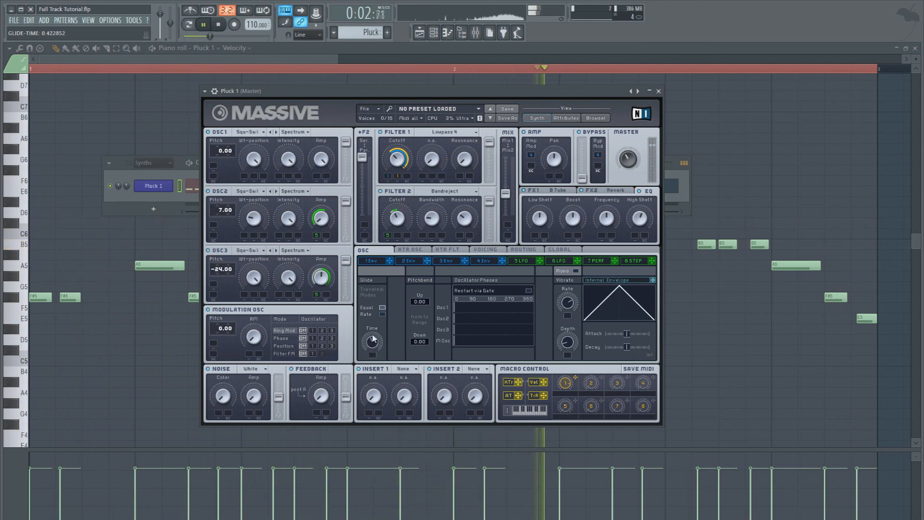
{"action": "left_click_drag", "start_coordinate": [371, 344], "coordinate": [371, 344]}
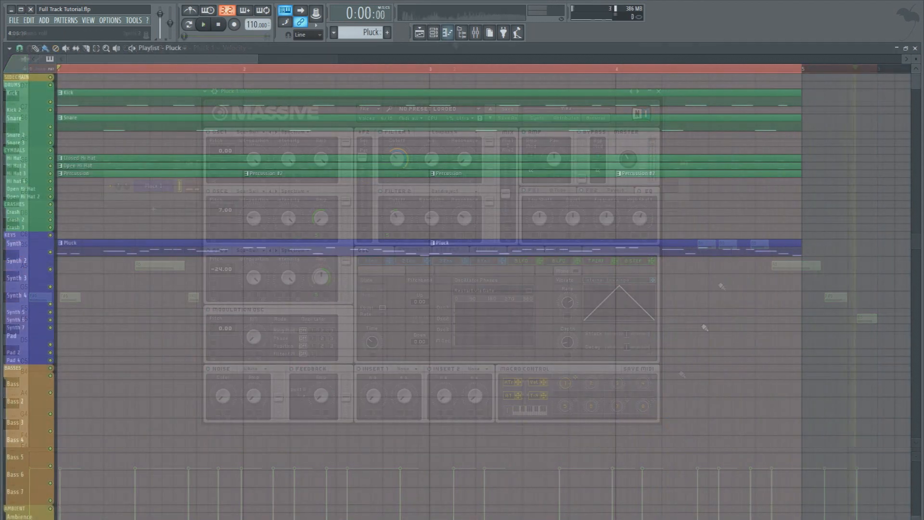
- Duplicate the drum and Pluck clips of bars 1 to 4 in the playlist so the copies start at bar 5
{"action": "left_click_drag", "start_coordinate": [802, 73], "coordinate": [11, 84]}
{"action": "left_click_drag", "start_coordinate": [891, 307], "coordinate": [54, 70]}
{"action": "key", "text": "shift+Right"}
{"action": "key", "text": "shift+Left"}
{"action": "left_click_drag", "start_coordinate": [90, 248], "coordinate": [851, 240]}
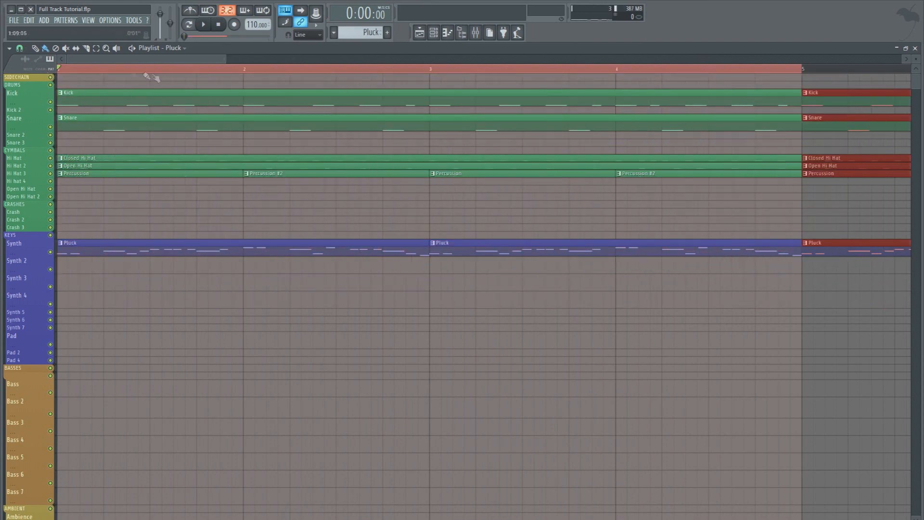
- Create an automation clip for macro 1 of the Pluck 1 Massive synth and place it on the Synth 2 track
{"action": "left_click", "coordinate": [433, 33]}
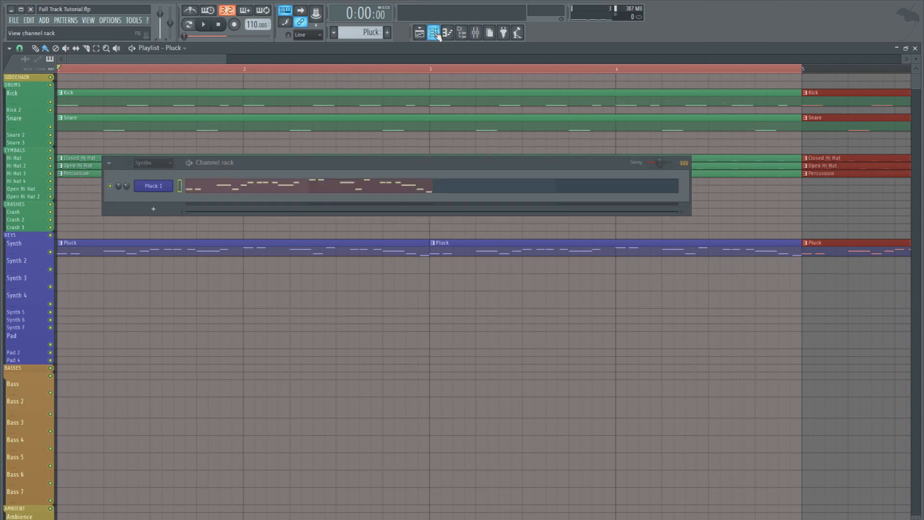
{"action": "left_click", "coordinate": [164, 188]}
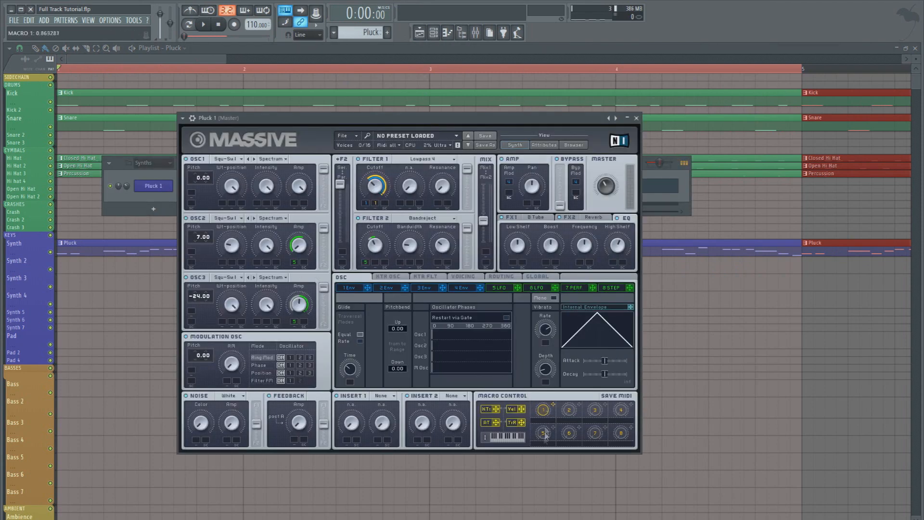
{"action": "left_click", "coordinate": [130, 21]}
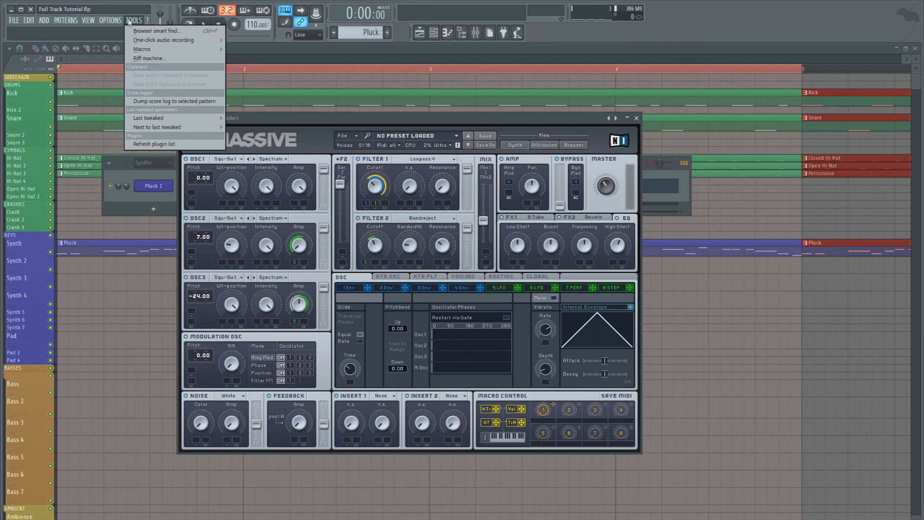
{"action": "mouse_move", "coordinate": [213, 121]}
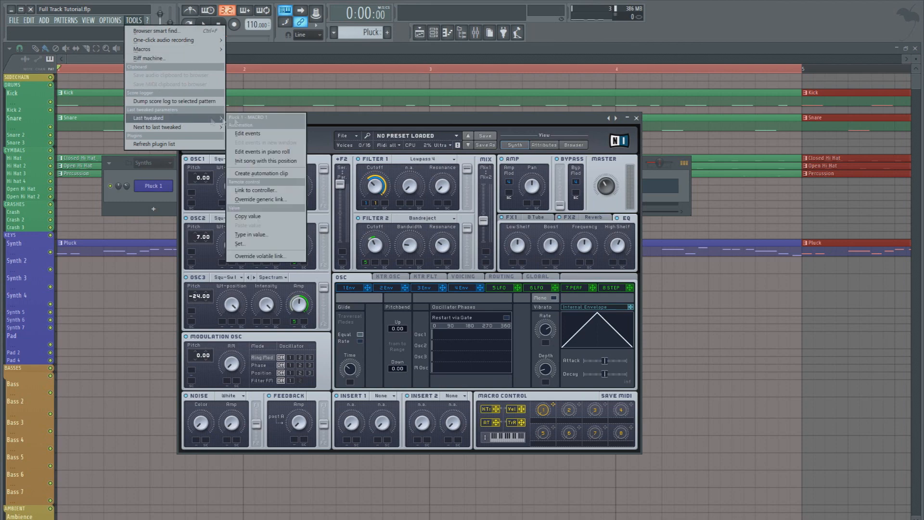
{"action": "left_click", "coordinate": [265, 174]}
{"action": "left_click_drag", "start_coordinate": [142, 191], "coordinate": [124, 281]}
- Rename the macro 1 automation clip as Pluck Cutoff and ramp its envelope upward from bar 1 to bar 5
{"action": "left_click", "coordinate": [61, 261]}
{"action": "left_click", "coordinate": [90, 306]}
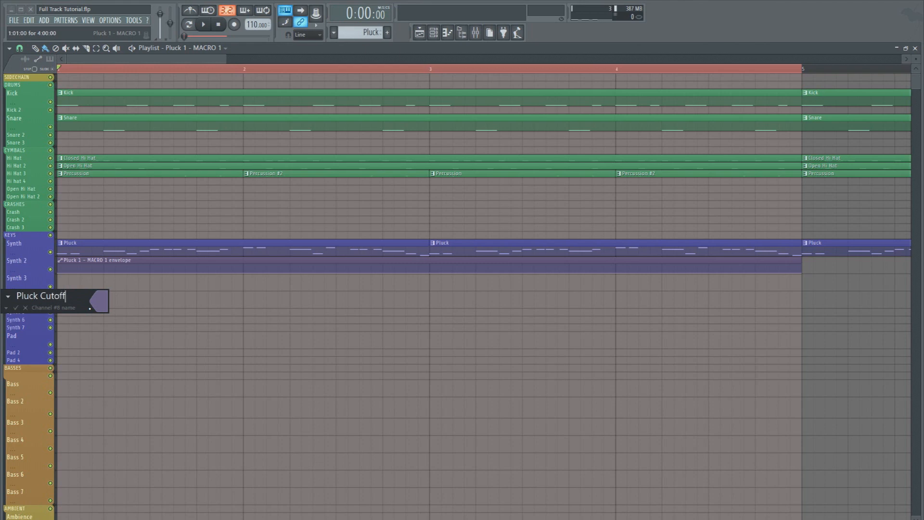
{"action": "key", "text": "Return"}
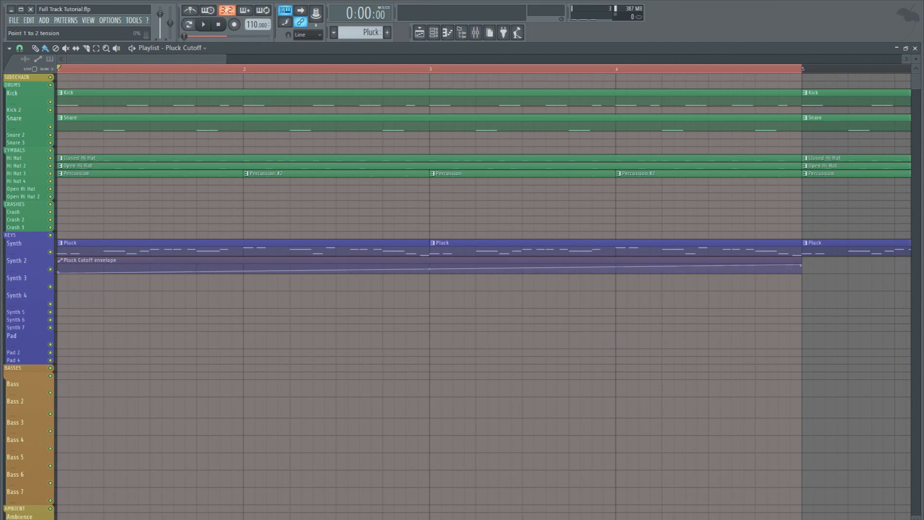
- Bend the Pluck Cutoff envelope into a curve that rises mainly just before bar 5, and play back the whole arrangement
{"action": "key", "text": "space"}
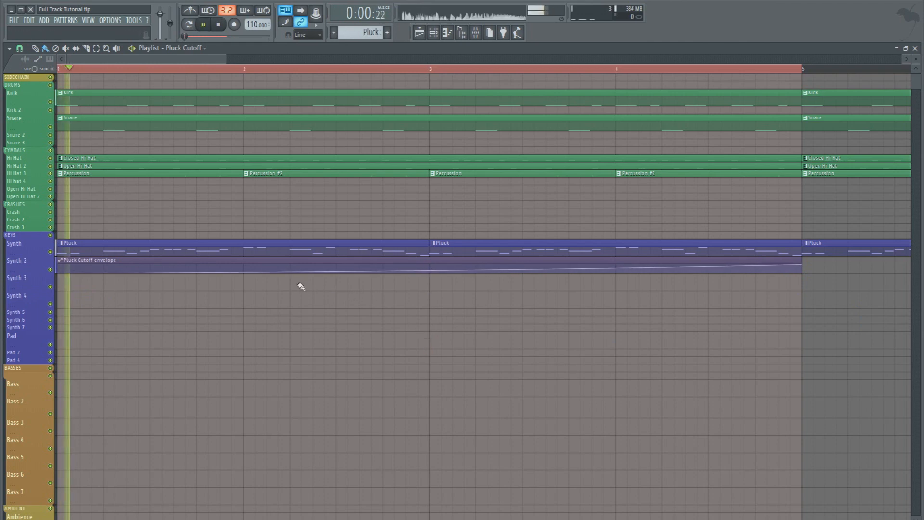
{"action": "key", "text": "ctrl+a"}
{"action": "left_click", "coordinate": [299, 342]}
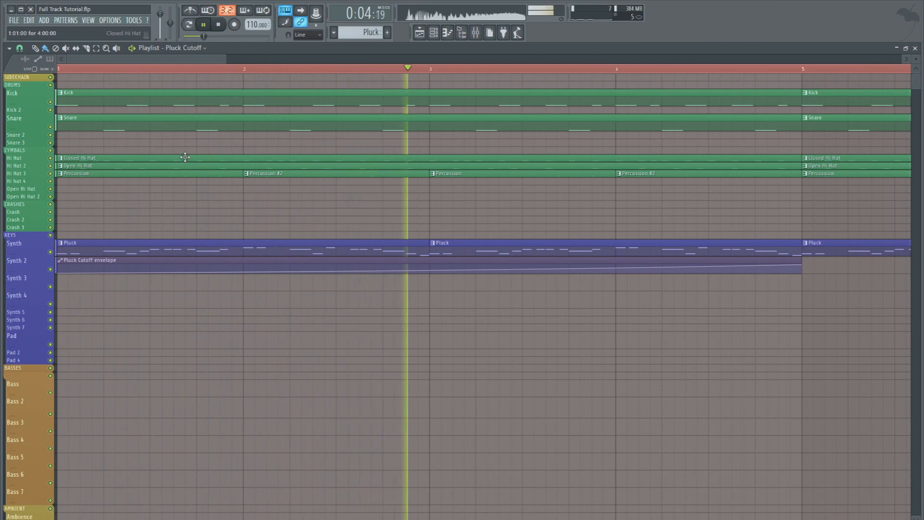
{"action": "mouse_move", "coordinate": [429, 270]}
{"action": "left_mouse_down"}
{"action": "mouse_move", "coordinate": [430, 285]}
{"action": "mouse_move", "coordinate": [430, 272]}
{"action": "left_mouse_up"}
{"action": "key", "text": "space"}
{"action": "key", "text": "space"}
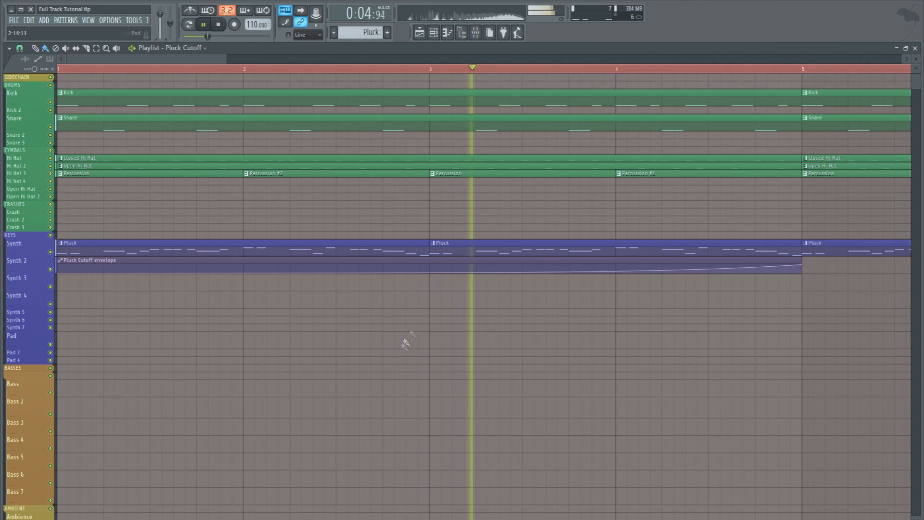
{"action": "scroll", "coordinate": [475, 76], "scroll_direction": "down", "scroll_amount": 4}
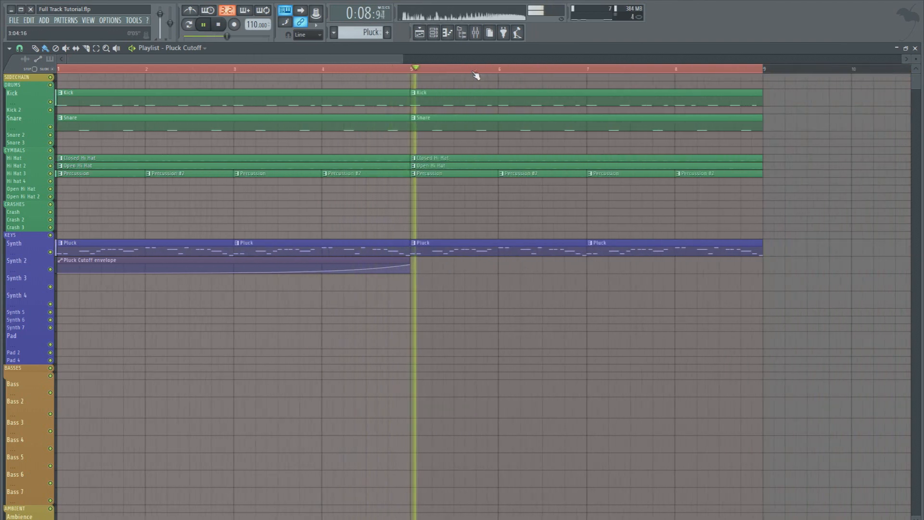
{"action": "scroll", "coordinate": [475, 75], "scroll_direction": "down", "scroll_amount": 2}
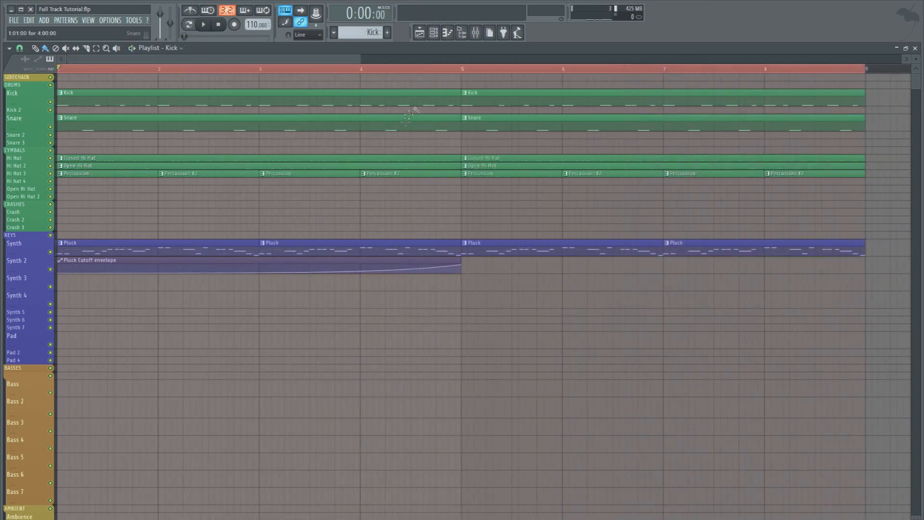
- Route the Pluck 1 channel to mixer track 22 and load Fruity Parametric EQ 2 in its first effect slot
{"action": "left_click", "coordinate": [433, 35]}
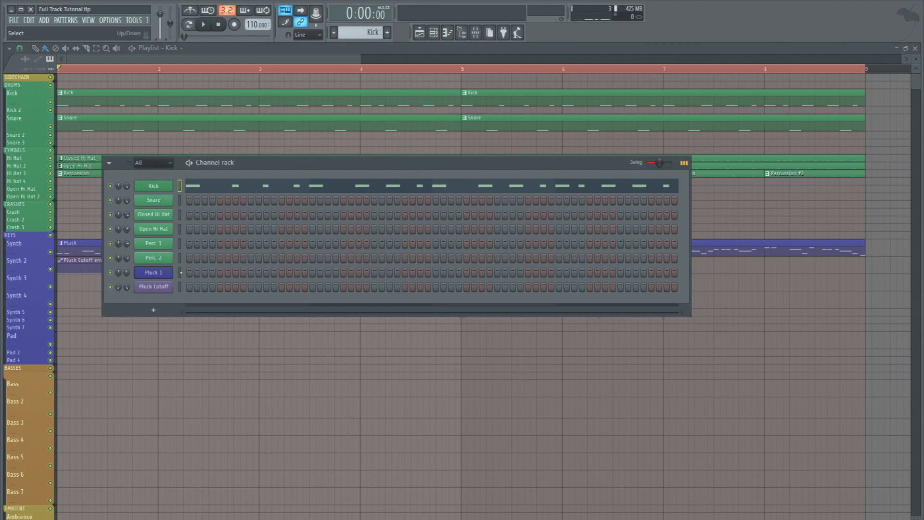
{"action": "left_click", "coordinate": [476, 30]}
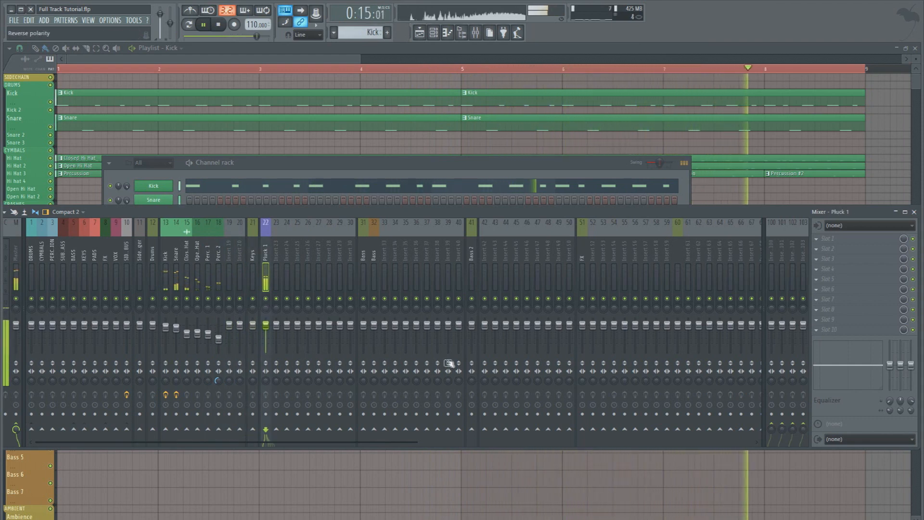
{"action": "key", "text": "space"}
{"action": "left_click", "coordinate": [818, 330]}
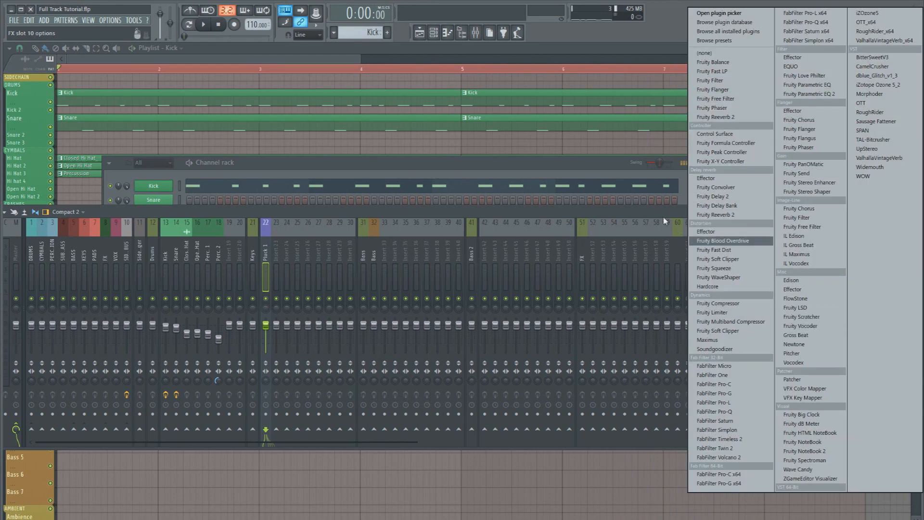
{"action": "left_click", "coordinate": [664, 221]}
{"action": "left_click", "coordinate": [825, 240]}
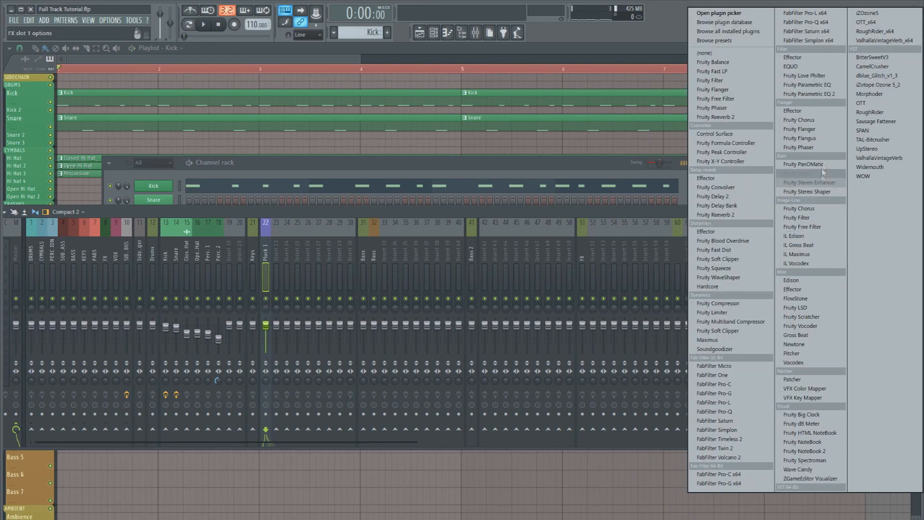
{"action": "left_click", "coordinate": [832, 94]}
- Make EQ band 1 a high-pass filter with a steeper order, adjust its bandwidth and raise its cutoff frequency during playback
{"action": "key", "text": "space"}
{"action": "left_click_drag", "start_coordinate": [219, 168], "coordinate": [422, 153]}
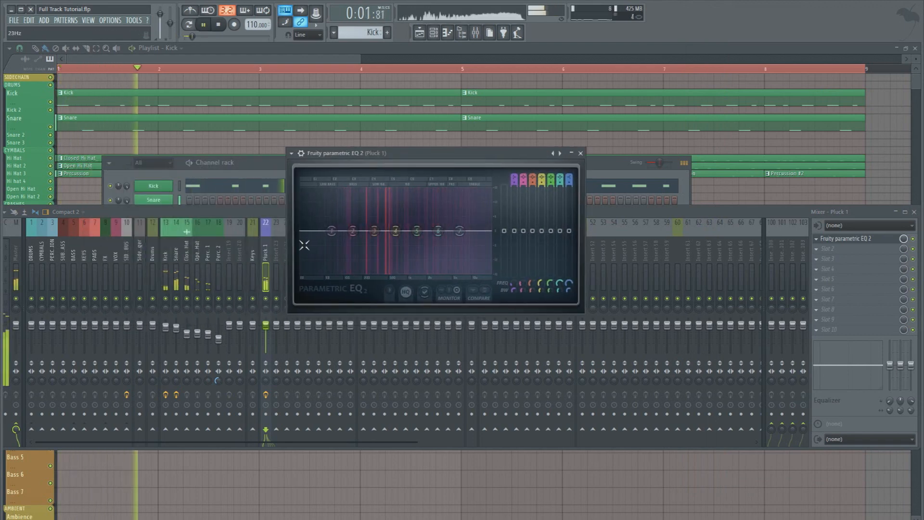
{"action": "right_click", "coordinate": [331, 231]}
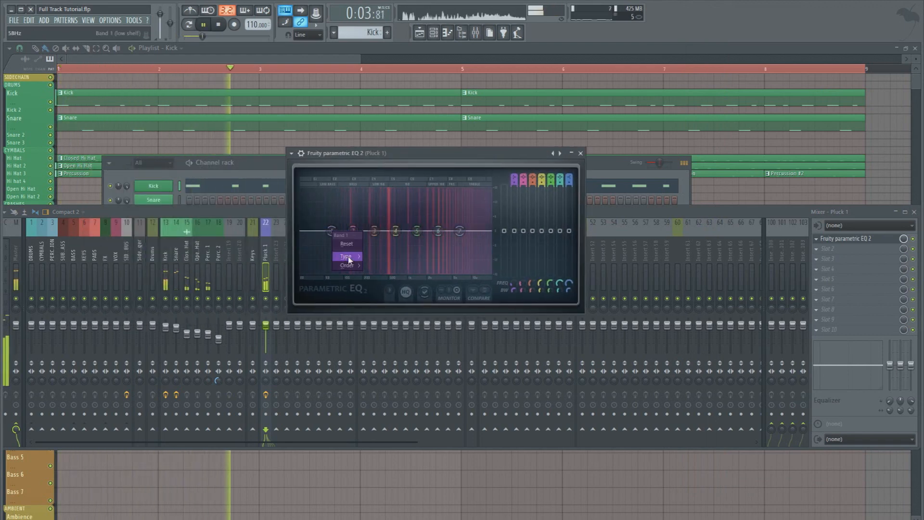
{"action": "mouse_move", "coordinate": [348, 259]}
{"action": "left_click", "coordinate": [378, 279]}
{"action": "right_click", "coordinate": [331, 231]}
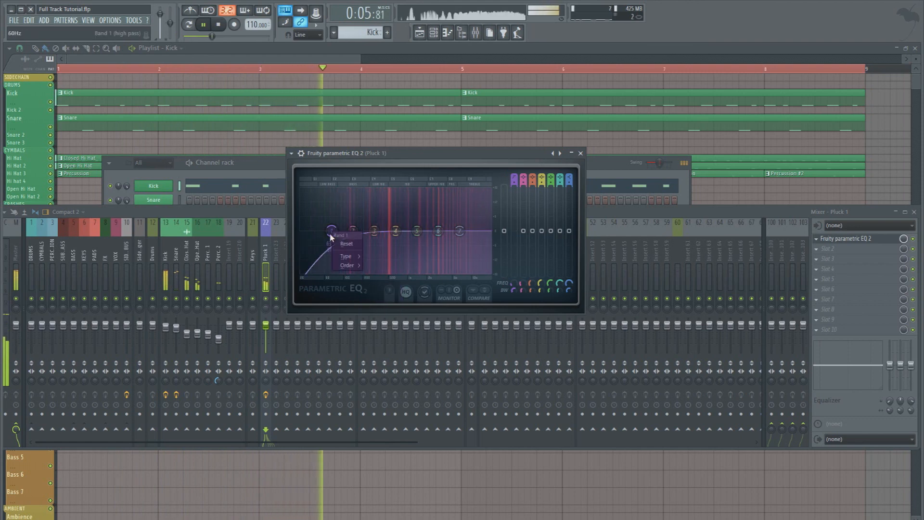
{"action": "mouse_move", "coordinate": [347, 265]}
{"action": "left_click", "coordinate": [382, 318]}
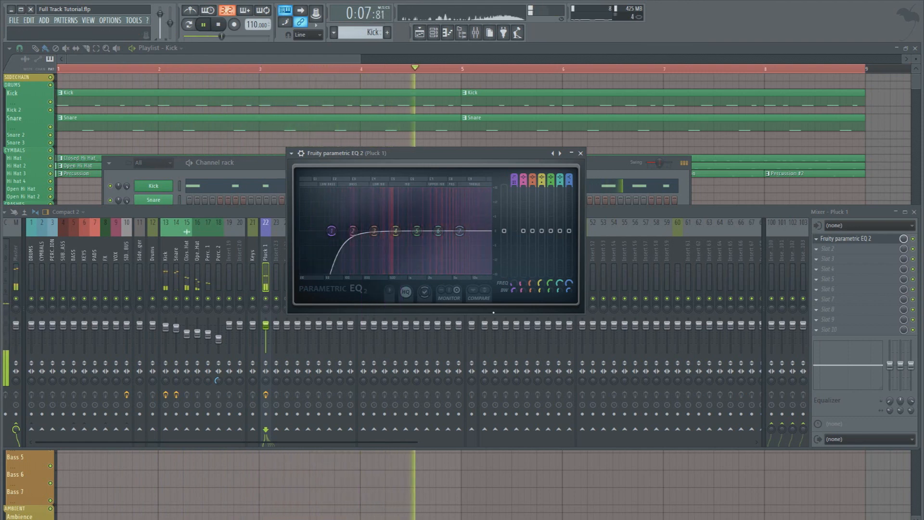
{"action": "left_click_drag", "start_coordinate": [514, 290], "coordinate": [514, 295]}
{"action": "mouse_move", "coordinate": [331, 231]}
{"action": "left_mouse_down"}
{"action": "mouse_move", "coordinate": [315, 231]}
{"action": "mouse_move", "coordinate": [385, 231]}
{"action": "mouse_move", "coordinate": [327, 231]}
{"action": "mouse_move", "coordinate": [351, 231]}
{"action": "mouse_move", "coordinate": [343, 231]}
{"action": "left_mouse_up"}
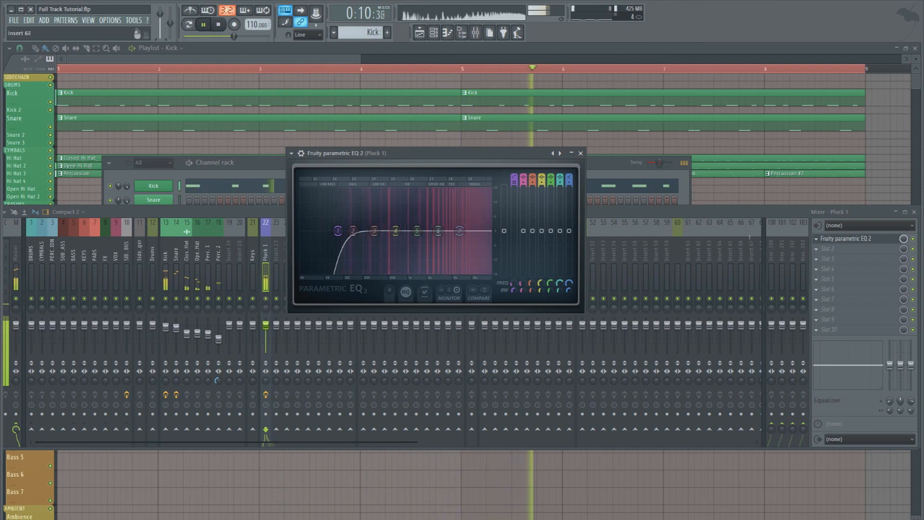
{"action": "key", "text": "F12"}
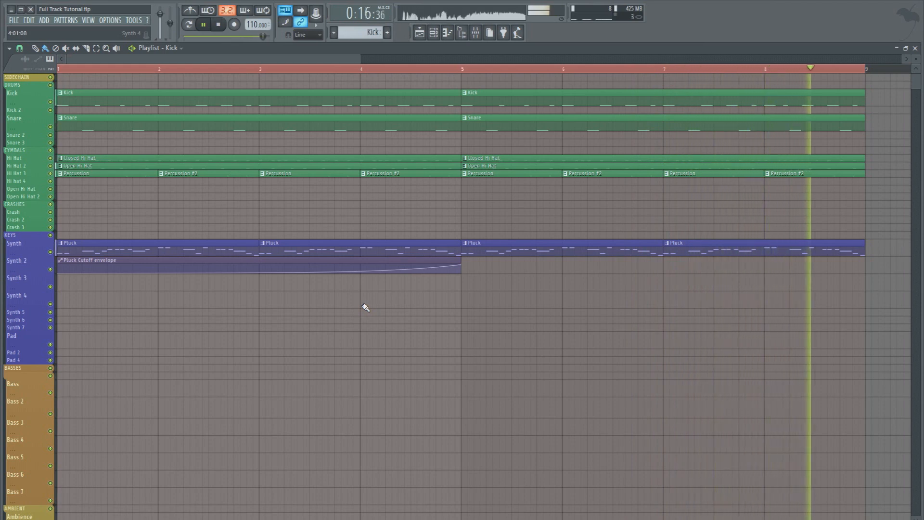
- Delete the Percussion and Open Hi Hat clips from bars 1 to 4, keeping the Closed Hi Hat clip
{"action": "key", "text": "space"}
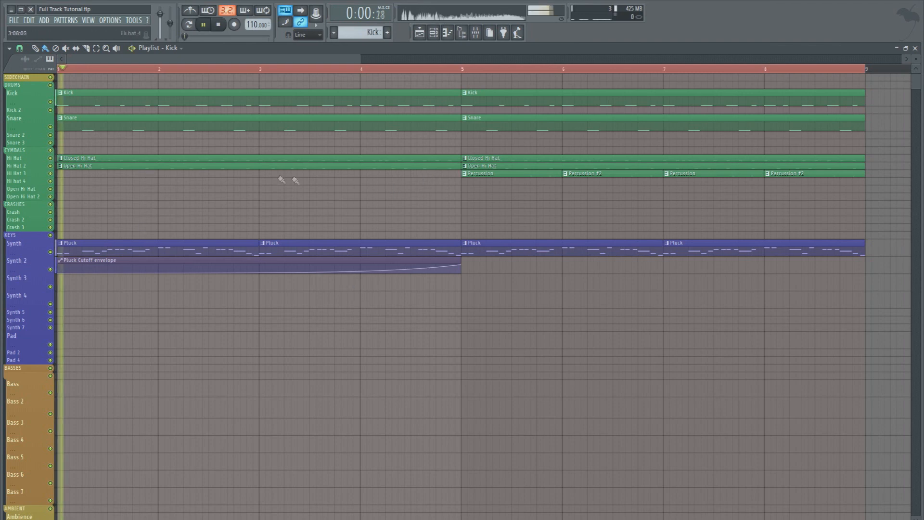
{"action": "right_click", "coordinate": [120, 166]}
{"action": "right_click", "coordinate": [125, 160]}
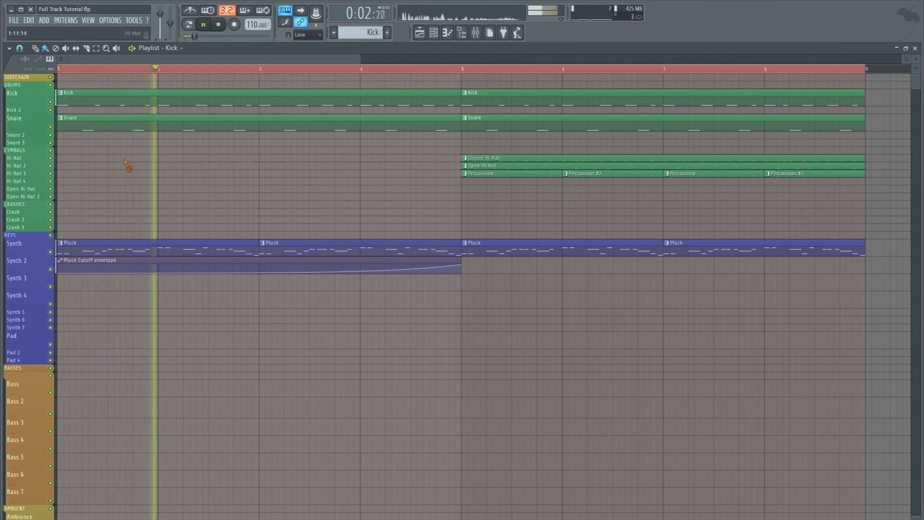
{"action": "key", "text": "ctrl+z"}
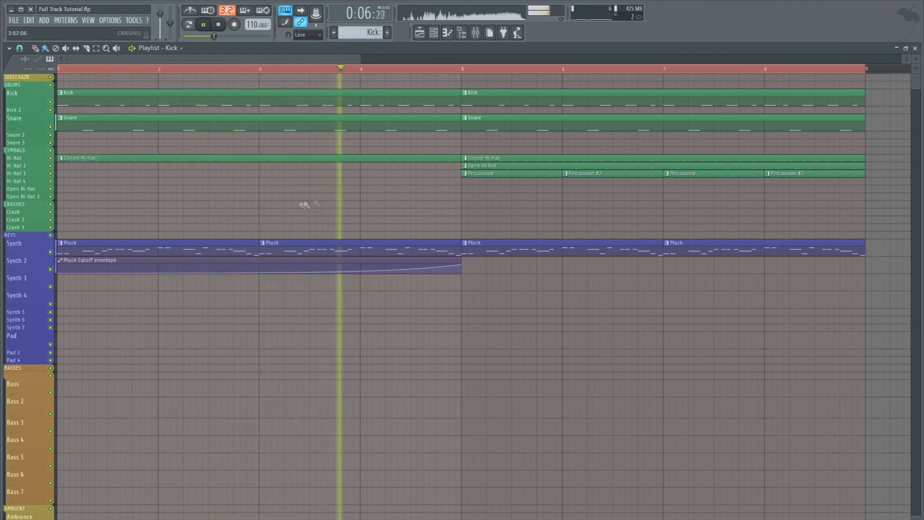
- Delete the Percussion clips from bars 5 to 8 and listen to the thinned-out drums
{"action": "left_click_drag", "start_coordinate": [477, 171], "coordinate": [842, 185]}
{"action": "key", "text": "Delete"}
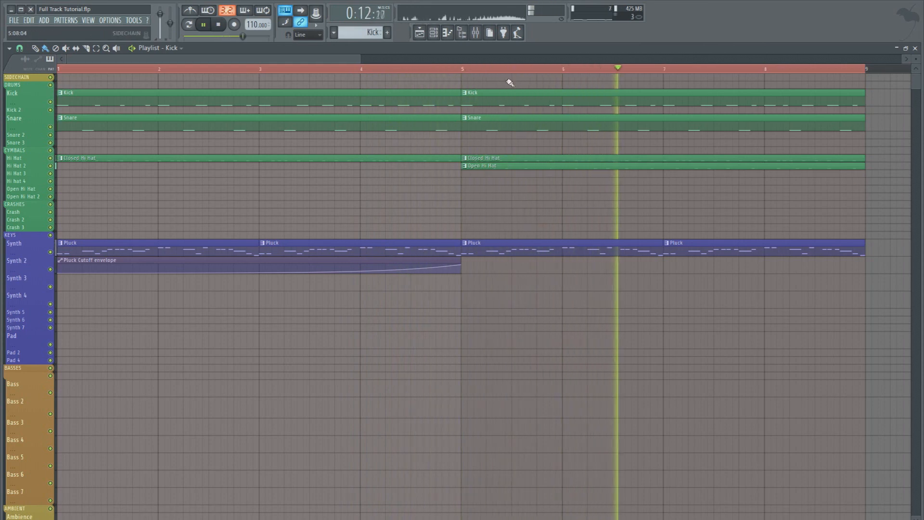
{"action": "scroll", "coordinate": [510, 77], "scroll_direction": "down", "scroll_amount": 2}
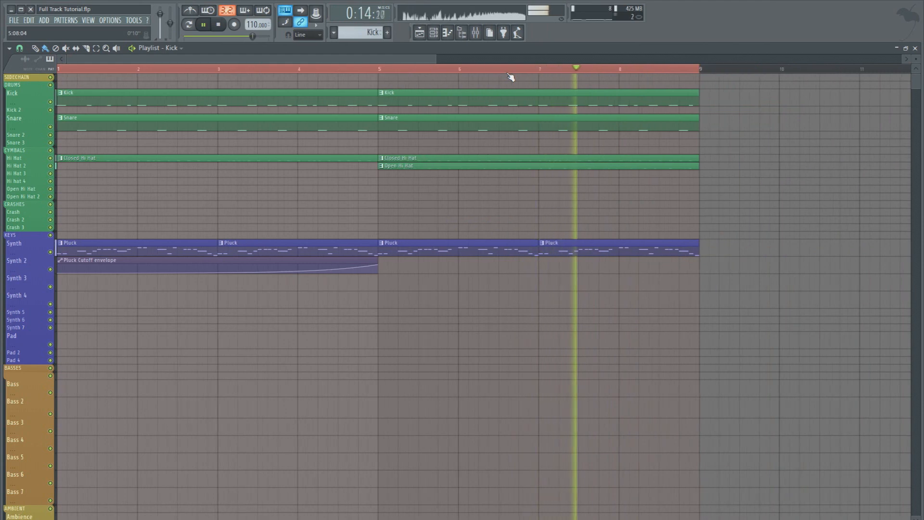
{"action": "scroll", "coordinate": [510, 76], "scroll_direction": "down", "scroll_amount": 1}
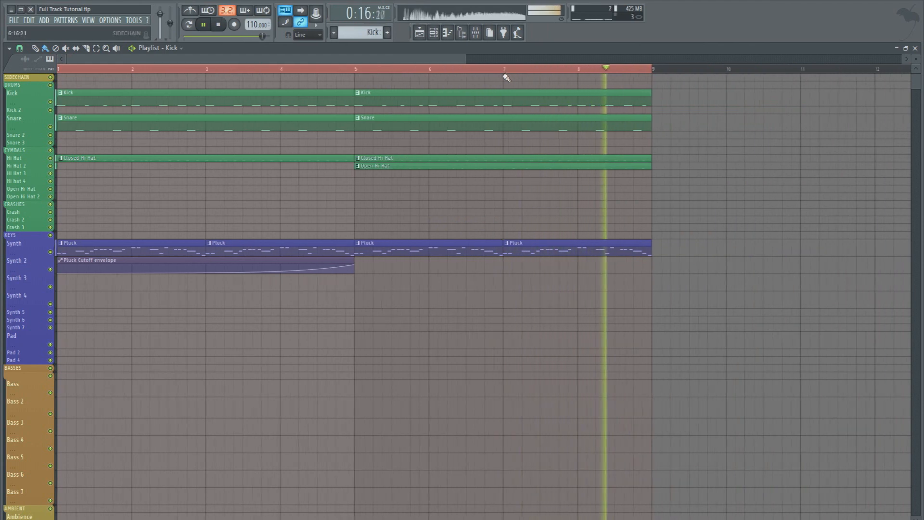
{"action": "key", "text": "space"}
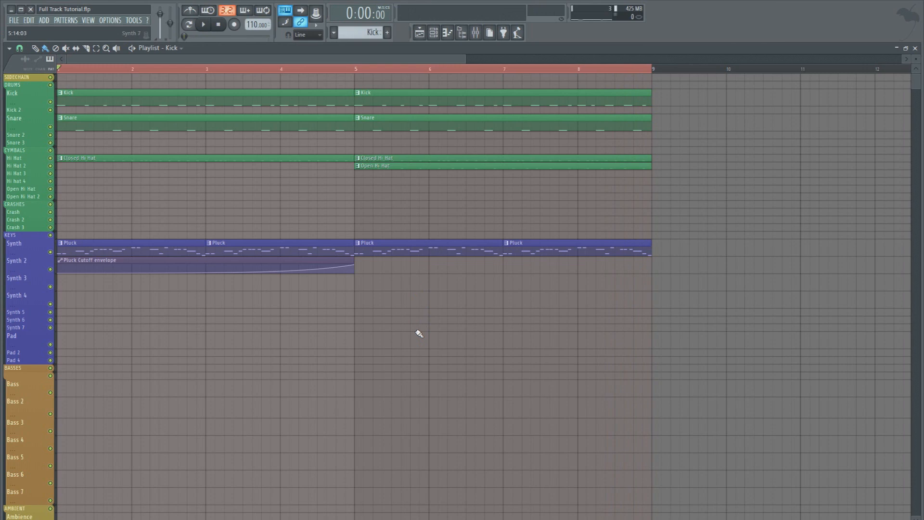
- Create a new orange pattern named Bass and place it on the Bass track at bar 5
{"action": "key", "text": "F4"}
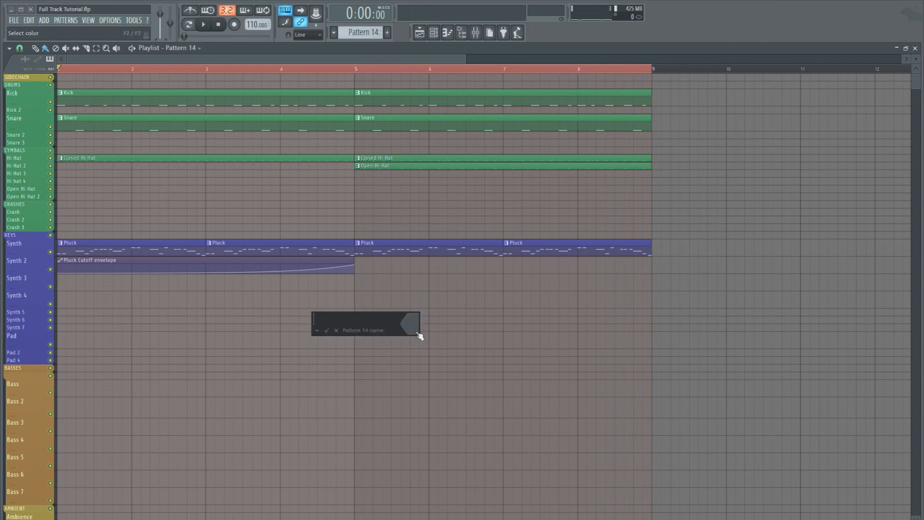
{"action": "type", "text": "Bass"}
{"action": "left_click", "coordinate": [416, 332]}
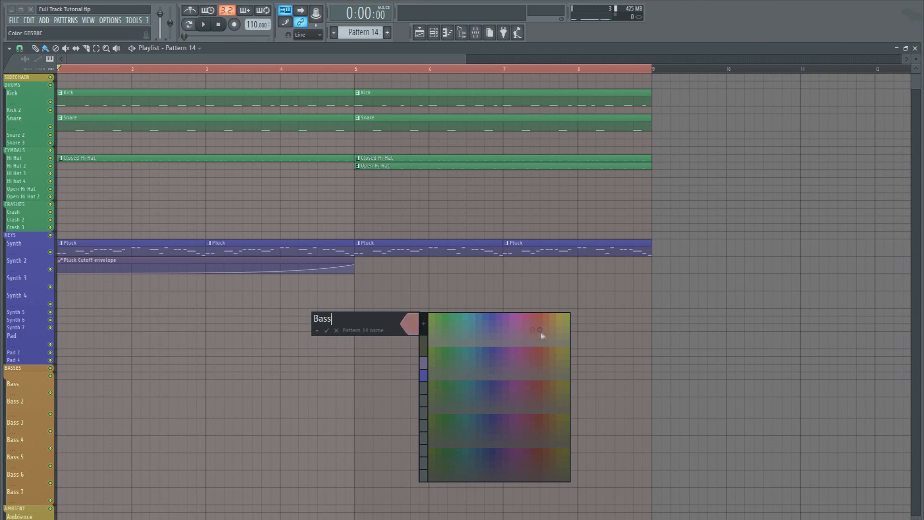
{"action": "left_click", "coordinate": [551, 317]}
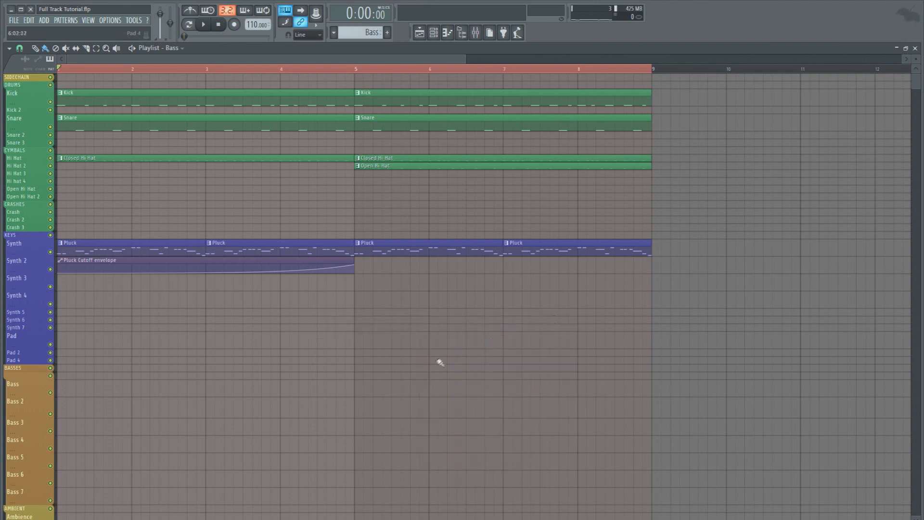
{"action": "left_click", "coordinate": [383, 385]}
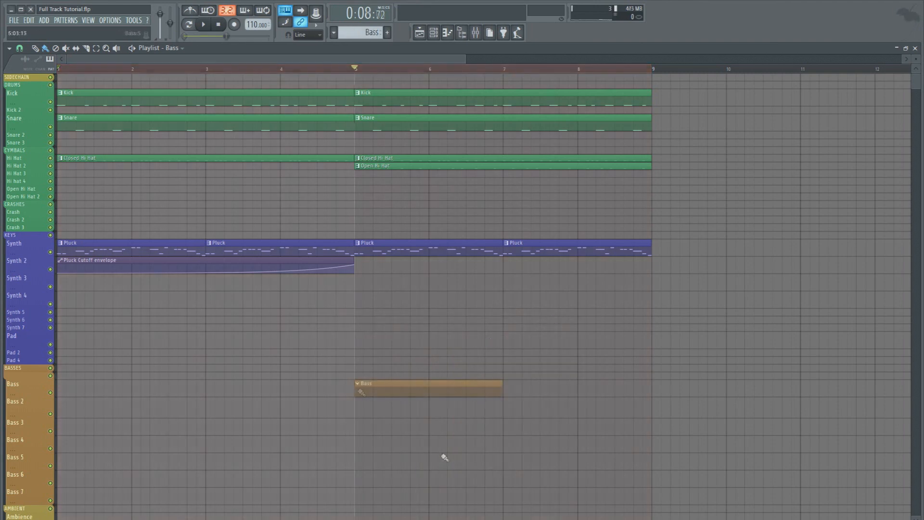
- Add a Massive channel to the Basses channel group and lower its volume
{"action": "scroll", "coordinate": [428, 435], "scroll_direction": "down", "scroll_amount": 3}
{"action": "key", "text": "F6"}
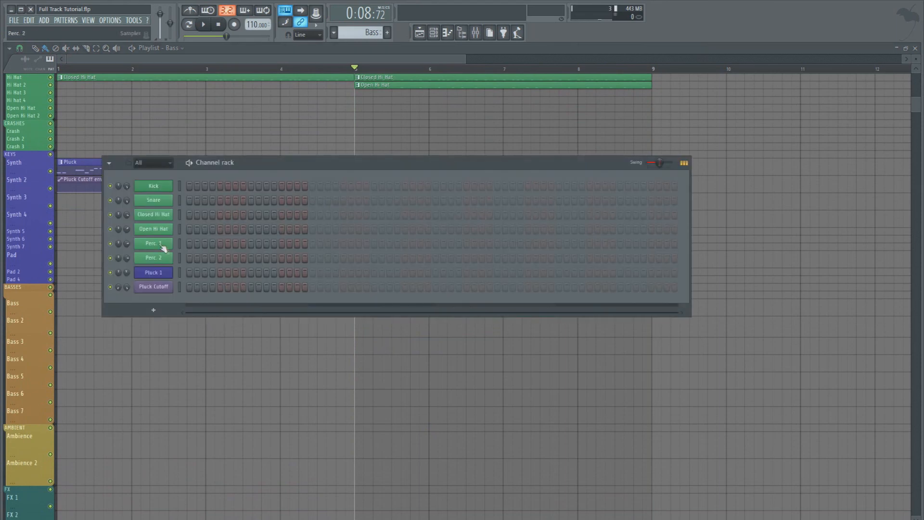
{"action": "left_click", "coordinate": [152, 164]}
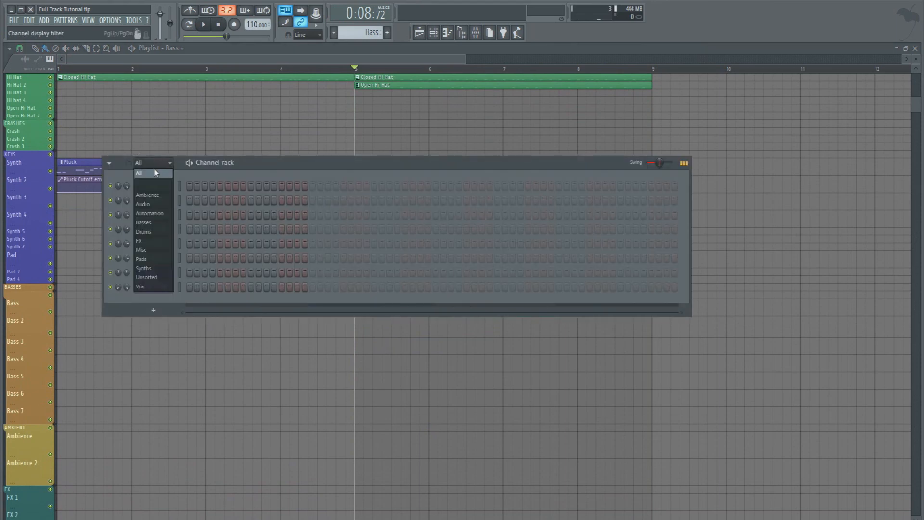
{"action": "left_click", "coordinate": [152, 224]}
{"action": "left_click", "coordinate": [159, 210]}
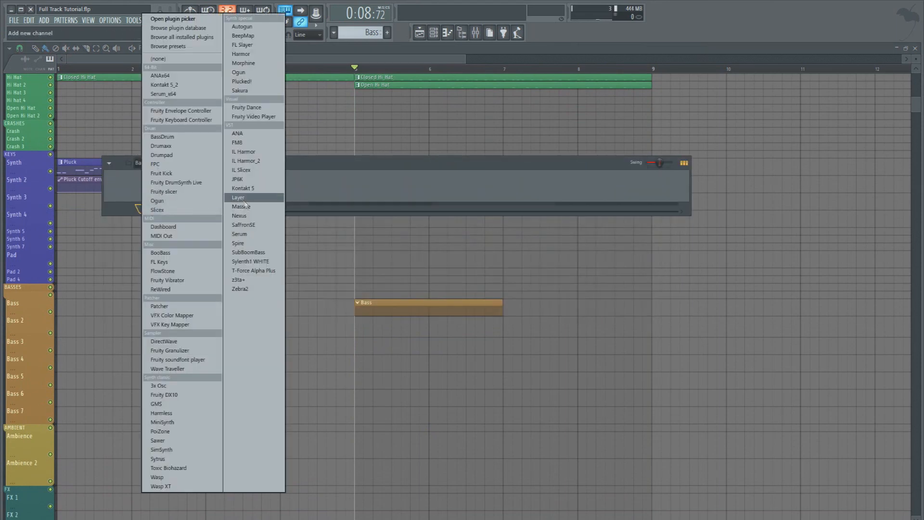
{"action": "left_click", "coordinate": [245, 199]}
{"action": "left_click", "coordinate": [485, 192]}
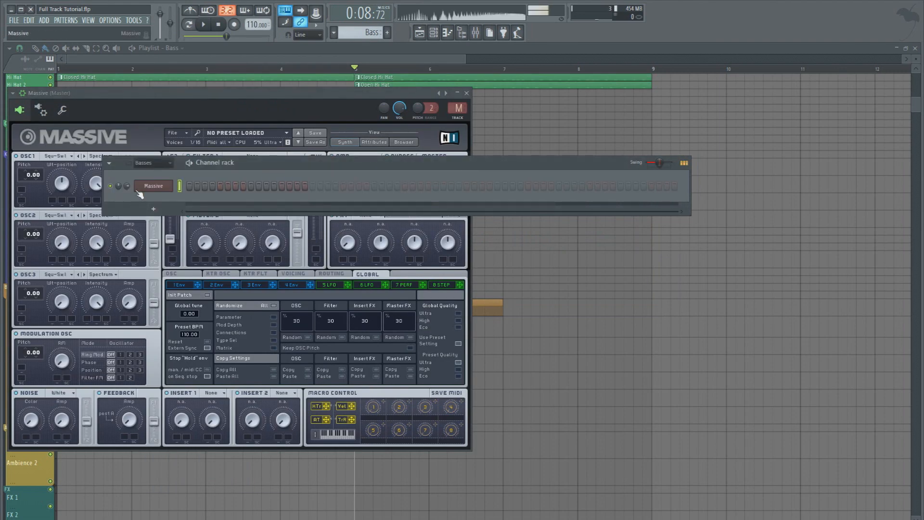
{"action": "left_click_drag", "start_coordinate": [127, 186], "coordinate": [127, 198]}
- Rename the new Massive channel to Bass and color it orange
{"action": "right_click", "coordinate": [171, 185]}
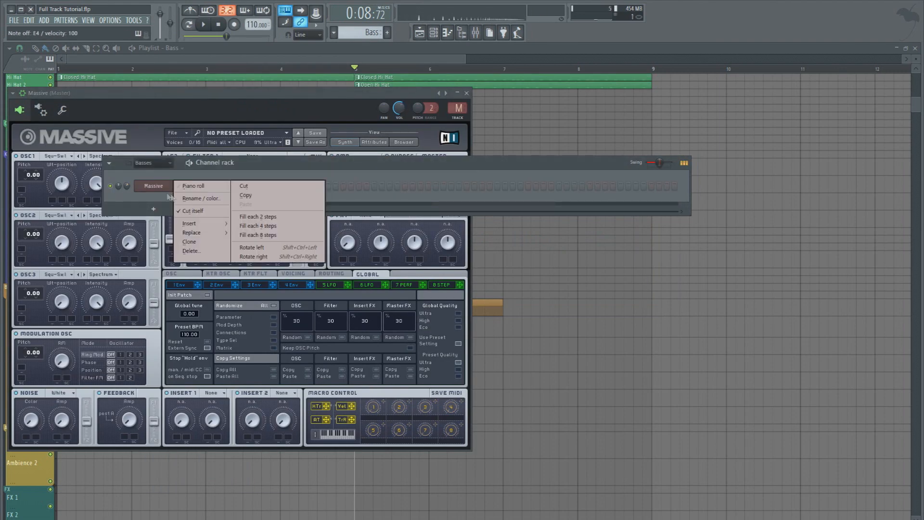
{"action": "left_click", "coordinate": [192, 187]}
{"action": "type", "text": "Bass"}
{"action": "left_click", "coordinate": [184, 202]}
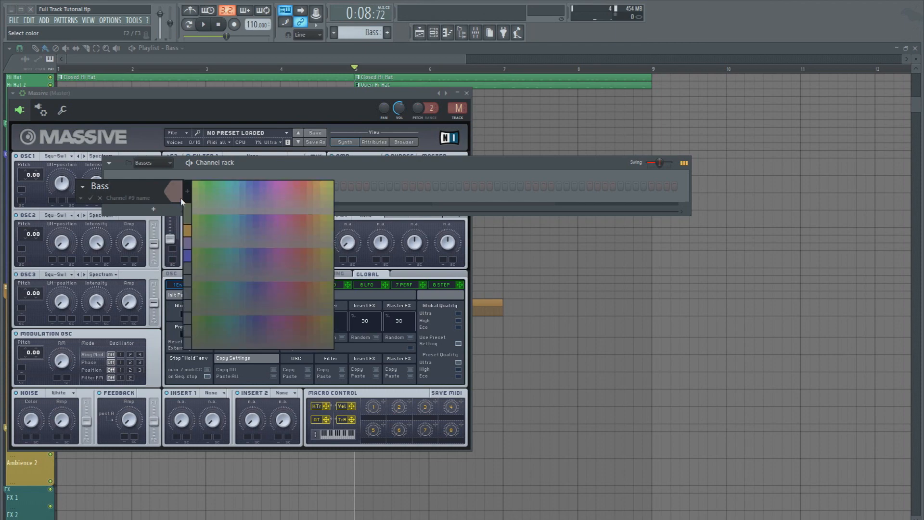
{"action": "left_click", "coordinate": [190, 233]}
{"action": "key", "text": "Return"}
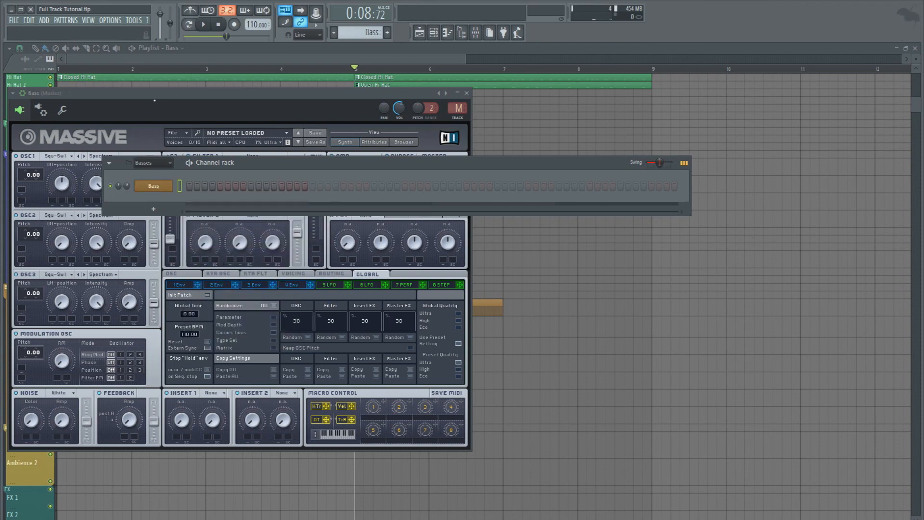
- Reposition the Massive window, hide its wrapper settings and open the Bass channel's piano roll
{"action": "left_click_drag", "start_coordinate": [97, 93], "coordinate": [257, 94]}
{"action": "left_click", "coordinate": [204, 112]}
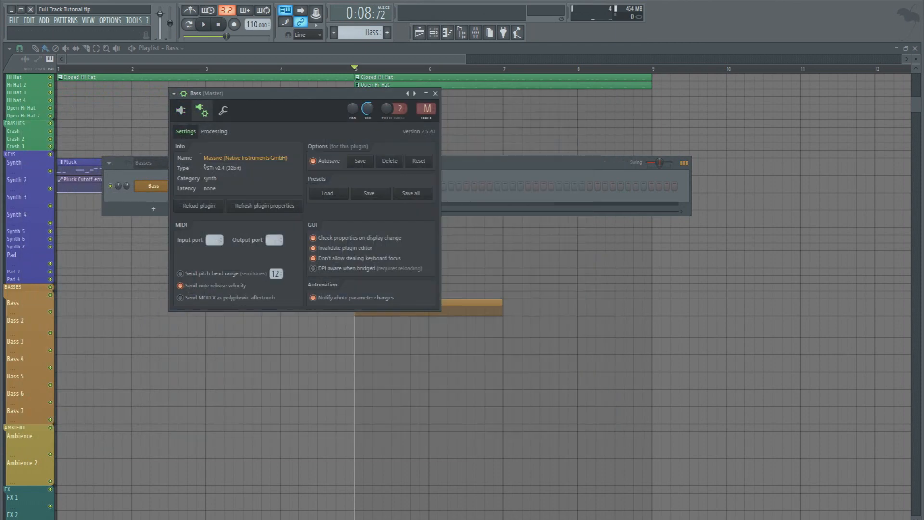
{"action": "left_click", "coordinate": [183, 94]}
{"action": "left_click", "coordinate": [183, 94]}
{"action": "left_click", "coordinate": [226, 120]}
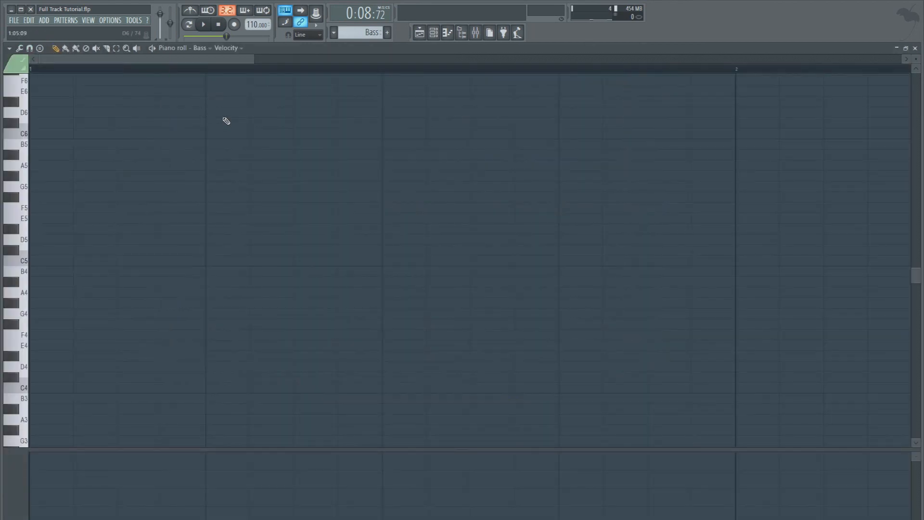
- Draw three F#4 notes of just under half a beat in bar 1, starting at beats 1, 2.5 and 3.5, and play them
{"action": "left_click", "coordinate": [48, 293]}
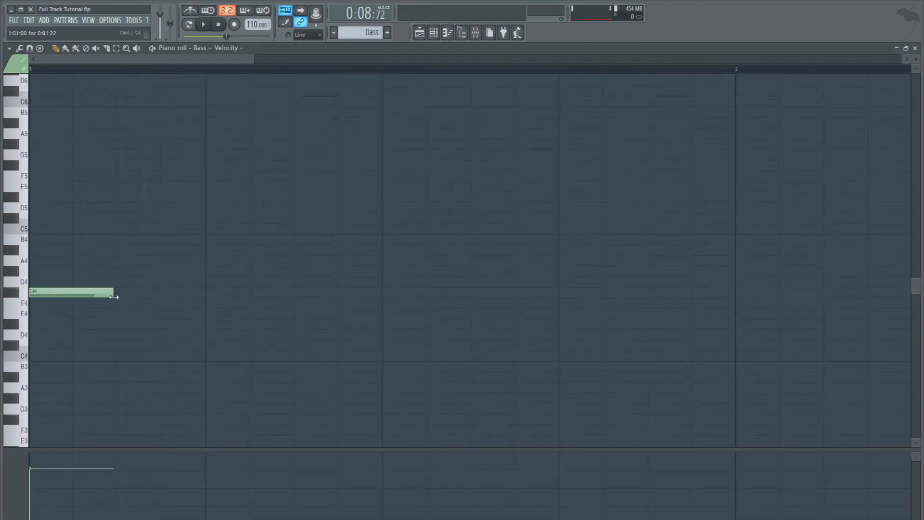
{"action": "left_click", "coordinate": [297, 293]}
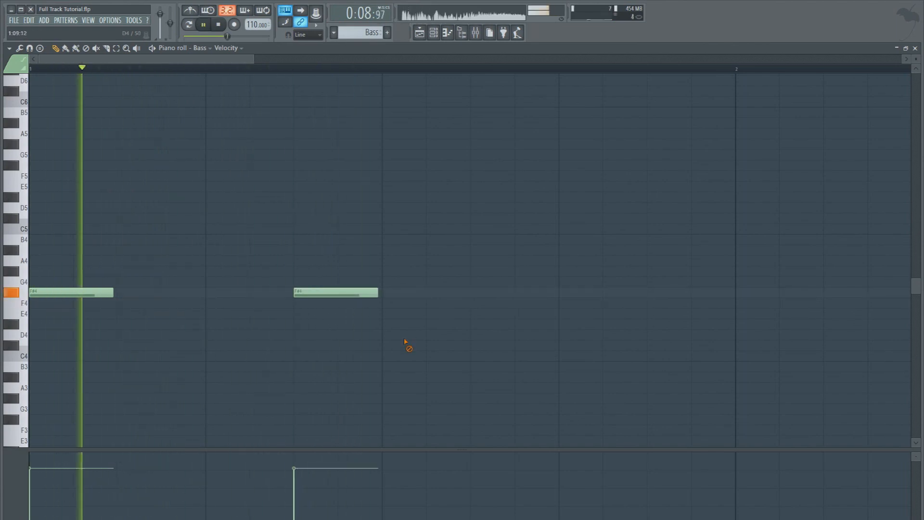
{"action": "left_click", "coordinate": [474, 293]}
{"action": "key", "text": "space"}
{"action": "key", "text": "space"}
- Fill beat 4 of bar 1 with two shorter F#4 notes and an E4 note on its second half
{"action": "left_click", "coordinate": [562, 313]}
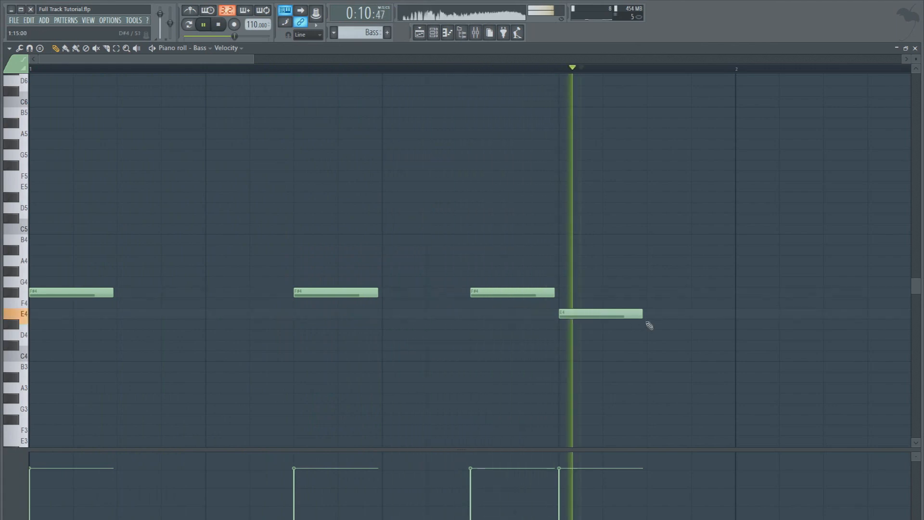
{"action": "left_click_drag", "start_coordinate": [602, 313], "coordinate": [649, 292]}
{"action": "left_click", "coordinate": [563, 313]}
{"action": "left_click", "coordinate": [616, 292]}
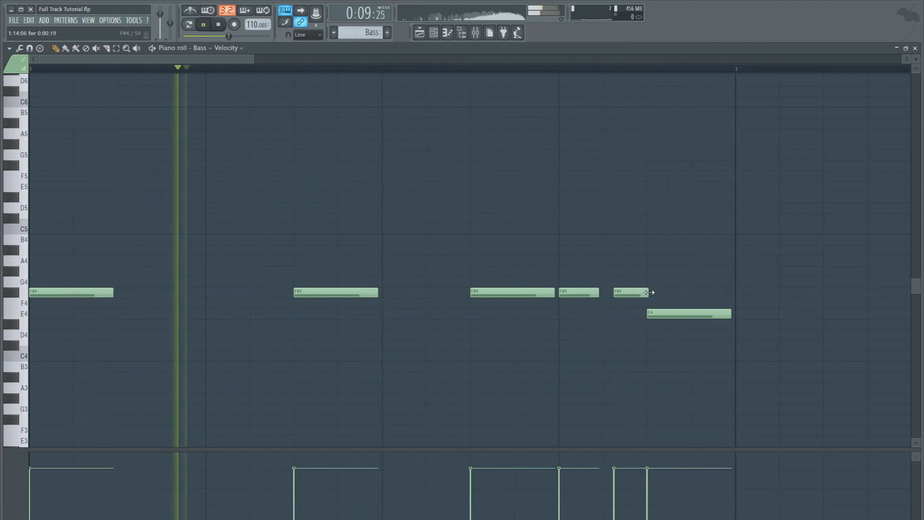
- Duplicate all of the bar 1 bass notes into bar 2 and listen to the two-bar pattern
{"action": "scroll", "coordinate": [499, 72], "scroll_direction": "down", "scroll_amount": 3}
{"action": "key", "text": "space"}
{"action": "key", "text": "ctrl+a"}
{"action": "left_click_drag", "start_coordinate": [51, 292], "coordinate": [415, 292], "text": "shift"}
{"action": "key", "text": "space"}
{"action": "key", "text": "ctrl+d"}
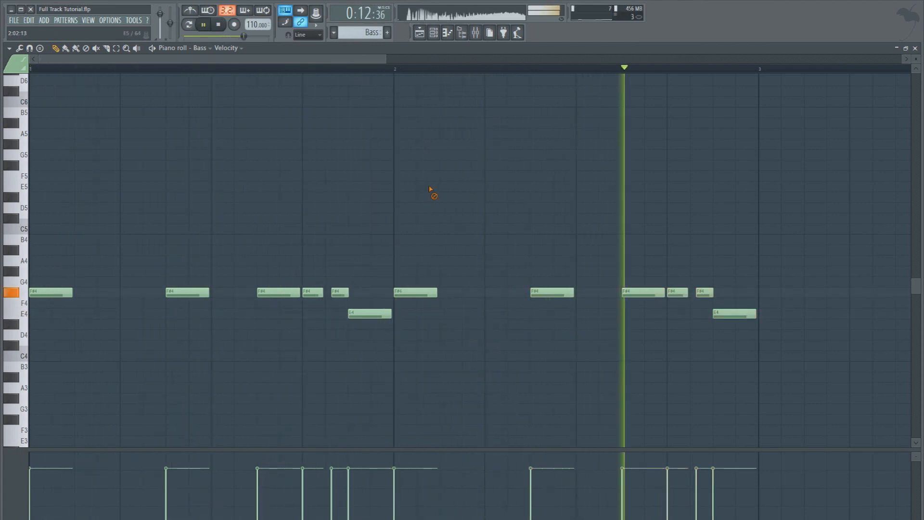
{"action": "key", "text": "space"}
- Set the Bass channel's Massive voicing to Monorotate with the Always trigger and audition it
{"action": "left_click", "coordinate": [438, 32]}
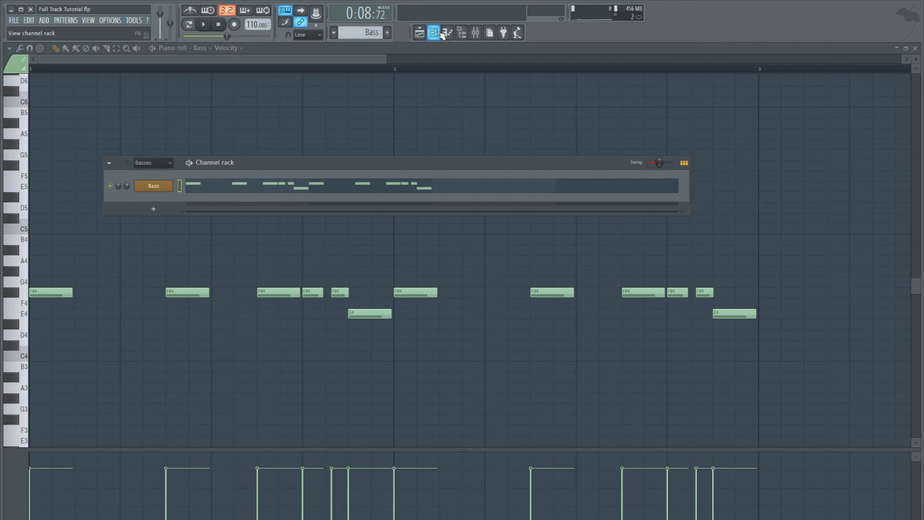
{"action": "left_click", "coordinate": [147, 188]}
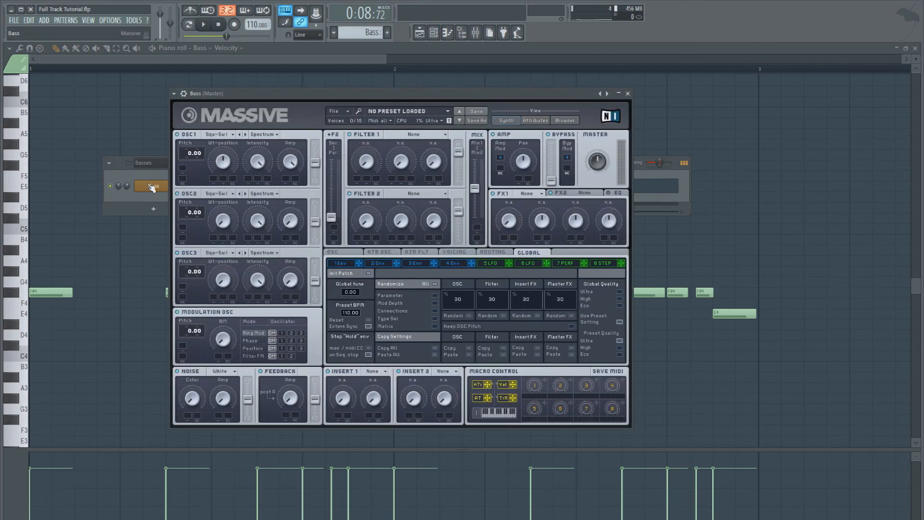
{"action": "left_click", "coordinate": [450, 263]}
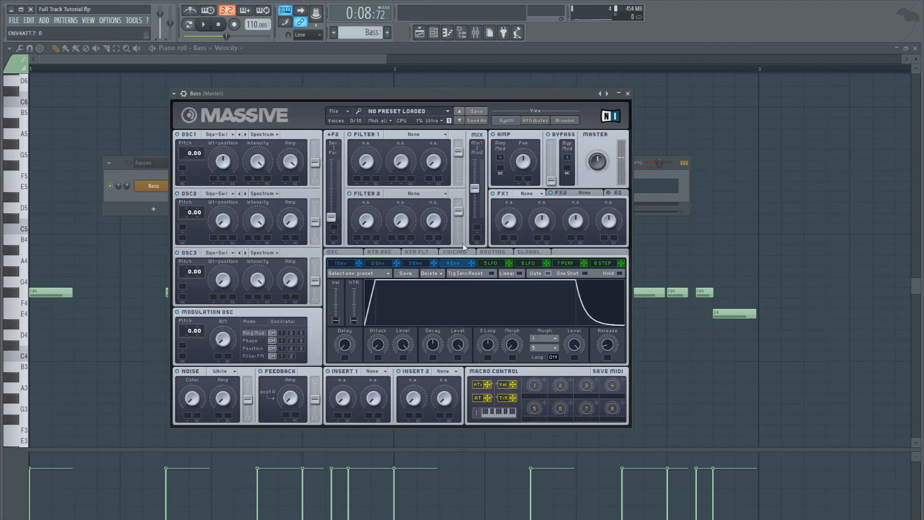
{"action": "left_click", "coordinate": [455, 252]}
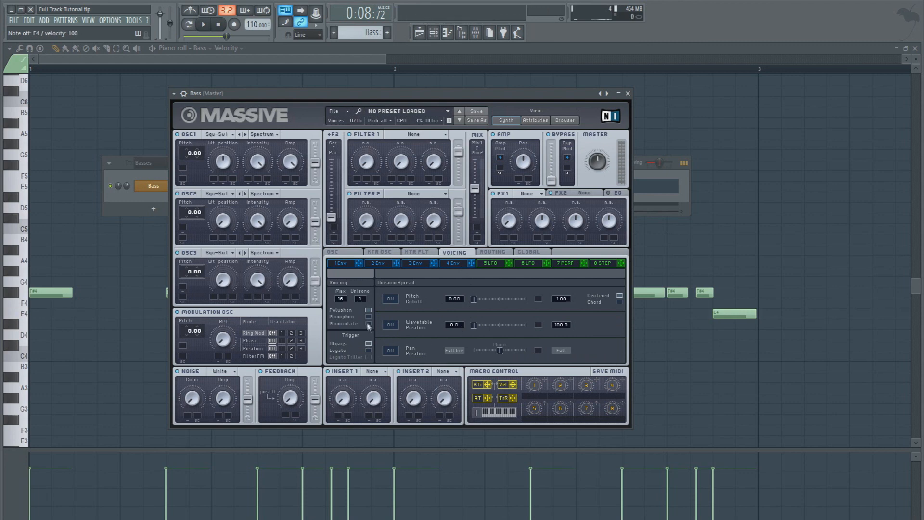
{"action": "key", "text": "c"}
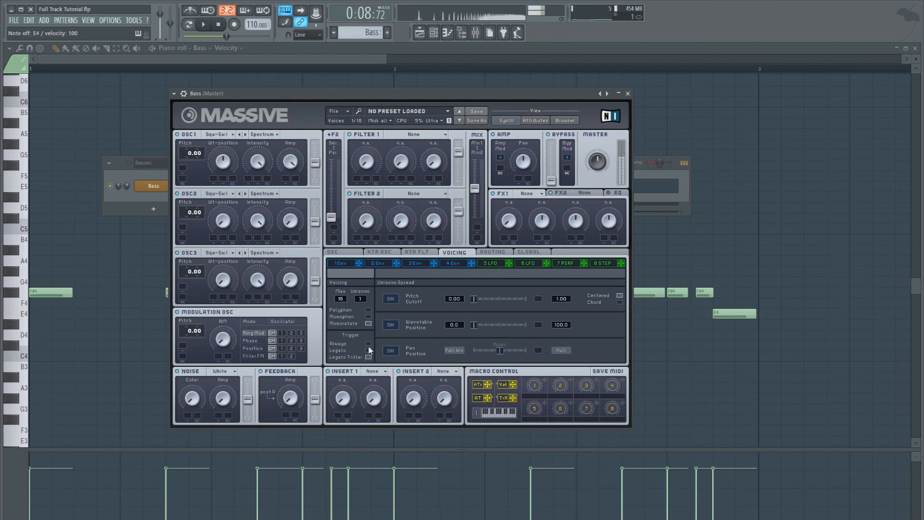
- Adjust Massive's glide time in the oscillator settings while auditioning alternating notes
{"action": "left_click", "coordinate": [356, 255]}
{"action": "key", "text": "c"}
{"action": "key", "text": "e"}
{"action": "key", "text": "c"}
{"action": "left_click_drag", "start_coordinate": [343, 345], "coordinate": [344, 353]}
{"action": "key", "text": "c"}
{"action": "key", "text": "e"}
{"action": "key", "text": "e"}
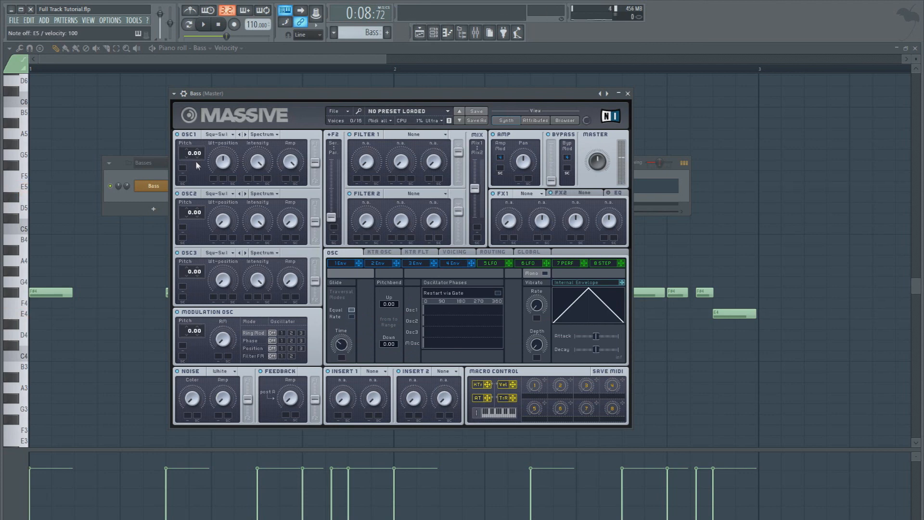
- Set OSC1's pitch to -24.00 and its Wt-position to maximum while auditioning notes, and review the voicing settings
{"action": "key", "text": "c"}
{"action": "left_click_drag", "start_coordinate": [220, 163], "coordinate": [224, 116]}
{"action": "key", "text": "c"}
{"action": "key", "text": "e"}
{"action": "key", "text": "c"}
{"action": "key", "text": "e"}
{"action": "key", "text": "c"}
{"action": "key", "text": "e"}
{"action": "left_click", "coordinate": [455, 253]}
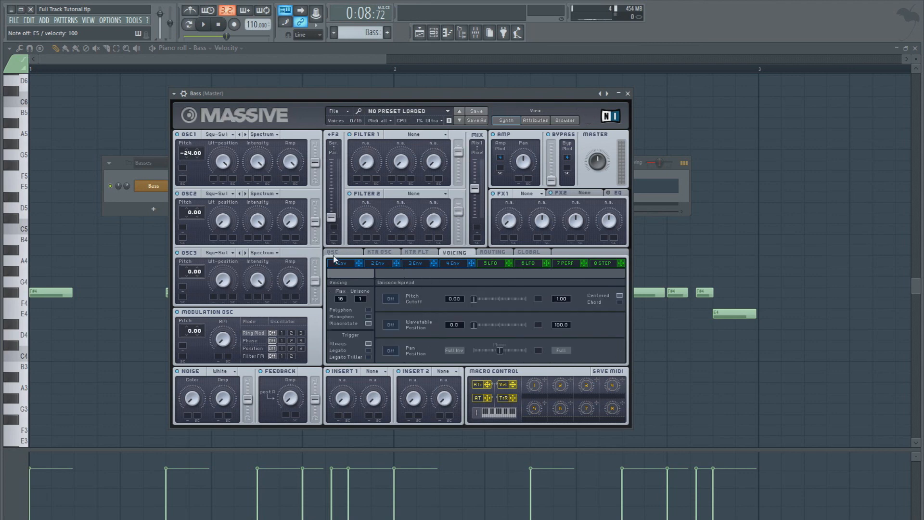
- Change OSC1's wavetable to Kangaroo and fine-tune its Wt-position while auditioning a low note
{"action": "left_click", "coordinate": [216, 136]}
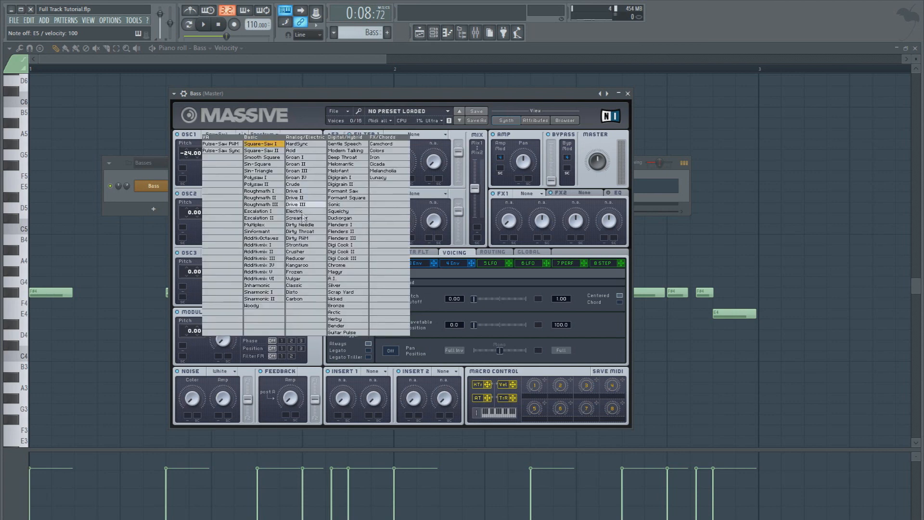
{"action": "left_click", "coordinate": [305, 266]}
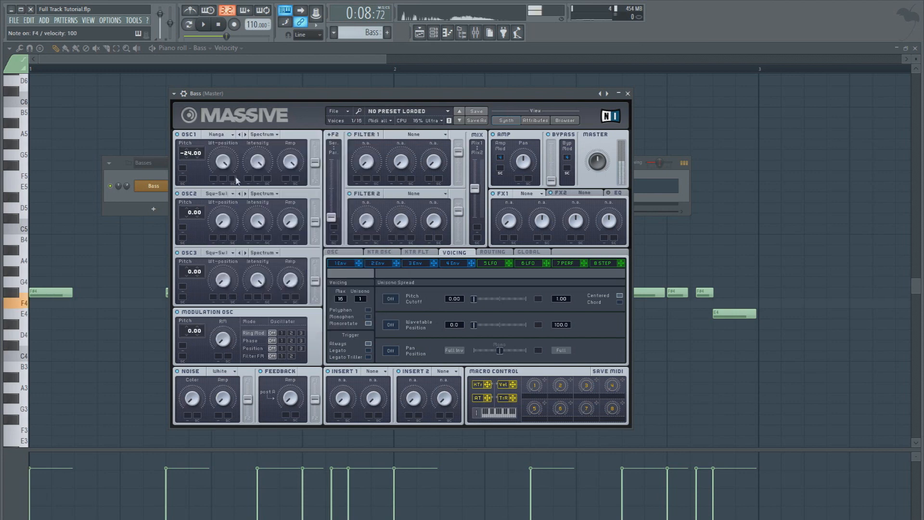
{"action": "key", "text": "v"}
{"action": "left_click_drag", "start_coordinate": [224, 201], "coordinate": [232, 144]}
{"action": "key", "text": "v"}
{"action": "key", "text": "v"}
{"action": "key", "text": "v"}
{"action": "key", "text": "v"}
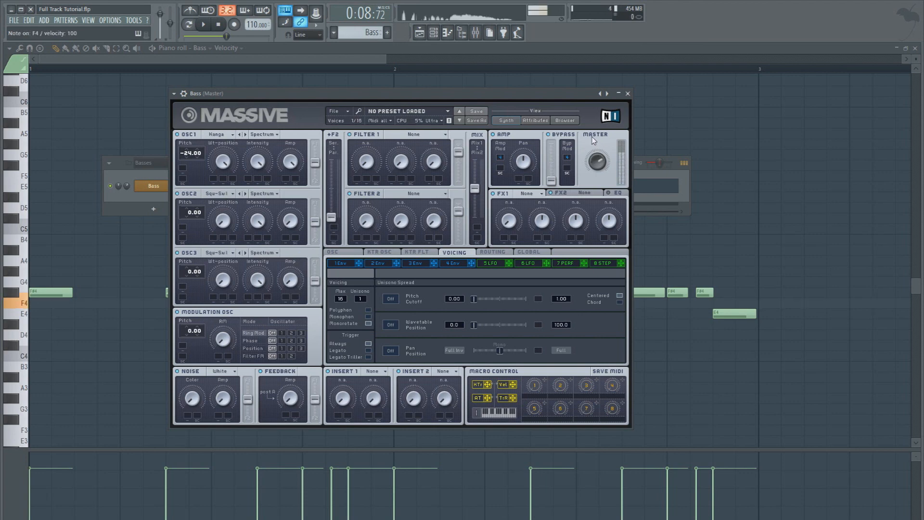
{"action": "key", "text": "v"}
{"action": "key", "text": "v"}
{"action": "left_click_drag", "start_coordinate": [232, 163], "coordinate": [234, 167]}
- Modulate OSC1's Wt-position with LFO 5, set a small modulation range and audition the note
{"action": "left_click", "coordinate": [499, 262]}
{"action": "key", "text": "v"}
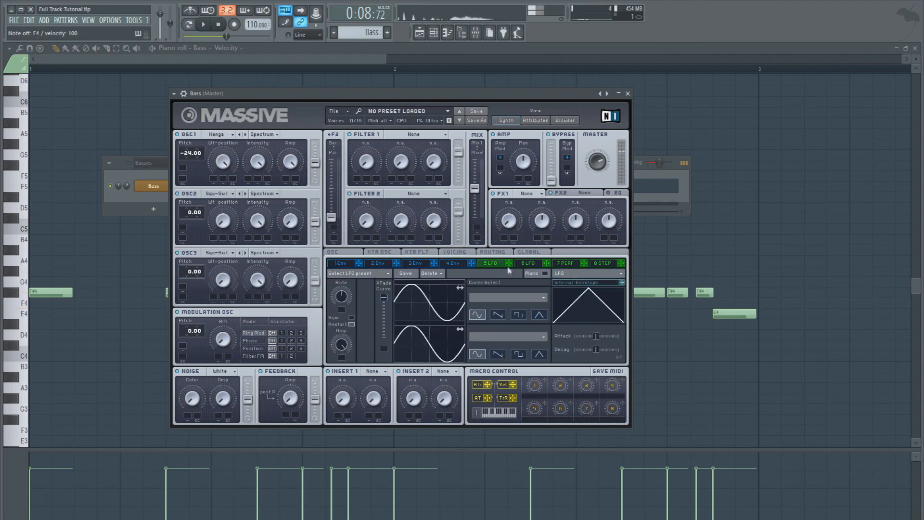
{"action": "left_click_drag", "start_coordinate": [214, 182], "coordinate": [211, 196]}
{"action": "key", "text": "v"}
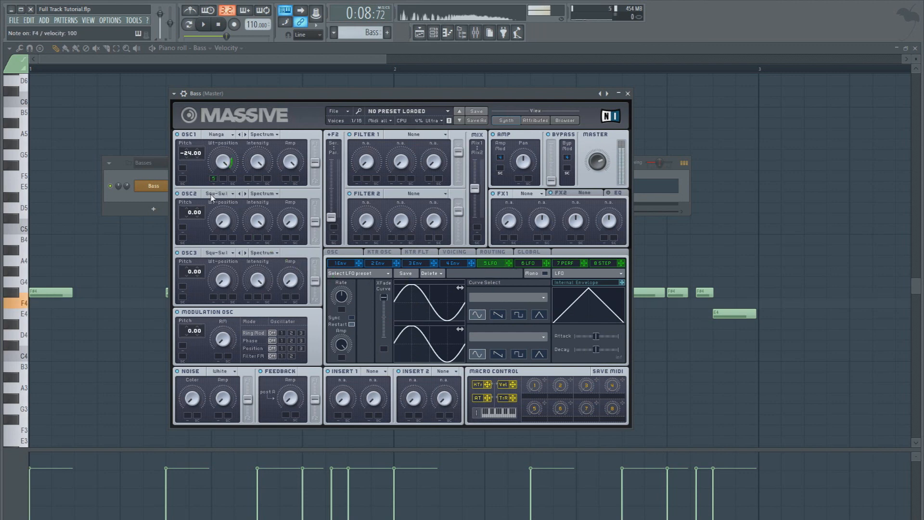
- Set Filter 1 to Scream, dial in its cutoff, scream and resonance, and modulate cutoff and scream with LFO 5
{"action": "left_click", "coordinate": [425, 134]}
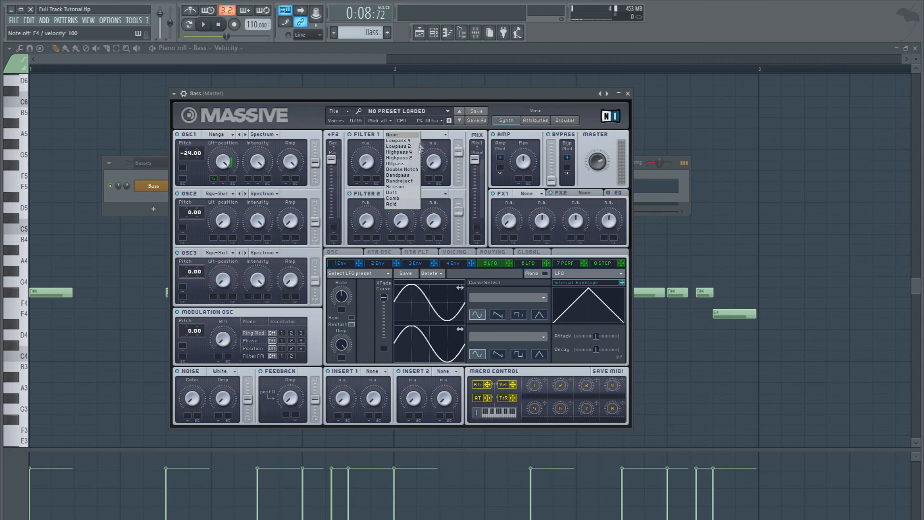
{"action": "left_click", "coordinate": [405, 186]}
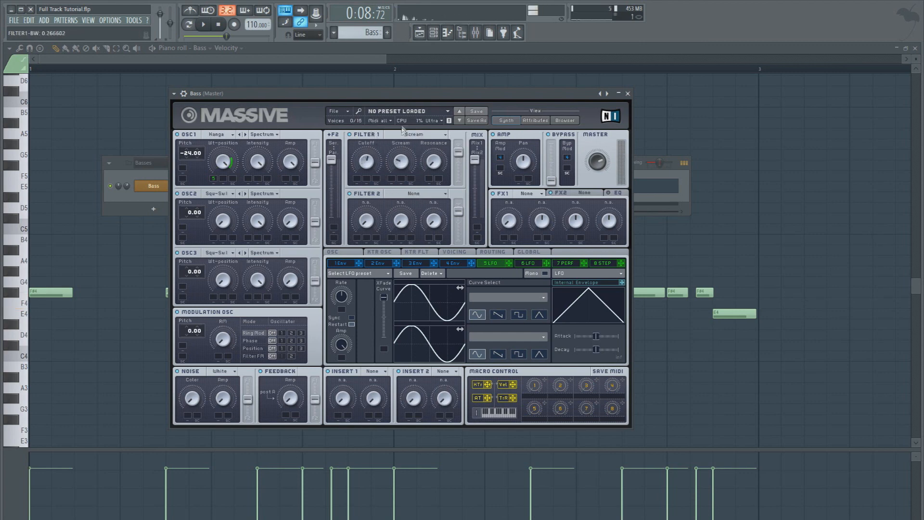
{"action": "left_click_drag", "start_coordinate": [434, 113], "coordinate": [438, 99]}
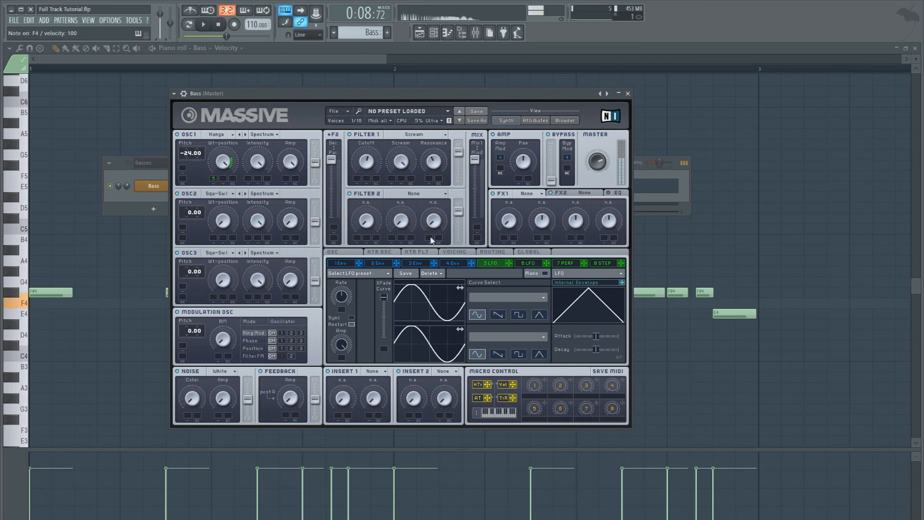
{"action": "left_click_drag", "start_coordinate": [369, 161], "coordinate": [374, 141]}
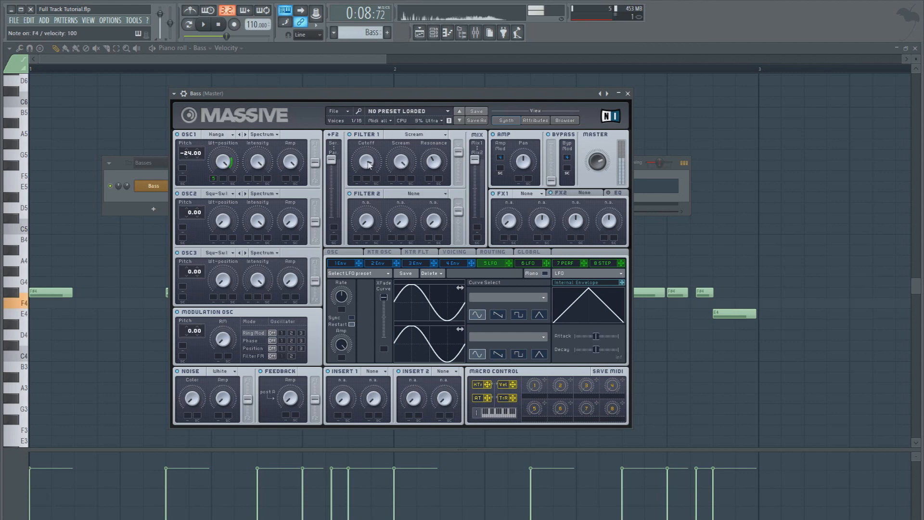
{"action": "left_click_drag", "start_coordinate": [374, 170], "coordinate": [375, 166]}
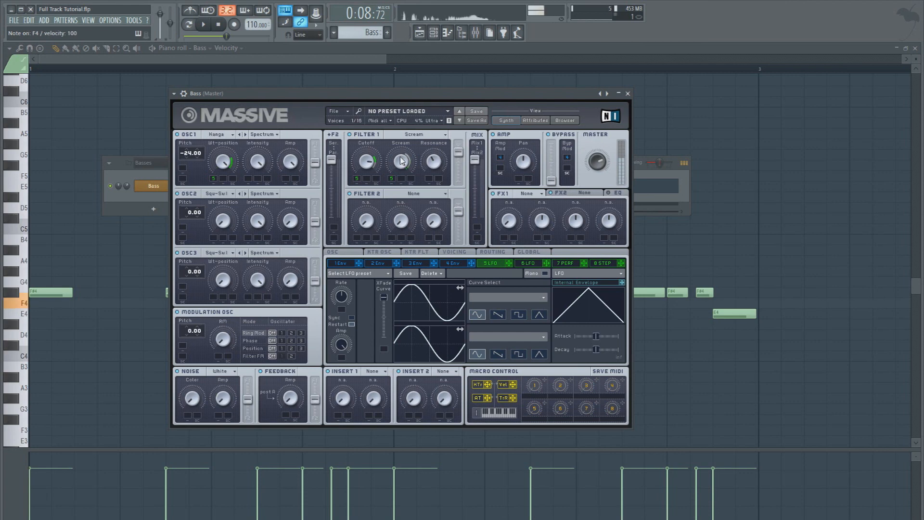
- Play the bass pattern while adjusting Massive's master volume and raising the Bass channel's volume
{"action": "key", "text": "space"}
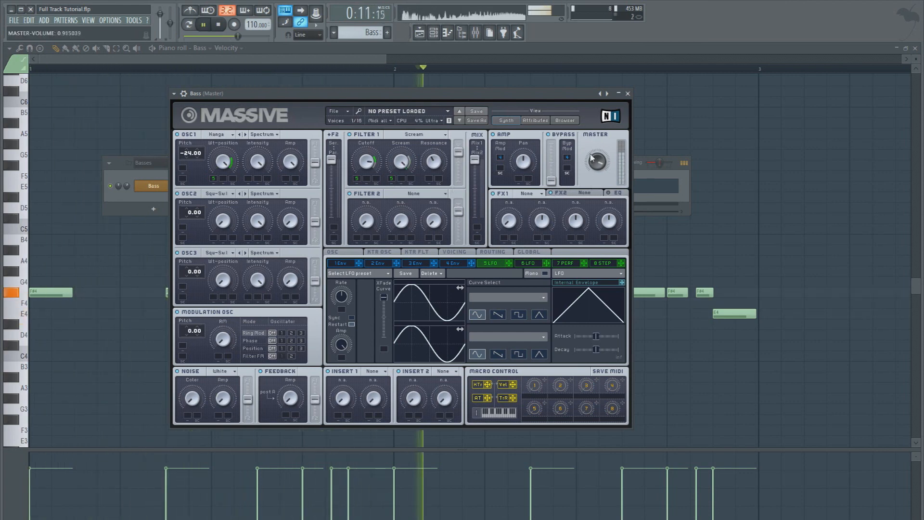
{"action": "key", "text": "space"}
{"action": "left_click_drag", "start_coordinate": [131, 188], "coordinate": [131, 181]}
{"action": "key", "text": "space"}
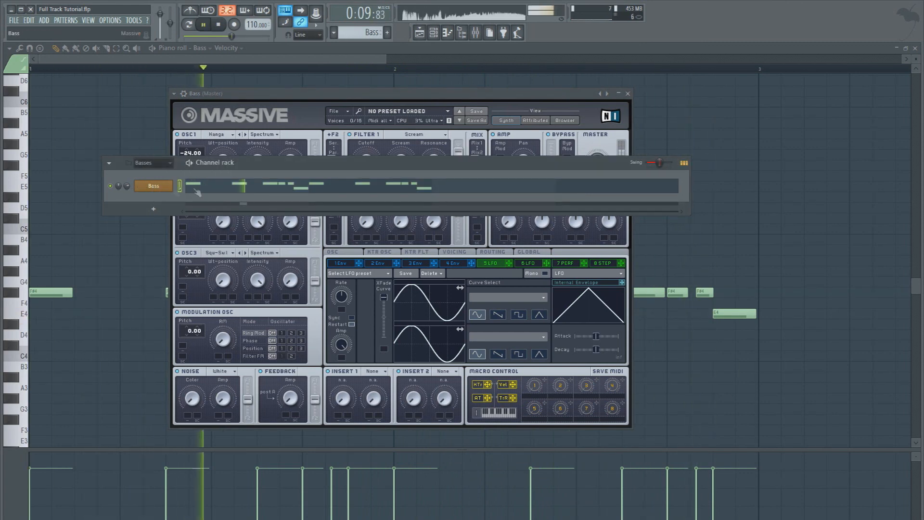
{"action": "left_click", "coordinate": [426, 91]}
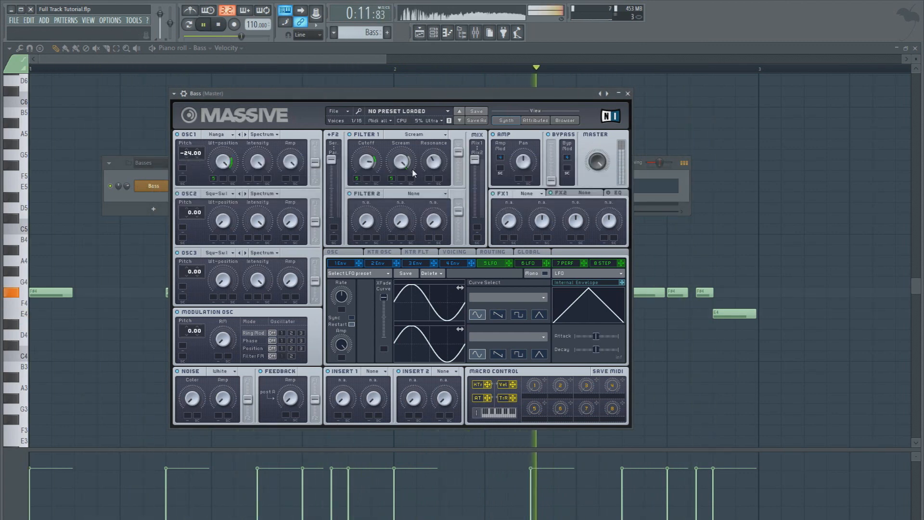
- Delete the short F#4 note just before the E4 note in bar 1 of the bass pattern
{"action": "right_click", "coordinate": [645, 355]}
{"action": "right_click", "coordinate": [336, 294]}
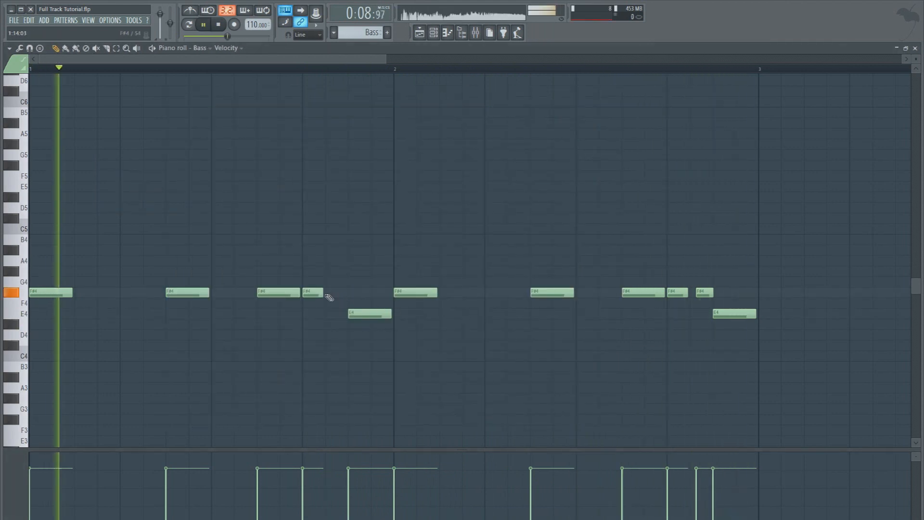
- Lengthen the F#4 note before bar 1's E4 and replace the short F#4 before bar 2's last E4 with a short B4
{"action": "left_click_drag", "start_coordinate": [321, 294], "coordinate": [351, 301]}
{"action": "right_click", "coordinate": [704, 292]}
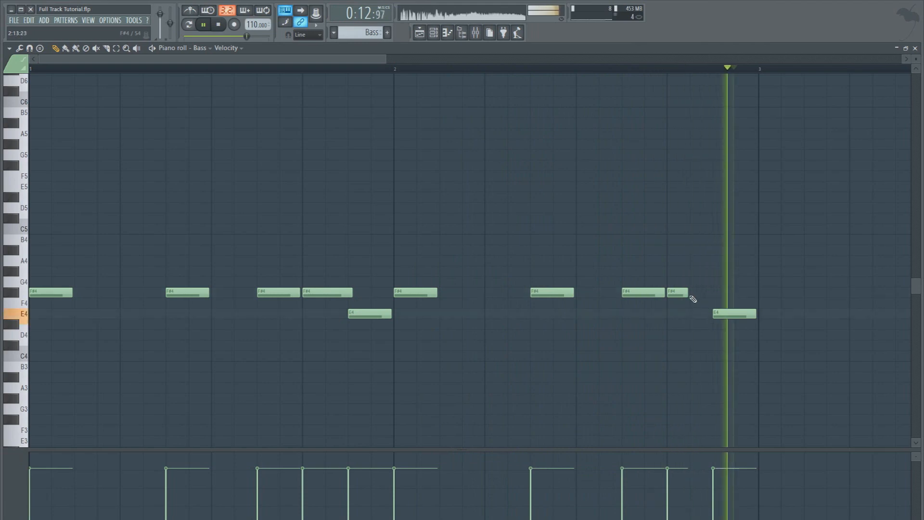
{"action": "key", "text": "space"}
{"action": "left_click", "coordinate": [705, 240]}
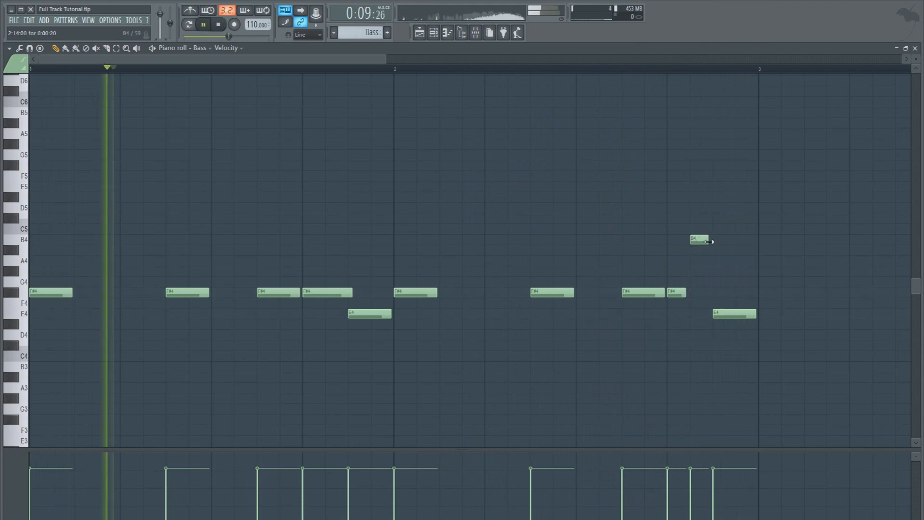
{"action": "left_click_drag", "start_coordinate": [708, 241], "coordinate": [706, 241]}
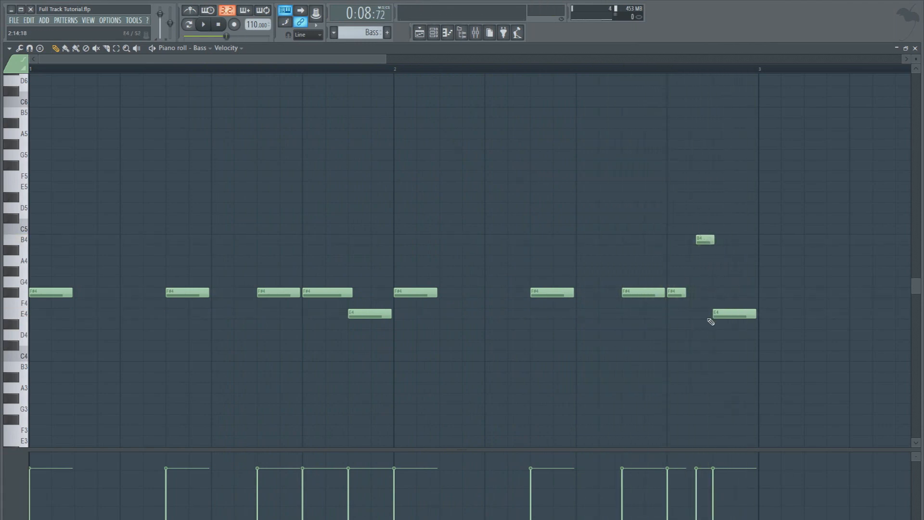
{"action": "scroll", "coordinate": [721, 342], "scroll_direction": "up", "scroll_amount": 3}
{"action": "key", "text": "space"}
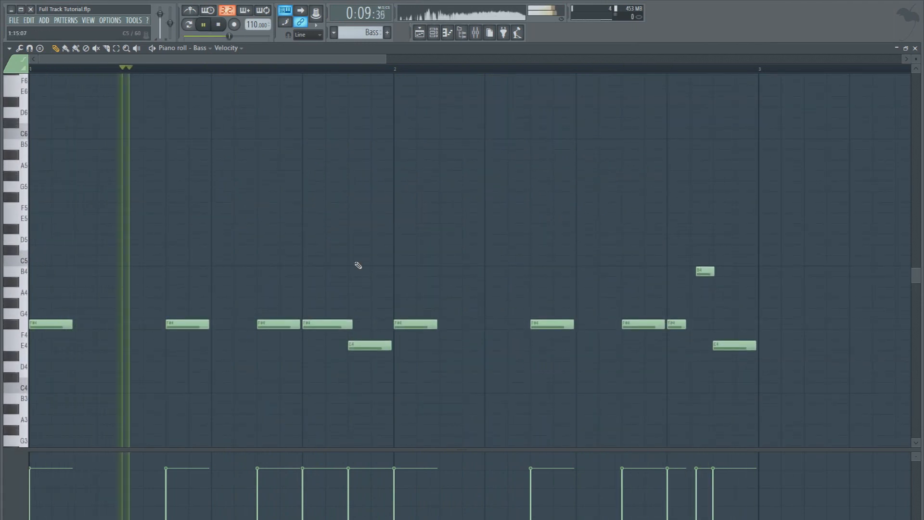
{"action": "key", "text": "space"}
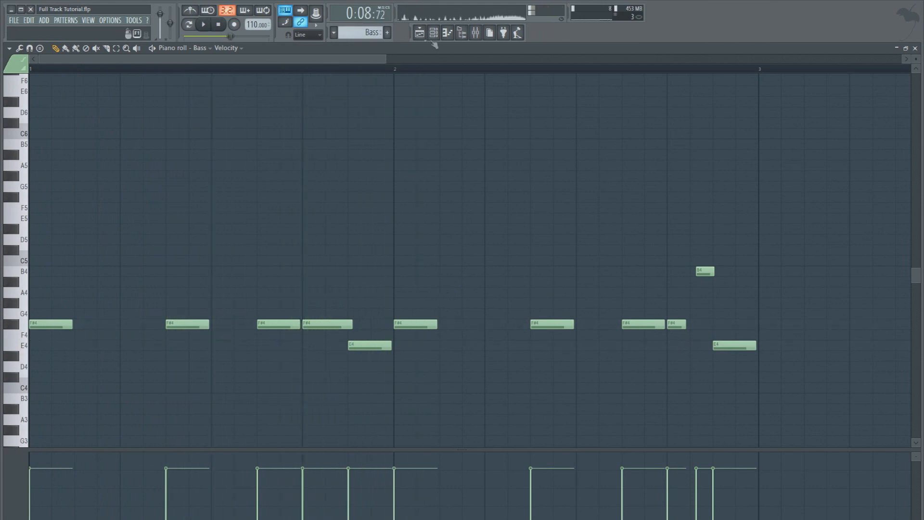
- Reopen the Bass channel's Massive synth, fine-tune Filter 1's cutoff and audition the pattern
{"action": "left_click", "coordinate": [434, 32]}
{"action": "left_click", "coordinate": [153, 186]}
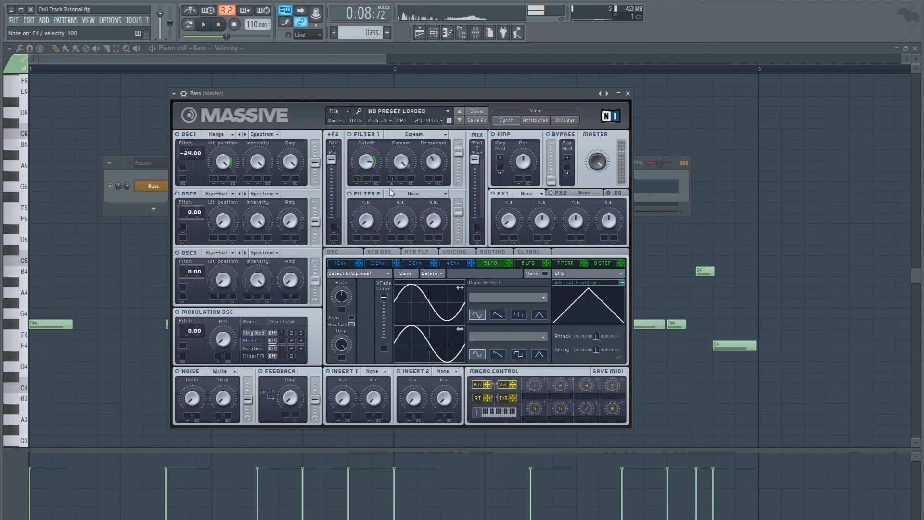
{"action": "left_click", "coordinate": [368, 160]}
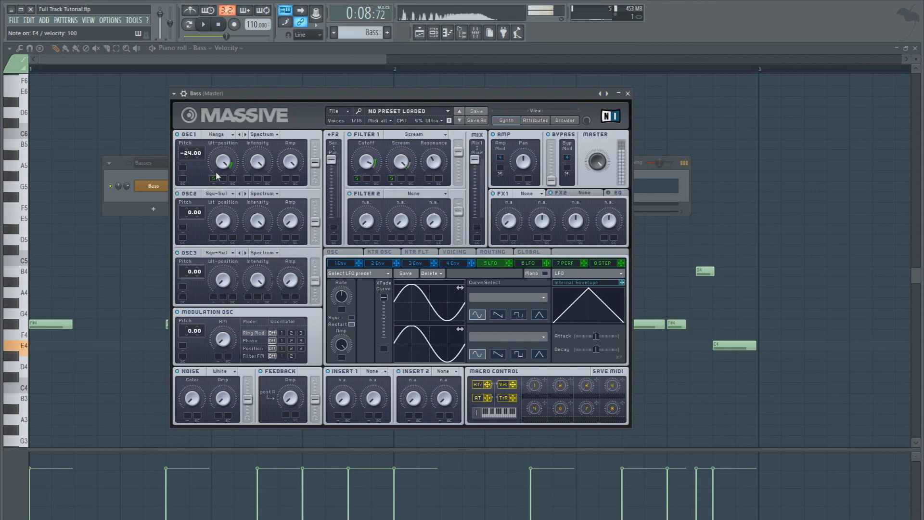
{"action": "key", "text": "space"}
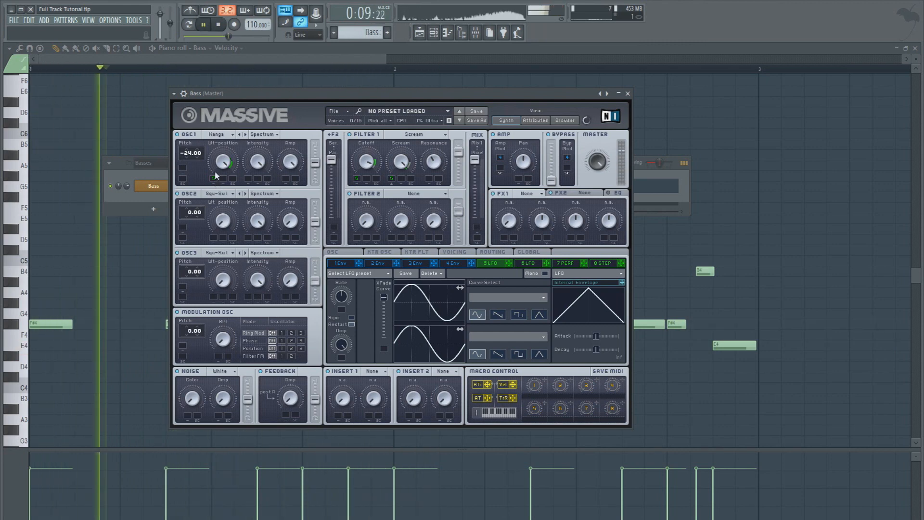
{"action": "key", "text": "space"}
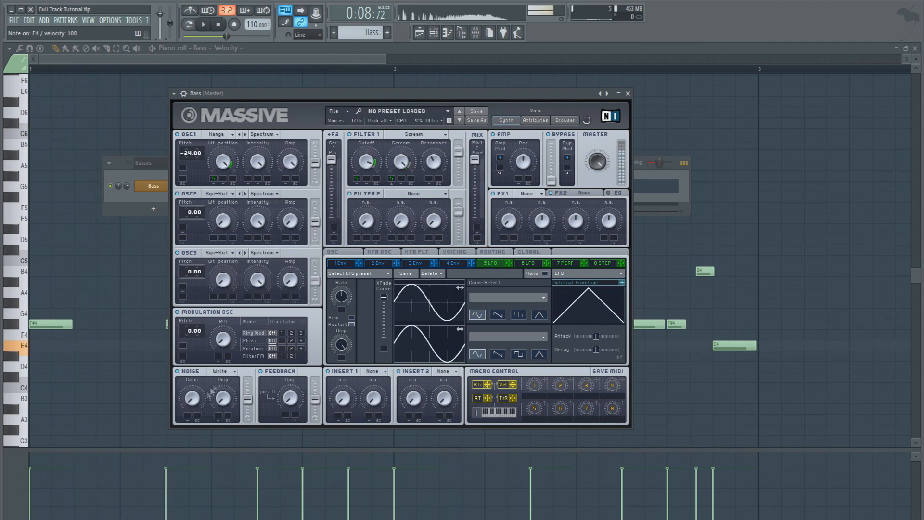
- Set the noise oscillator to Bright Noise, raise its colour and modulate its amp with LFO 5
{"action": "left_click", "coordinate": [226, 372]}
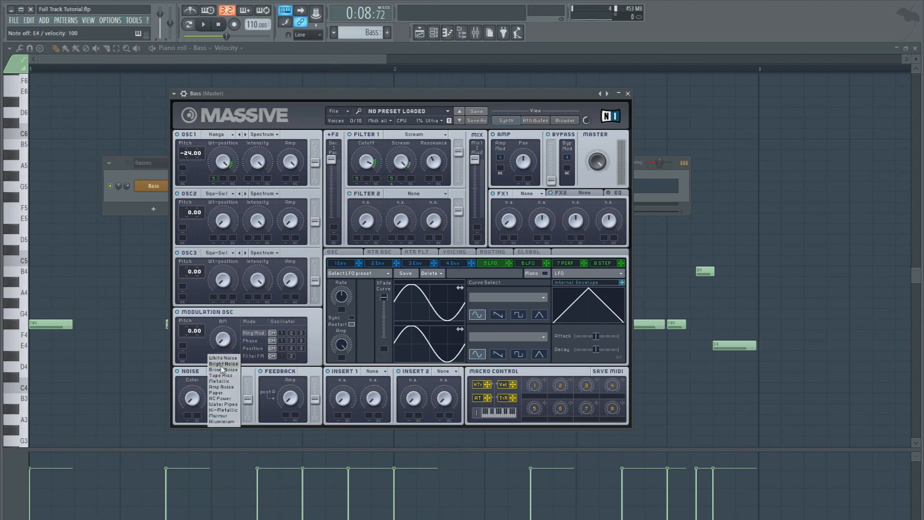
{"action": "left_click", "coordinate": [222, 364]}
{"action": "left_click_drag", "start_coordinate": [196, 362], "coordinate": [197, 338]}
{"action": "mouse_move", "coordinate": [222, 399]}
{"action": "left_mouse_down"}
{"action": "mouse_move", "coordinate": [222, 378]}
{"action": "mouse_move", "coordinate": [221, 401]}
{"action": "left_mouse_up"}
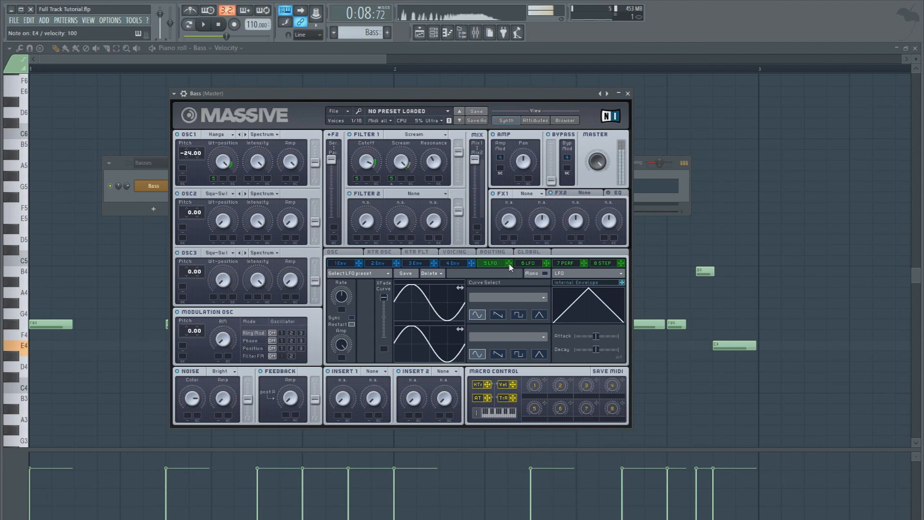
{"action": "key", "text": "c"}
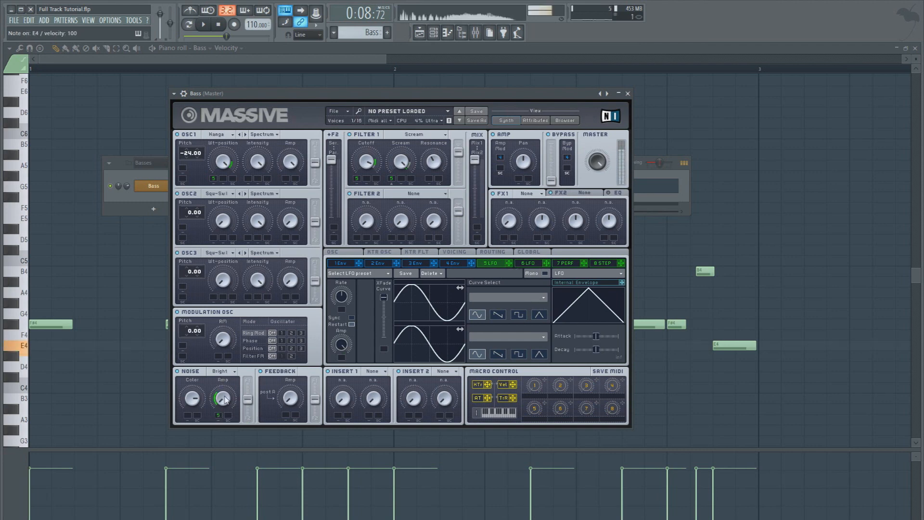
- Lower OSC1's amp slightly and modulate it with LFO 5 while auditioning the note
{"action": "left_click_drag", "start_coordinate": [291, 163], "coordinate": [291, 181]}
{"action": "key", "text": "c"}
{"action": "left_click_drag", "start_coordinate": [509, 263], "coordinate": [357, 219]}
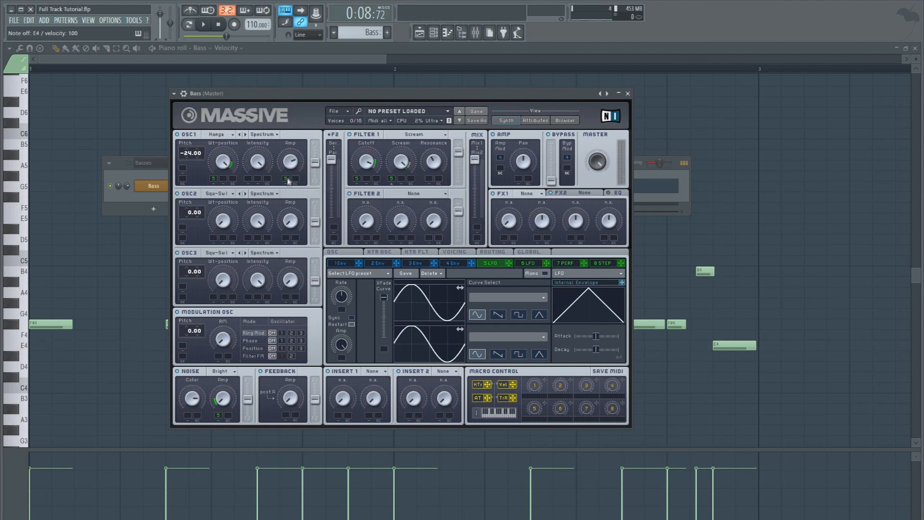
{"action": "key", "text": "c"}
{"action": "key", "text": "c"}
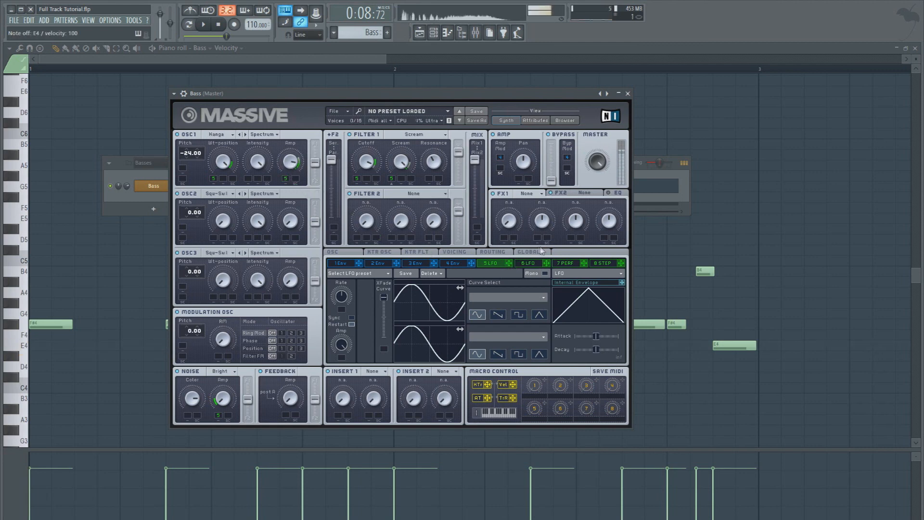
- Set FX1 to Classic Tube, turn down its Dry/Wet and modulate that amount with LFO 5
{"action": "left_click", "coordinate": [535, 193]}
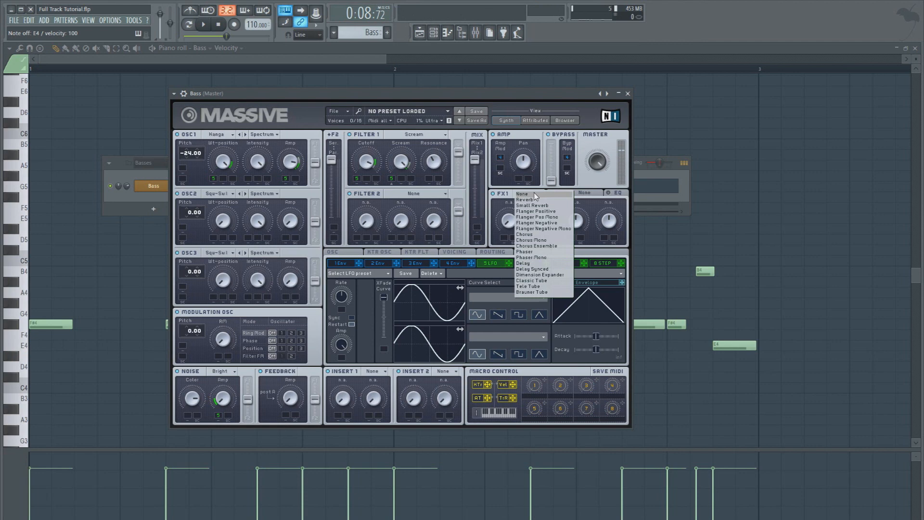
{"action": "left_click", "coordinate": [537, 287]}
{"action": "key", "text": "c"}
{"action": "key", "text": "c"}
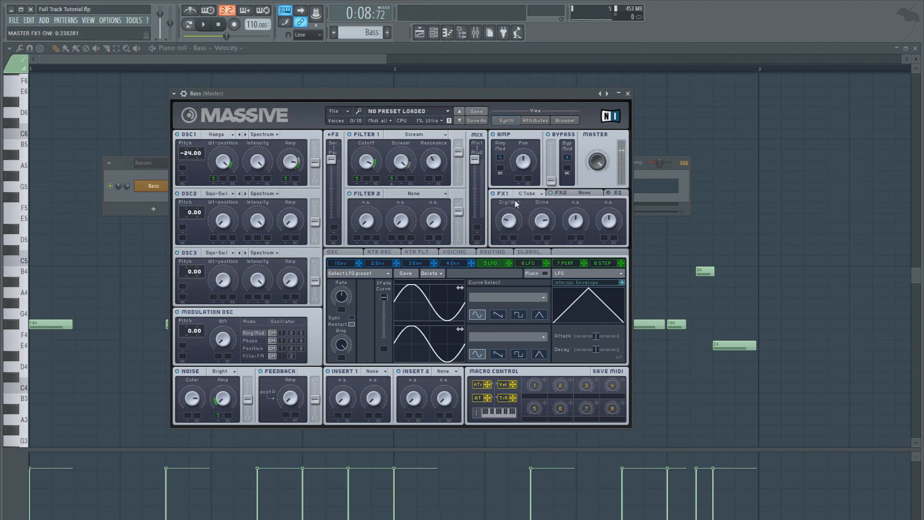
{"action": "key", "text": "c"}
{"action": "key", "text": "c"}
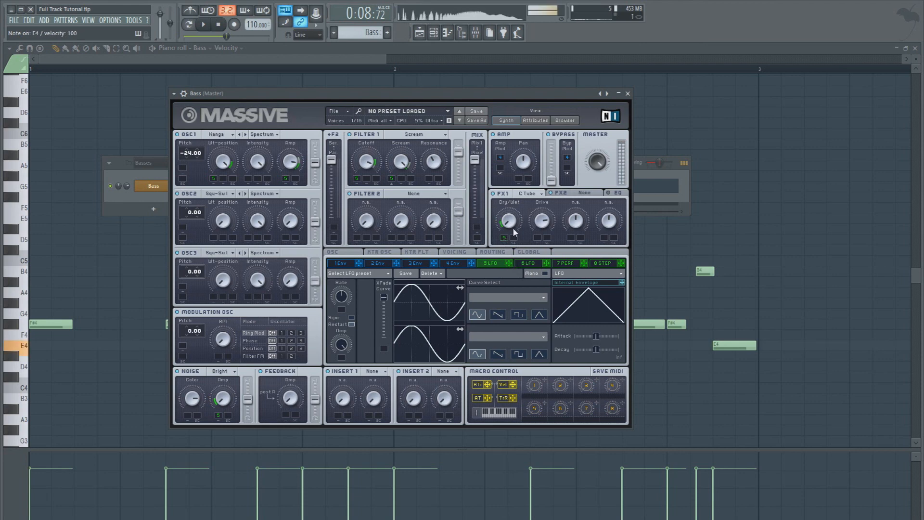
- Reduce the modulation range on FX1's Dry/Wet and set the tube drive to about 0.60
{"action": "left_click", "coordinate": [453, 263]}
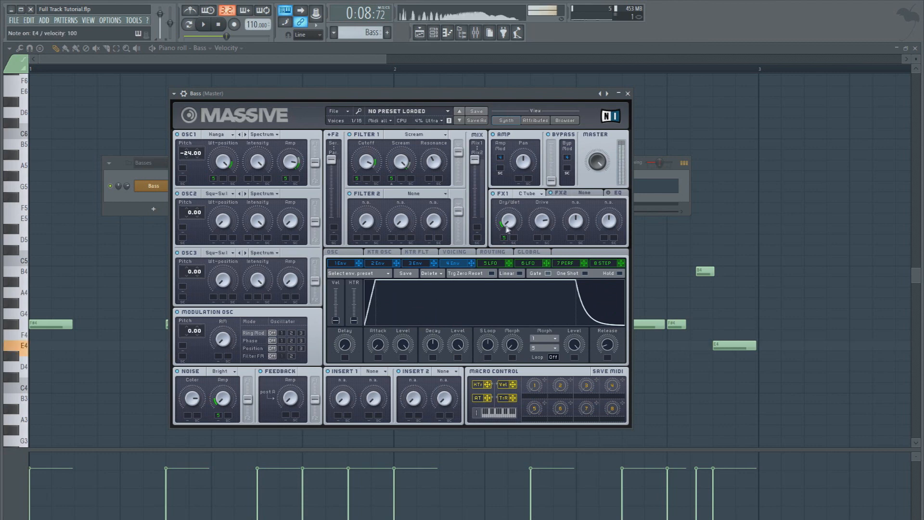
{"action": "left_click_drag", "start_coordinate": [503, 237], "coordinate": [533, 244]}
{"action": "key", "text": "c"}
{"action": "key", "text": "c"}
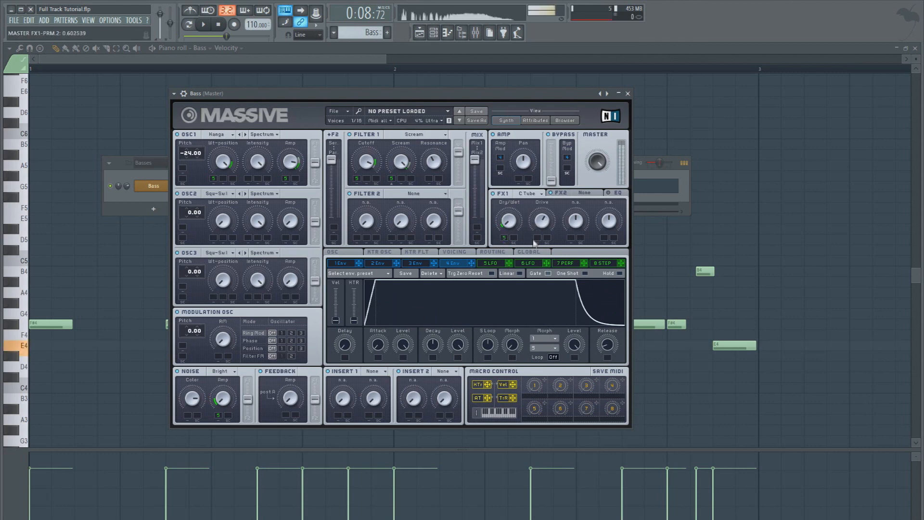
- Set FX2 to Dimension Expander with reduced Dry/Wet and size settings, auditioning the note
{"action": "left_click", "coordinate": [561, 193]}
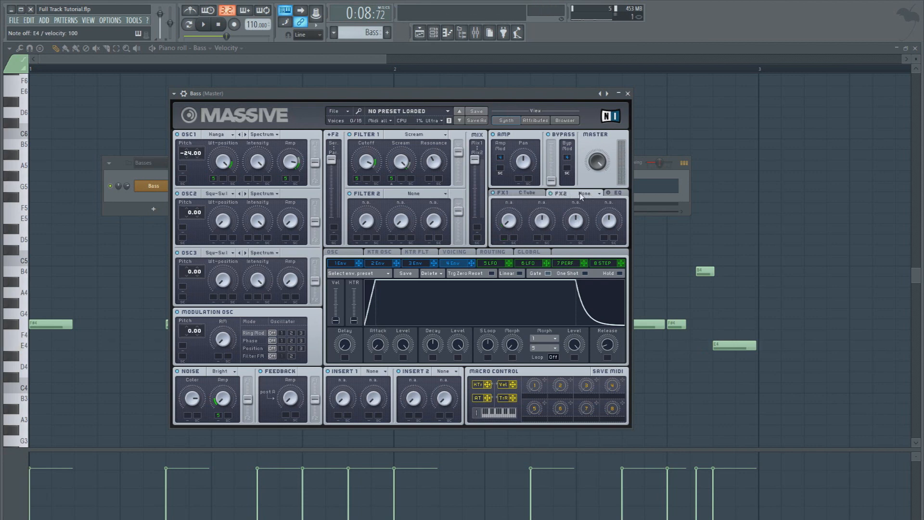
{"action": "left_click", "coordinate": [583, 194]}
{"action": "left_click", "coordinate": [596, 267]}
{"action": "left_click_drag", "start_coordinate": [547, 223], "coordinate": [512, 232]}
{"action": "key", "text": "c"}
{"action": "key", "text": "c"}
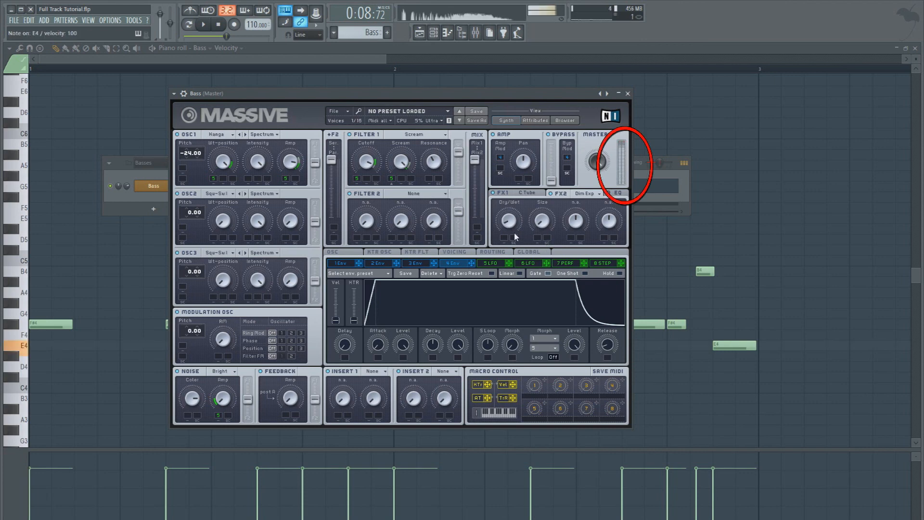
- Switch on the EQ section and modulate its high shelf with LFO 5
{"action": "left_click", "coordinate": [615, 194]}
{"action": "key", "text": "c"}
{"action": "left_click_drag", "start_coordinate": [509, 263], "coordinate": [612, 222]}
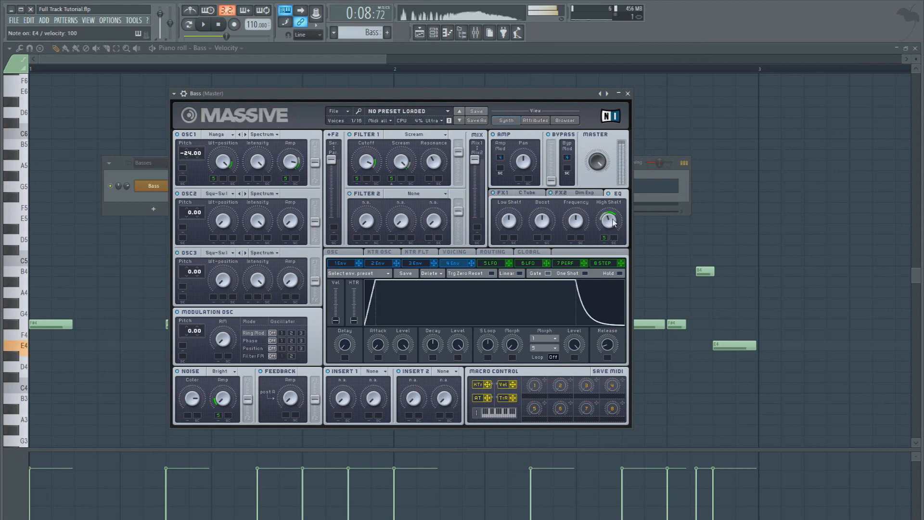
{"action": "key", "text": "c"}
- Modulate the EQ's low shelf with LFO 5 and adjust its boost level while auditioning the note
{"action": "left_click_drag", "start_coordinate": [508, 223], "coordinate": [509, 256]}
{"action": "key", "text": "c"}
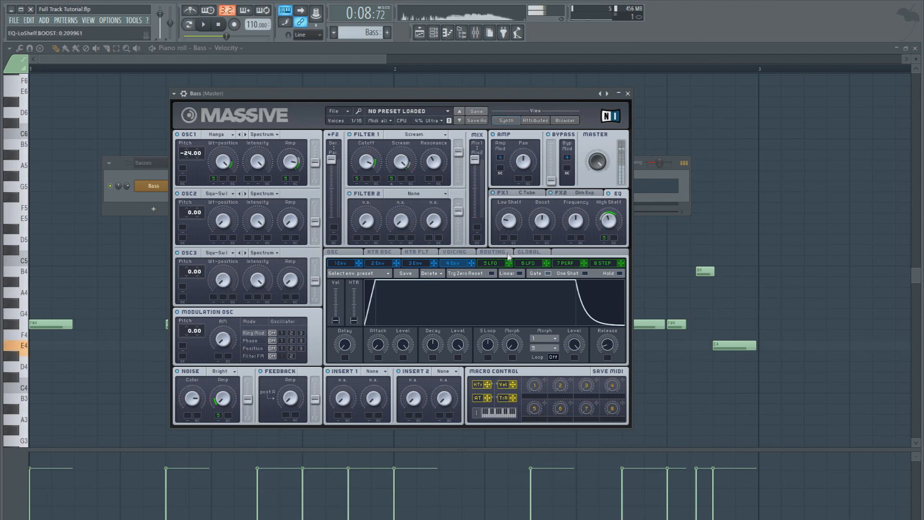
{"action": "key", "text": "c"}
{"action": "key", "text": "c"}
{"action": "left_click_drag", "start_coordinate": [513, 219], "coordinate": [522, 200]}
{"action": "key", "text": "c"}
{"action": "key", "text": "c"}
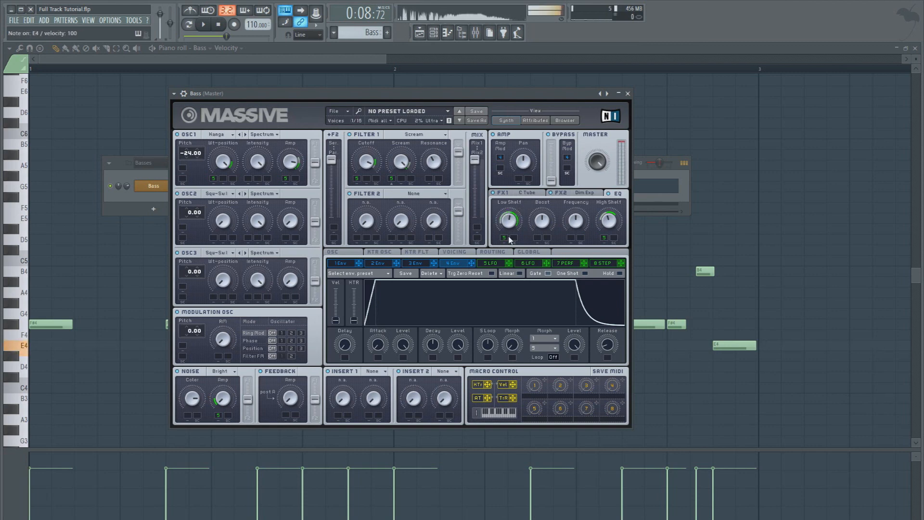
{"action": "key", "text": "c"}
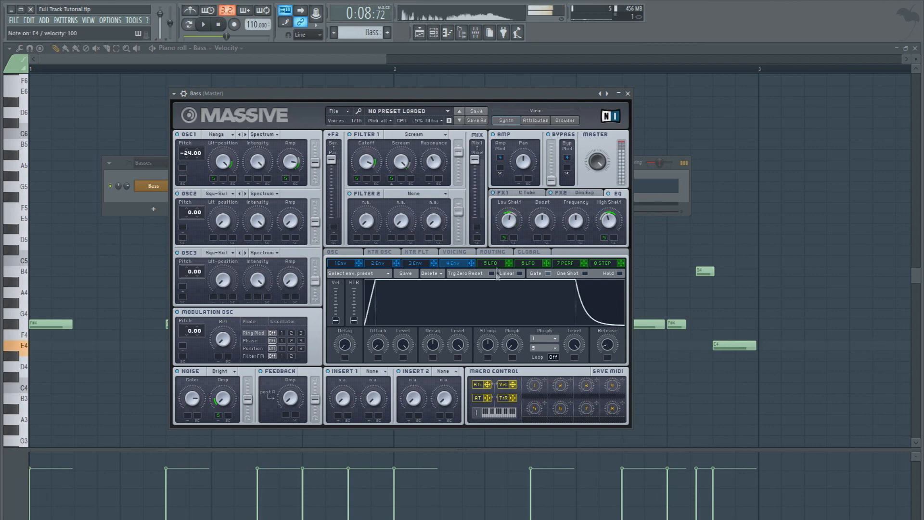
{"action": "key", "text": "c"}
{"action": "left_click_drag", "start_coordinate": [511, 213], "coordinate": [505, 244]}
{"action": "key", "text": "c"}
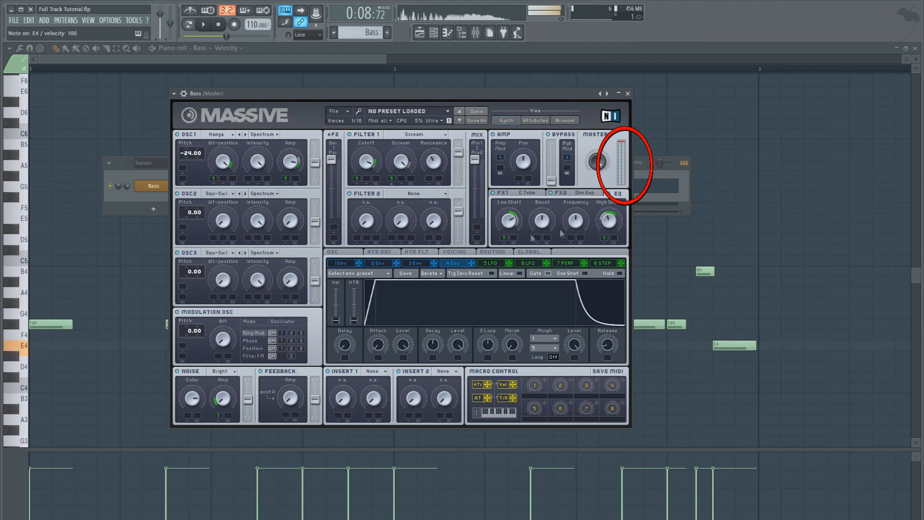
- Lower Massive's master volume slightly while auditioning the note
{"action": "key", "text": "c"}
{"action": "key", "text": "c"}
{"action": "mouse_move", "coordinate": [595, 160]}
{"action": "left_mouse_down"}
{"action": "mouse_move", "coordinate": [594, 179]}
{"action": "mouse_move", "coordinate": [594, 168]}
{"action": "left_mouse_up"}
{"action": "key", "text": "c"}
{"action": "key", "text": "c"}
{"action": "key", "text": "c"}
- Raise the EQ's high shelf level to a slight boost while auditioning the note
{"action": "left_click_drag", "start_coordinate": [612, 225], "coordinate": [614, 214]}
{"action": "key", "text": "c"}
{"action": "key", "text": "c"}
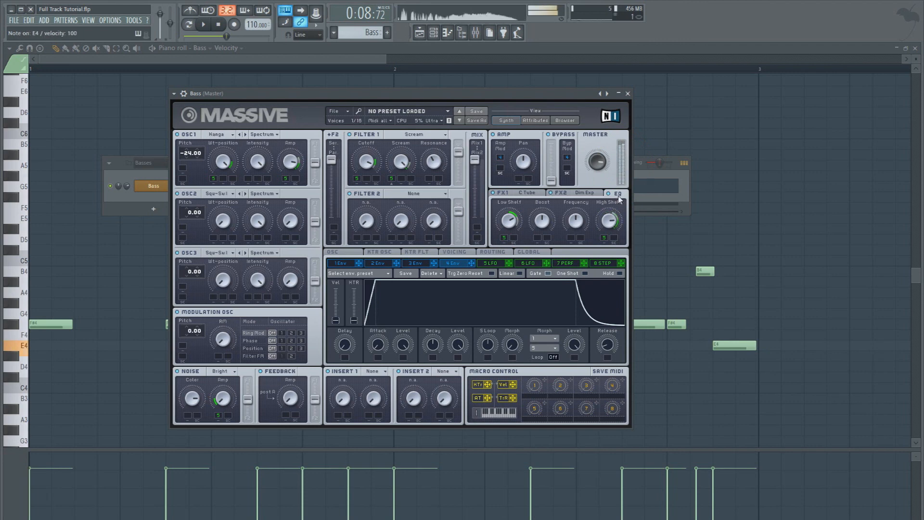
{"action": "key", "text": "c"}
{"action": "key", "text": "c"}
{"action": "key", "text": "c"}
{"action": "key", "text": "c"}
{"action": "key", "text": "c"}
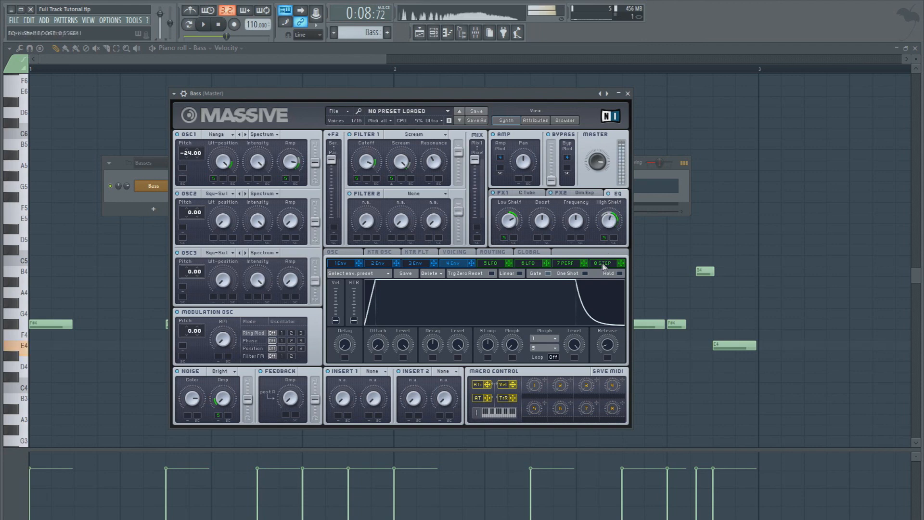
- Lower the EQ's peak boost, set its frequency to about 0.625 and modulate the frequency with LFO 5
{"action": "left_click_drag", "start_coordinate": [542, 221], "coordinate": [570, 218]}
{"action": "key", "text": "c"}
{"action": "key", "text": "c"}
{"action": "key", "text": "c"}
{"action": "key", "text": "c"}
{"action": "key", "text": "c"}
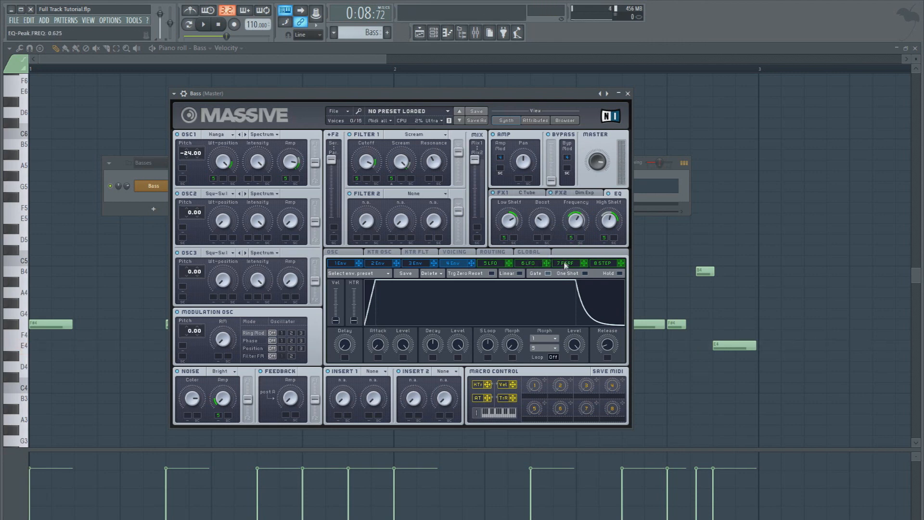
{"action": "key", "text": "c"}
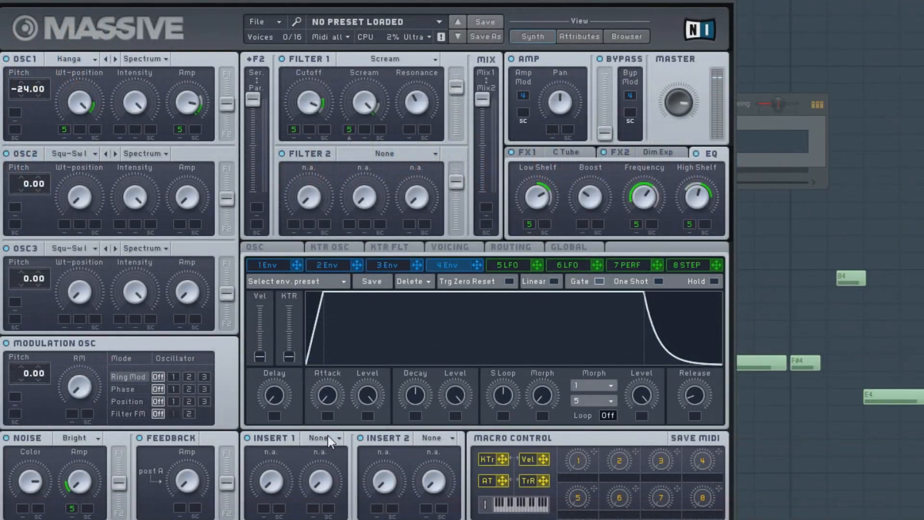
- Set Insert 1 to Parabolic Shaper and adjust its Dry/Wet and drive
{"action": "left_click", "coordinate": [328, 436]}
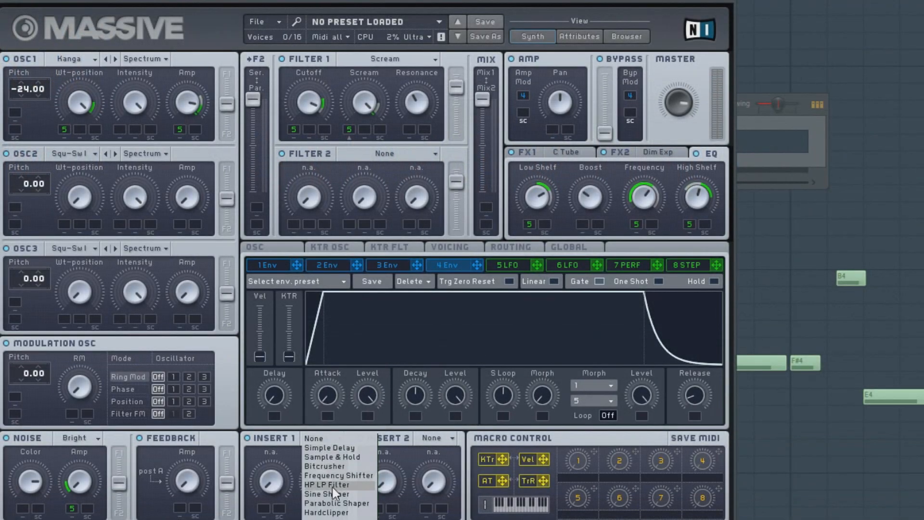
{"action": "left_click", "coordinate": [340, 503]}
{"action": "left_click_drag", "start_coordinate": [271, 481], "coordinate": [334, 434]}
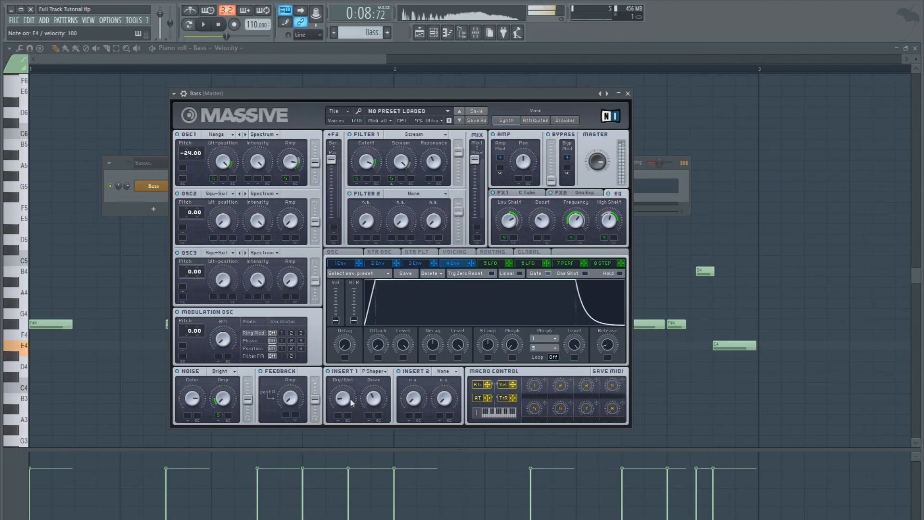
- Set Insert 2 to Sample & Hold and adjust its Dry/Wet and pitch while auditioning the note
{"action": "left_click", "coordinate": [445, 371]}
{"action": "left_click", "coordinate": [451, 382]}
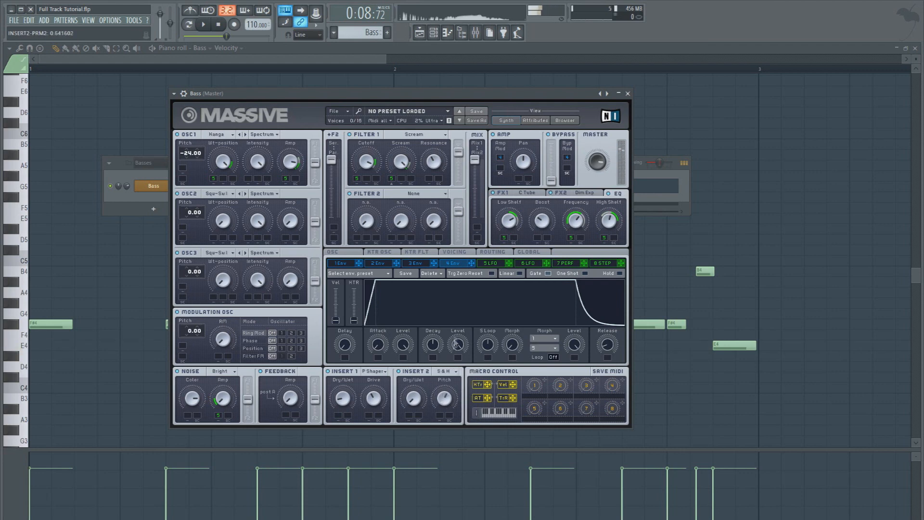
{"action": "key", "text": "c"}
{"action": "left_click_drag", "start_coordinate": [443, 398], "coordinate": [439, 408]}
{"action": "key", "text": "c"}
{"action": "key", "text": "c"}
{"action": "key", "text": "c"}
{"action": "key", "text": "c"}
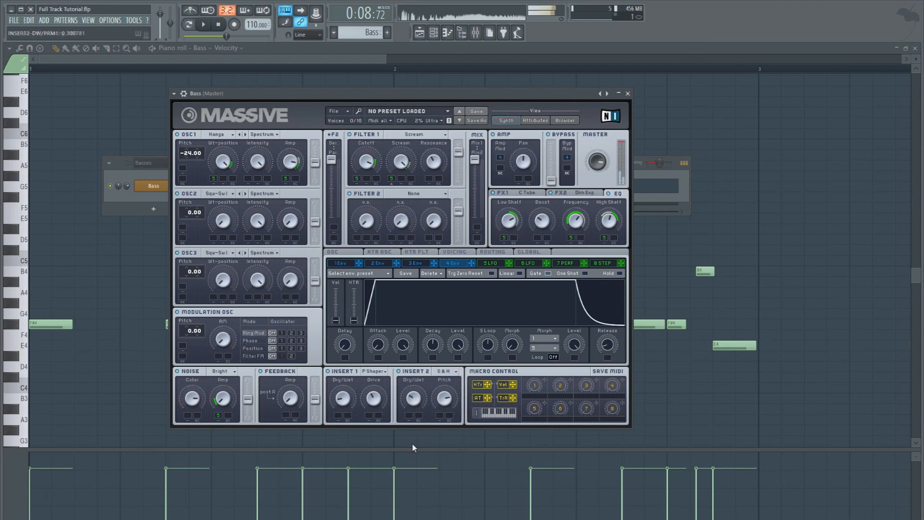
{"action": "key", "text": "c"}
{"action": "key", "text": "c"}
{"action": "key", "text": "c"}
{"action": "key", "text": "c"}
{"action": "key", "text": "c"}
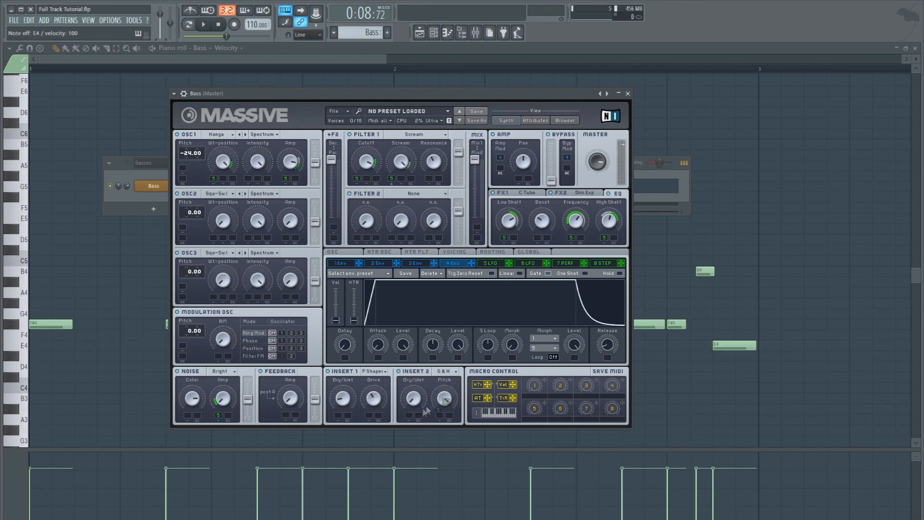
- Modulate Insert 2's Dry/Wet with LFO 5 and audition the bass on a note and in playback
{"action": "key", "text": "c"}
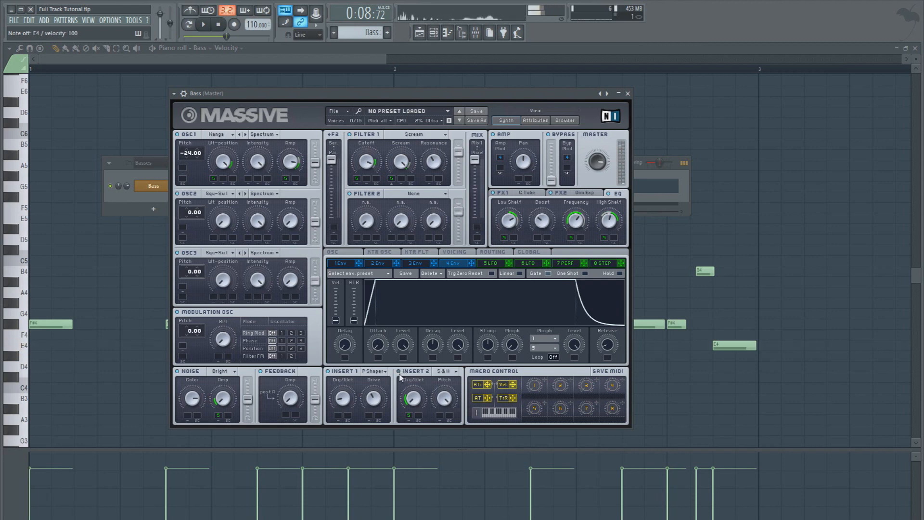
{"action": "key", "text": "space"}
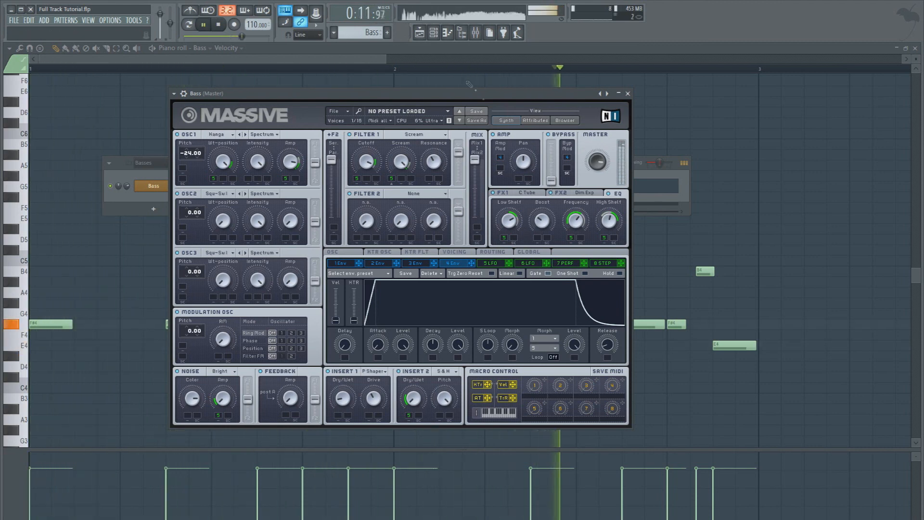
- Stop playback and place a second Bass pattern clip at bar 7 in the playlist
{"action": "key", "text": "F5"}
{"action": "key", "text": "space"}
{"action": "left_click", "coordinate": [503, 316]}
- Replace the closing notes of the bass pattern's second bar with a half-beat B4 on beat 4 followed by an E4
{"action": "double_click", "coordinate": [485, 309]}
{"action": "right_click", "coordinate": [368, 345]}
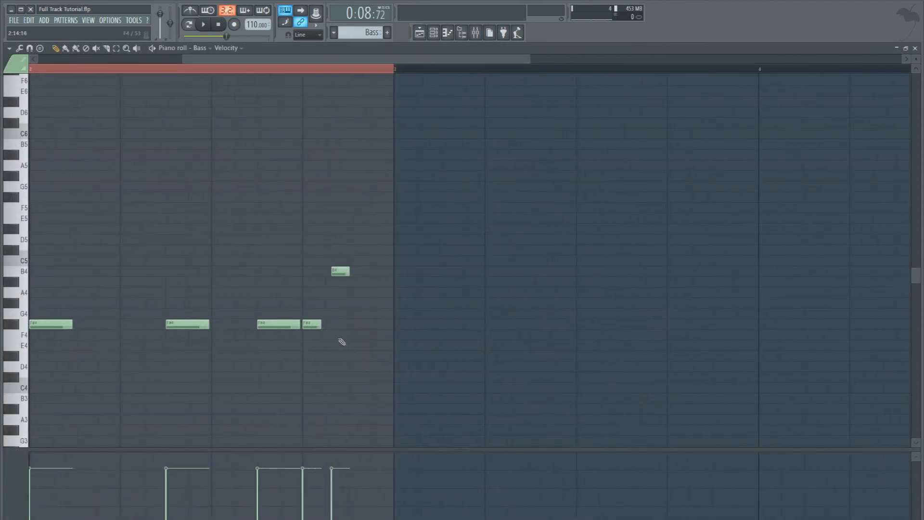
{"action": "right_click", "coordinate": [312, 324]}
{"action": "right_click", "coordinate": [338, 270]}
{"action": "left_click", "coordinate": [315, 272]}
{"action": "left_click_drag", "start_coordinate": [319, 274], "coordinate": [351, 275]}
{"action": "mouse_move", "coordinate": [347, 342]}
{"action": "left_mouse_down"}
{"action": "mouse_move", "coordinate": [348, 354]}
{"action": "mouse_move", "coordinate": [366, 345]}
{"action": "left_mouse_up"}
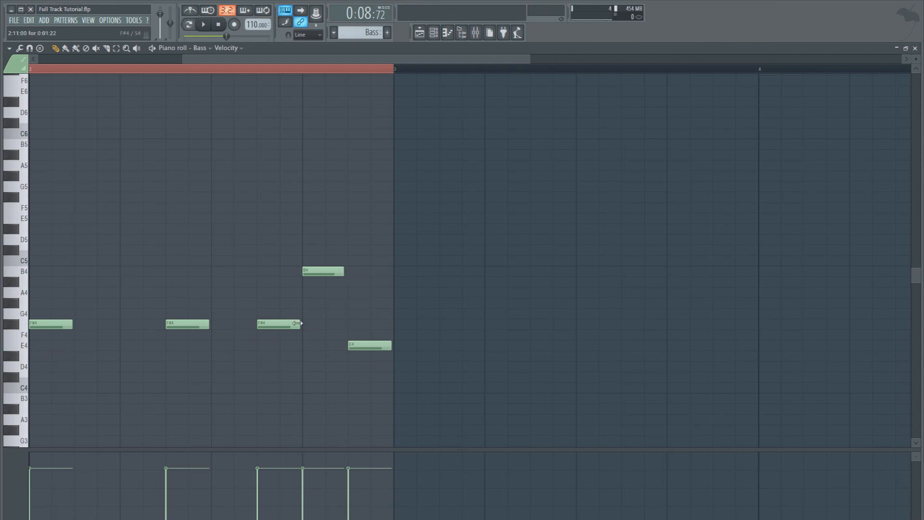
- Move the second Bass clip from the Bass 2 track onto the Bass track at bar 7 while listening
{"action": "key", "text": "F5"}
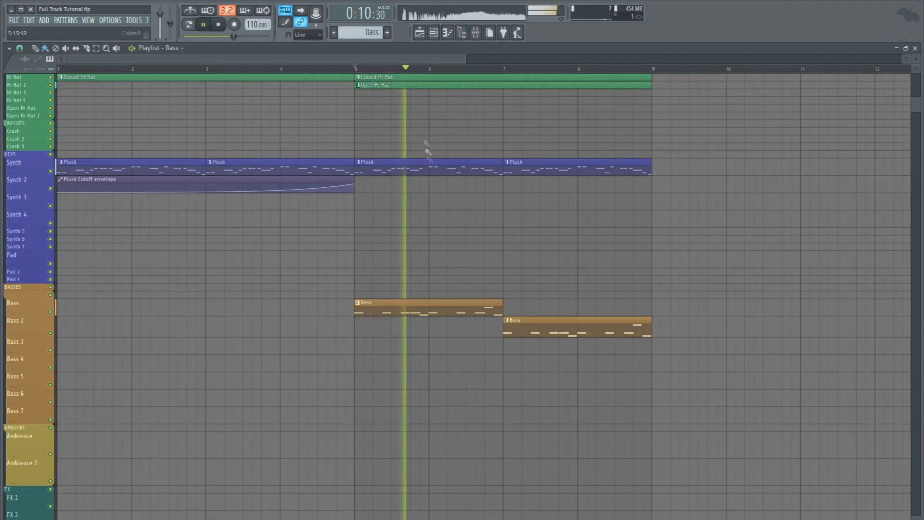
{"action": "left_click_drag", "start_coordinate": [515, 321], "coordinate": [514, 304]}
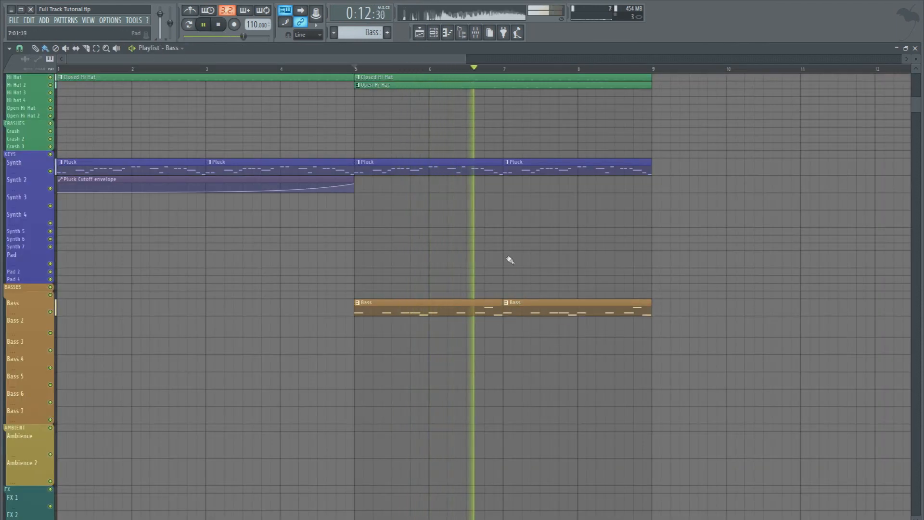
{"action": "key", "text": "space"}
- Change the second bar's closing notes to a half-beat A4 on beat 4 followed by a B4
{"action": "left_click", "coordinate": [447, 33]}
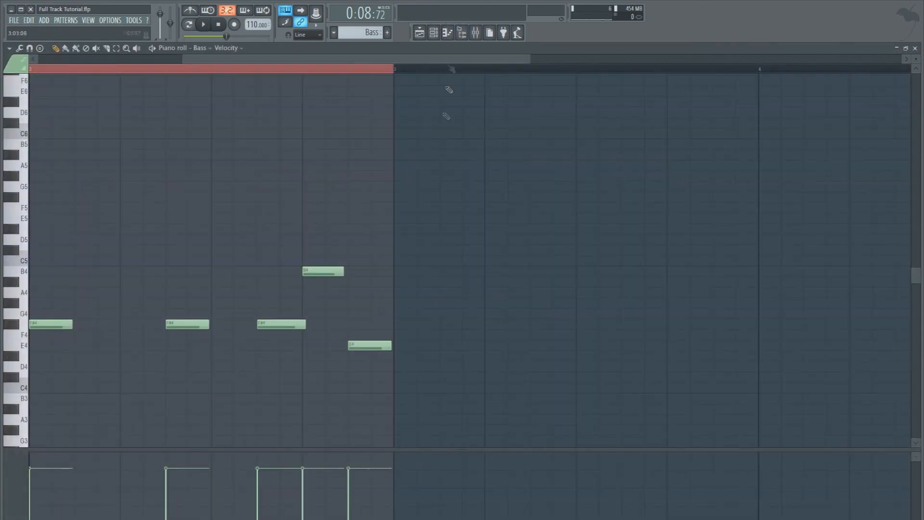
{"action": "left_click", "coordinate": [326, 292]}
{"action": "left_click_drag", "start_coordinate": [326, 292], "coordinate": [302, 292]}
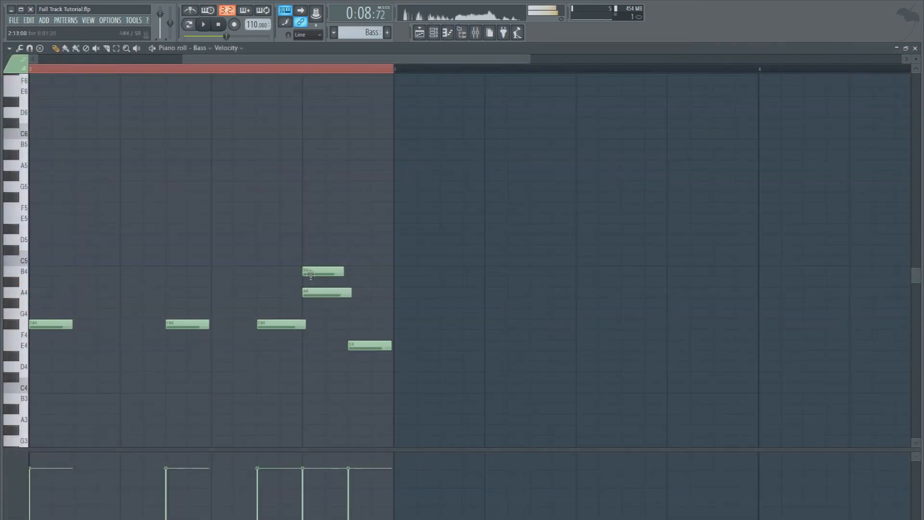
{"action": "right_click", "coordinate": [321, 271]}
{"action": "left_click_drag", "start_coordinate": [357, 345], "coordinate": [355, 271]}
{"action": "key", "text": "space"}
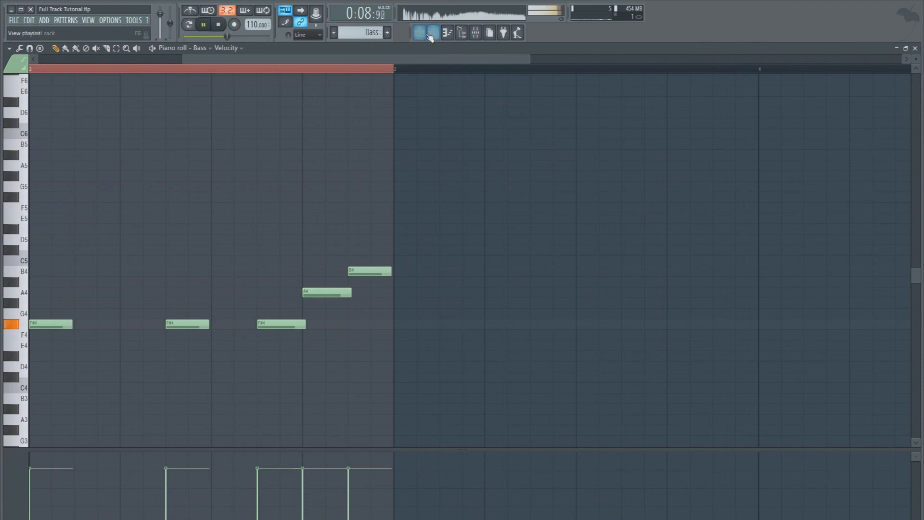
{"action": "left_click_drag", "start_coordinate": [351, 293], "coordinate": [344, 293]}
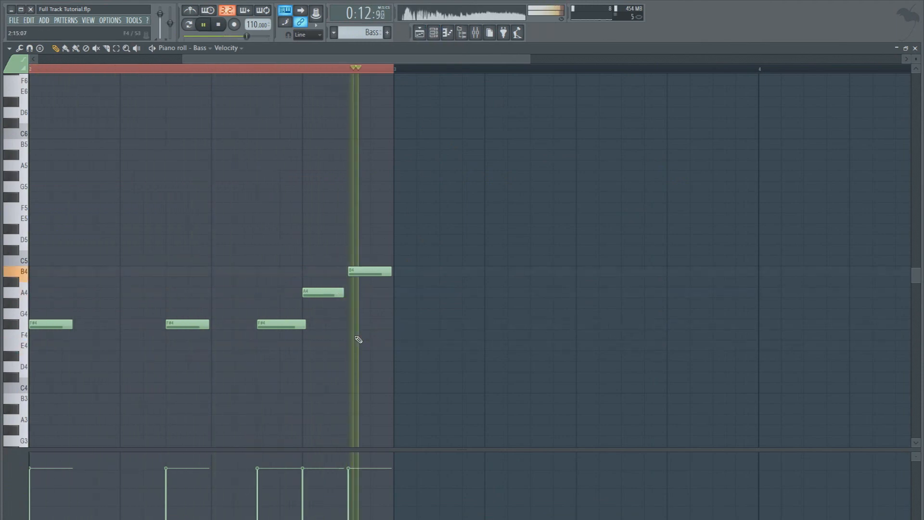
- Play the arrangement to check the revised bass line against the drums and pluck
{"action": "key", "text": "F5"}
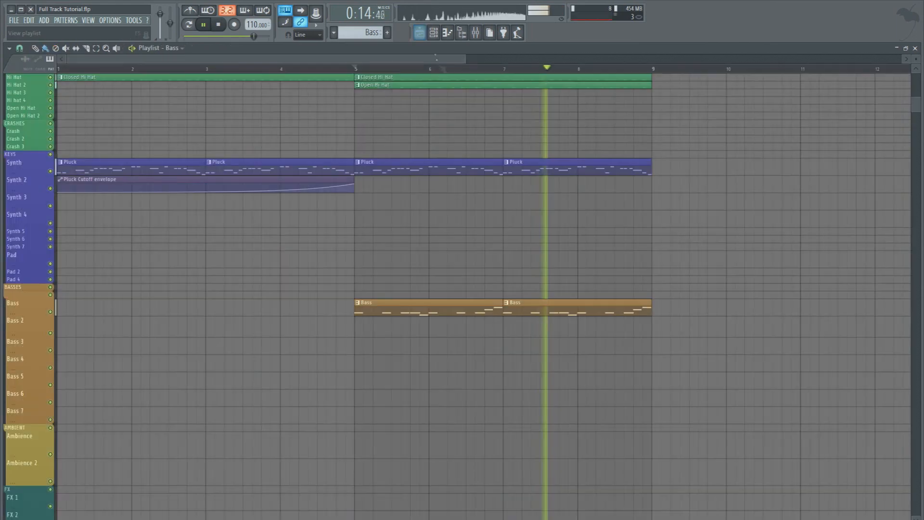
{"action": "left_click", "coordinate": [463, 68]}
{"action": "scroll", "coordinate": [467, 183], "scroll_direction": "up", "scroll_amount": 4}
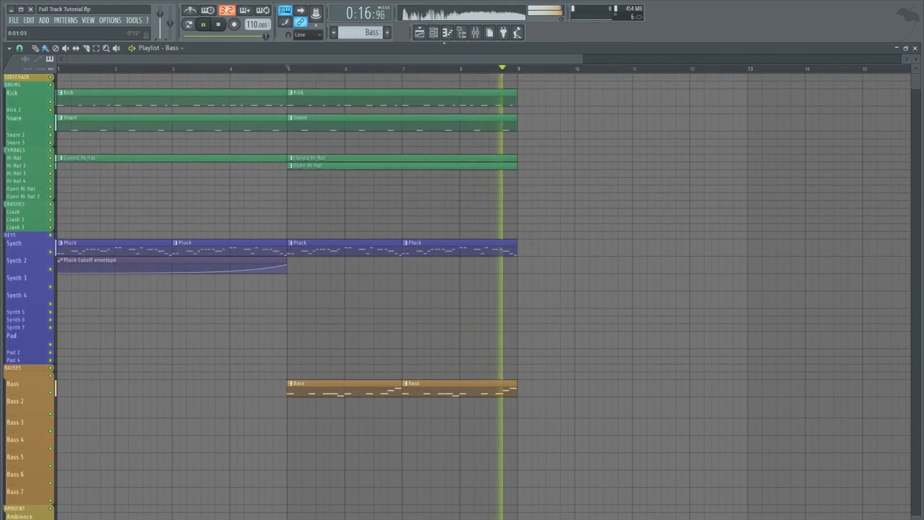
{"action": "left_click", "coordinate": [433, 32]}
{"action": "key", "text": "space"}
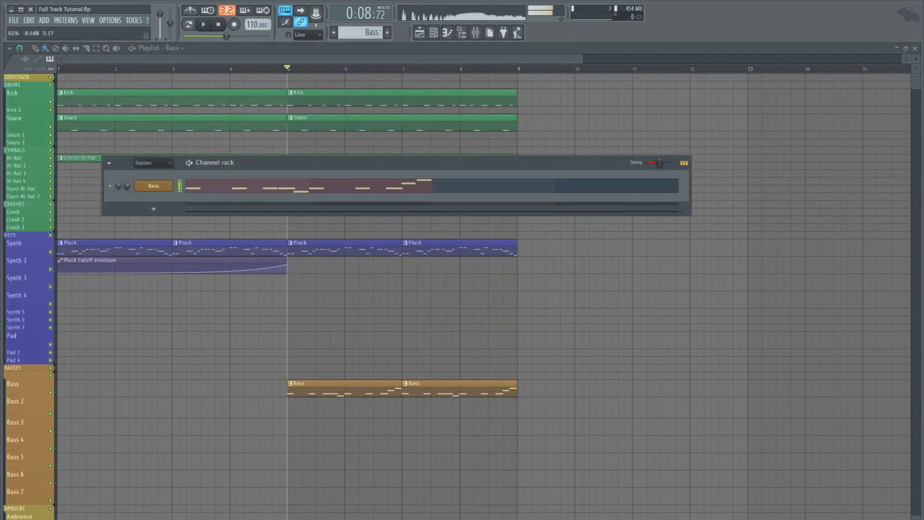
{"action": "key", "text": "space"}
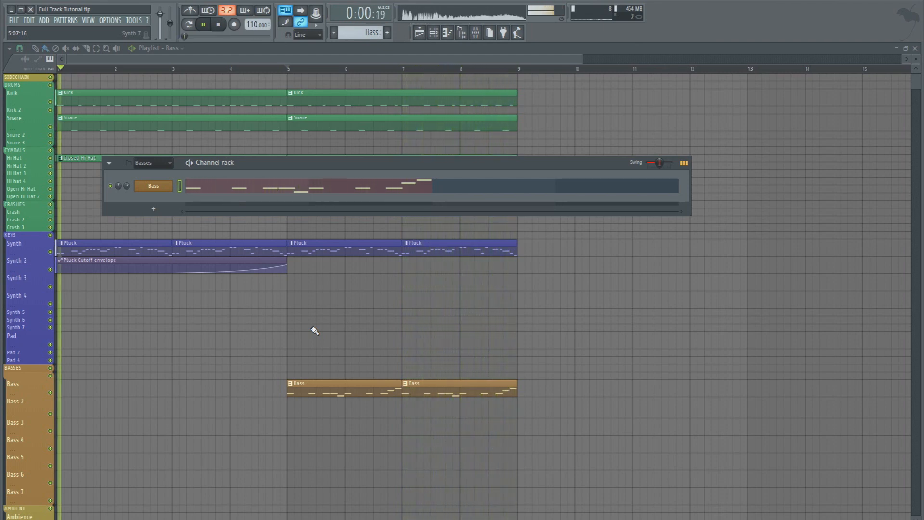
{"action": "key", "text": "space"}
- Set Filter 2 of the Bass synth to Double Notch with resonance about 0.28, and move the filter mix fully to Filter 2
{"action": "key", "text": "F6"}
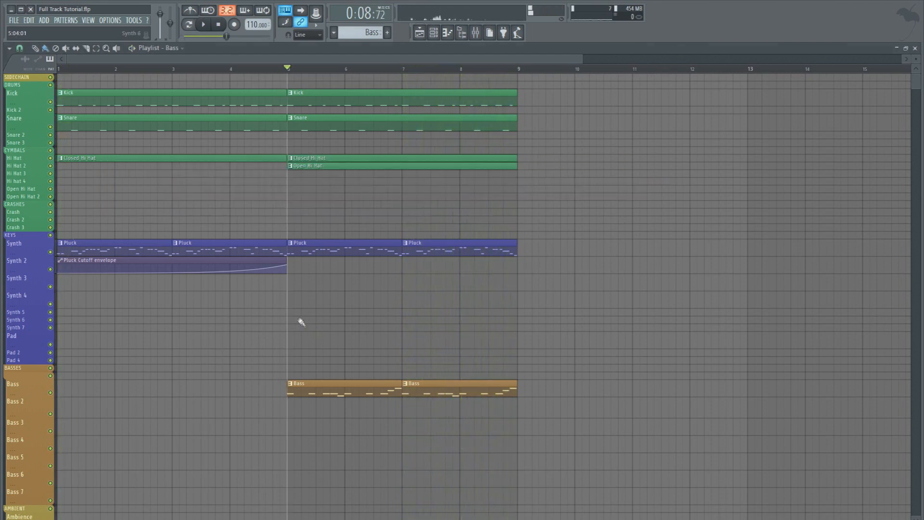
{"action": "left_click", "coordinate": [435, 35]}
{"action": "left_click", "coordinate": [172, 186]}
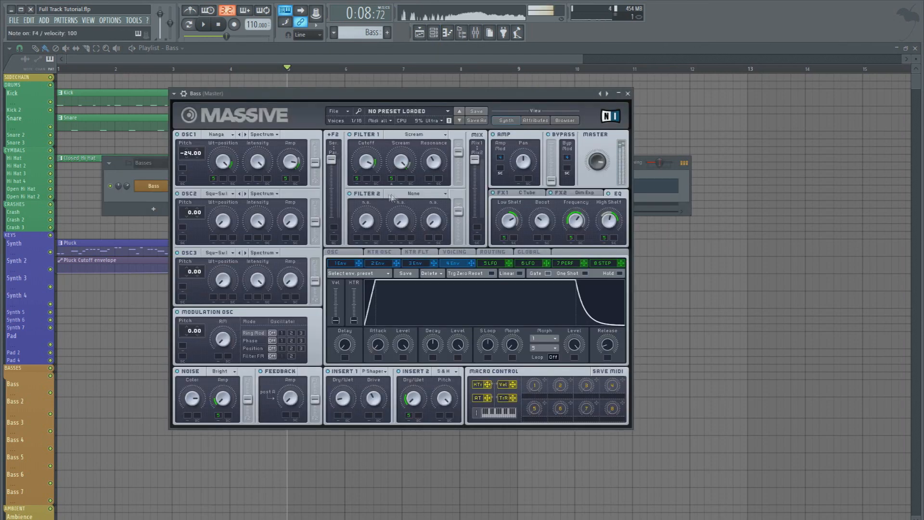
{"action": "left_click", "coordinate": [417, 195]}
{"action": "left_click", "coordinate": [413, 229]}
{"action": "left_click_drag", "start_coordinate": [475, 160], "coordinate": [459, 189]}
{"action": "left_click_drag", "start_coordinate": [431, 222], "coordinate": [432, 194]}
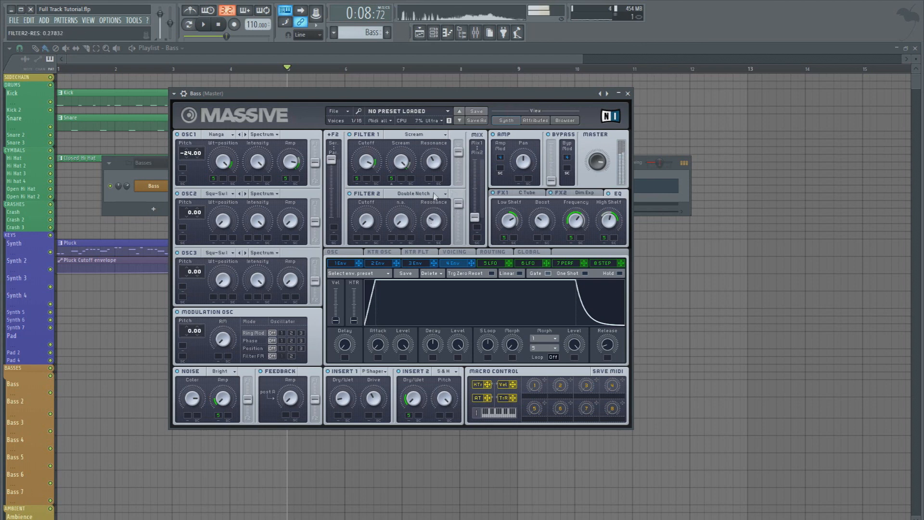
- Modulate Filter 2's cutoff with LFO 5, adjusting the cutoff and modulation amount while auditioning the note
{"action": "left_click_drag", "start_coordinate": [509, 263], "coordinate": [361, 239]}
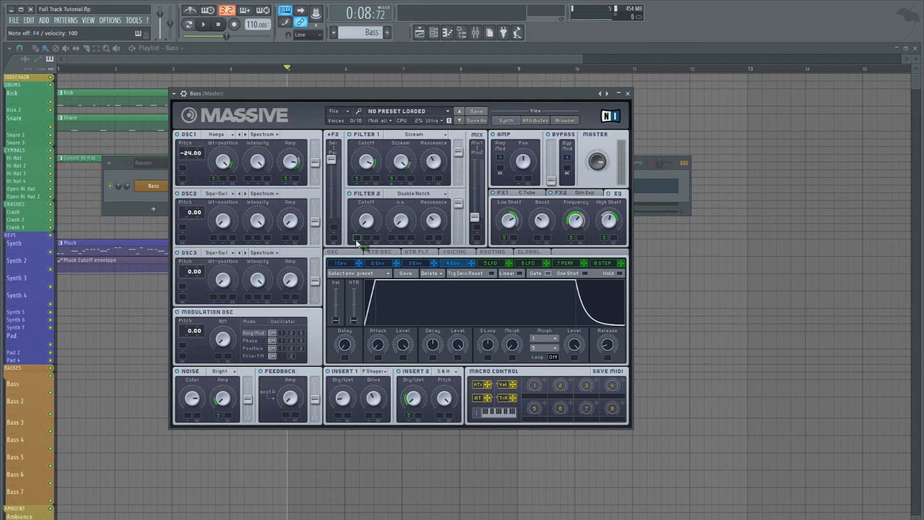
{"action": "key", "text": "v"}
{"action": "mouse_move", "coordinate": [369, 221]}
{"action": "left_mouse_down"}
{"action": "mouse_move", "coordinate": [371, 194]}
{"action": "mouse_move", "coordinate": [370, 223]}
{"action": "mouse_move", "coordinate": [371, 207]}
{"action": "left_mouse_up"}
{"action": "key", "text": "space"}
{"action": "key", "text": "space"}
{"action": "key", "text": "space"}
{"action": "mouse_move", "coordinate": [367, 215]}
{"action": "left_mouse_down"}
{"action": "mouse_move", "coordinate": [368, 238]}
{"action": "mouse_move", "coordinate": [354, 205]}
{"action": "left_mouse_up"}
{"action": "key", "text": "space"}
{"action": "left_click_drag", "start_coordinate": [367, 238], "coordinate": [362, 259]}
{"action": "key", "text": "v"}
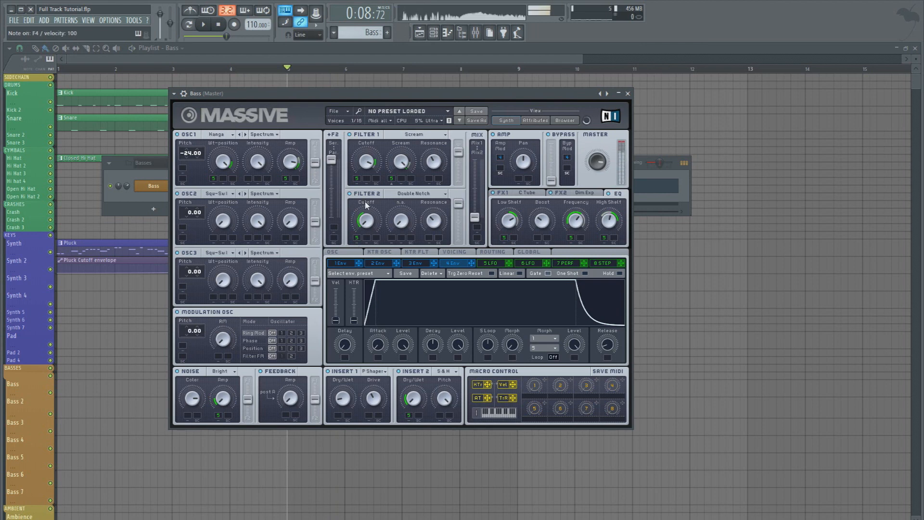
- Bring the filter mix to about halfway between Filter 1 and Filter 2 and adjust the master volume
{"action": "left_click_drag", "start_coordinate": [476, 220], "coordinate": [477, 192]}
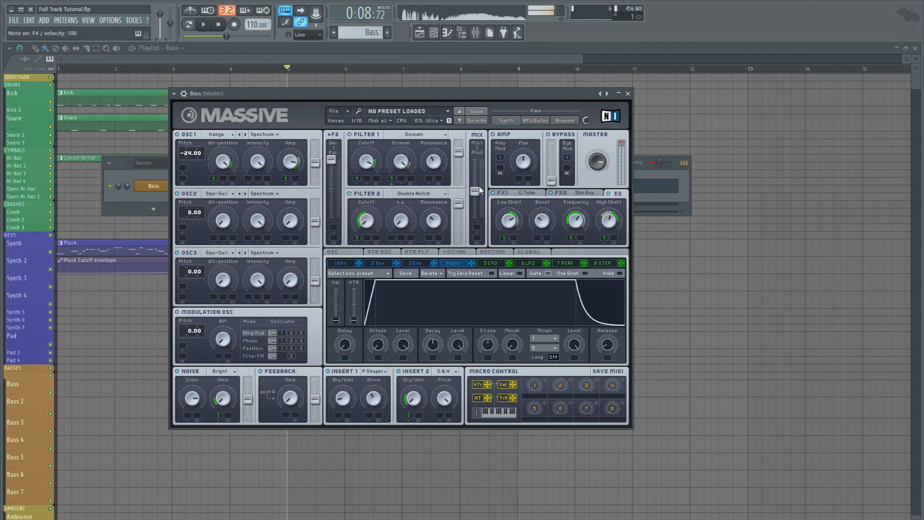
{"action": "left_click_drag", "start_coordinate": [480, 190], "coordinate": [481, 157]}
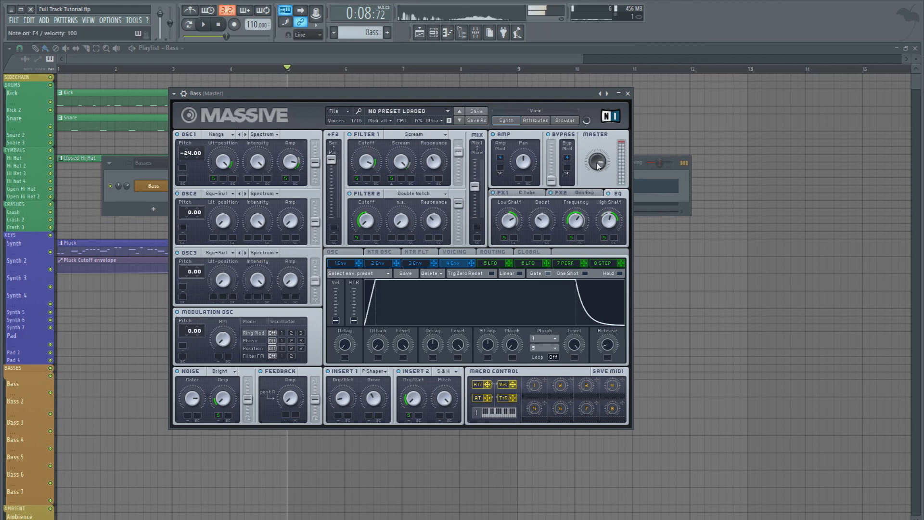
{"action": "left_click_drag", "start_coordinate": [598, 174], "coordinate": [597, 170]}
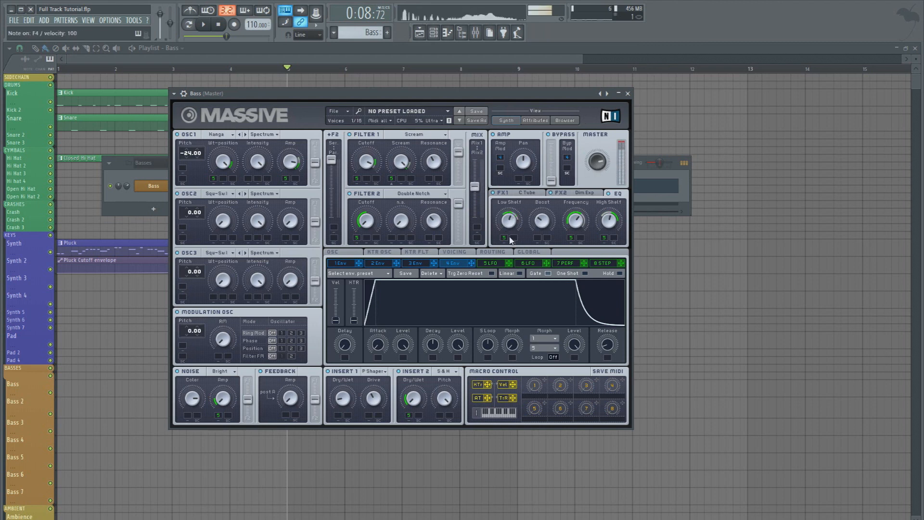
- Raise the EQ's low shelf boost and fine-tune its peak boost and high shelf while auditioning the note
{"action": "left_click_drag", "start_coordinate": [544, 222], "coordinate": [545, 205]}
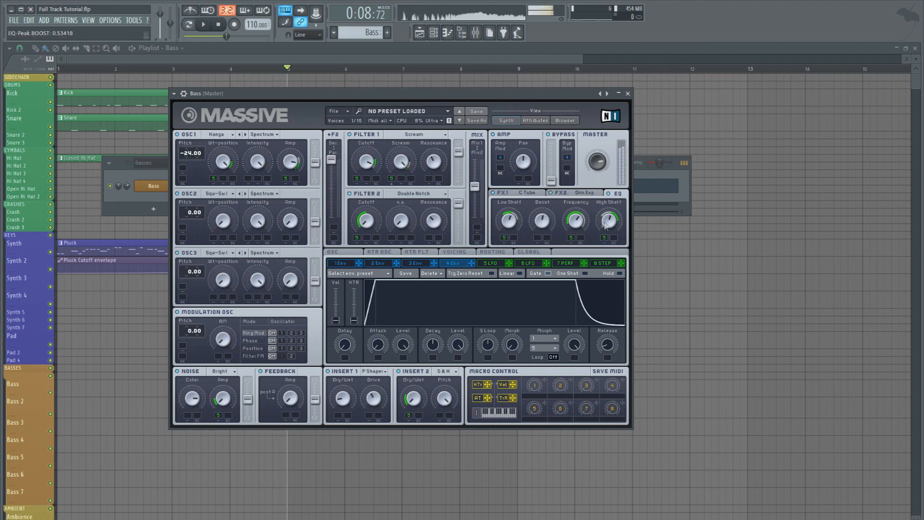
{"action": "left_click_drag", "start_coordinate": [608, 229], "coordinate": [608, 215]}
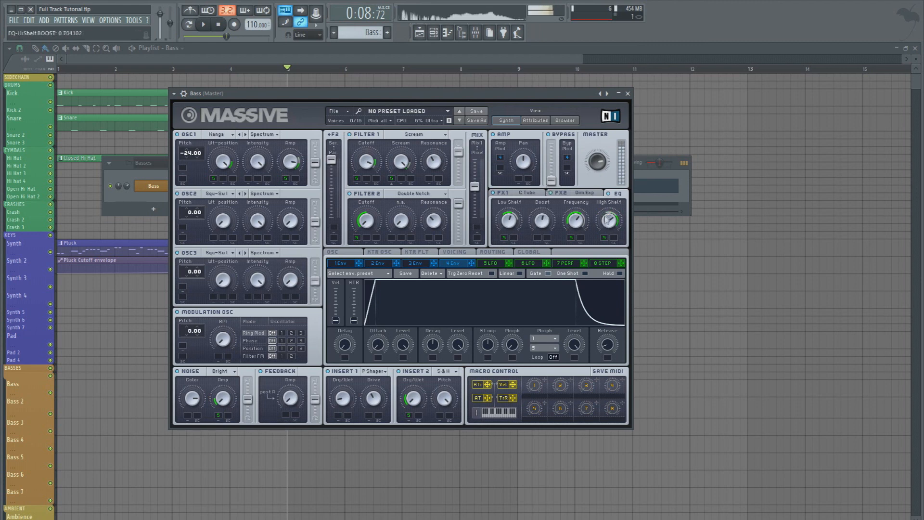
{"action": "left_click_drag", "start_coordinate": [517, 235], "coordinate": [524, 187]}
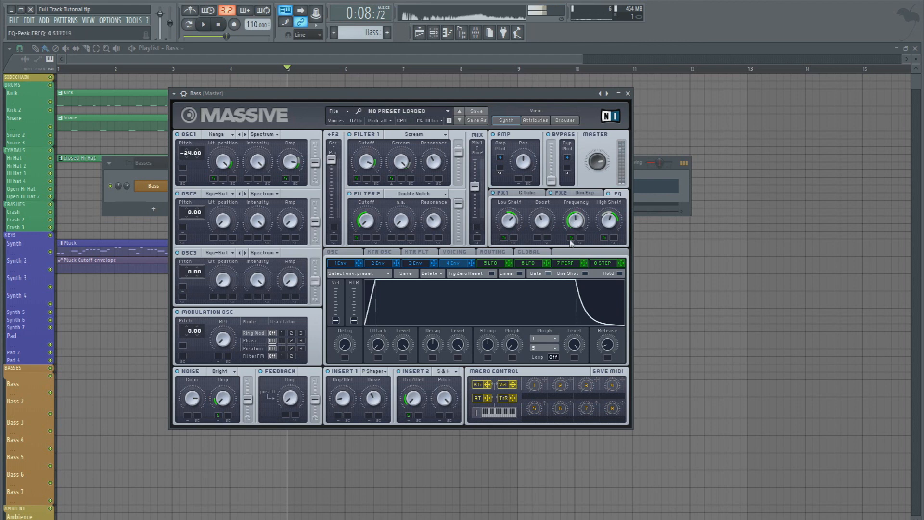
- Retune the EQ's peak frequency and its modulation, and shift the filter mix slightly toward Filter 1
{"action": "mouse_move", "coordinate": [571, 241]}
{"action": "left_mouse_down"}
{"action": "mouse_move", "coordinate": [578, 167]}
{"action": "mouse_move", "coordinate": [571, 236]}
{"action": "left_mouse_up"}
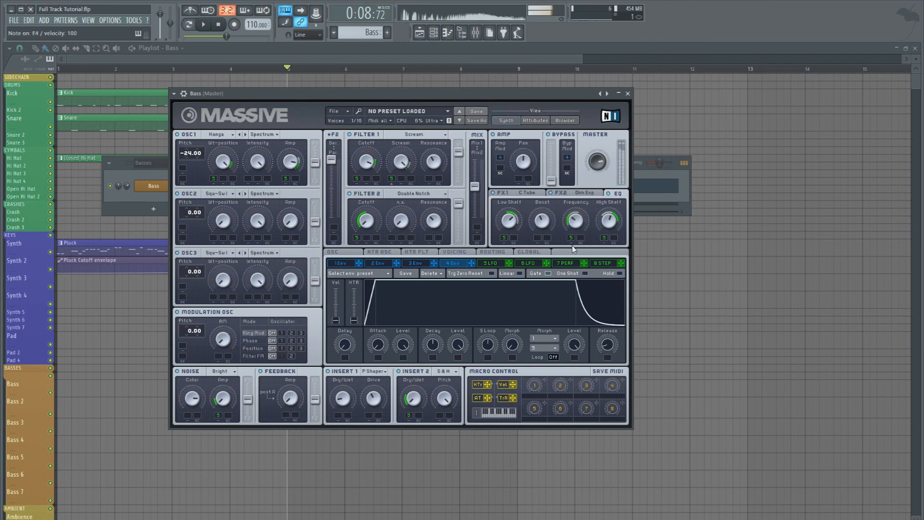
{"action": "left_click_drag", "start_coordinate": [611, 227], "coordinate": [610, 222]}
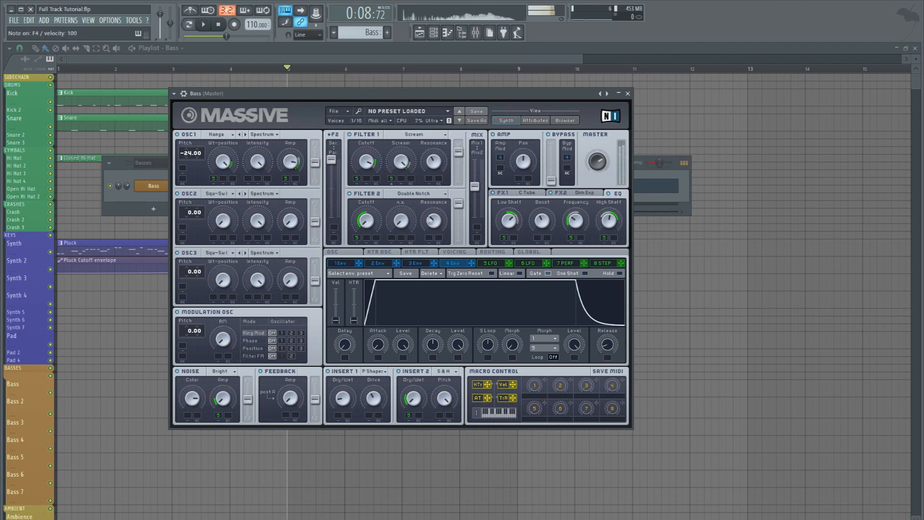
{"action": "mouse_move", "coordinate": [476, 187]}
{"action": "left_mouse_down"}
{"action": "mouse_move", "coordinate": [476, 158]}
{"action": "mouse_move", "coordinate": [476, 237]}
{"action": "mouse_move", "coordinate": [479, 182]}
{"action": "left_mouse_up"}
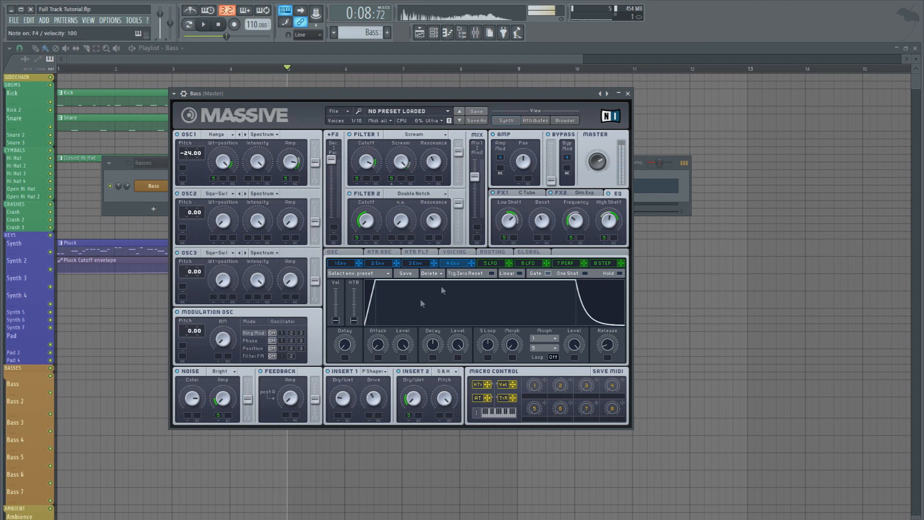
- Assign LFO 5 to FX1's Classic Tube drive and set the drive to about 0.57 while listening
{"action": "left_click", "coordinate": [503, 192]}
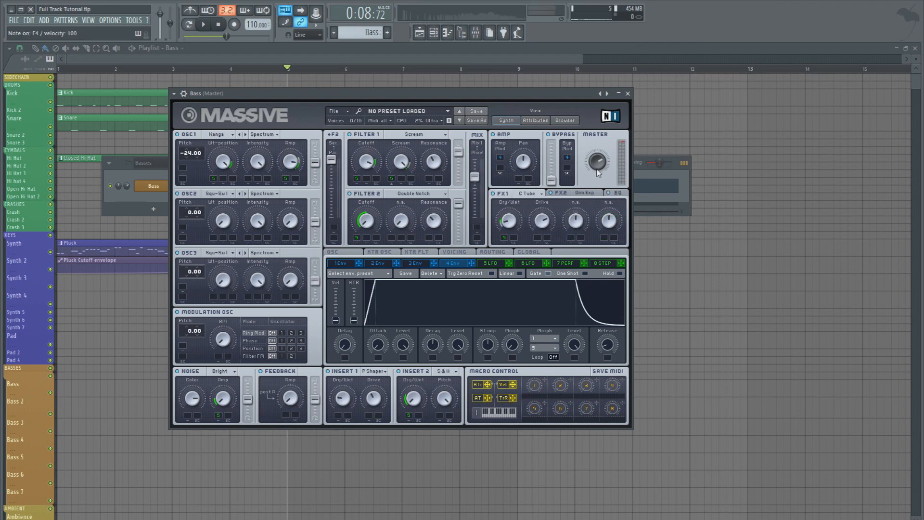
{"action": "left_click", "coordinate": [544, 225]}
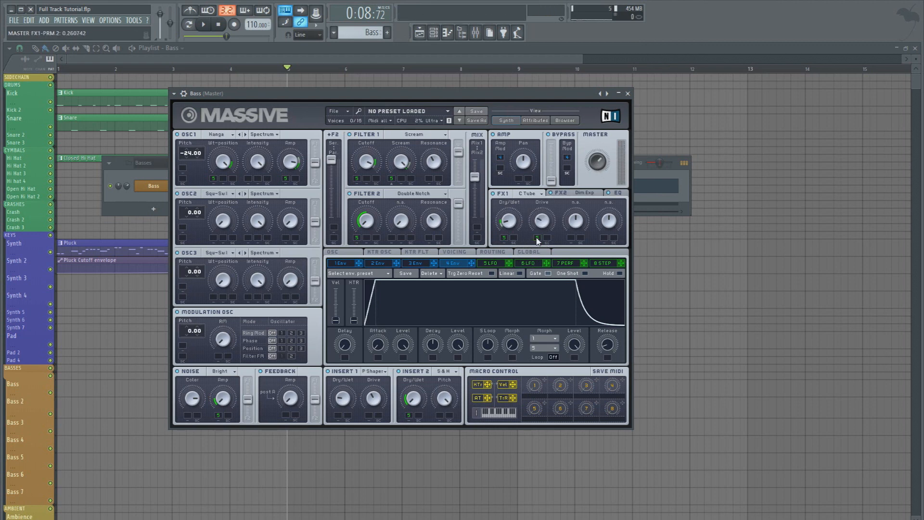
{"action": "left_click_drag", "start_coordinate": [542, 218], "coordinate": [545, 210]}
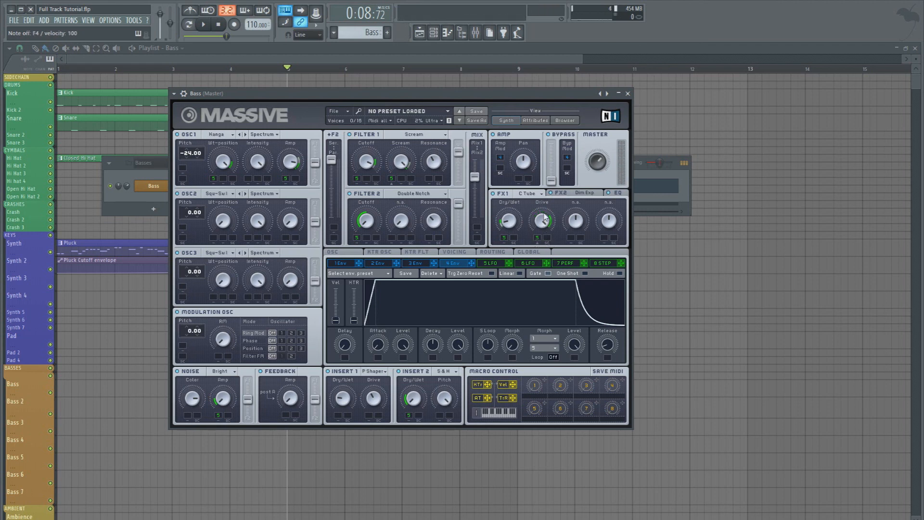
{"action": "key", "text": "space"}
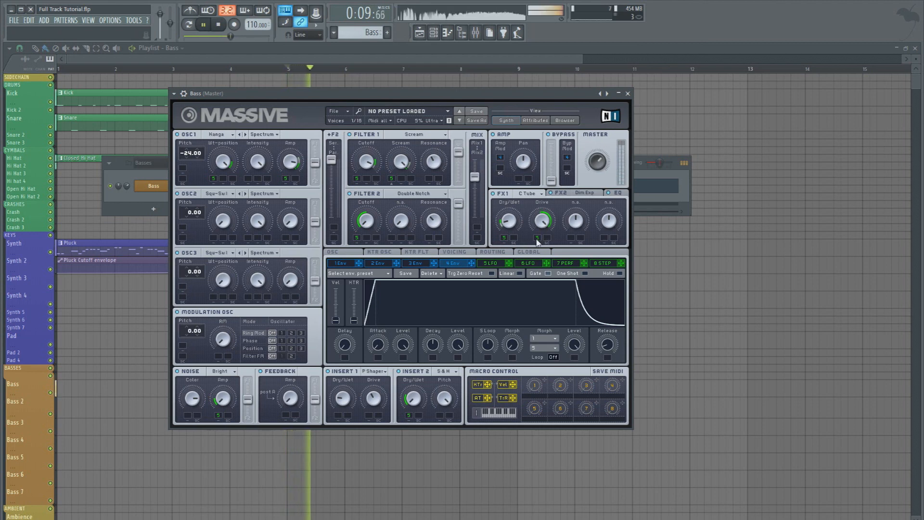
{"action": "left_click_drag", "start_coordinate": [542, 223], "coordinate": [543, 220]}
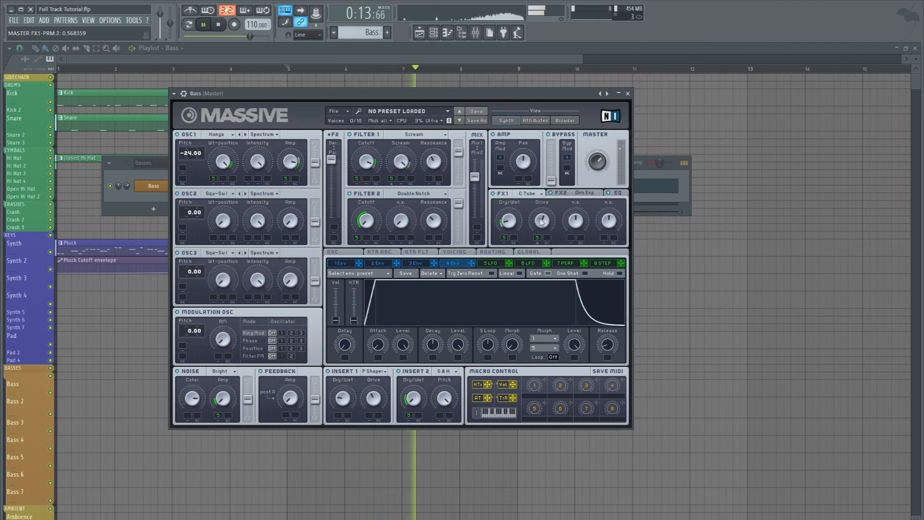
- Replay the arrangement and set the EQ's low shelf boost to about 0.69
{"action": "key", "text": "space"}
{"action": "left_click_drag", "start_coordinate": [369, 161], "coordinate": [405, 166]}
{"action": "key", "text": "space"}
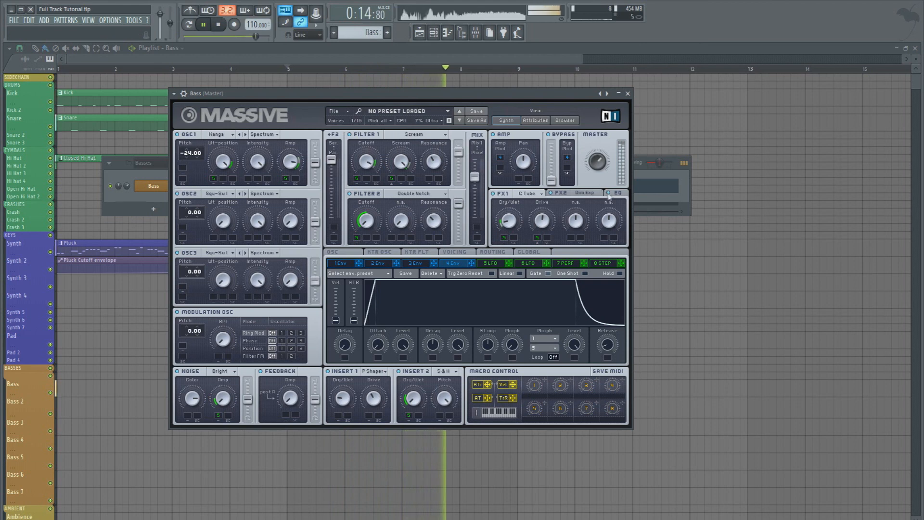
{"action": "left_click", "coordinate": [617, 193]}
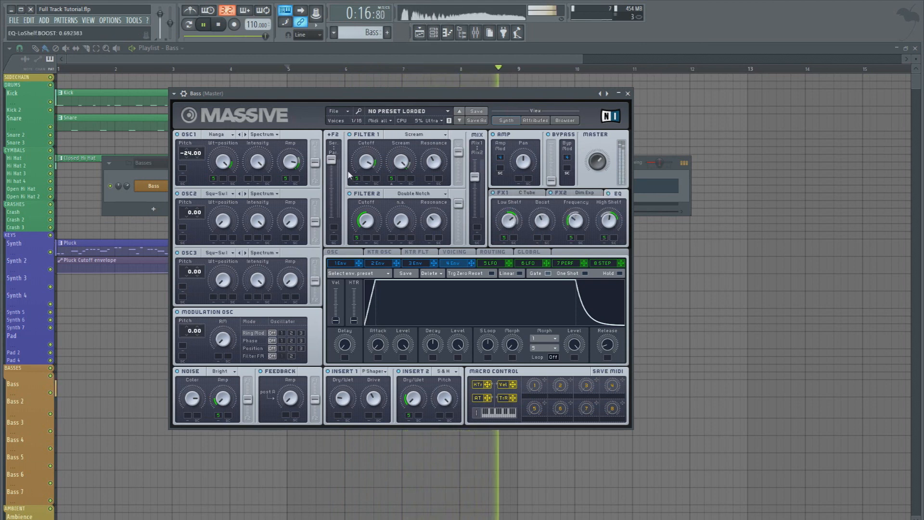
- Switch playback to pattern mode, route the Bass channel to mixer track 32 and audition the signal there
{"action": "left_click", "coordinate": [189, 27]}
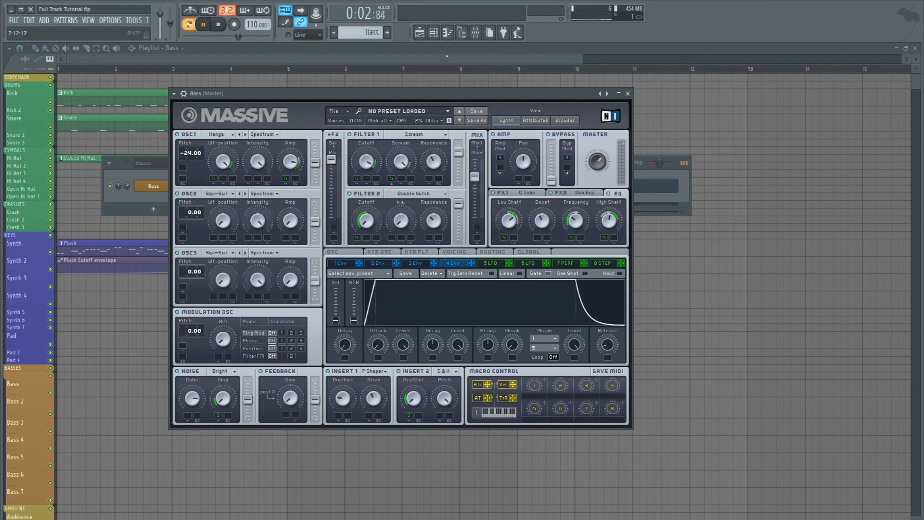
{"action": "key", "text": "space"}
{"action": "left_click", "coordinate": [435, 34]}
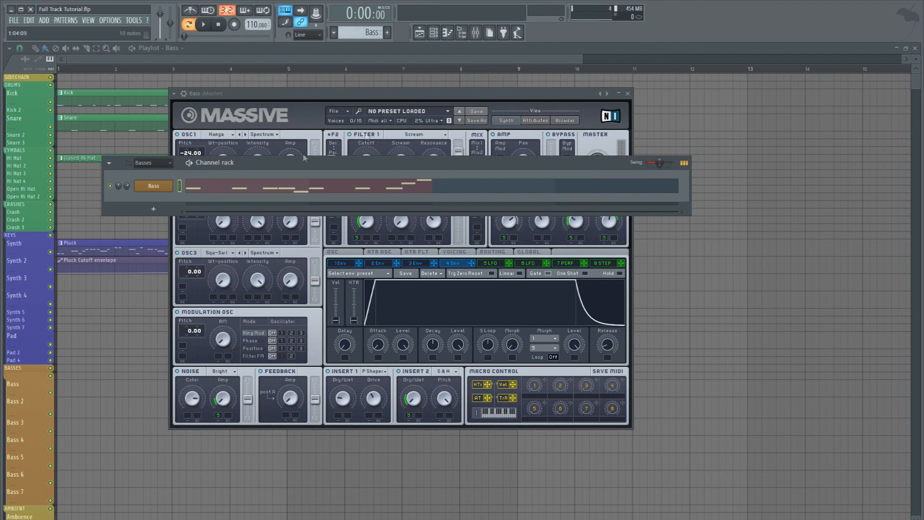
{"action": "left_click", "coordinate": [475, 33]}
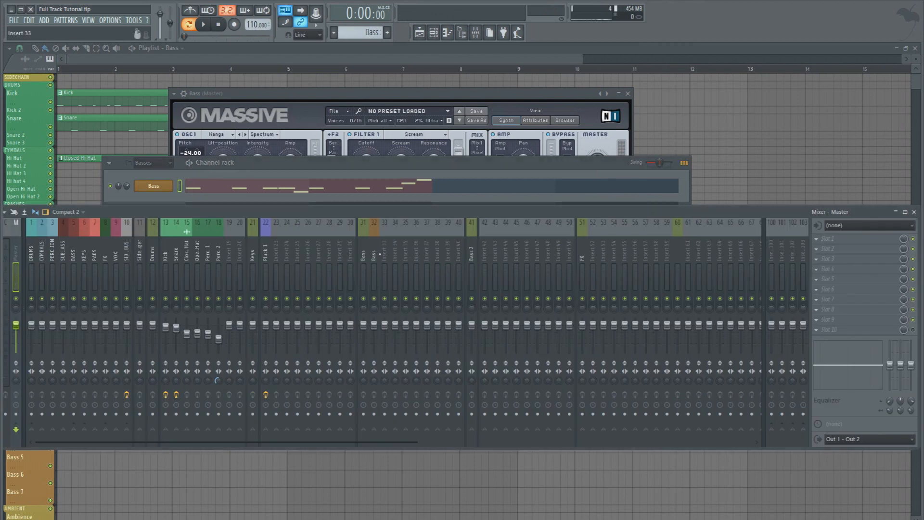
{"action": "left_click", "coordinate": [379, 253]}
{"action": "key", "text": "space"}
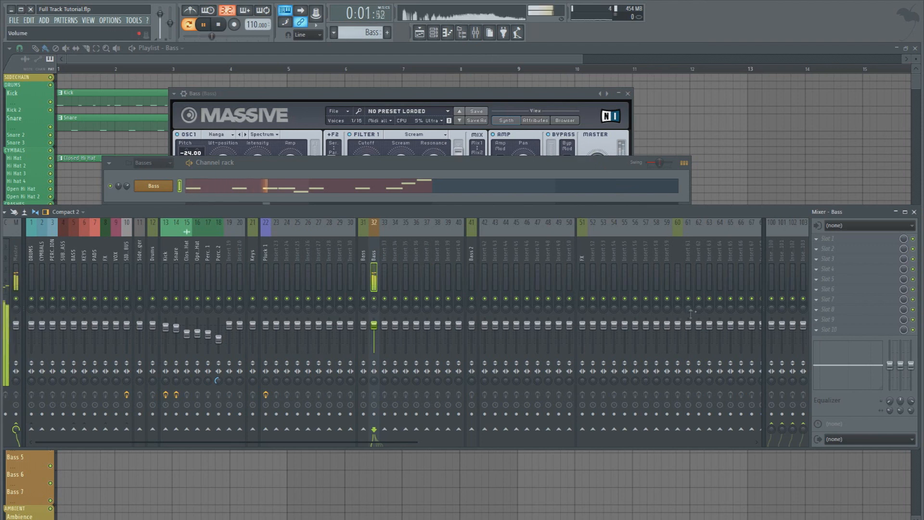
{"action": "key", "text": "space"}
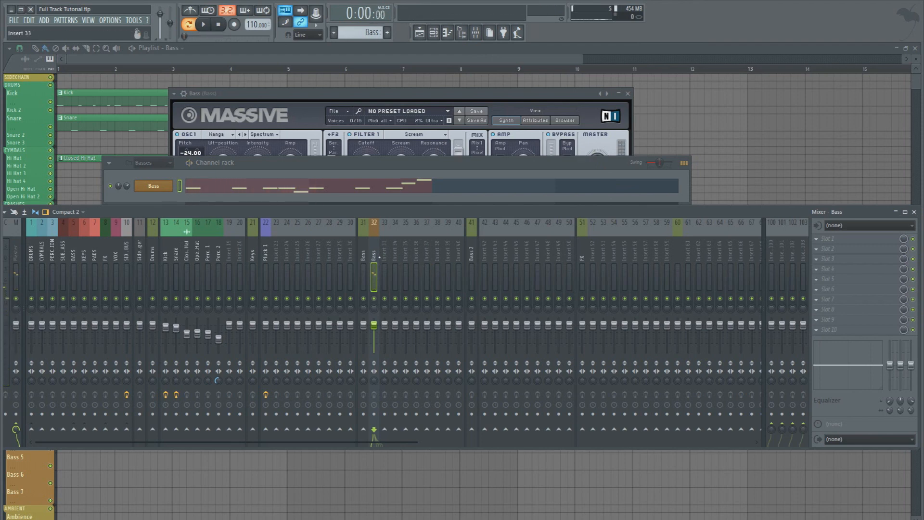
- Reset mixer track 32 to its default name and colour and select the Master track
{"action": "left_click", "coordinate": [180, 187]}
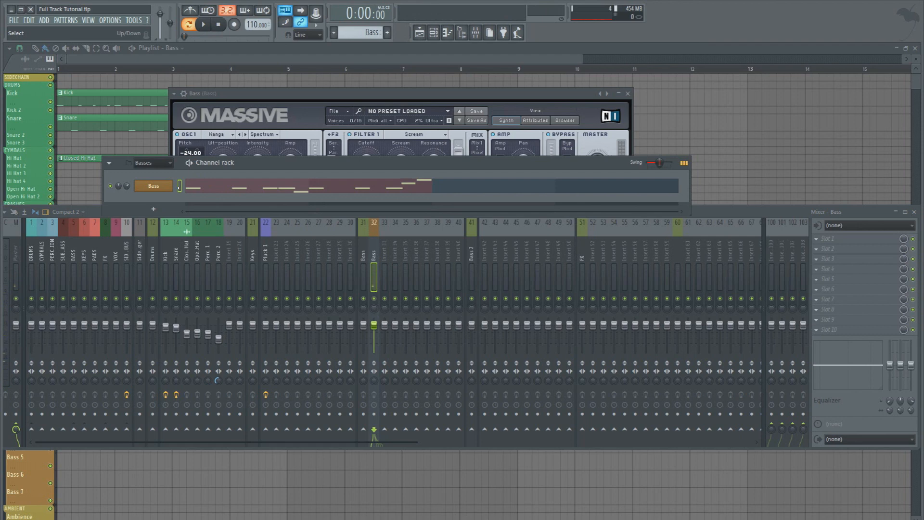
{"action": "right_click", "coordinate": [417, 235]}
{"action": "mouse_move", "coordinate": [473, 242]}
{"action": "left_click_drag", "start_coordinate": [533, 250], "coordinate": [376, 245]}
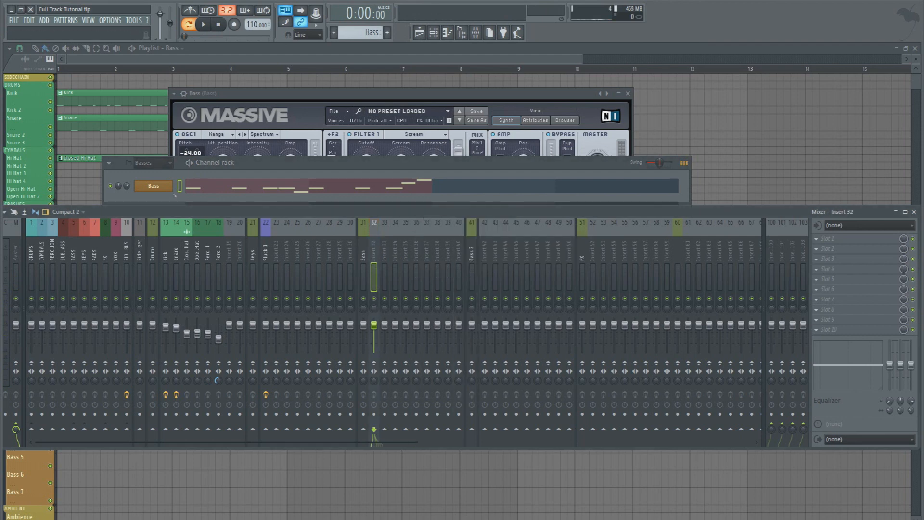
{"action": "left_click", "coordinate": [16, 247]}
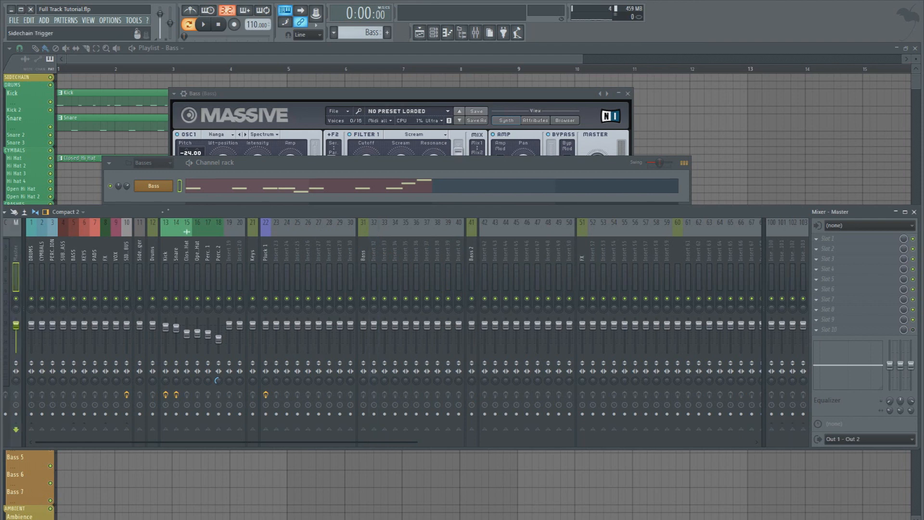
- Reopen the Bass channel's Massive, route the channel to mixer track 32 and play the pattern
{"action": "right_click", "coordinate": [758, 158]}
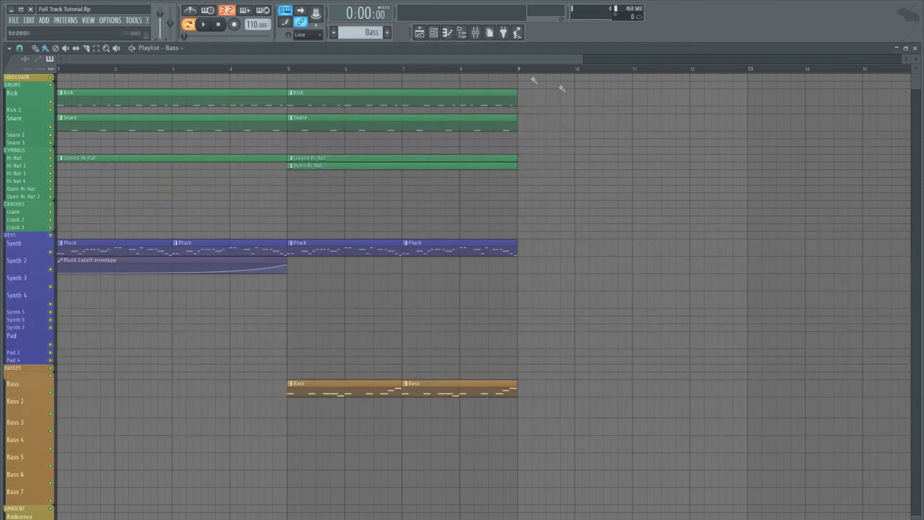
{"action": "left_click", "coordinate": [434, 32]}
{"action": "left_click", "coordinate": [165, 189]}
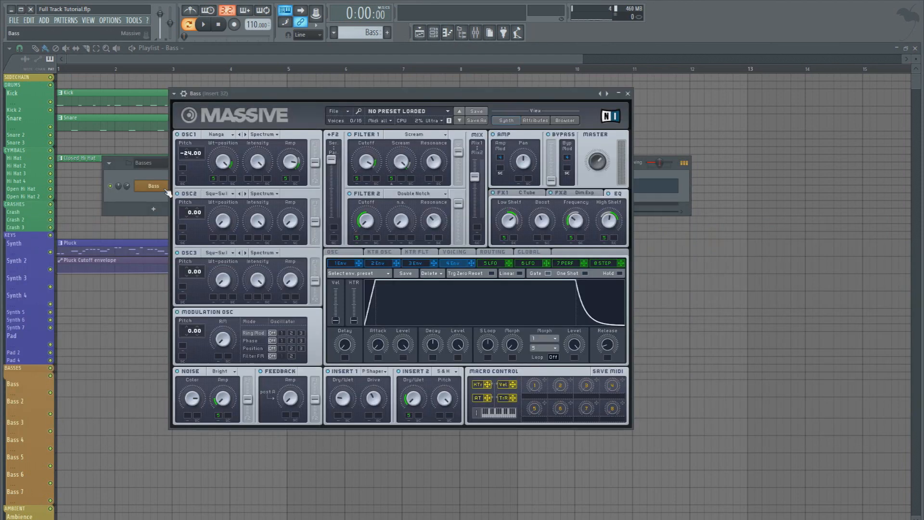
{"action": "left_click", "coordinate": [478, 33]}
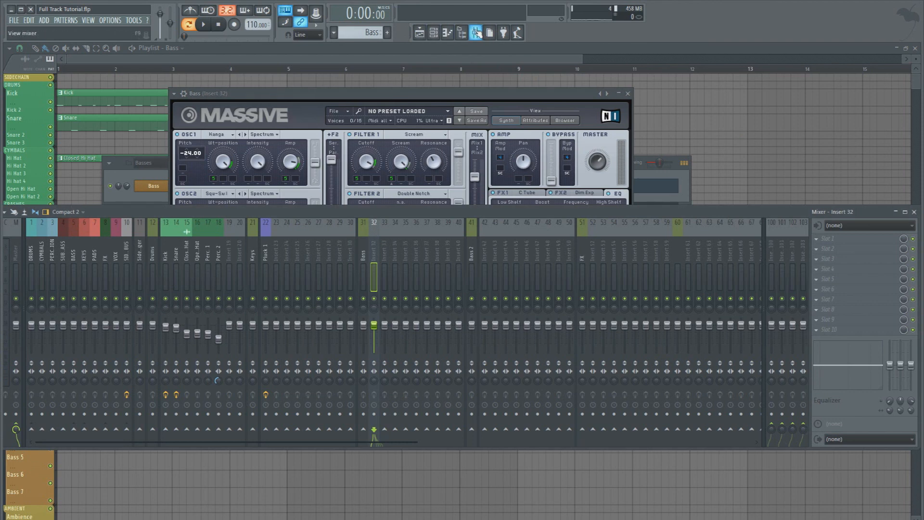
{"action": "right_click", "coordinate": [375, 239]}
{"action": "mouse_move", "coordinate": [424, 278]}
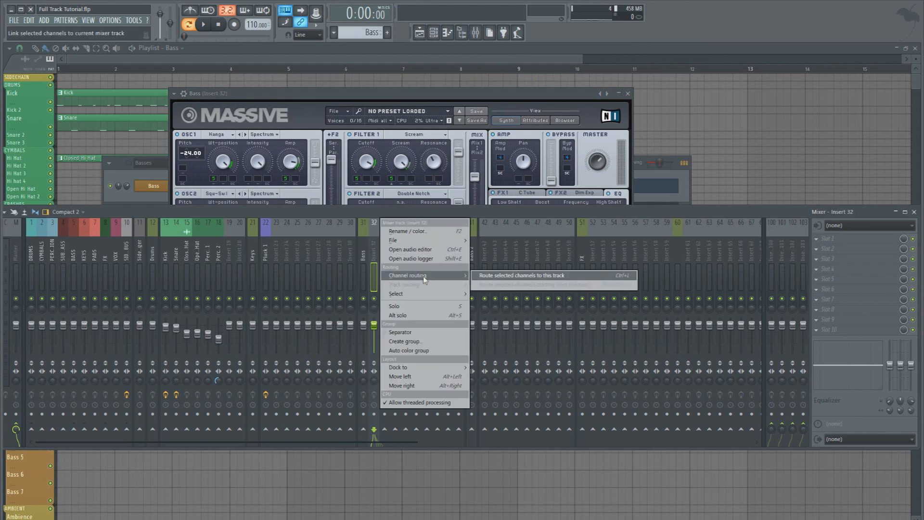
{"action": "left_click", "coordinate": [503, 277]}
{"action": "key", "text": "space"}
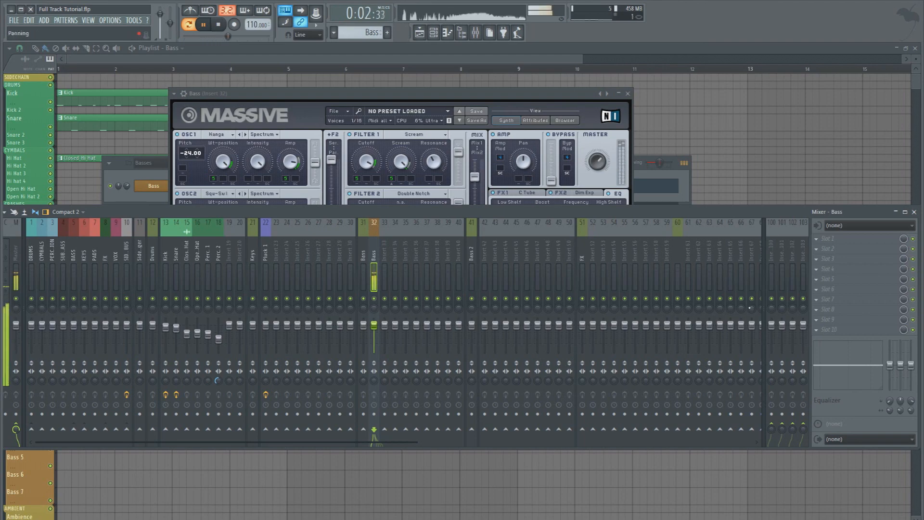
- Load Fruity parametric EQ 2 into the Bass mixer track's first effect slot and reposition its window
{"action": "left_click", "coordinate": [817, 239]}
{"action": "left_click", "coordinate": [808, 111]}
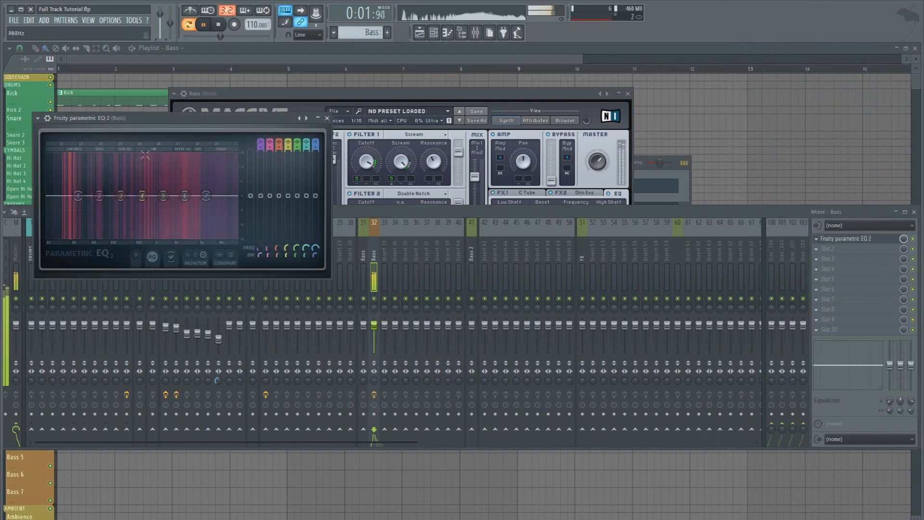
{"action": "left_click_drag", "start_coordinate": [96, 118], "coordinate": [295, 173]}
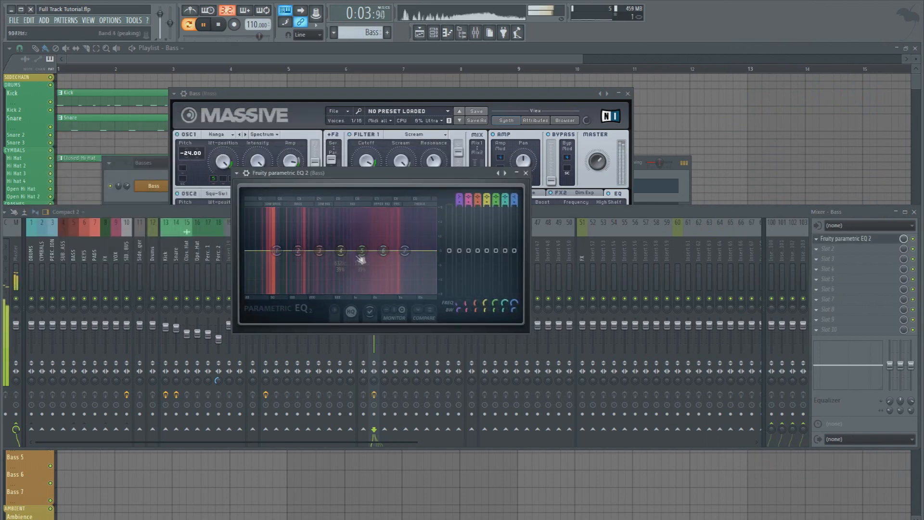
- Sweep bands 6 and 5 with boosts, then cut band 6 to about -7.7 dB near 3183 Hz and band 5 just above it
{"action": "left_click_drag", "start_coordinate": [383, 251], "coordinate": [380, 208]}
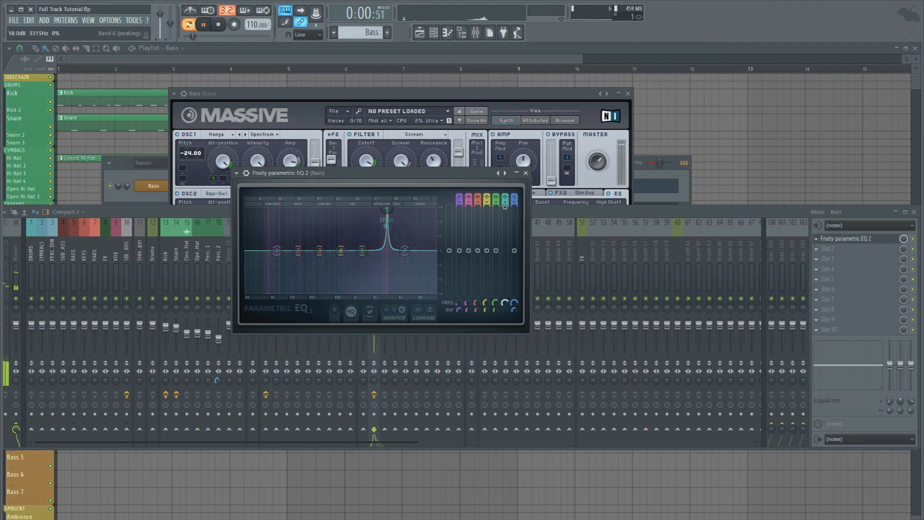
{"action": "left_click_drag", "start_coordinate": [504, 207], "coordinate": [505, 267]}
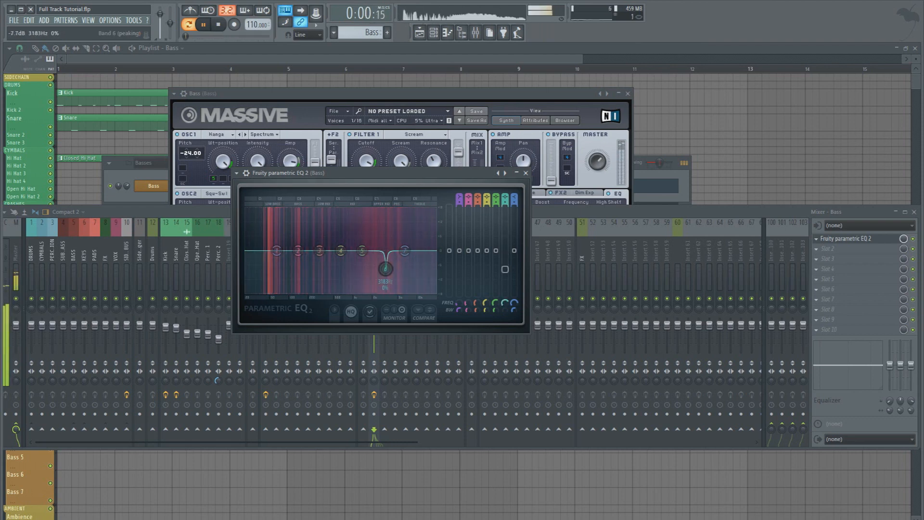
{"action": "left_click_drag", "start_coordinate": [363, 213], "coordinate": [396, 206]}
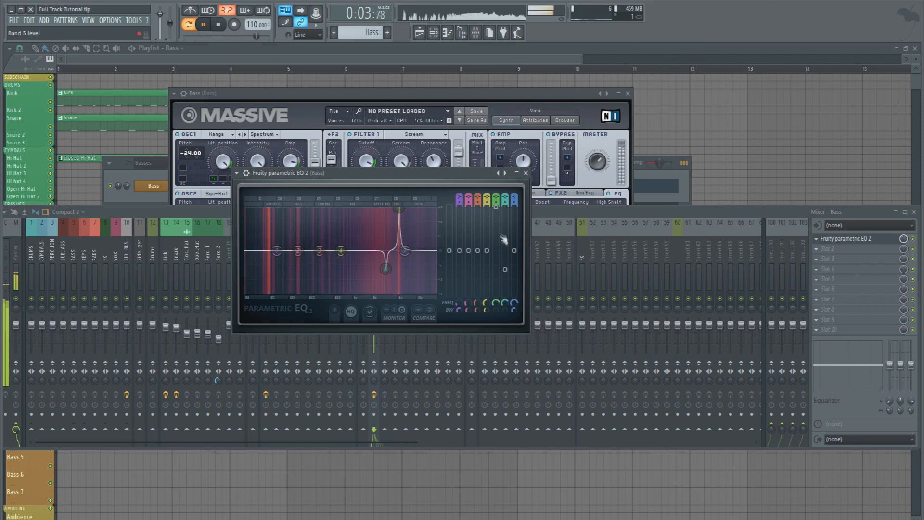
{"action": "left_click_drag", "start_coordinate": [497, 207], "coordinate": [495, 266]}
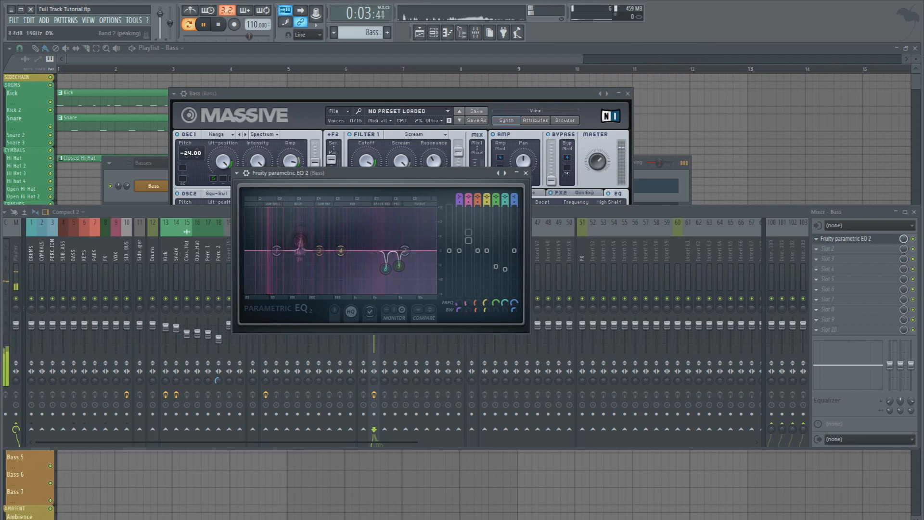
- Sweep a boosted band 2 through the low frequencies and turn it into a deep, narrow cut
{"action": "left_click_drag", "start_coordinate": [298, 250], "coordinate": [298, 204]}
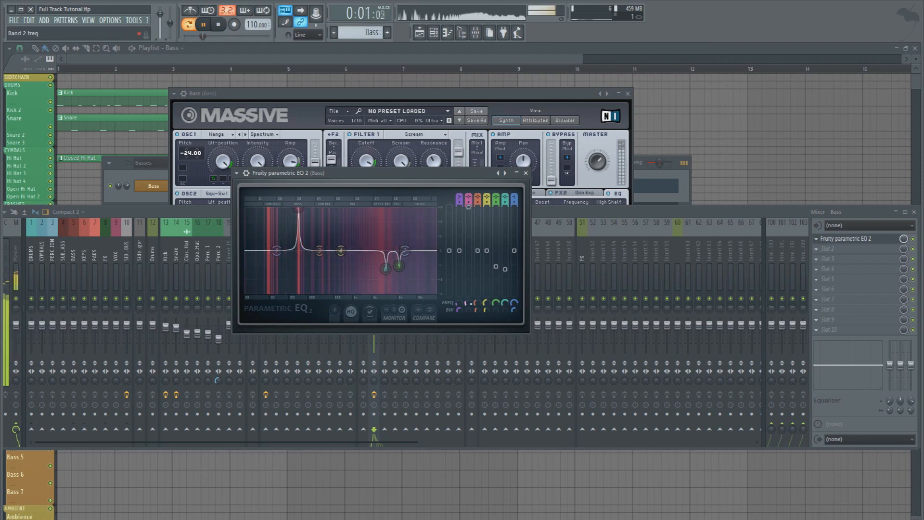
{"action": "left_click_drag", "start_coordinate": [291, 207], "coordinate": [288, 208]}
{"action": "left_click_drag", "start_coordinate": [469, 303], "coordinate": [468, 298]}
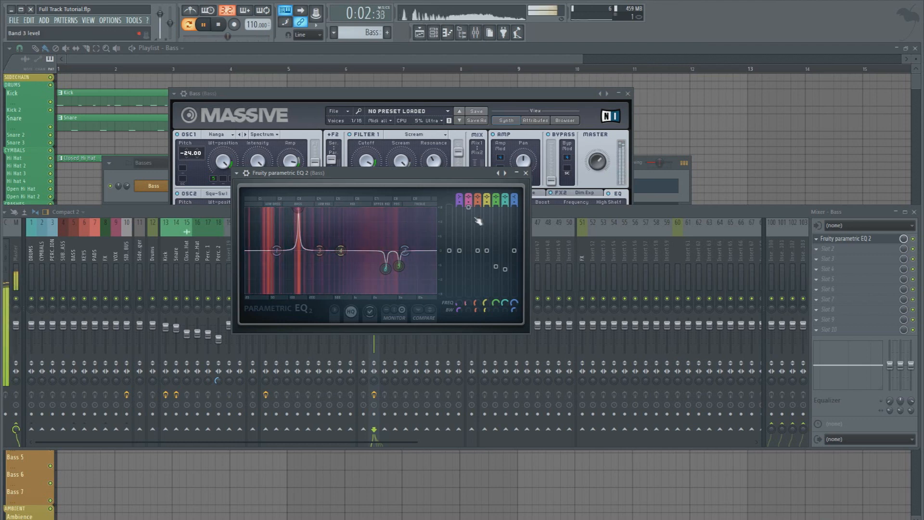
{"action": "left_click_drag", "start_coordinate": [469, 207], "coordinate": [468, 272]}
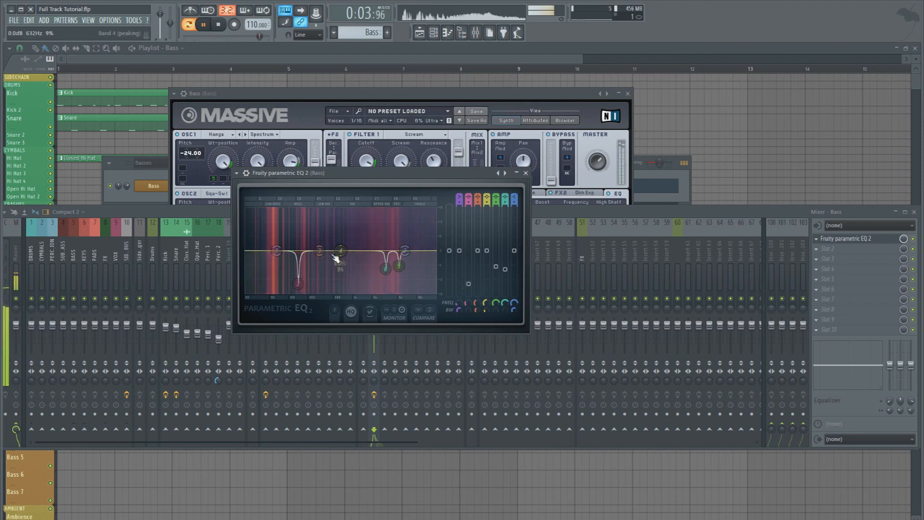
- Set bands 4 and 3 as neighbouring narrow cuts around 300 Hz while listening to the bass
{"action": "left_click_drag", "start_coordinate": [341, 242], "coordinate": [322, 259]}
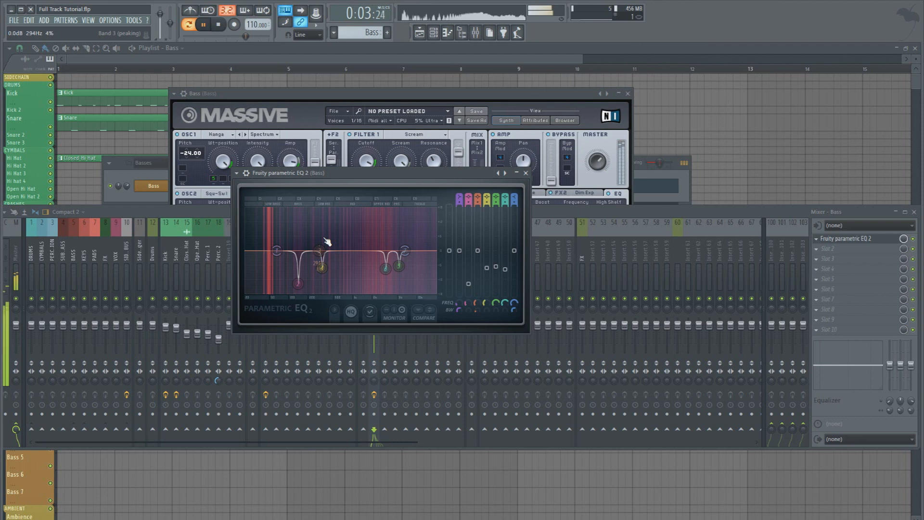
{"action": "left_click_drag", "start_coordinate": [320, 249], "coordinate": [329, 208]}
{"action": "left_click_drag", "start_coordinate": [477, 224], "coordinate": [477, 268]}
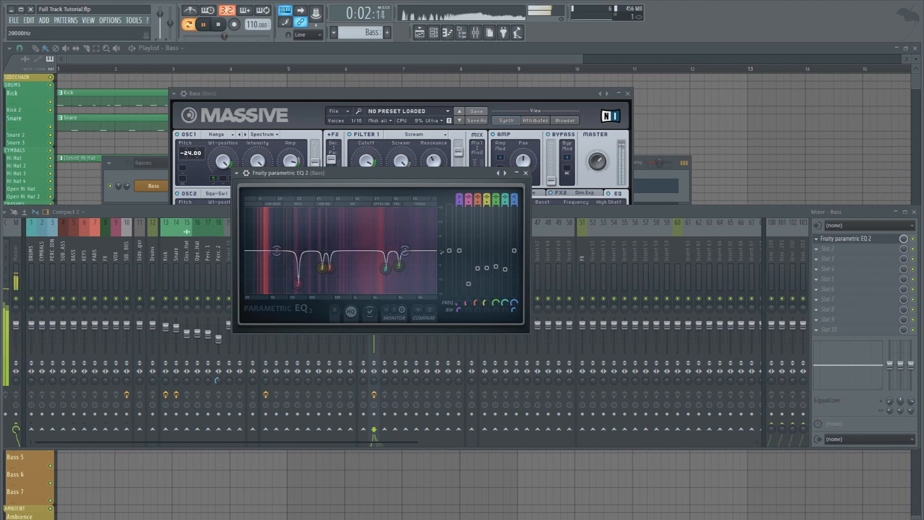
{"action": "left_click", "coordinate": [363, 297]}
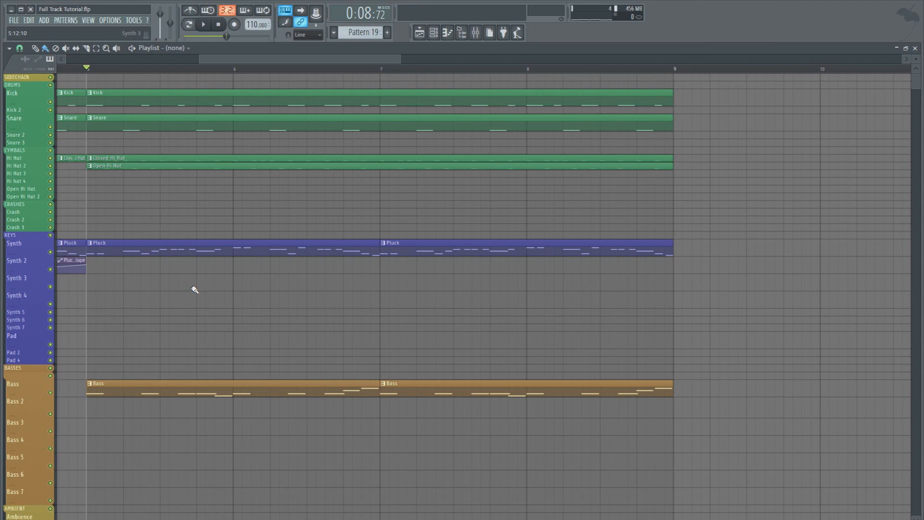
- Create a blue pattern named Chord Stabs and place it on the Synth 3 track at bar 5, two bars long
{"action": "key", "text": "F4"}
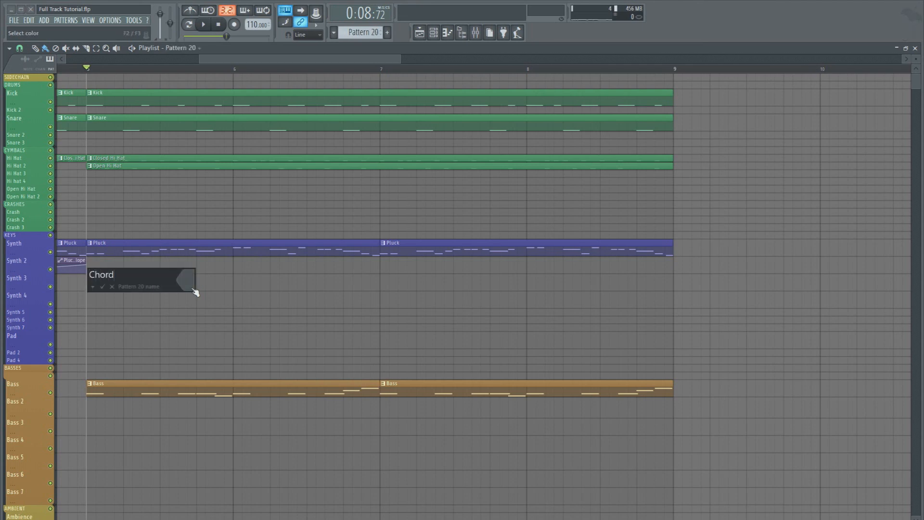
{"action": "left_click", "coordinate": [195, 292]}
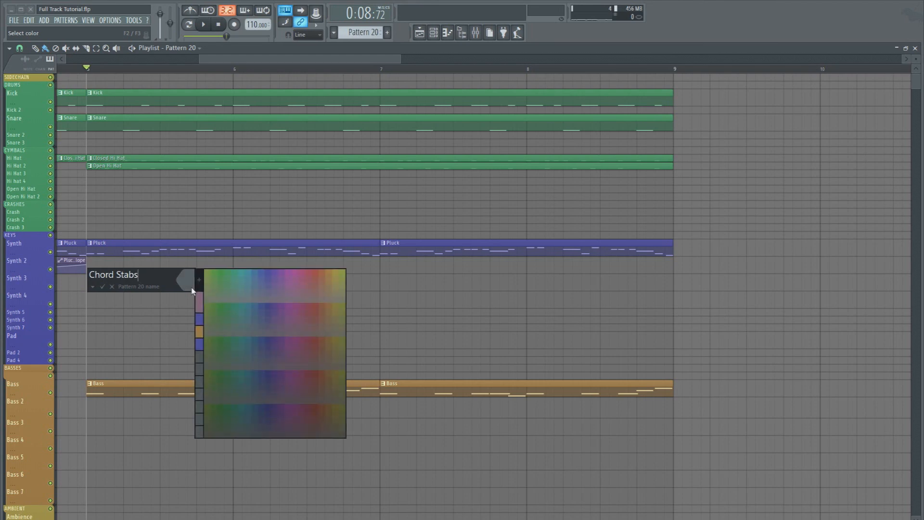
{"action": "left_click", "coordinate": [203, 317]}
{"action": "key", "text": "Return"}
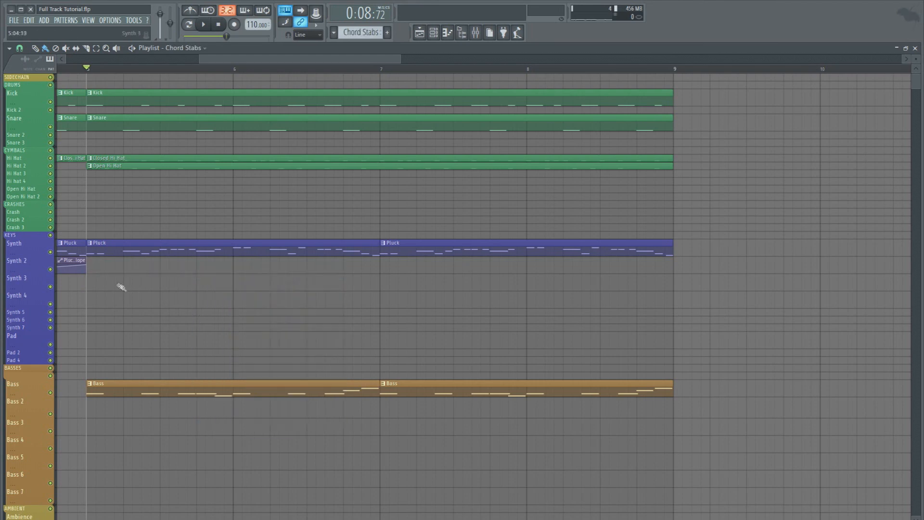
{"action": "mouse_move", "coordinate": [121, 287]}
{"action": "left_mouse_down"}
{"action": "mouse_move", "coordinate": [119, 275]}
{"action": "mouse_move", "coordinate": [104, 286]}
{"action": "left_mouse_up"}
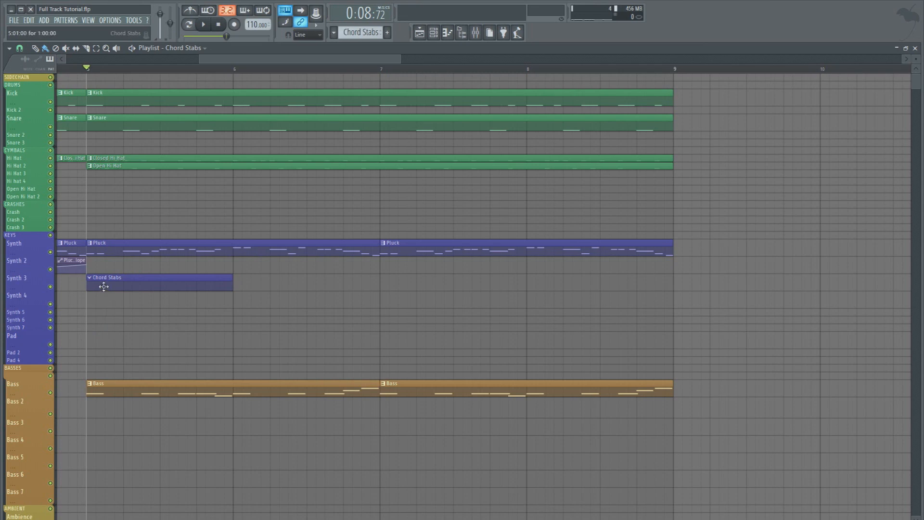
{"action": "left_click_drag", "start_coordinate": [233, 284], "coordinate": [380, 277]}
- Add a 3x Osc channel to the Synths group for the Chord Stabs pattern and lower its channel volume slightly
{"action": "double_click", "coordinate": [101, 285]}
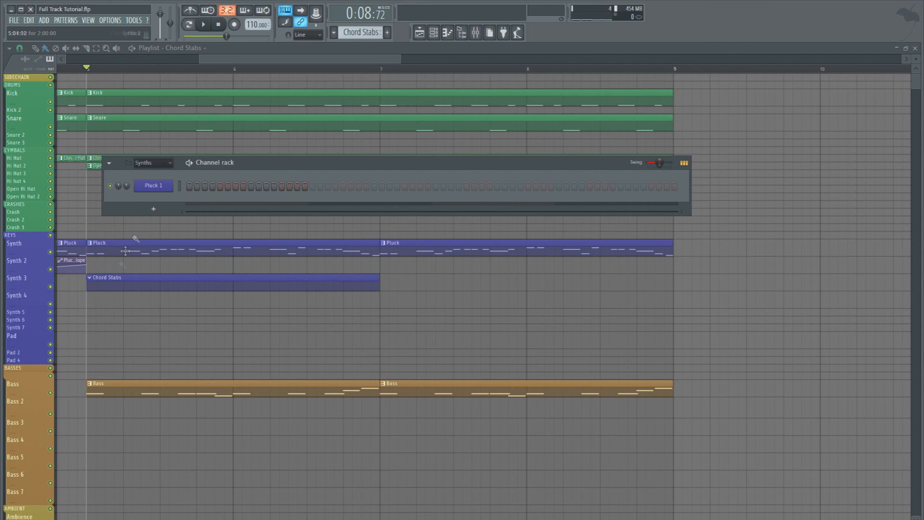
{"action": "left_click", "coordinate": [156, 209]}
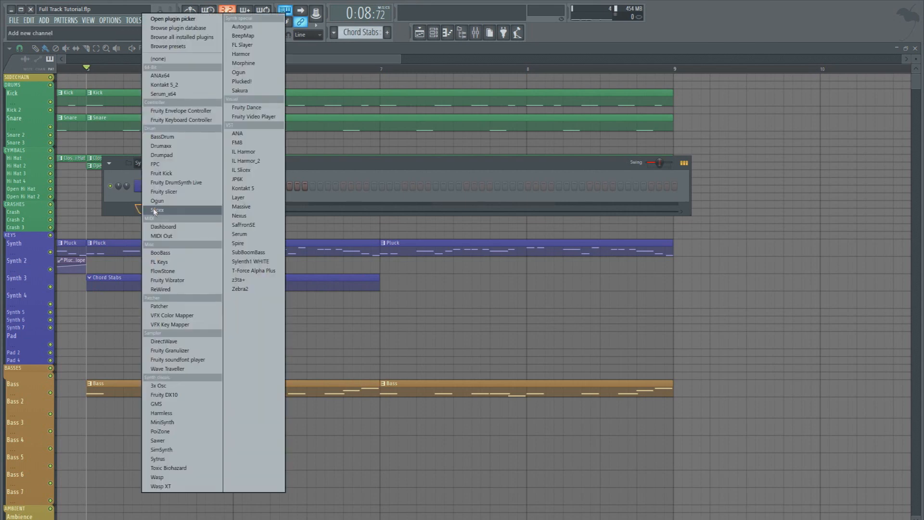
{"action": "left_click", "coordinate": [185, 382]}
{"action": "left_click_drag", "start_coordinate": [183, 118], "coordinate": [387, 132]}
{"action": "left_click_drag", "start_coordinate": [127, 199], "coordinate": [127, 207]}
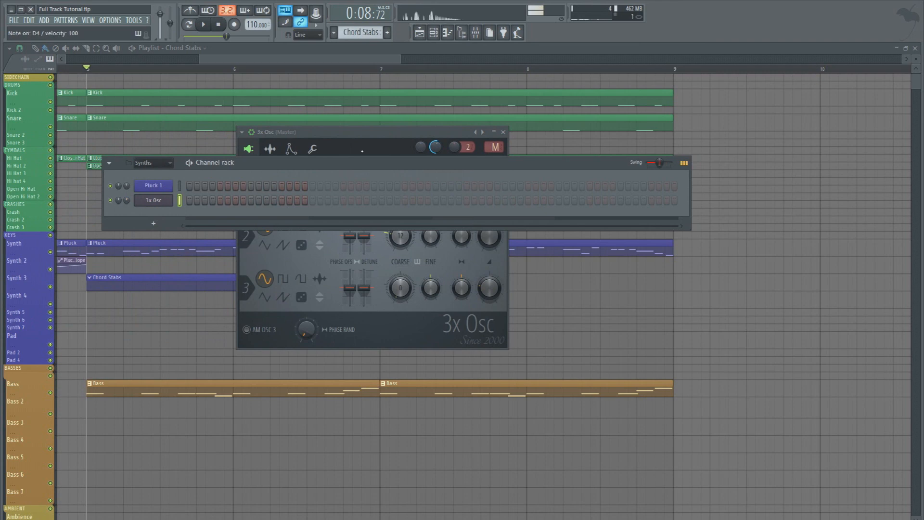
- Set all three 3x Osc oscillators to square waves, with slight stereo detune up on oscillator 3 and down on oscillator 2
{"action": "left_click", "coordinate": [166, 199]}
{"action": "left_click", "coordinate": [251, 132]}
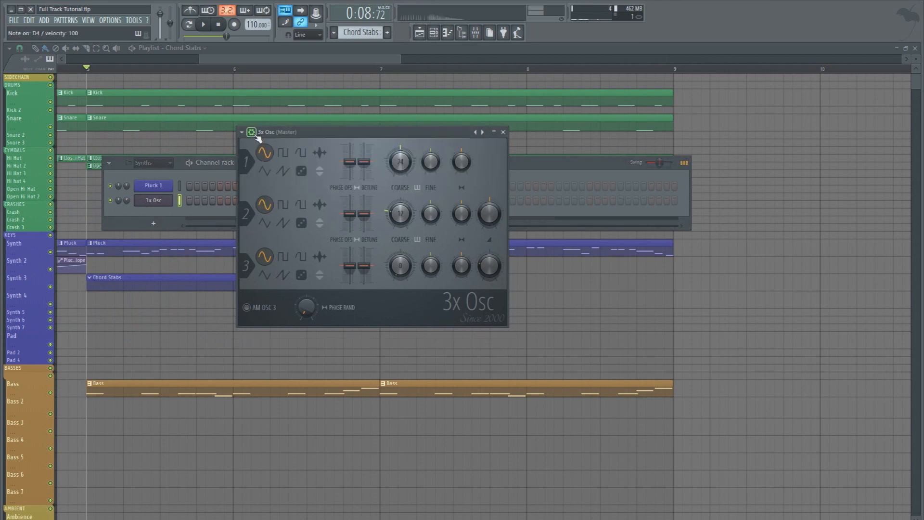
{"action": "left_click", "coordinate": [282, 152]}
{"action": "left_click", "coordinate": [283, 204]}
{"action": "left_click", "coordinate": [283, 257]}
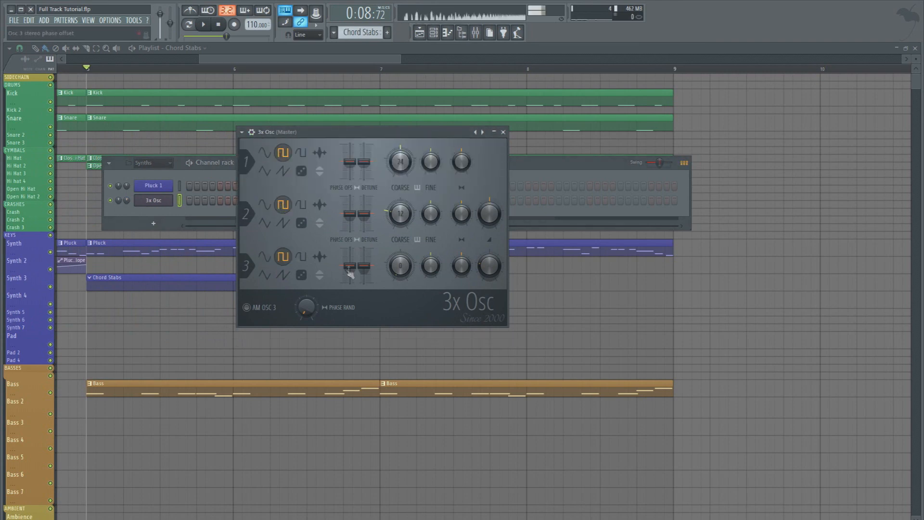
{"action": "left_click_drag", "start_coordinate": [364, 266], "coordinate": [364, 260]}
{"action": "left_click_drag", "start_coordinate": [364, 213], "coordinate": [364, 217]}
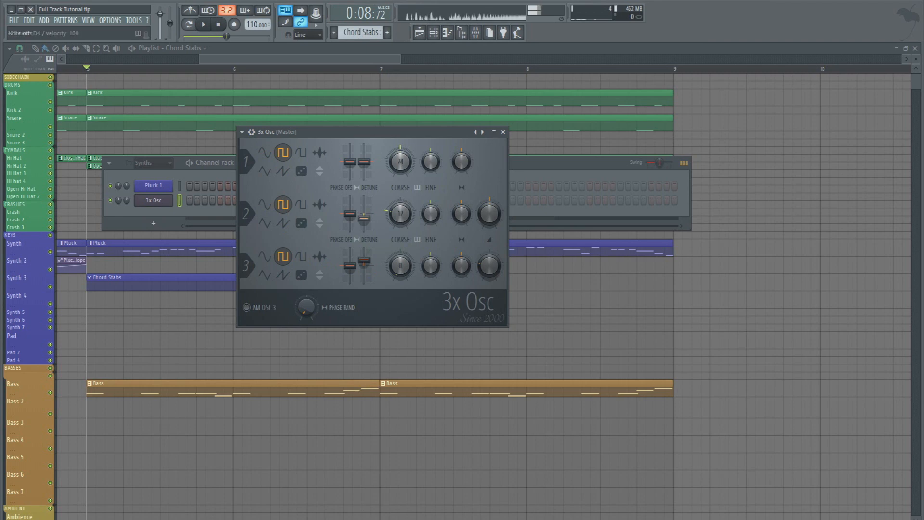
- Widen the 3x Osc stereo detune, lowering oscillator 2 and raising oscillator 3 to +26 cents, while auditioning notes
{"action": "left_click_drag", "start_coordinate": [462, 214], "coordinate": [461, 223]}
{"action": "key", "text": "x"}
{"action": "key", "text": "x"}
{"action": "key", "text": "x"}
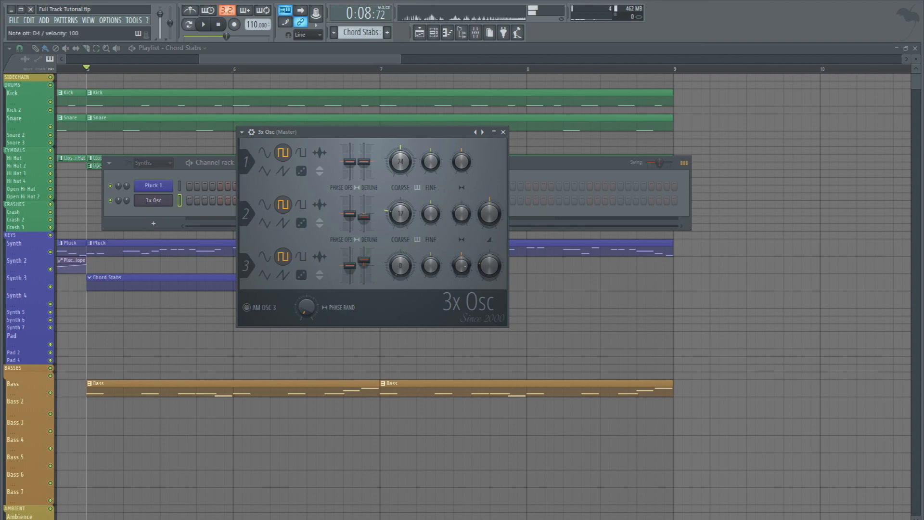
{"action": "key", "text": "x"}
{"action": "key", "text": "x"}
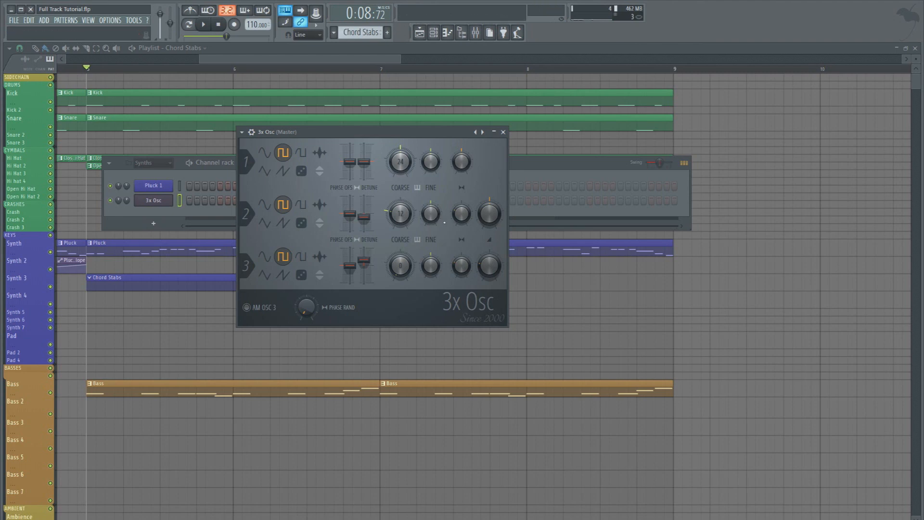
{"action": "left_click_drag", "start_coordinate": [364, 217], "coordinate": [366, 226]}
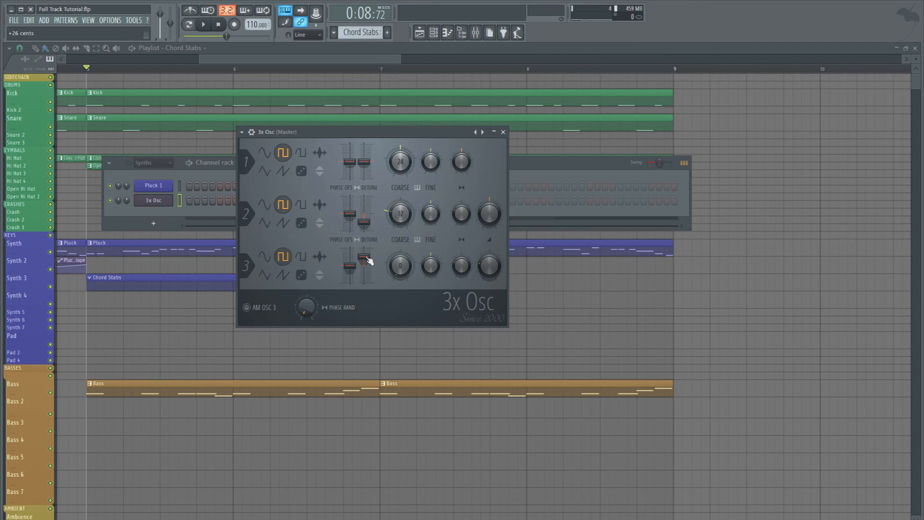
- Open the 3x Osc piano roll and enter a short F#4, C#5 and A5 chord starting slightly after step 2
{"action": "left_click", "coordinate": [241, 132]}
{"action": "left_click", "coordinate": [255, 143]}
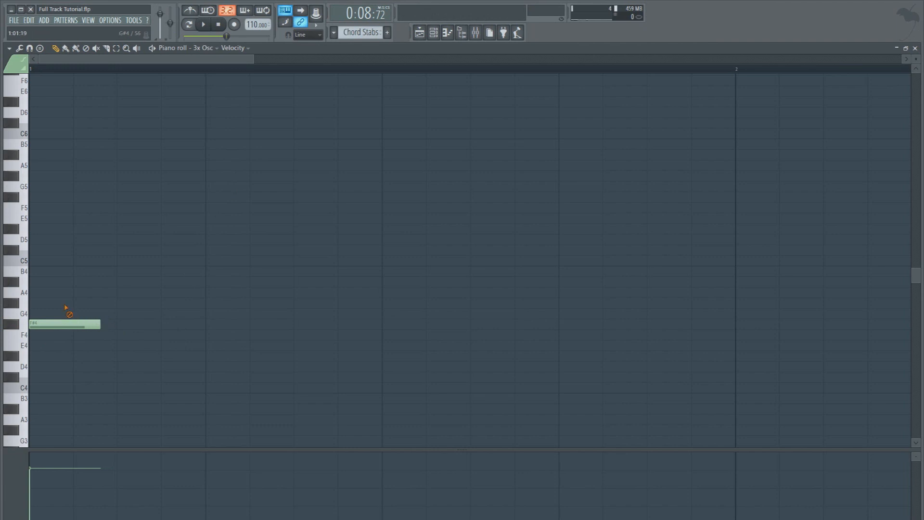
{"action": "scroll", "coordinate": [41, 302], "scroll_direction": "up", "scroll_amount": 1}
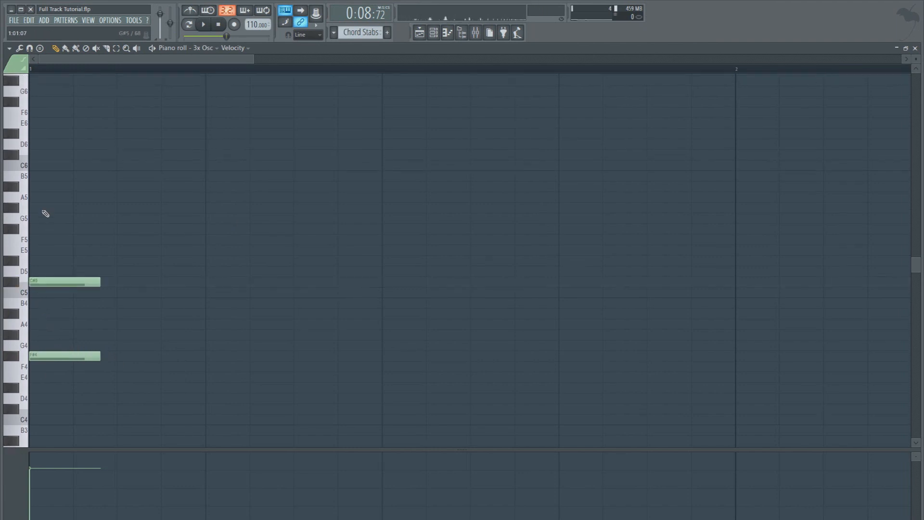
{"action": "left_click_drag", "start_coordinate": [85, 392], "coordinate": [131, 205]}
{"action": "key", "text": "space"}
{"action": "key", "text": "space"}
{"action": "key", "text": "space"}
{"action": "key", "text": "space"}
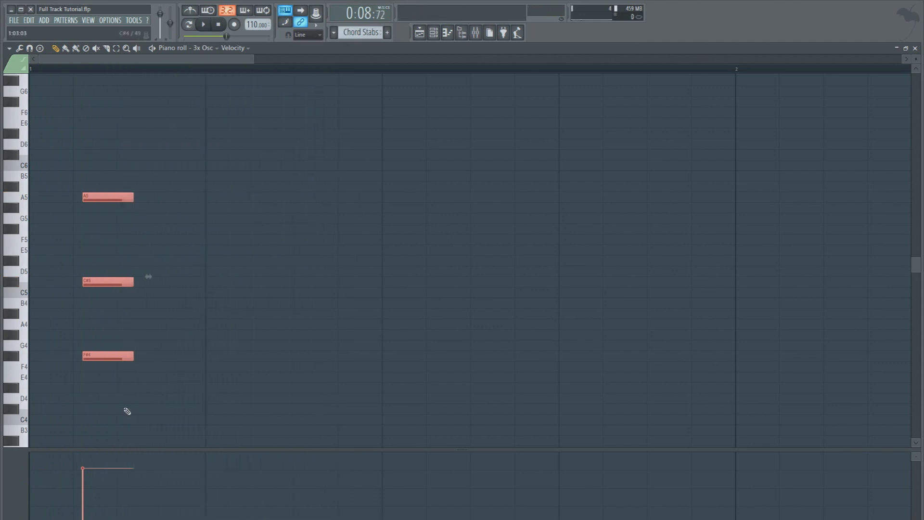
- Duplicate the three-note chord and place the copy at step 7, checking the timing with playback
{"action": "key", "text": "ctrl+b"}
{"action": "key", "text": "space"}
{"action": "left_click_drag", "start_coordinate": [186, 197], "coordinate": [321, 198]}
{"action": "key", "text": "space"}
{"action": "key", "text": "space"}
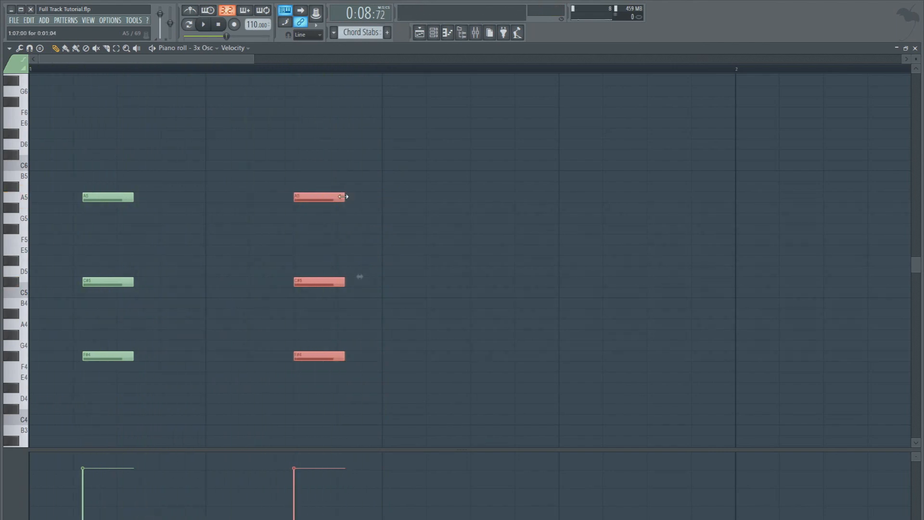
- Shorten the step 7 chord to 19 ticks and duplicate it as a third stab slightly after step 8
{"action": "key", "text": "ctrl+b"}
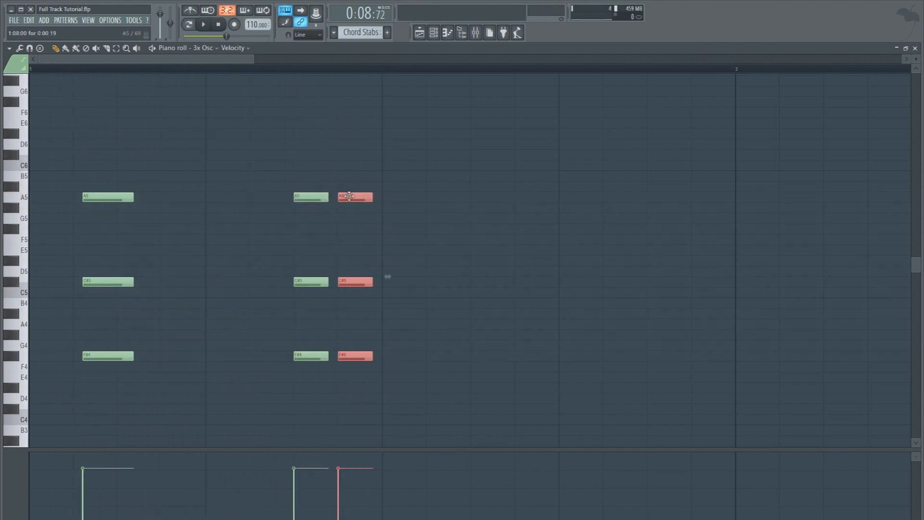
{"action": "key", "text": "space"}
{"action": "key", "text": "space"}
- Duplicate the chord as a fourth stab at step 10, lengthen it slightly and play back the rhythm
{"action": "key", "text": "ctrl+b"}
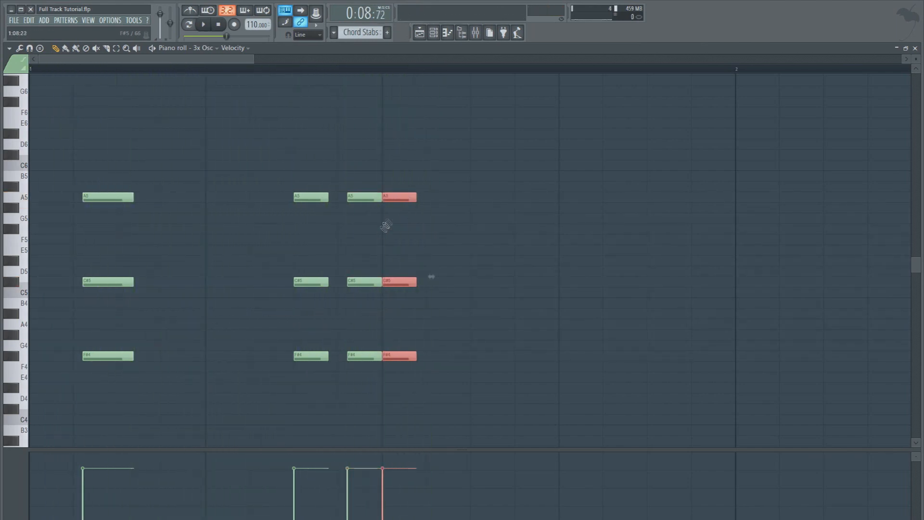
{"action": "key", "text": "space"}
{"action": "left_click_drag", "start_coordinate": [396, 198], "coordinate": [433, 199]}
{"action": "key", "text": "space"}
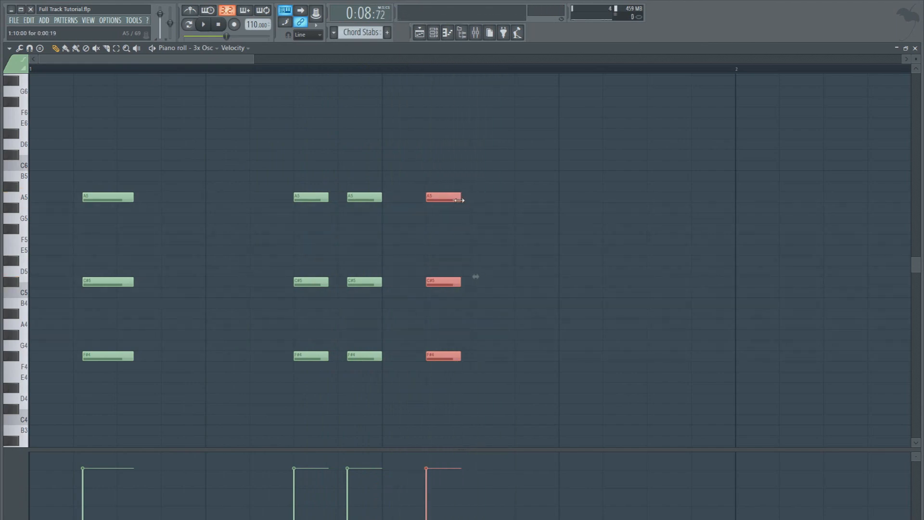
{"action": "key", "text": "space"}
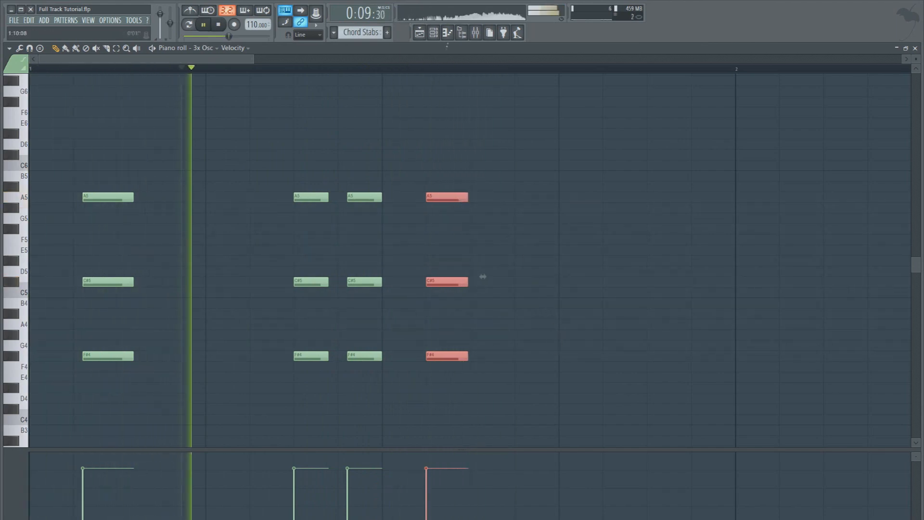
{"action": "scroll", "coordinate": [466, 73], "scroll_direction": "down", "scroll_amount": 3}
{"action": "key", "text": "space"}
{"action": "scroll", "coordinate": [466, 75], "scroll_direction": "down", "scroll_amount": 1}
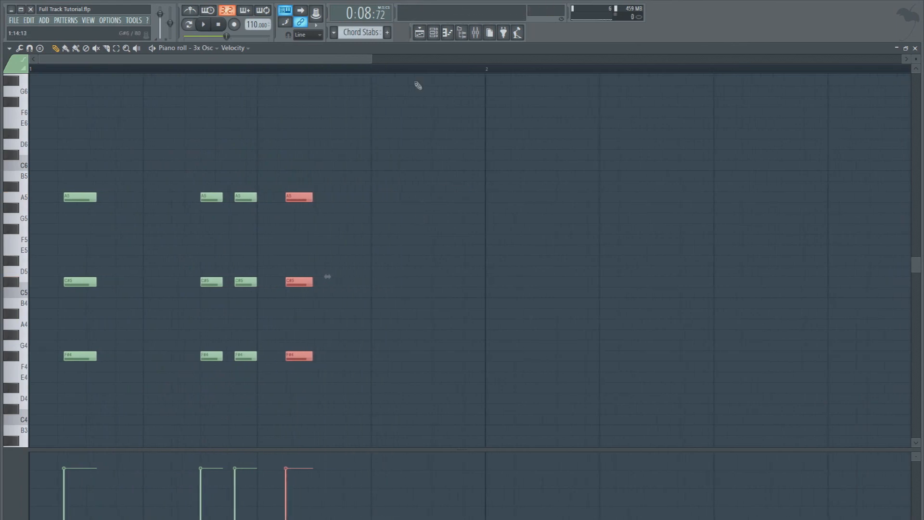
- Place a longer A4 note at step 13 as the start of the next chord
{"action": "left_click", "coordinate": [380, 325]}
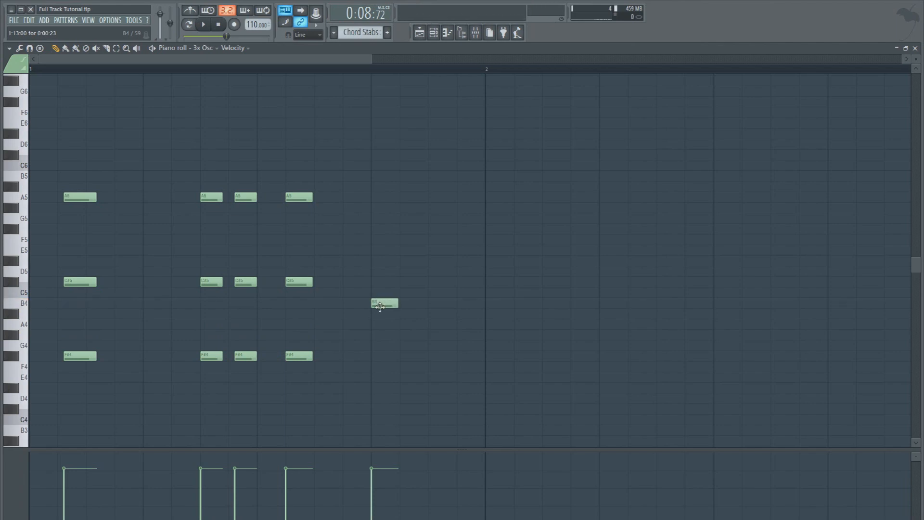
{"action": "left_click_drag", "start_coordinate": [380, 306], "coordinate": [383, 326]}
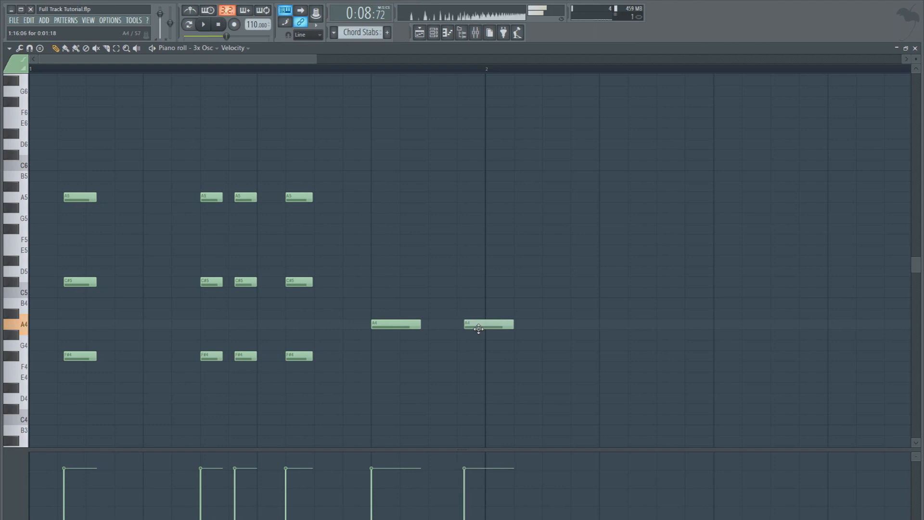
- Shorten the last A4 note and stack copied C#5 and E5 notes above both A4 notes at the end of bar 1
{"action": "left_click_drag", "start_coordinate": [499, 308], "coordinate": [384, 275]}
{"action": "key", "text": "ctrl+b"}
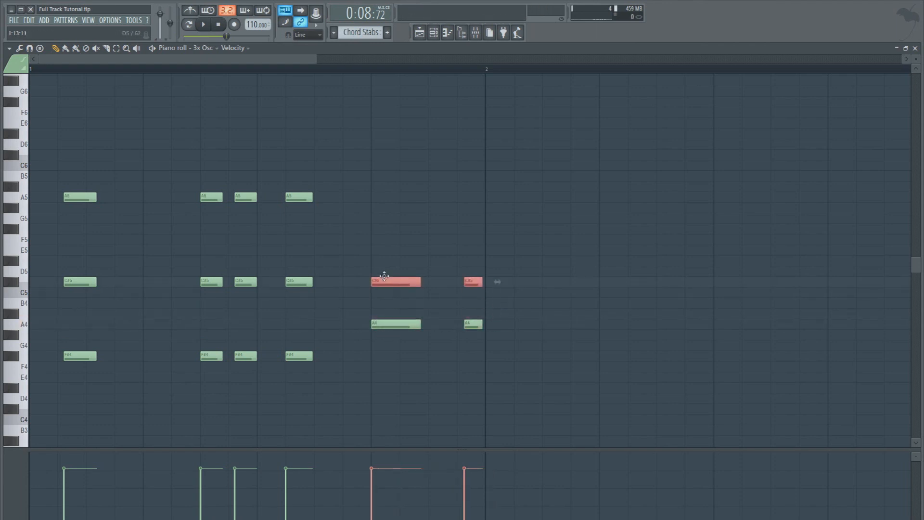
{"action": "key", "text": "ctrl+v"}
{"action": "left_click_drag", "start_coordinate": [422, 328], "coordinate": [378, 241]}
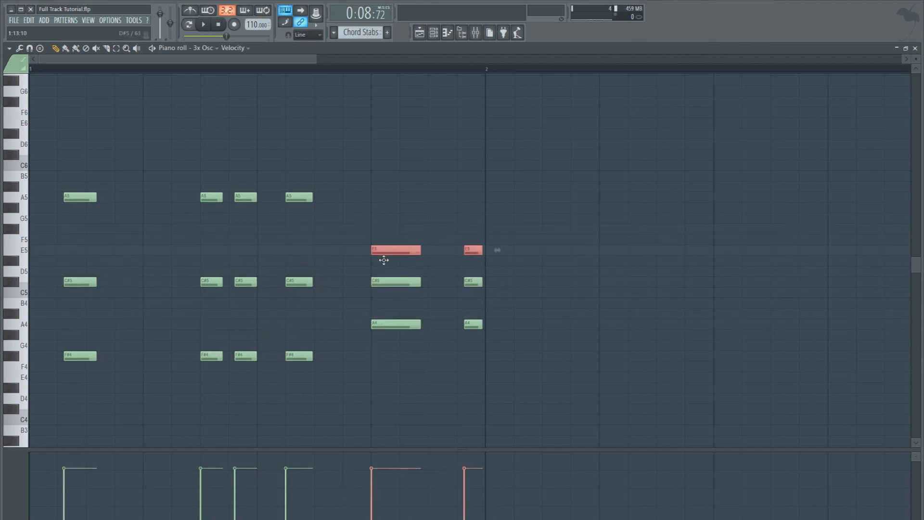
- Revoice the last two chords of bar 1 as A4-E5-C#6 and B4-F#5-C#6 and play the pattern back
{"action": "left_click_drag", "start_coordinate": [377, 283], "coordinate": [397, 138]}
{"action": "left_click_drag", "start_coordinate": [484, 355], "coordinate": [470, 133]}
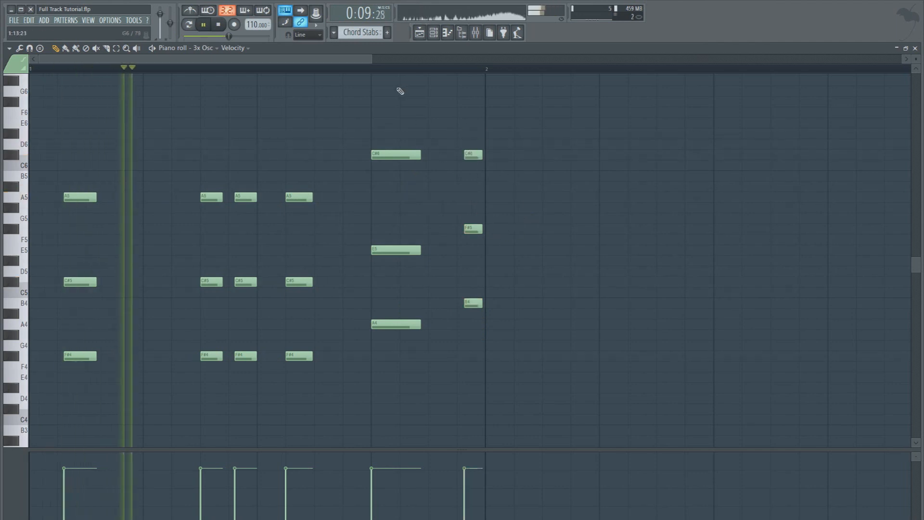
{"action": "key", "text": "space"}
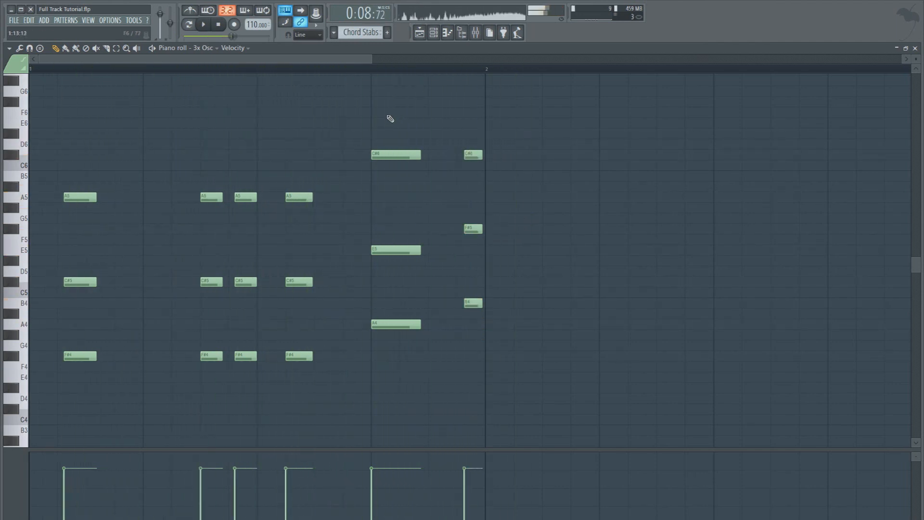
- Duplicate the whole bar 1 chord pattern into bar 2 and listen to both bars
{"action": "left_click_drag", "start_coordinate": [639, 396], "coordinate": [35, 76]}
{"action": "left_click_drag", "start_coordinate": [80, 198], "coordinate": [528, 195]}
{"action": "key", "text": "space"}
{"action": "key", "text": "ctrl+d"}
{"action": "scroll", "coordinate": [475, 72], "scroll_direction": "down", "scroll_amount": 1}
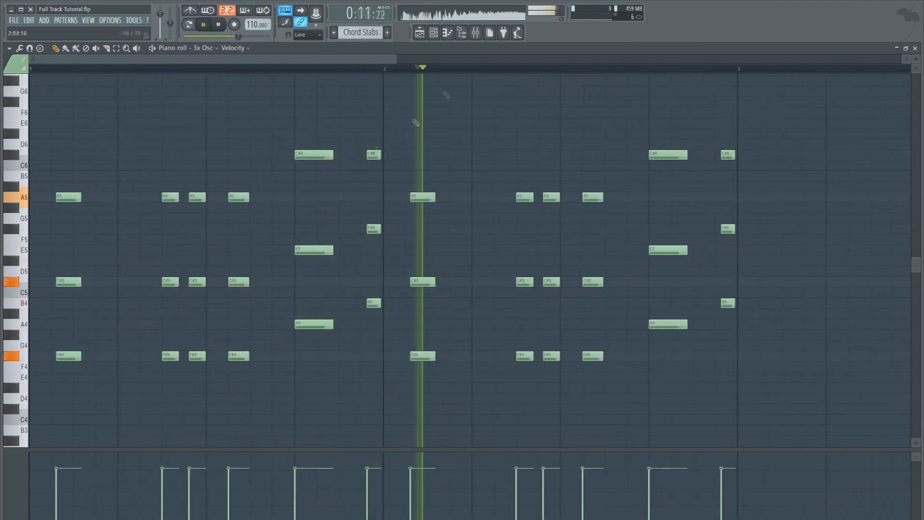
{"action": "key", "text": "space"}
- Copy the fourth F#4-C#5-A5 stab of bar 1 to just before the A4-E5-C#6 chord and trim it to 0:00:18
{"action": "left_click_drag", "start_coordinate": [250, 395], "coordinate": [230, 162]}
{"action": "key", "text": "ctrl+b"}
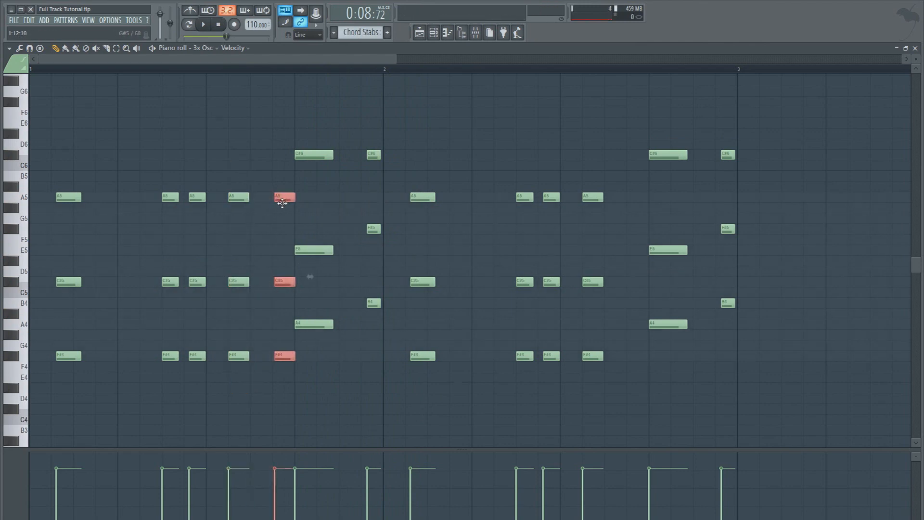
{"action": "key", "text": "space"}
{"action": "left_click_drag", "start_coordinate": [292, 201], "coordinate": [288, 199]}
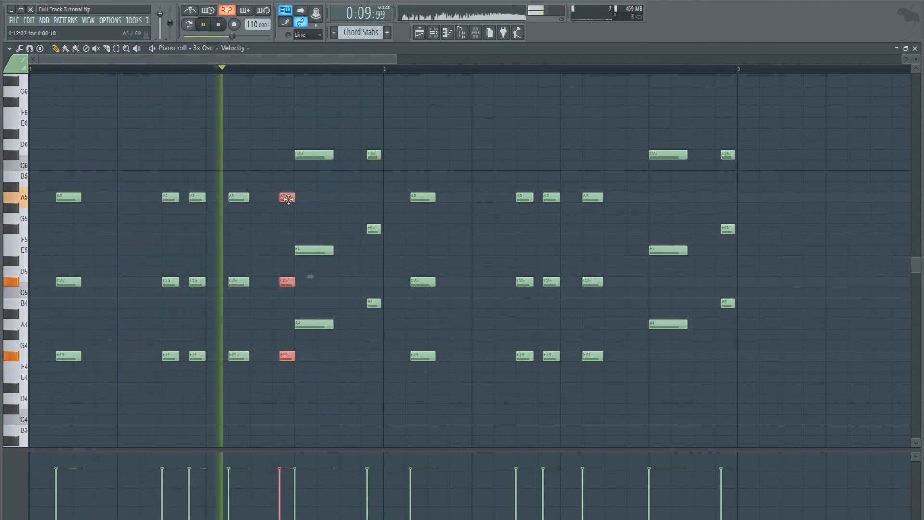
{"action": "key", "text": "space"}
- Lengthen the A4-E5-C#6 chords in bars 1 and 2 by the same amount and play the result
{"action": "left_click_drag", "start_coordinate": [332, 347], "coordinate": [324, 144]}
{"action": "key", "text": "space"}
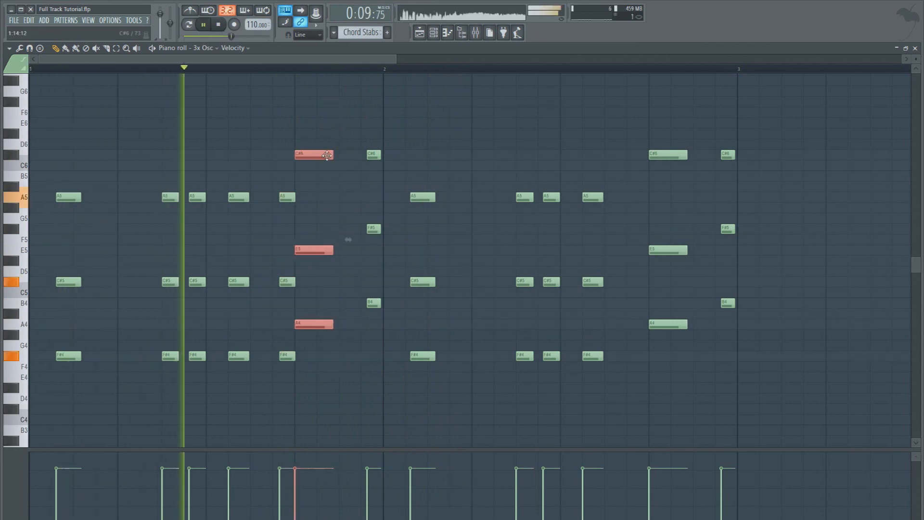
{"action": "left_click_drag", "start_coordinate": [333, 156], "coordinate": [358, 158]}
{"action": "key", "text": "space"}
{"action": "left_click_drag", "start_coordinate": [685, 361], "coordinate": [684, 153]}
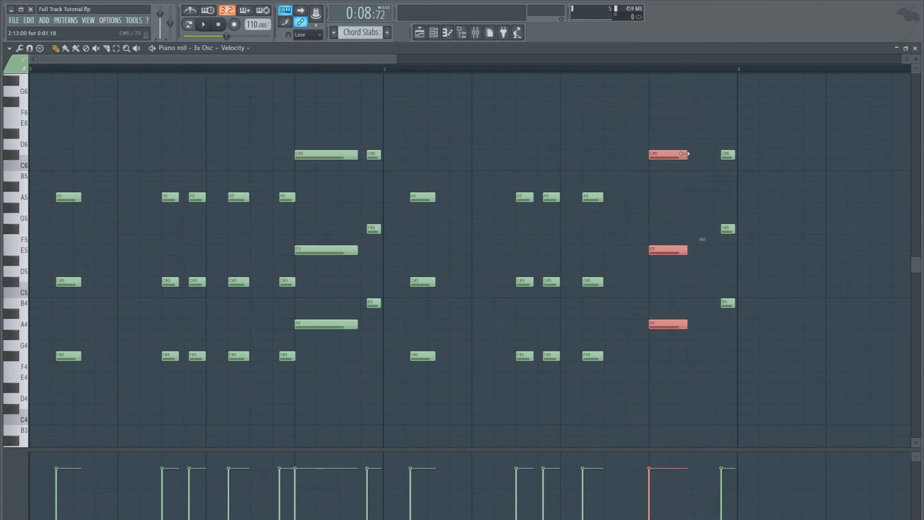
{"action": "left_click", "coordinate": [433, 32]}
{"action": "key", "text": "space"}
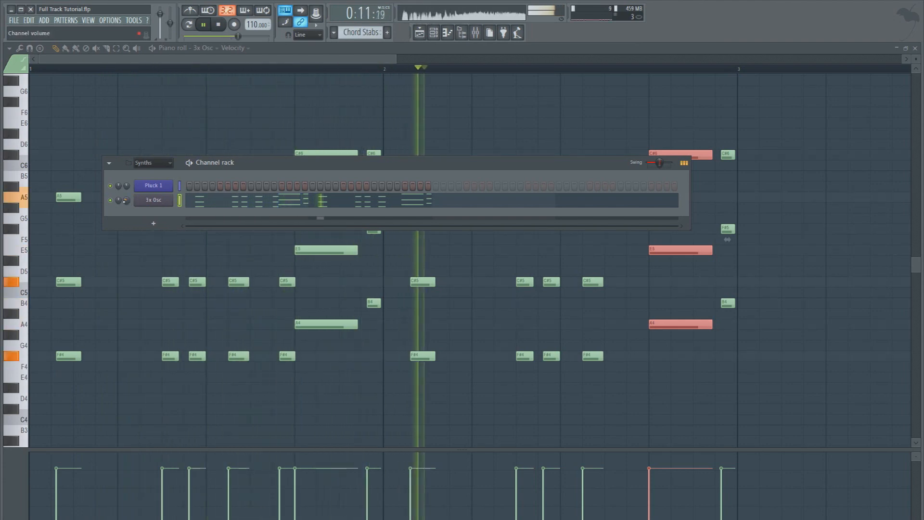
- Shorten the A4-E5-C#6 chords in both bars together and clear the note selection
{"action": "left_click_drag", "start_coordinate": [354, 384], "coordinate": [346, 149]}
{"action": "left_click_drag", "start_coordinate": [664, 143], "coordinate": [674, 377]}
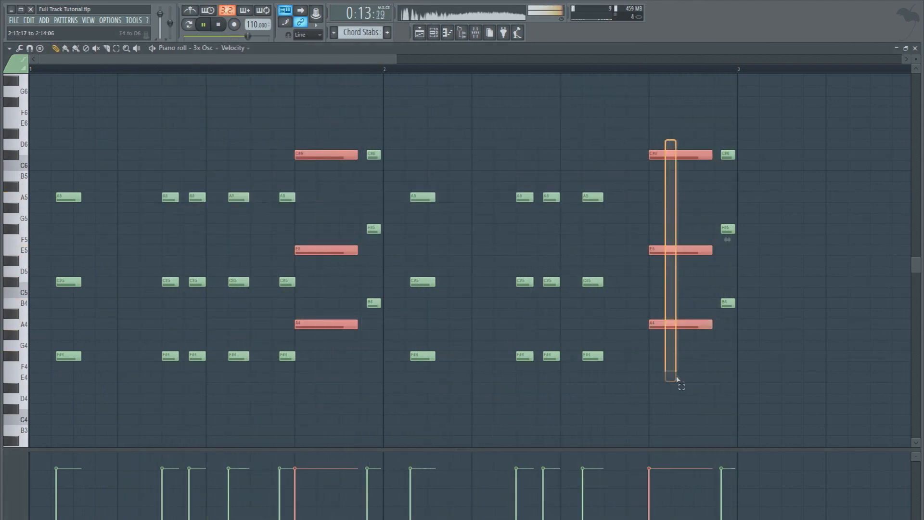
{"action": "left_click_drag", "start_coordinate": [712, 323], "coordinate": [692, 323]}
{"action": "key", "text": "space"}
{"action": "left_click", "coordinate": [722, 381]}
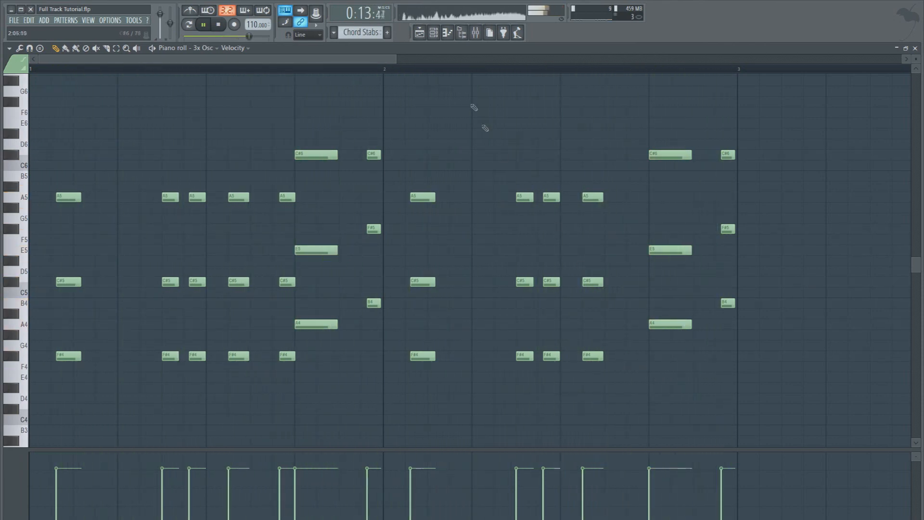
- Place a second Chord Stabs clip at bar 7 on the Synth 3 playlist track and play the arrangement
{"action": "left_click", "coordinate": [419, 33]}
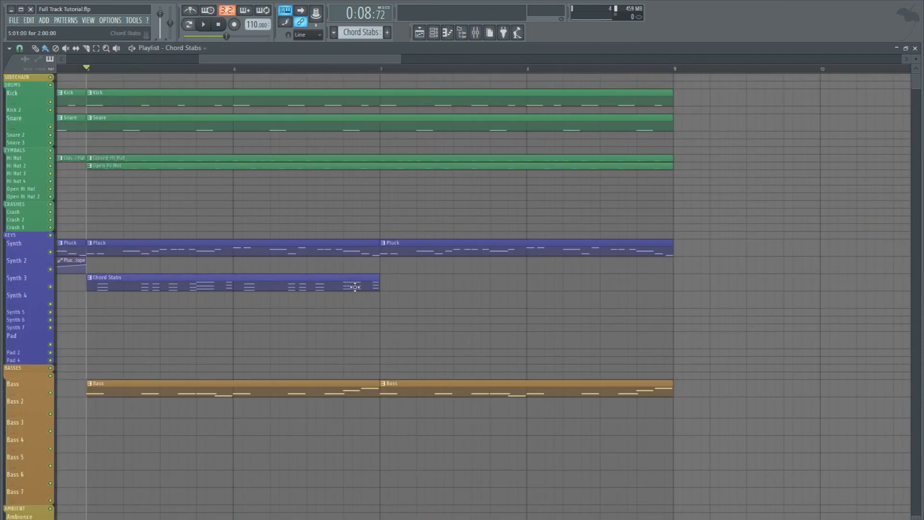
{"action": "left_click", "coordinate": [387, 282]}
{"action": "key", "text": "space"}
{"action": "key", "text": "F6"}
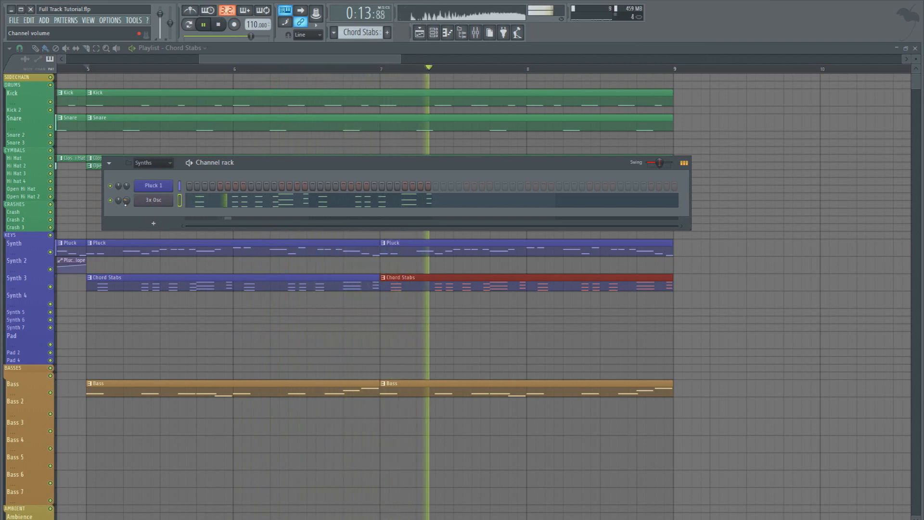
{"action": "left_click", "coordinate": [190, 321], "text": "ctrl"}
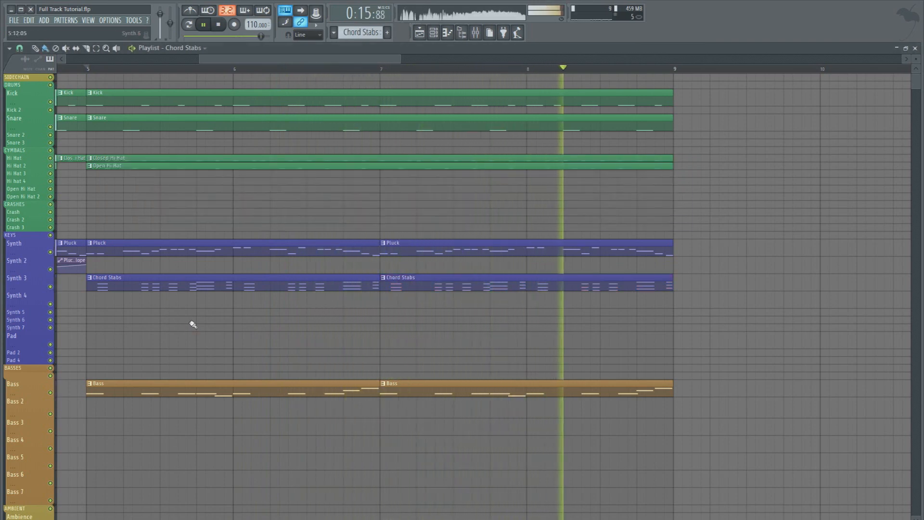
- Rename the 3x Osc channel to Chord Stabs and give it the same purple-blue colour as Pluck 1
{"action": "left_click", "coordinate": [434, 32]}
{"action": "key", "text": "space"}
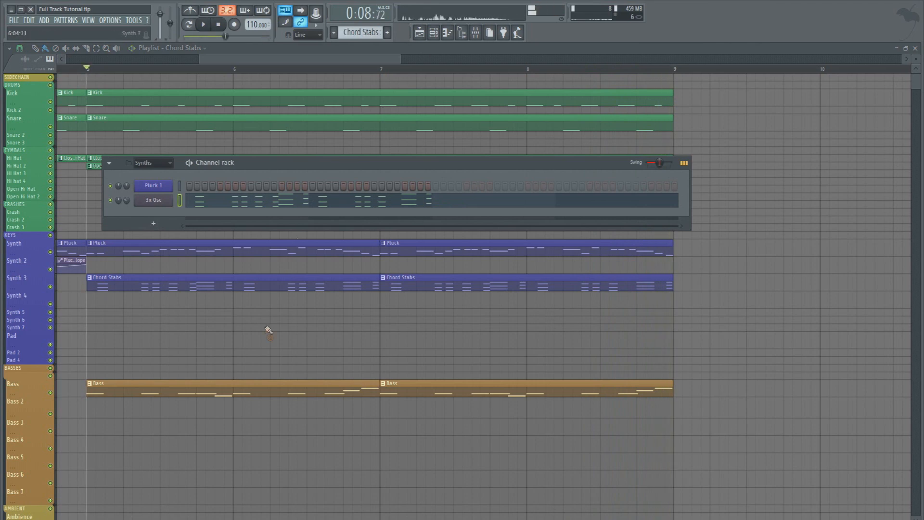
{"action": "left_click", "coordinate": [266, 328], "text": "ctrl"}
{"action": "left_click", "coordinate": [434, 32]}
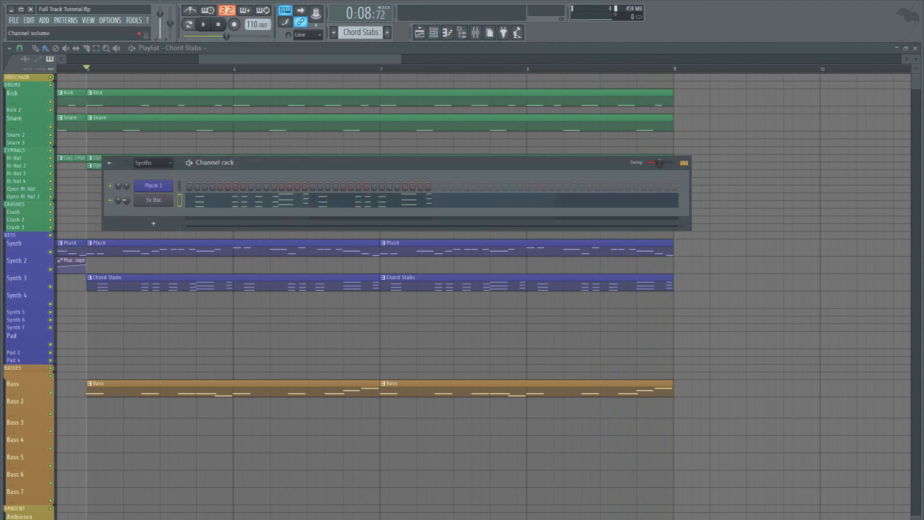
{"action": "right_click", "coordinate": [148, 206]}
{"action": "left_click", "coordinate": [193, 213]}
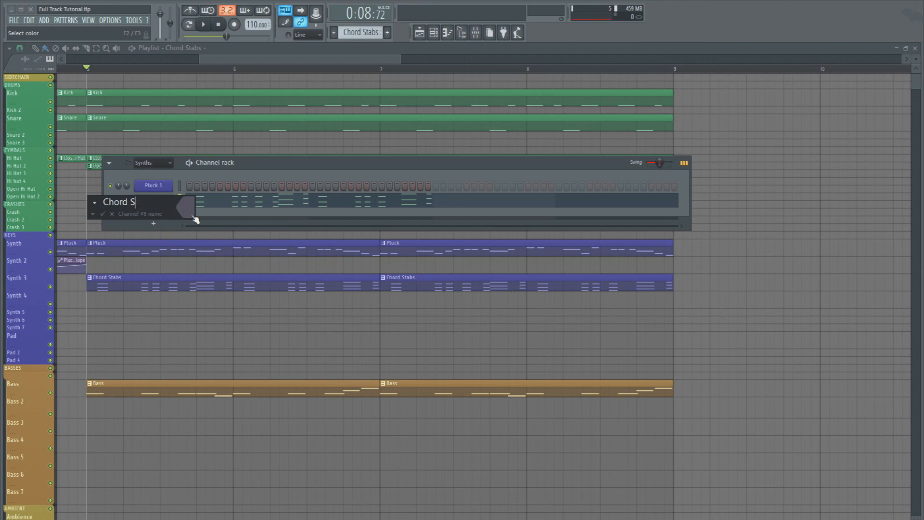
{"action": "left_click", "coordinate": [192, 218]}
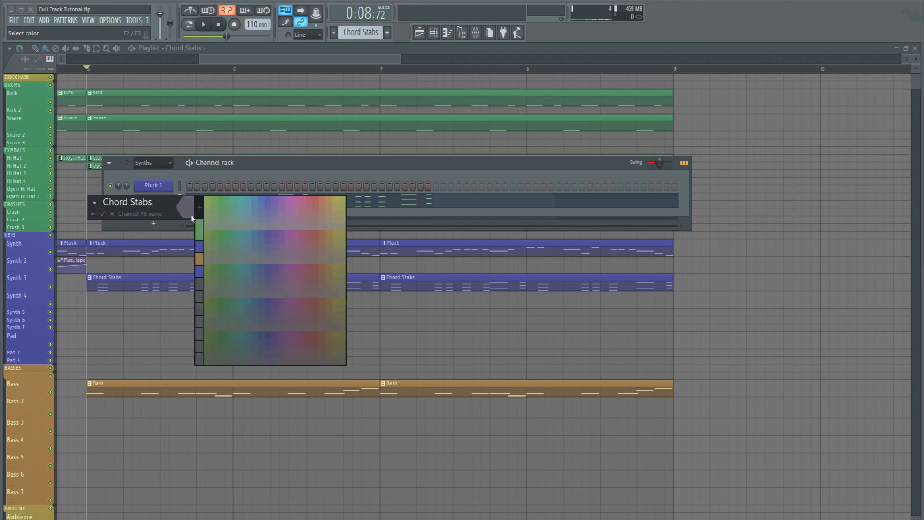
{"action": "left_click", "coordinate": [199, 249]}
{"action": "key", "text": "Return"}
- Route Chord Stabs to mixer track 23 and balance its level, lowering the fader to 42% (-15.2 dB)
{"action": "key", "text": "F9"}
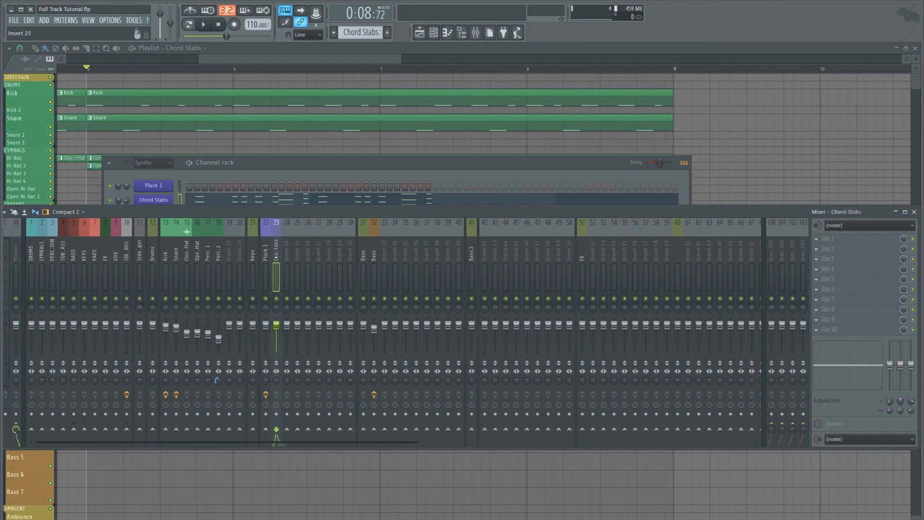
{"action": "key", "text": "space"}
{"action": "left_click_drag", "start_coordinate": [126, 200], "coordinate": [127, 197]}
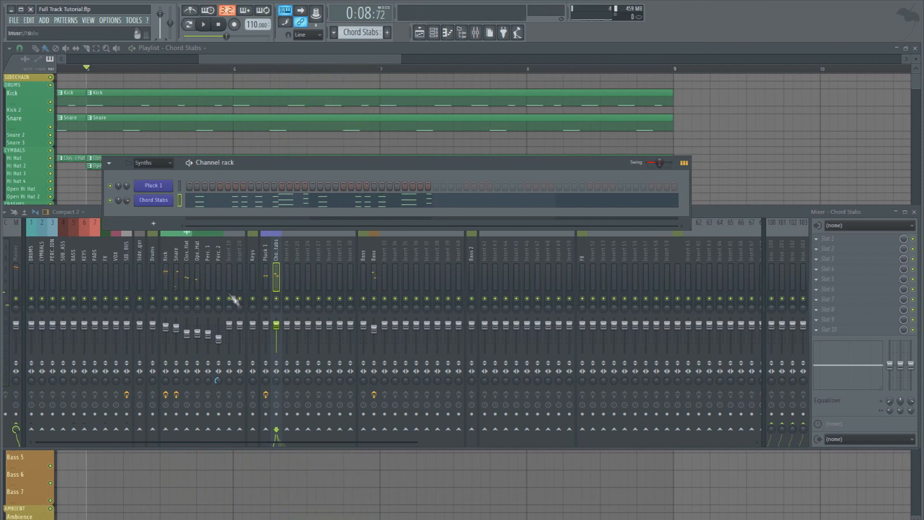
{"action": "left_click_drag", "start_coordinate": [277, 326], "coordinate": [277, 343]}
{"action": "key", "text": "space"}
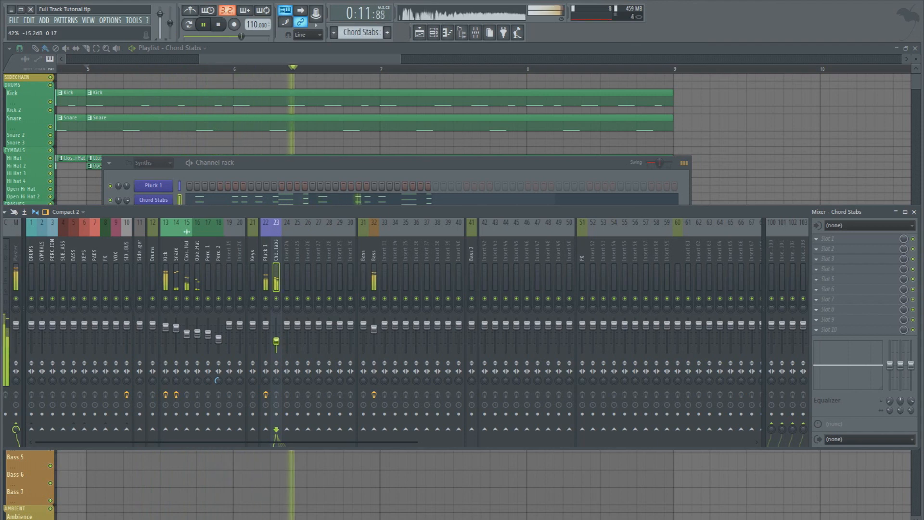
- Insert Fruity Parametric EQ 2 on Chord Stabs with a Steep 4 high pass on band 1 and a slight band 7 high-shelf cut
{"action": "left_click", "coordinate": [847, 238]}
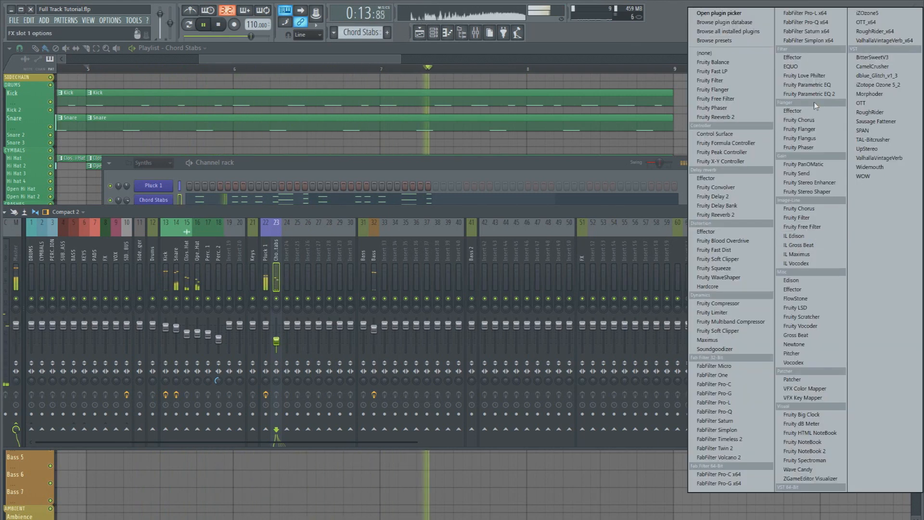
{"action": "left_click", "coordinate": [814, 131]}
{"action": "right_click", "coordinate": [53, 170]}
{"action": "mouse_move", "coordinate": [67, 195]}
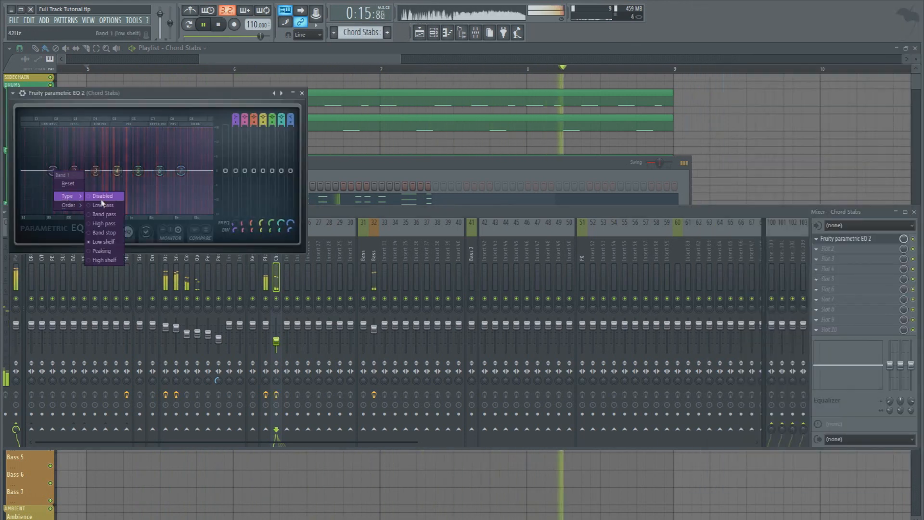
{"action": "left_click", "coordinate": [108, 215]}
{"action": "right_click", "coordinate": [52, 171]}
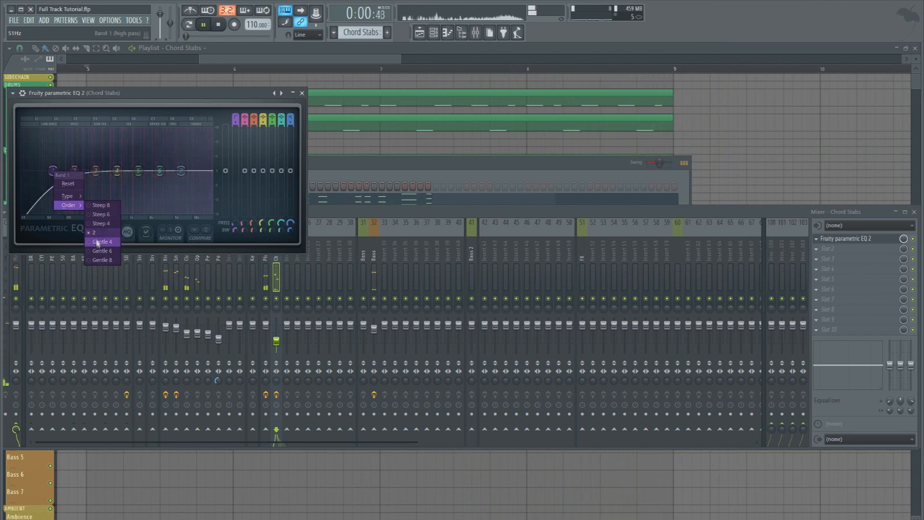
{"action": "left_click", "coordinate": [104, 223]}
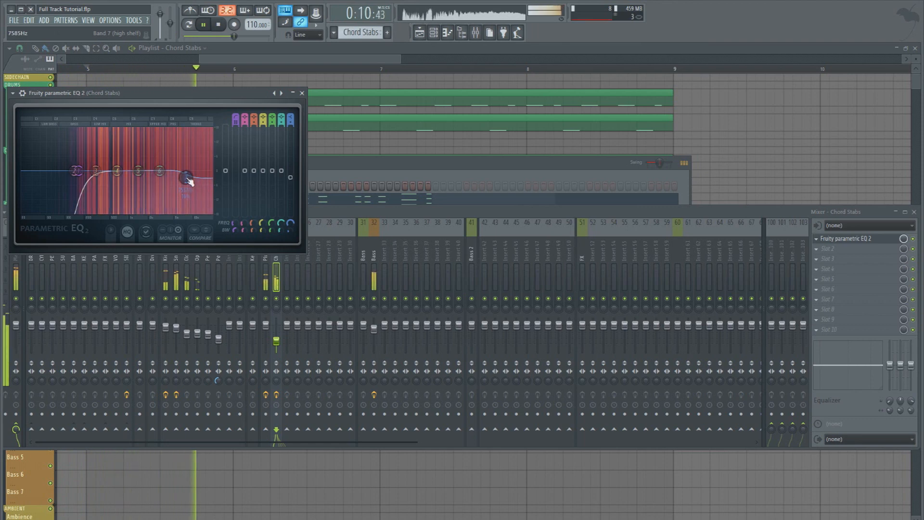
- Lower the Chord Stabs mixer fader slightly further and return to the playlist
{"action": "left_click", "coordinate": [277, 342]}
{"action": "left_click_drag", "start_coordinate": [277, 343], "coordinate": [278, 345]}
{"action": "left_click", "coordinate": [382, 484]}
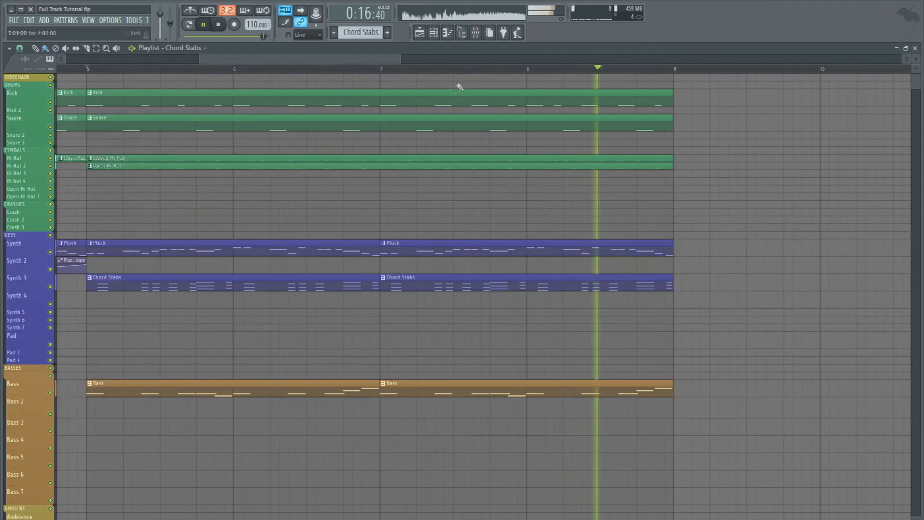
- Duplicate all drum, synth and bass clips of bars 5 to 8 to bar 9, then clear the selection during playback
{"action": "scroll", "coordinate": [458, 75], "scroll_direction": "down", "scroll_amount": 1}
{"action": "scroll", "coordinate": [460, 74], "scroll_direction": "down", "scroll_amount": 3}
{"action": "key", "text": "space"}
{"action": "scroll", "coordinate": [438, 226], "scroll_direction": "up", "scroll_amount": 4}
{"action": "left_click_drag", "start_coordinate": [836, 452], "coordinate": [87, 32]}
{"action": "key", "text": "ctrl+b"}
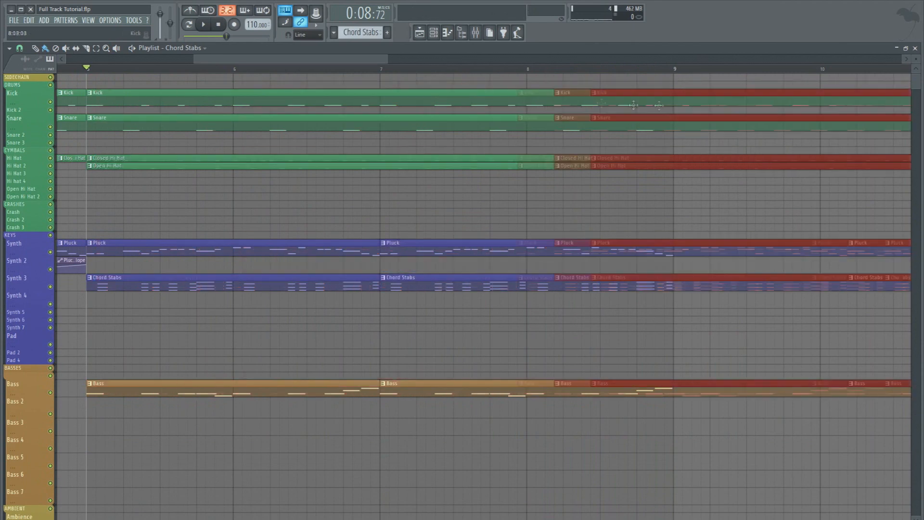
{"action": "scroll", "coordinate": [701, 64], "scroll_direction": "down", "scroll_amount": 4}
{"action": "key", "text": "space"}
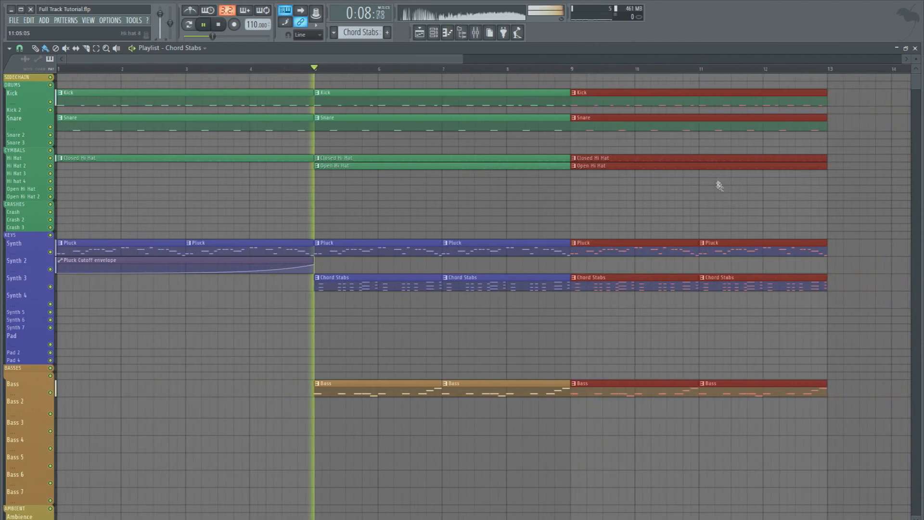
{"action": "key", "text": "ctrl+d"}
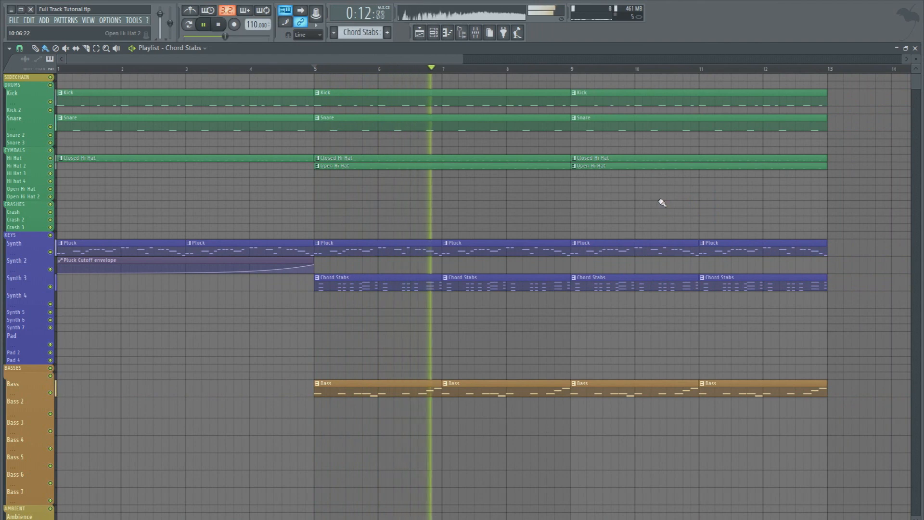
- Lower the Bass mixer track fader to 74% (-6.1 dB) while listening to the arrangement
{"action": "left_click", "coordinate": [473, 32]}
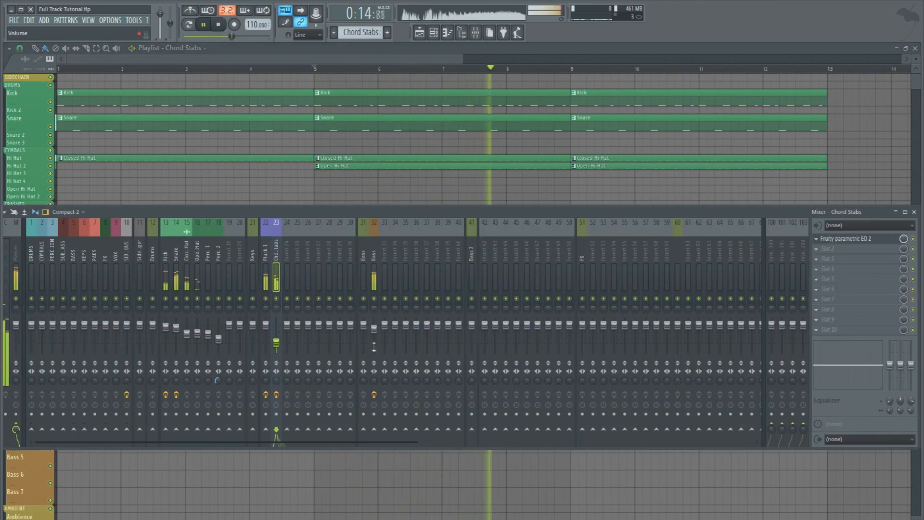
{"action": "left_click_drag", "start_coordinate": [375, 333], "coordinate": [375, 334]}
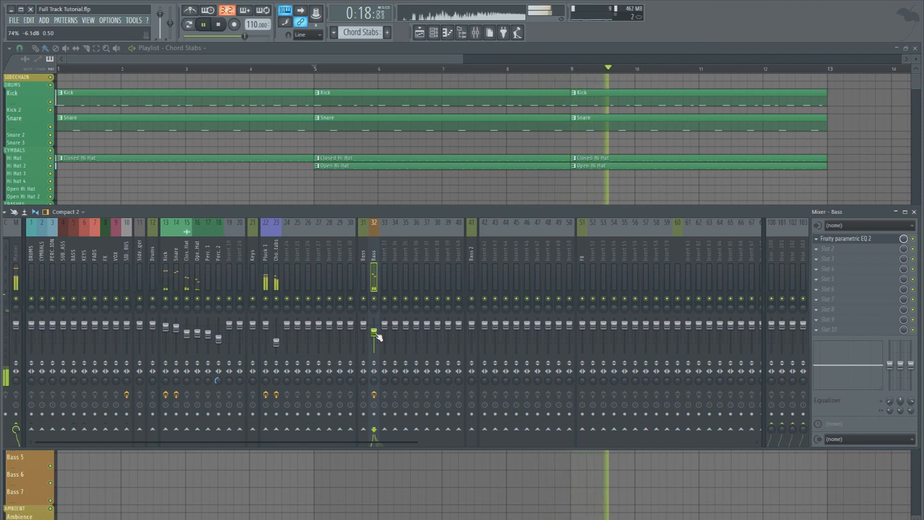
{"action": "key", "text": "F9"}
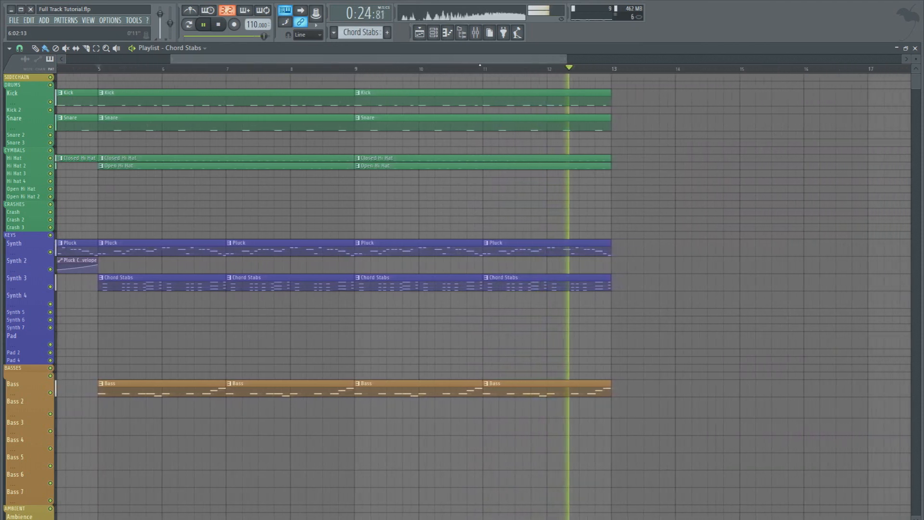
{"action": "key", "text": "space"}
- Create a new pattern named Ride and assign it a colour
{"action": "key", "text": "F4"}
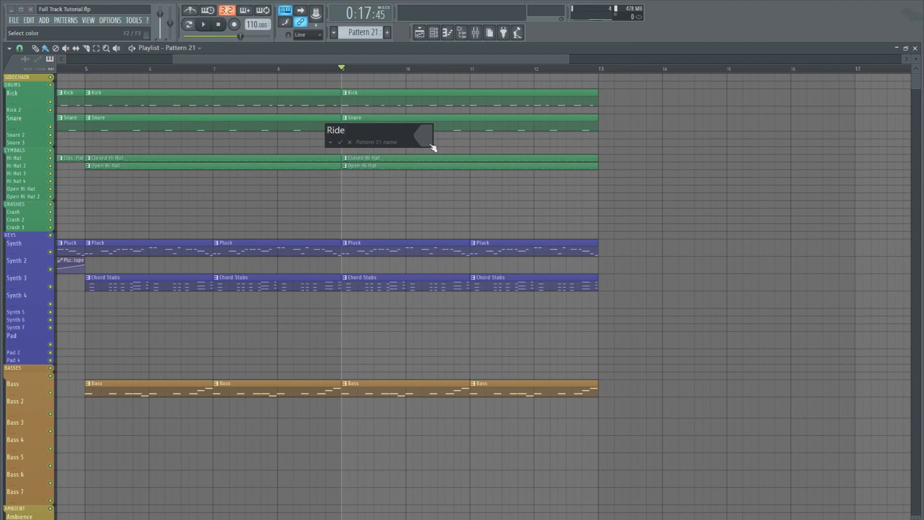
{"action": "left_click", "coordinate": [430, 146]}
{"action": "left_click", "coordinate": [468, 128]}
{"action": "key", "text": "Return"}
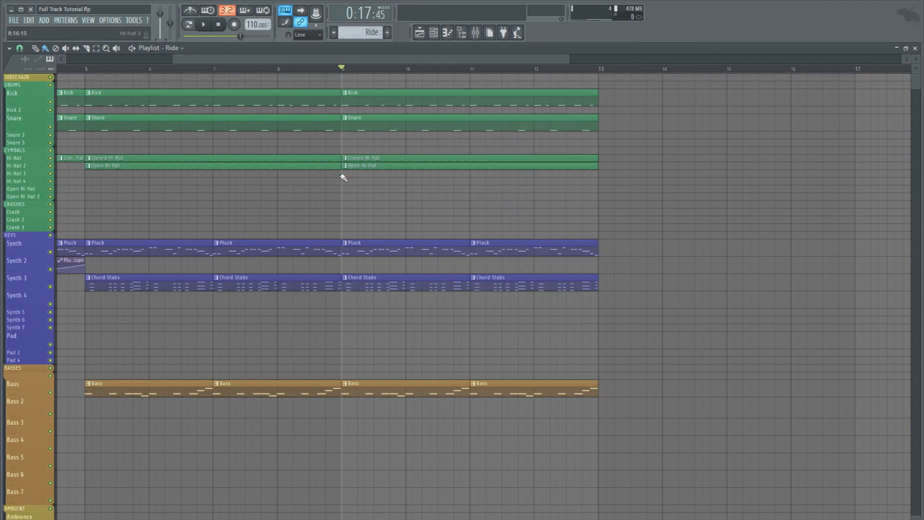
- Show the Drums channel group and add the BHK_PD_Ride Cymbal (5) sample from the browser as a new channel
{"action": "double_click", "coordinate": [362, 174]}
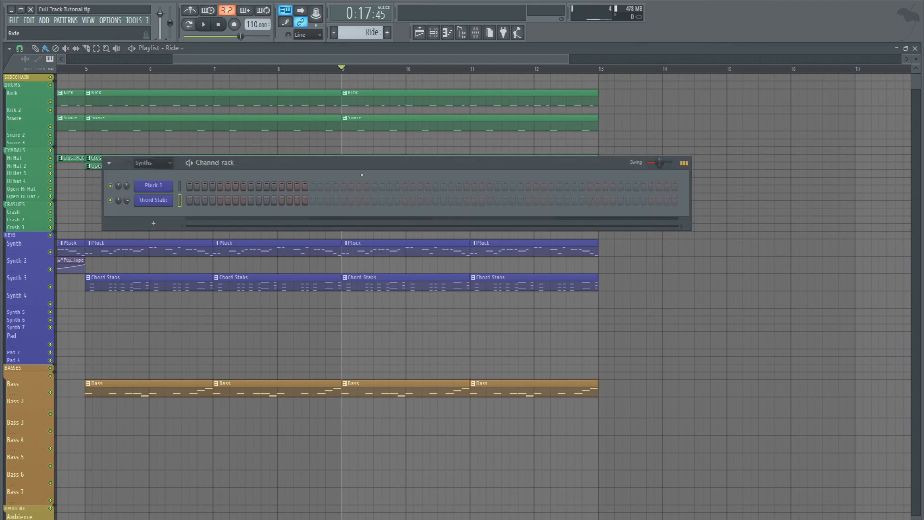
{"action": "left_click", "coordinate": [166, 165]}
{"action": "left_click", "coordinate": [159, 230]}
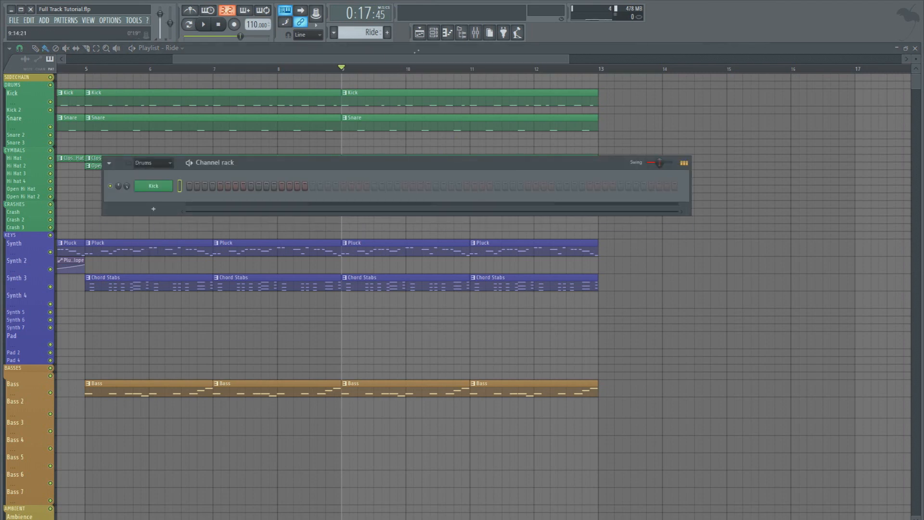
{"action": "left_click", "coordinate": [488, 33]}
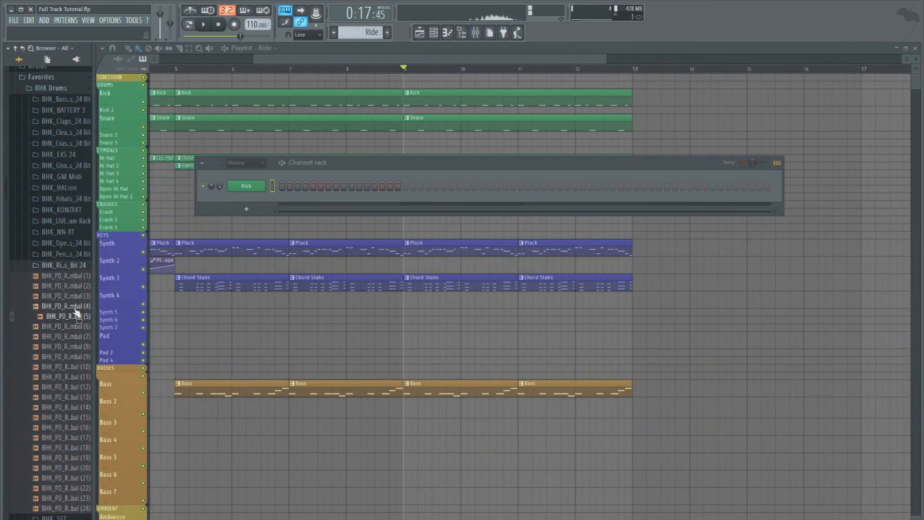
{"action": "left_click_drag", "start_coordinate": [245, 201], "coordinate": [246, 200]}
- Rename the new ride cymbal channel to Ride and give it the same green colour as Kick
{"action": "right_click", "coordinate": [246, 200]}
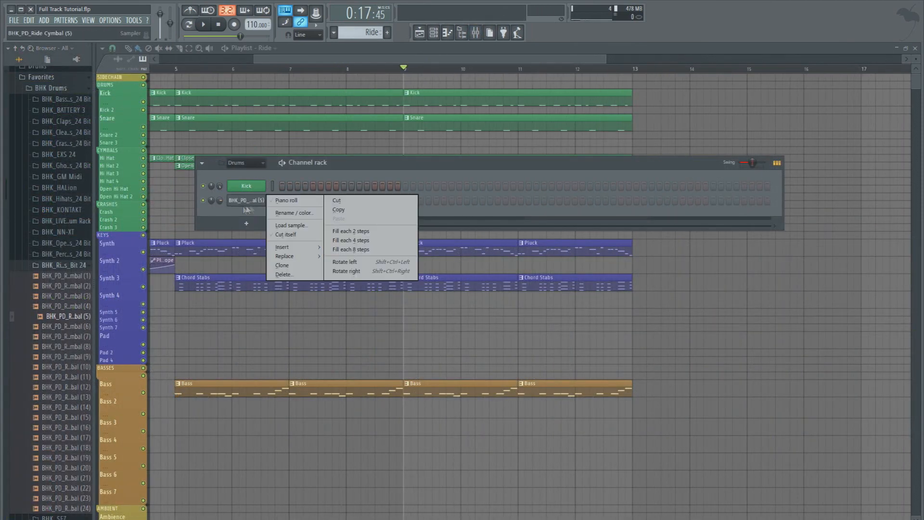
{"action": "left_click", "coordinate": [291, 215]}
{"action": "left_click", "coordinate": [291, 214]}
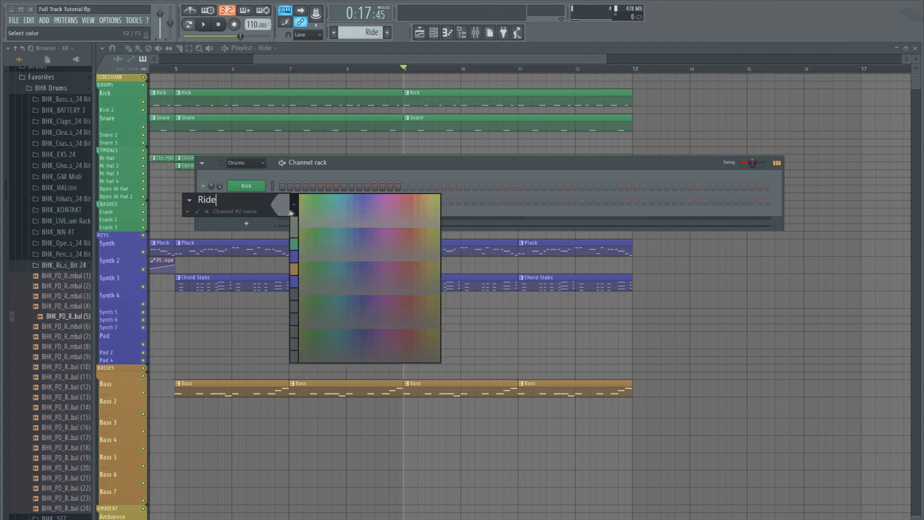
{"action": "left_click", "coordinate": [294, 247]}
{"action": "key", "text": "Return"}
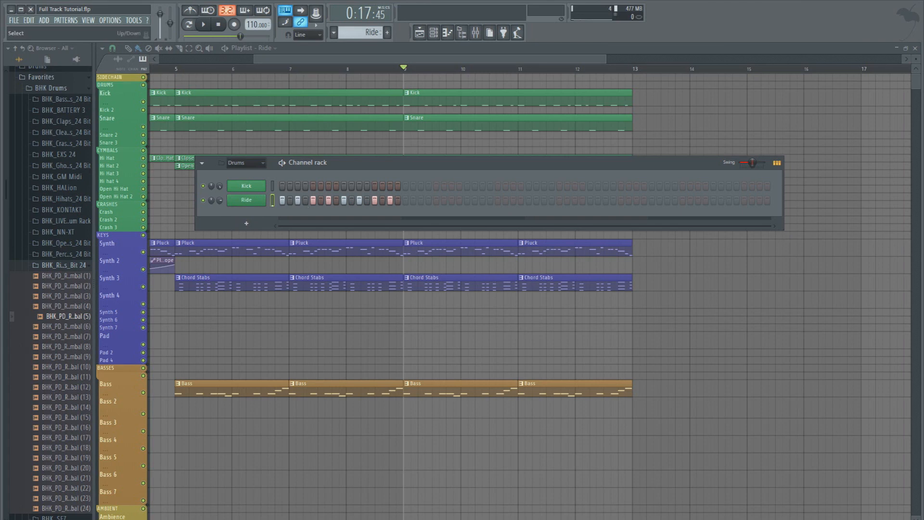
- Program Ride hits on every second step plus steps 2 and 16, and view them in the piano roll
{"action": "right_click", "coordinate": [262, 202]}
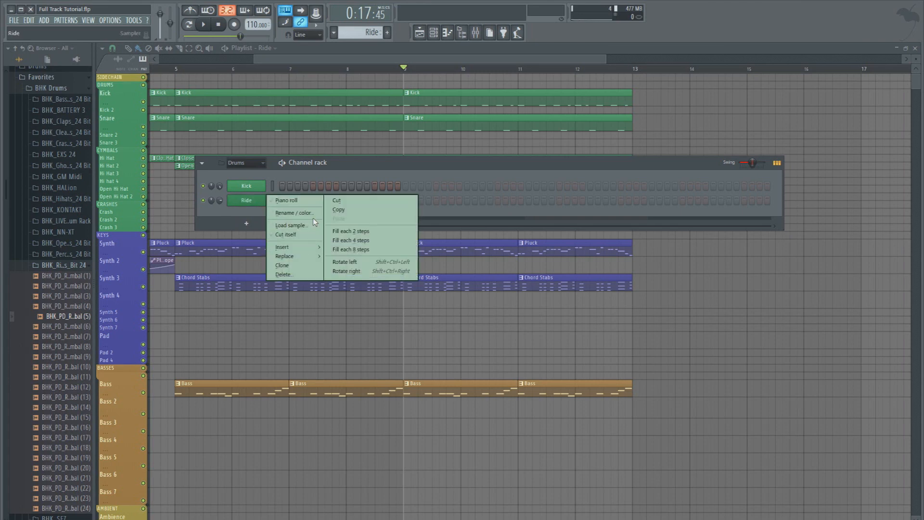
{"action": "left_click", "coordinate": [357, 240]}
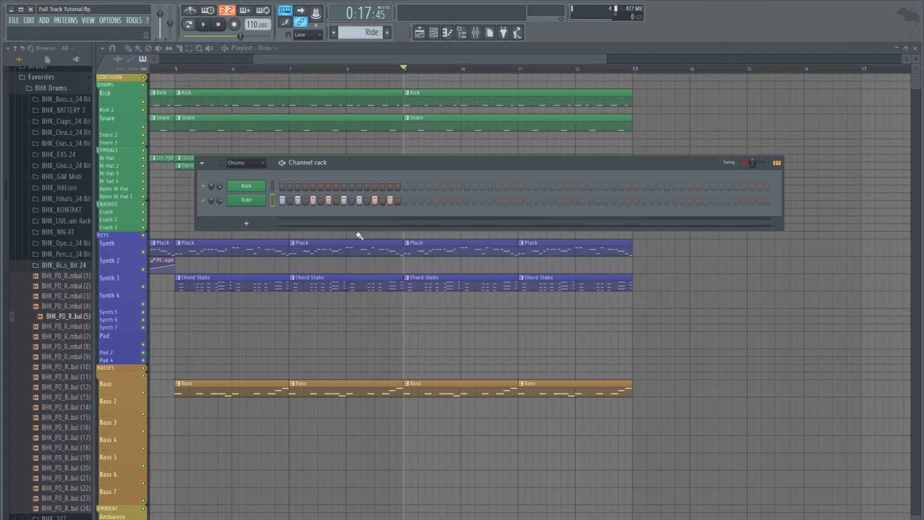
{"action": "left_click", "coordinate": [777, 163]}
{"action": "left_click", "coordinate": [370, 204]}
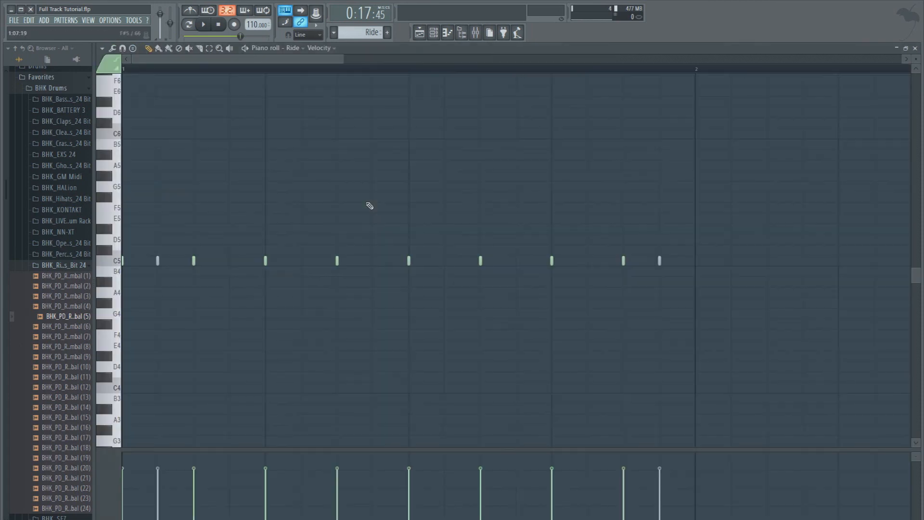
- Lower the velocities of the Ride notes on the beats and place Ride clips in bars 9 to 12 on track Hi Hat 3
{"action": "left_click_drag", "start_coordinate": [169, 446], "coordinate": [178, 326]}
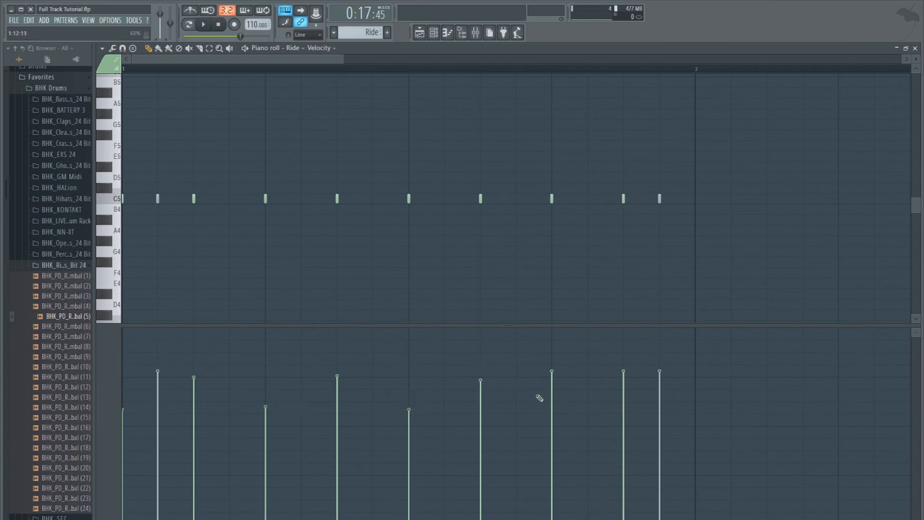
{"action": "key", "text": "space"}
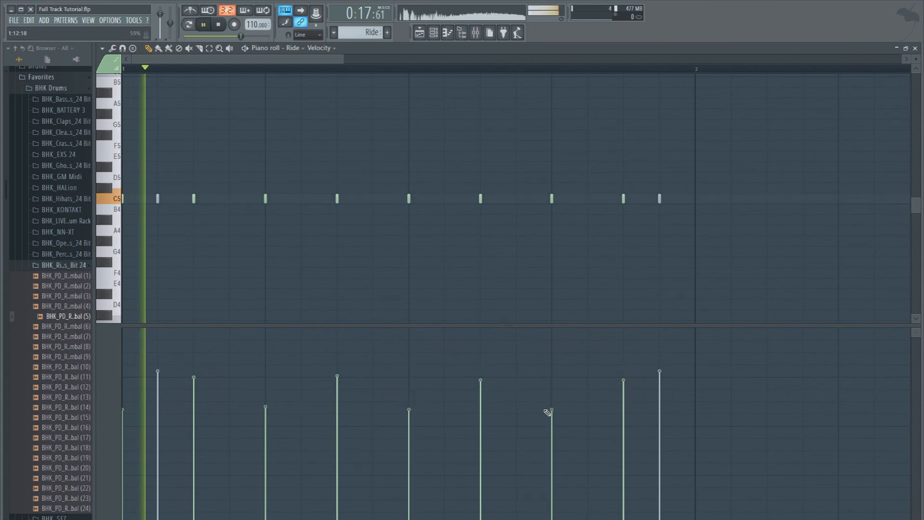
{"action": "left_click", "coordinate": [419, 32]}
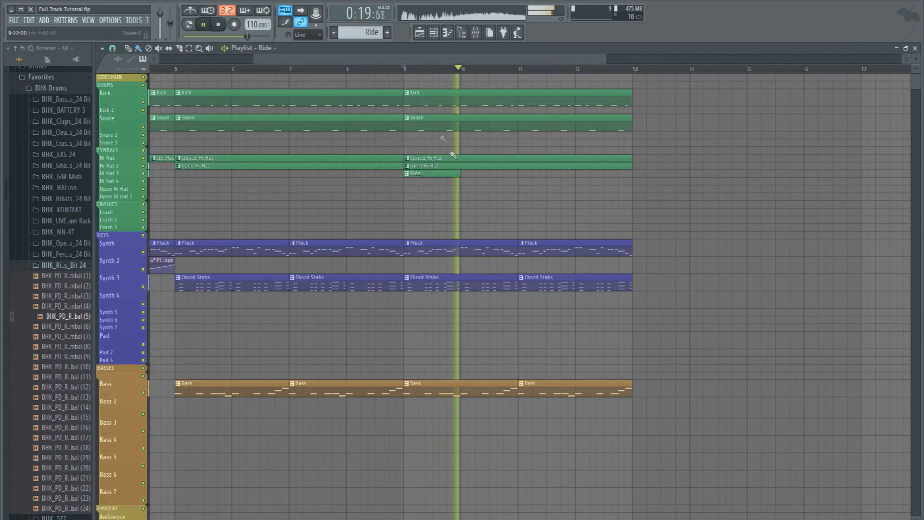
{"action": "key", "text": "space"}
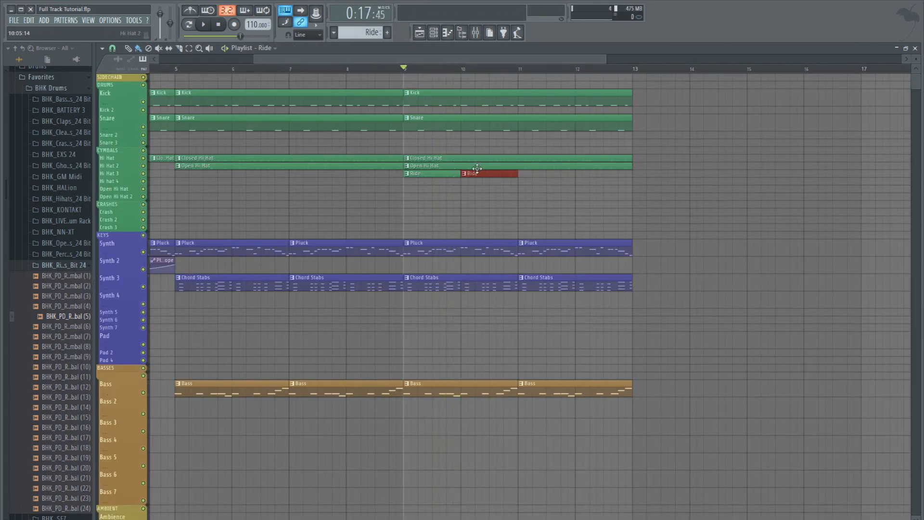
- Delete the Ride notes on beats 2 and 4 in the piano roll while listening to the arrangement
{"action": "double_click", "coordinate": [445, 173]}
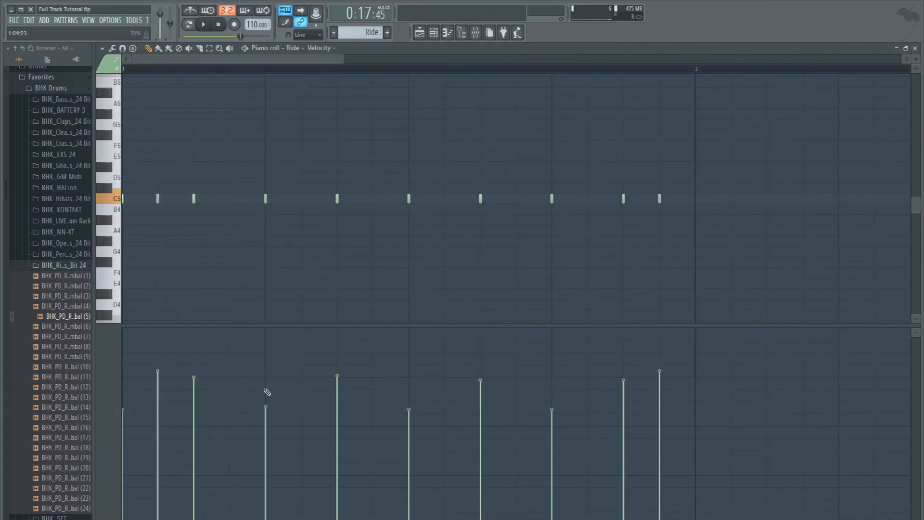
{"action": "right_click", "coordinate": [266, 198]}
{"action": "key", "text": "space"}
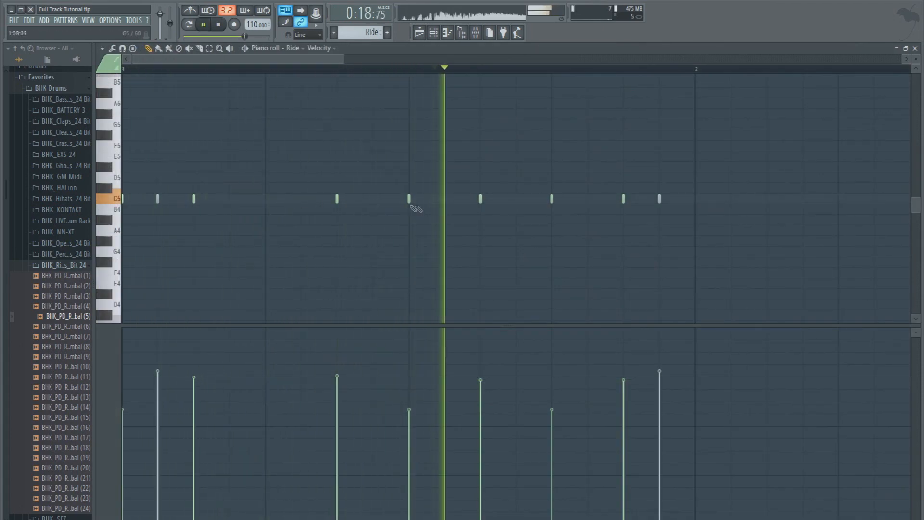
- Link the Ride channel to mixer track 19 and return to the playlist
{"action": "key", "text": "F6"}
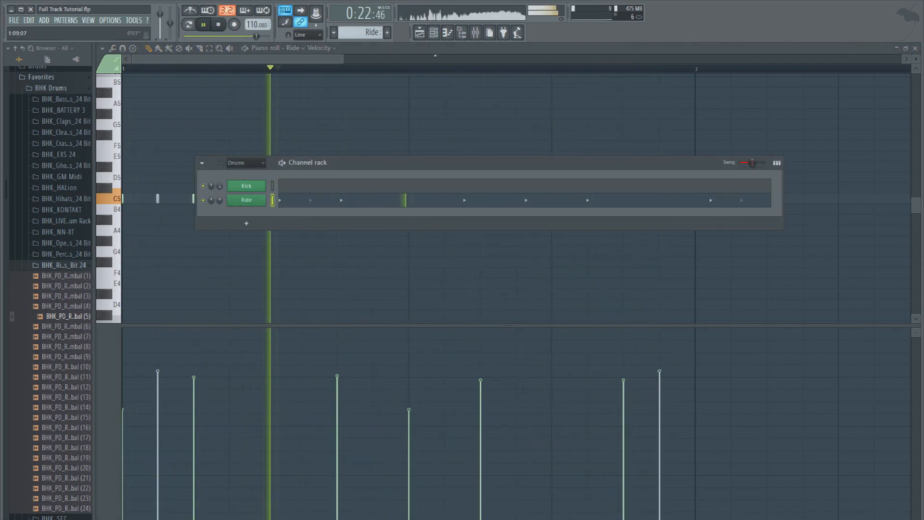
{"action": "key", "text": "F9"}
{"action": "key", "text": "ctrl+l"}
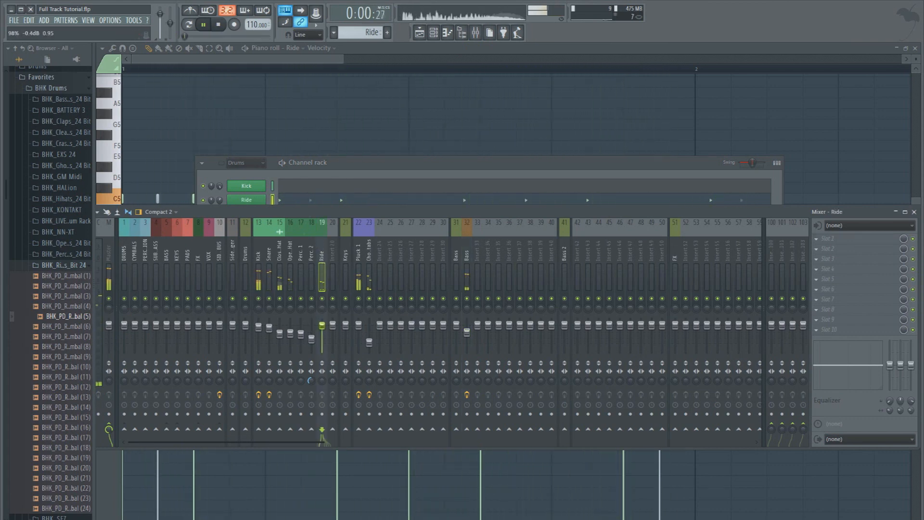
{"action": "key", "text": "F9"}
{"action": "key", "text": "F6"}
{"action": "key", "text": "F5"}
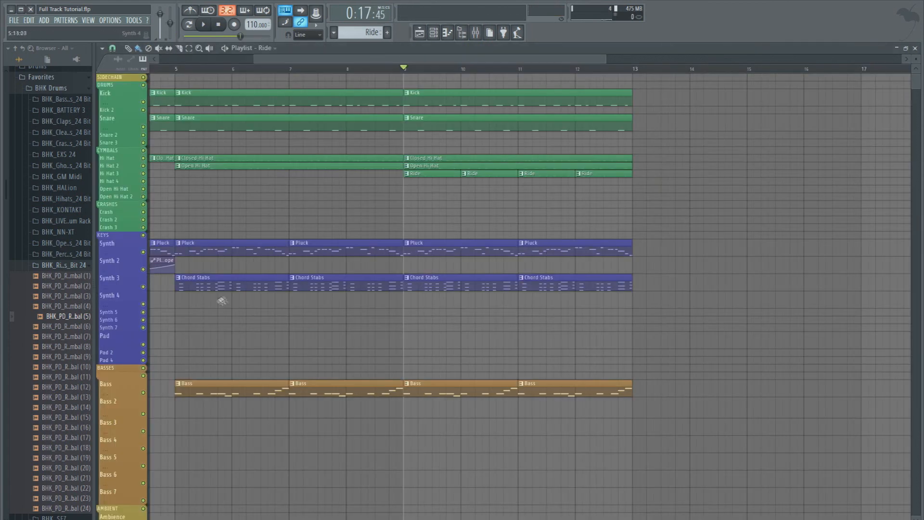
- Open the Chord Stabs pattern in the piano roll, start playback and enlarge the note area
{"action": "double_click", "coordinate": [185, 286]}
{"action": "key", "text": "space"}
{"action": "left_click_drag", "start_coordinate": [264, 325], "coordinate": [264, 465]}
- Try raising one voice of the Chord Stabs chords in both bars by an octave
{"action": "left_click_drag", "start_coordinate": [754, 226], "coordinate": [472, 312]}
{"action": "left_click_drag", "start_coordinate": [446, 237], "coordinate": [157, 307]}
{"action": "key", "text": "ctrl+Up"}
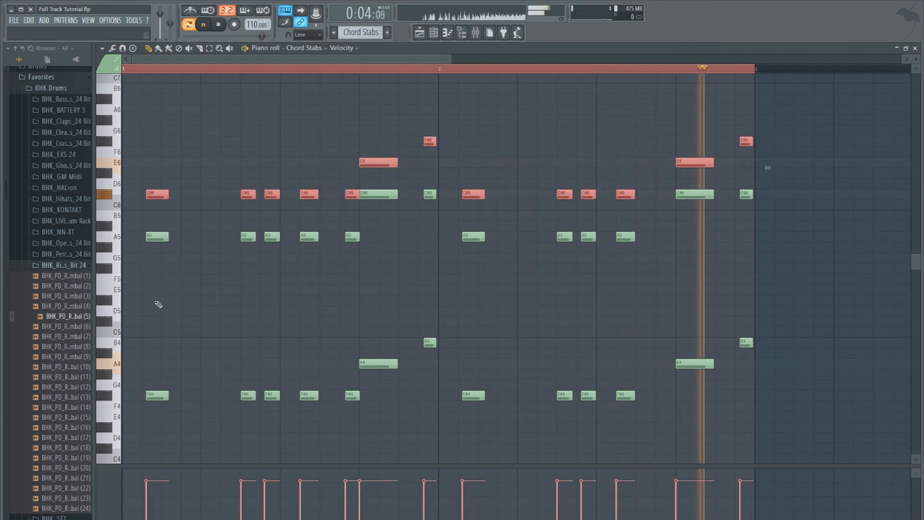
{"action": "key", "text": "space"}
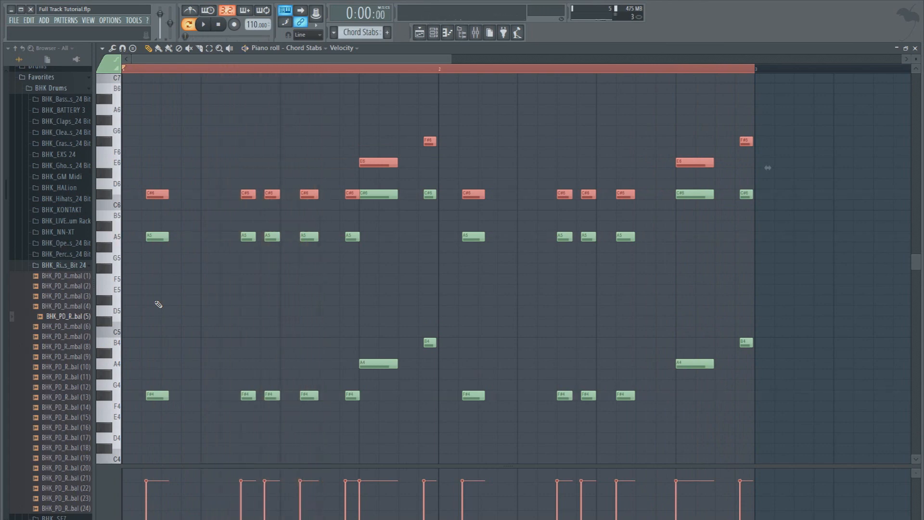
{"action": "key", "text": "ctrl+Down"}
- Lower the A5 and C#6 notes of the Chord Stabs pattern by an octave and play the result
{"action": "left_click_drag", "start_coordinate": [125, 149], "coordinate": [751, 241]}
{"action": "key", "text": "ctrl+Down"}
{"action": "key", "text": "space"}
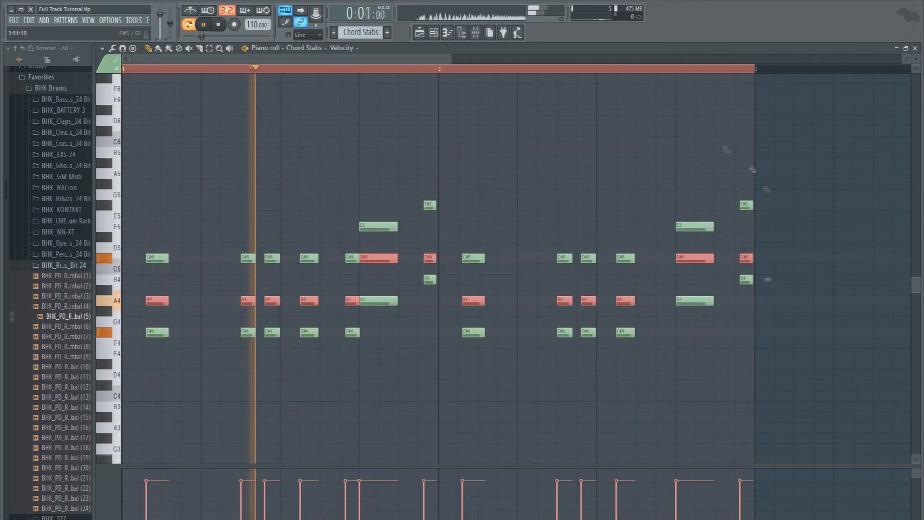
- Play the arrangement from bar 5 and dip the upper mids slightly in the Chord Stabs track's Fruity parametric EQ 2
{"action": "key", "text": "F5"}
{"action": "left_click", "coordinate": [172, 69]}
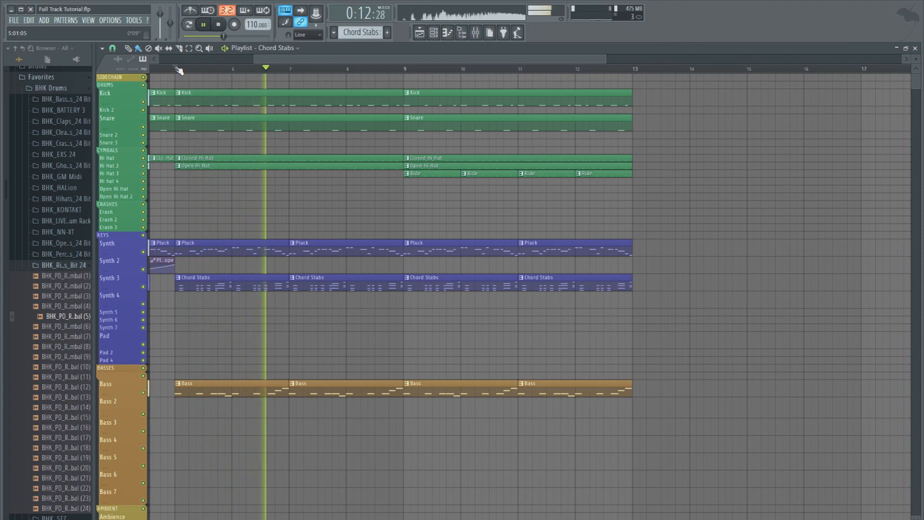
{"action": "left_click", "coordinate": [476, 32]}
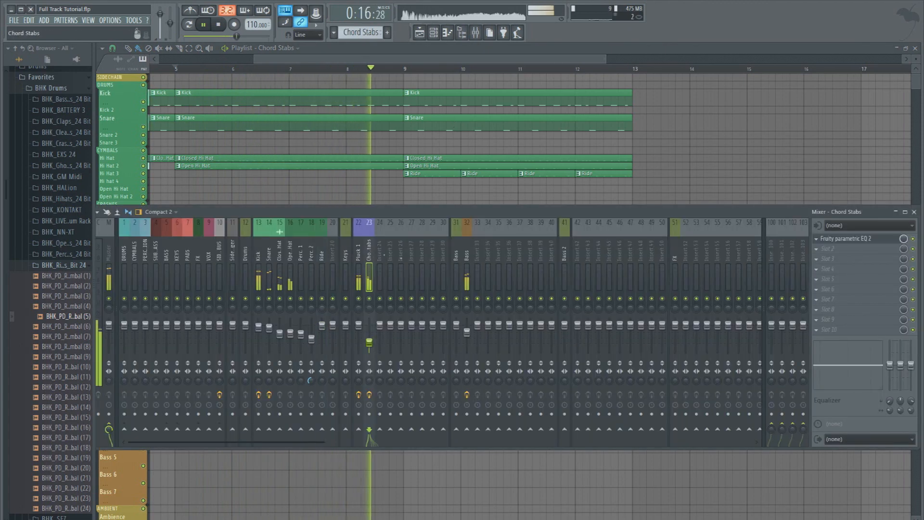
{"action": "left_click", "coordinate": [845, 238]}
{"action": "left_click_drag", "start_coordinate": [209, 171], "coordinate": [258, 177]}
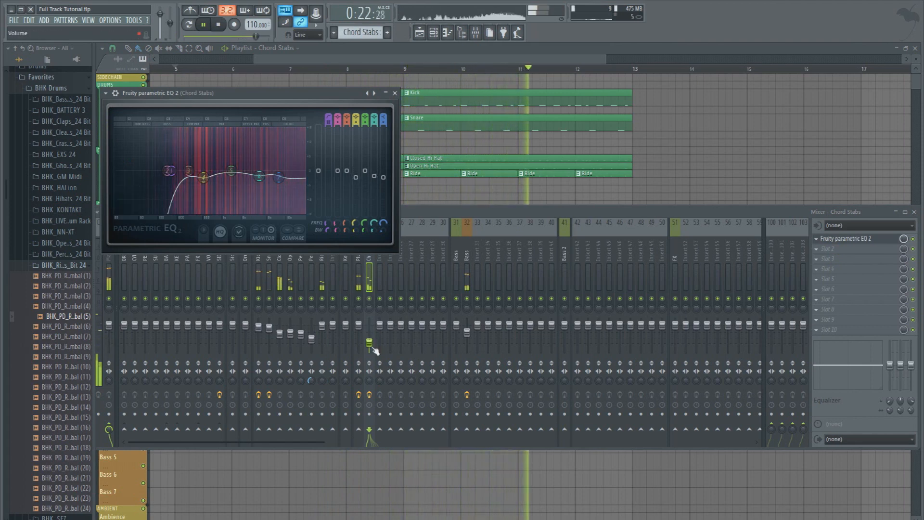
{"action": "left_click", "coordinate": [371, 345]}
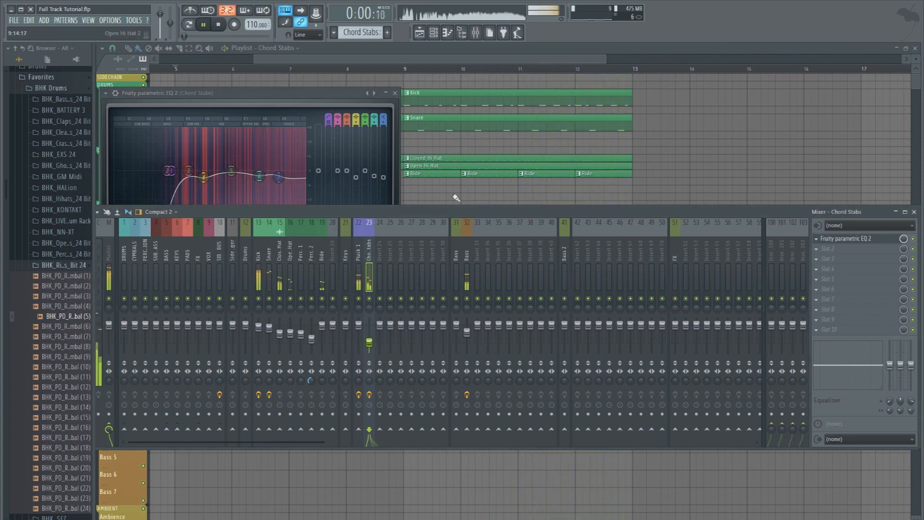
- Add a slight cut at about 3508 Hz in the Pluck 1 track's Fruity parametric EQ 2 during playback
{"action": "key", "text": "space"}
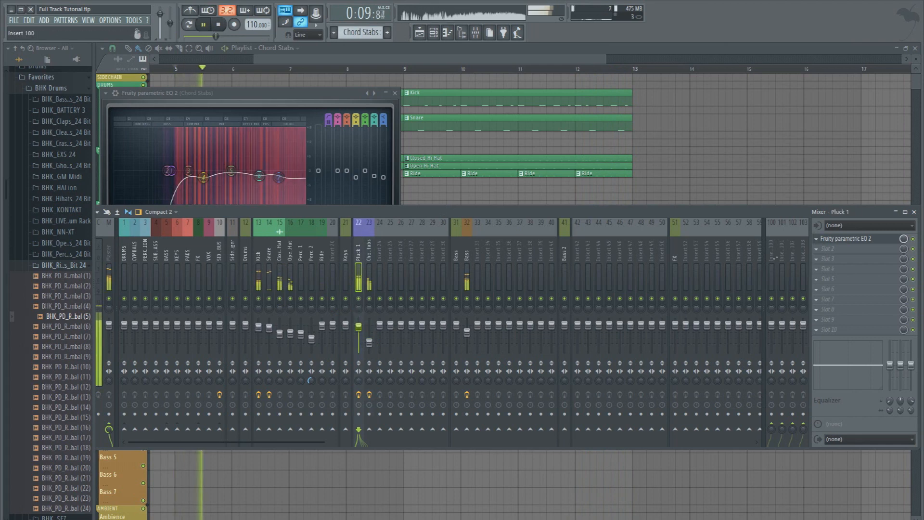
{"action": "left_click", "coordinate": [846, 238]}
{"action": "left_click_drag", "start_coordinate": [488, 231], "coordinate": [543, 233]}
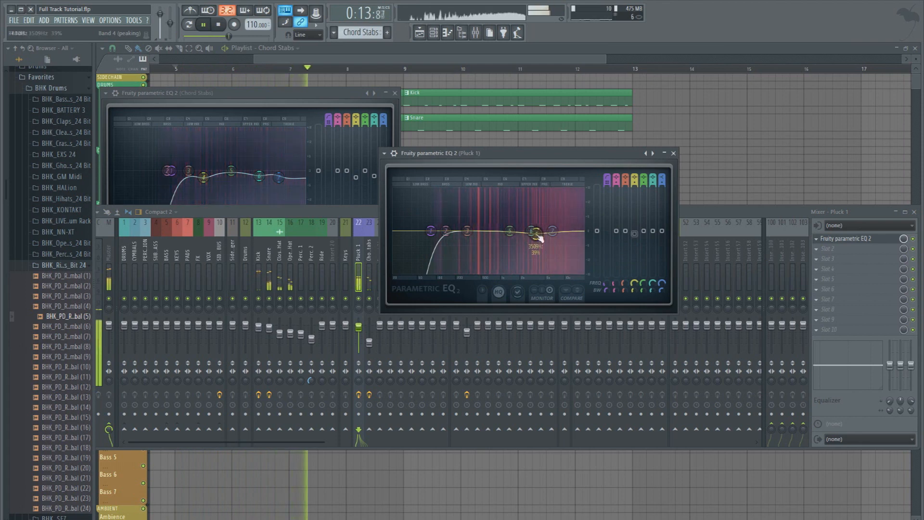
- Lower the Bass mixer fader slightly and the Chord Stabs fader to 34% (-18.0 dB) while the arrangement plays
{"action": "left_click", "coordinate": [384, 344]}
{"action": "left_click", "coordinate": [466, 331]}
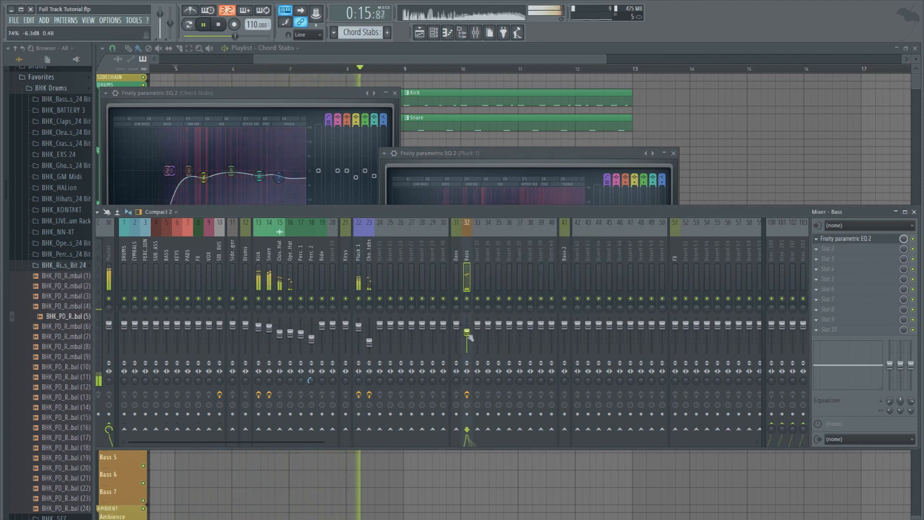
{"action": "left_click_drag", "start_coordinate": [467, 334], "coordinate": [468, 335]}
{"action": "key", "text": "F12"}
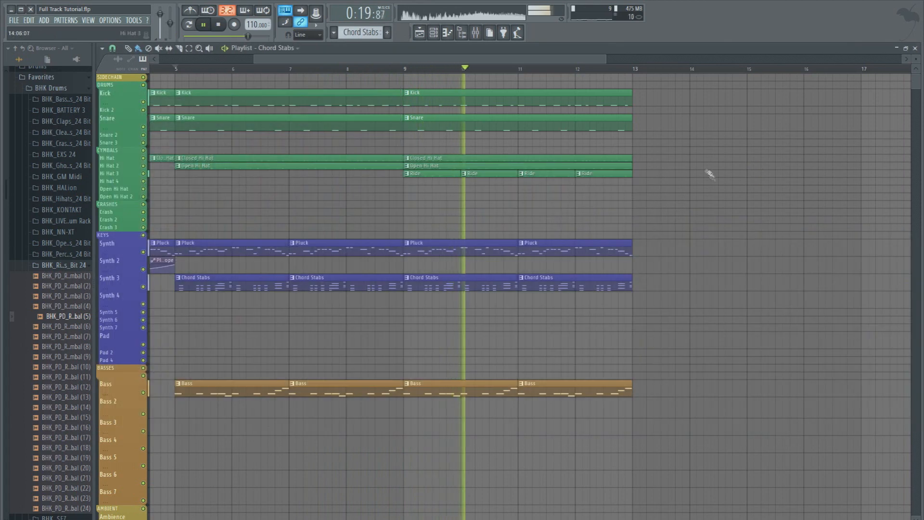
{"action": "key", "text": "F9"}
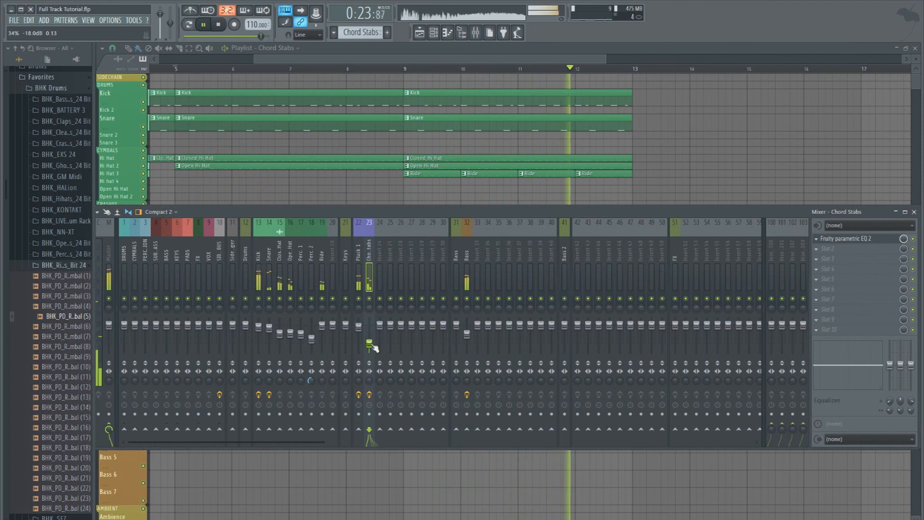
{"action": "key", "text": "F9"}
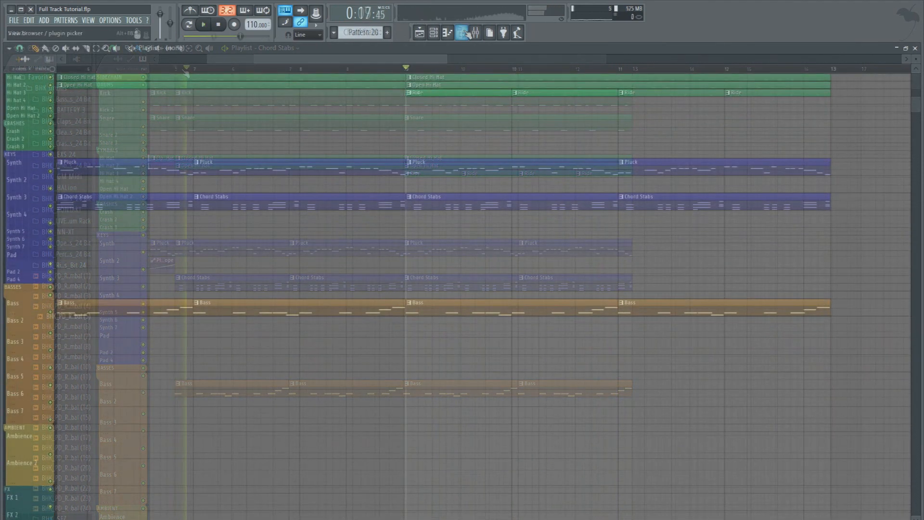
- Find the Come On A sample in the Vocals pack and place it in bar 9 of the Pad track
{"action": "left_click", "coordinate": [57, 242]}
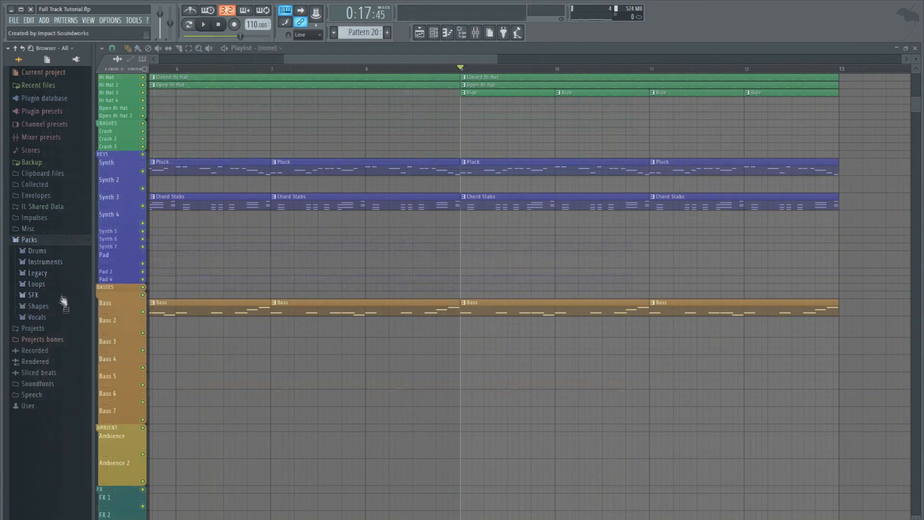
{"action": "left_click", "coordinate": [58, 320]}
{"action": "scroll", "coordinate": [65, 356], "scroll_direction": "down", "scroll_amount": 3}
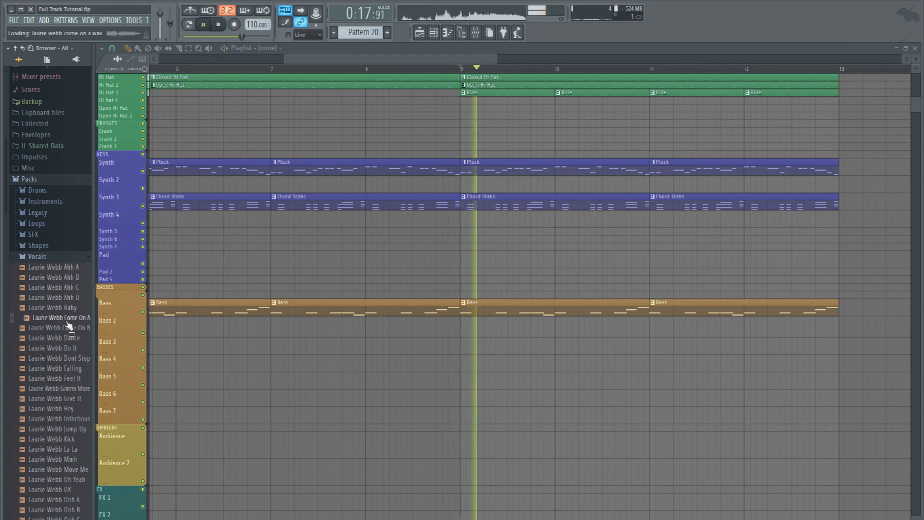
{"action": "left_click_drag", "start_coordinate": [501, 277], "coordinate": [509, 268]}
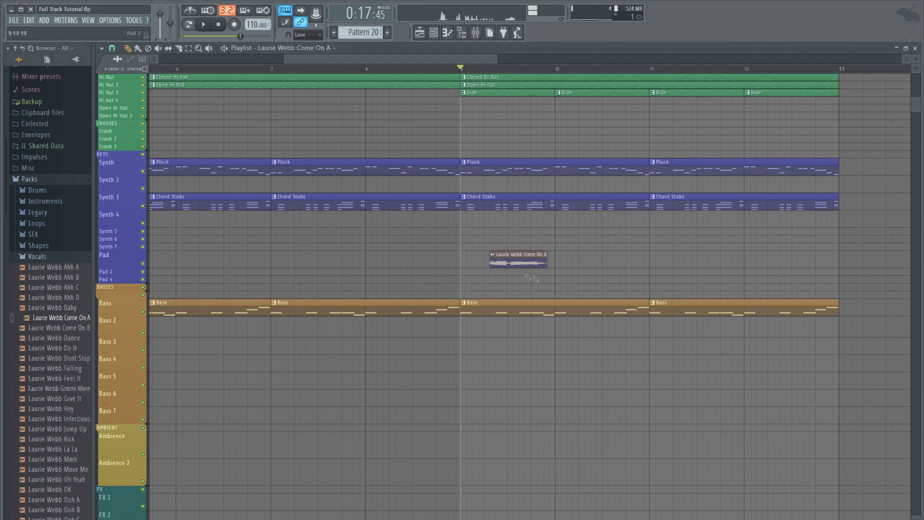
{"action": "scroll", "coordinate": [550, 114], "scroll_direction": "left", "scroll_amount": 3}
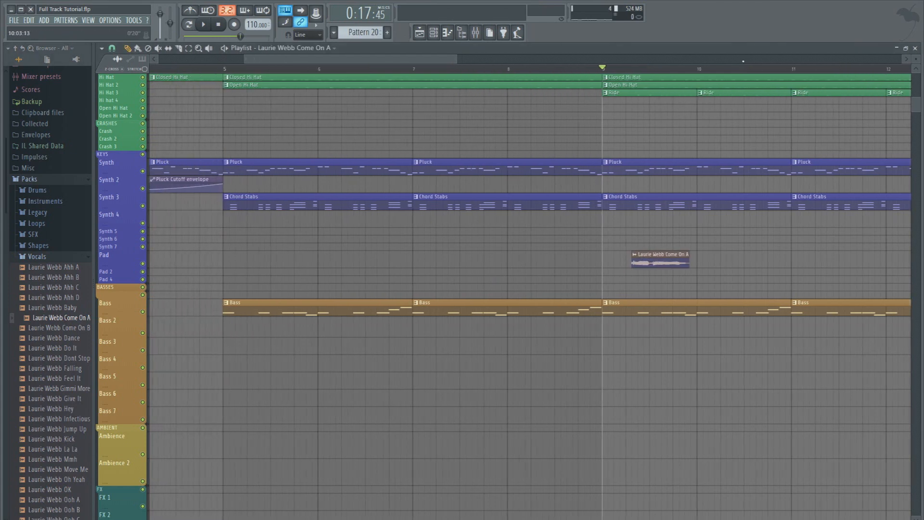
- Slice the Come On A clip in the Pad track down to a short chop and move it to step 7 of bar 9
{"action": "scroll", "coordinate": [757, 72], "scroll_direction": "up", "scroll_amount": 4}
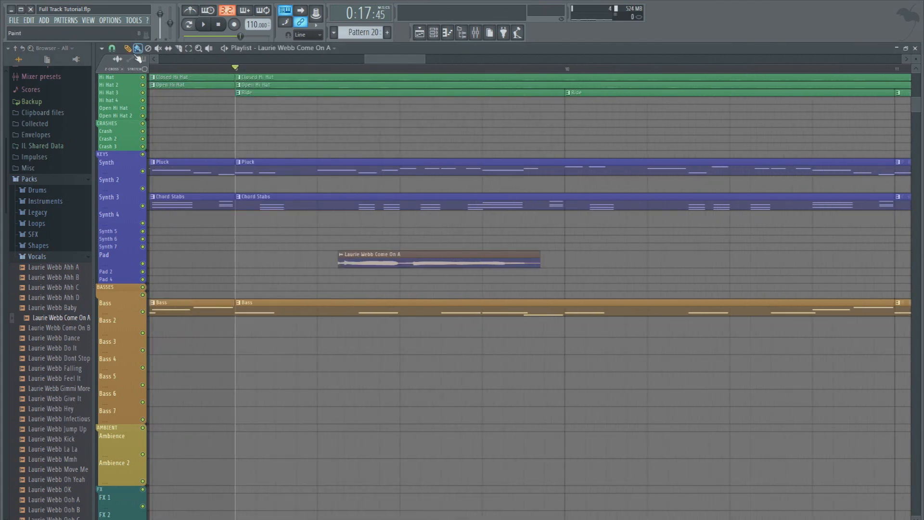
{"action": "left_click", "coordinate": [448, 38]}
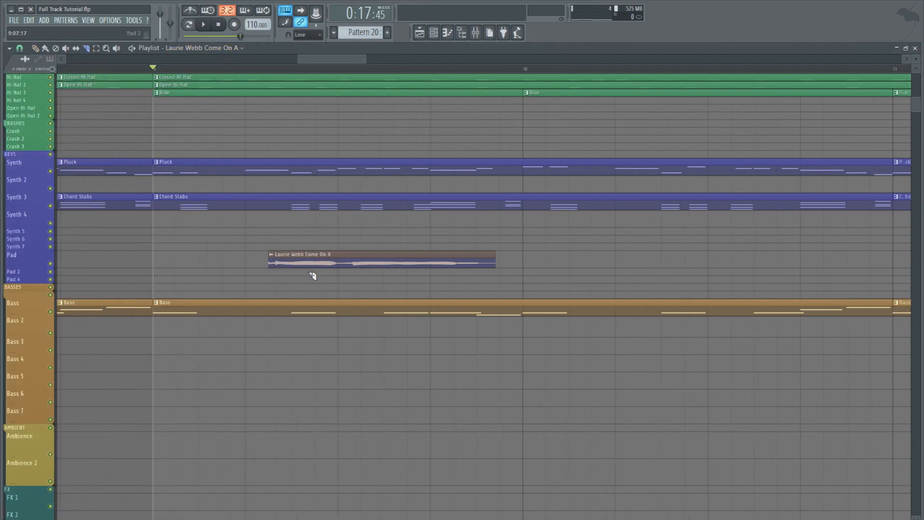
{"action": "right_click", "coordinate": [395, 260]}
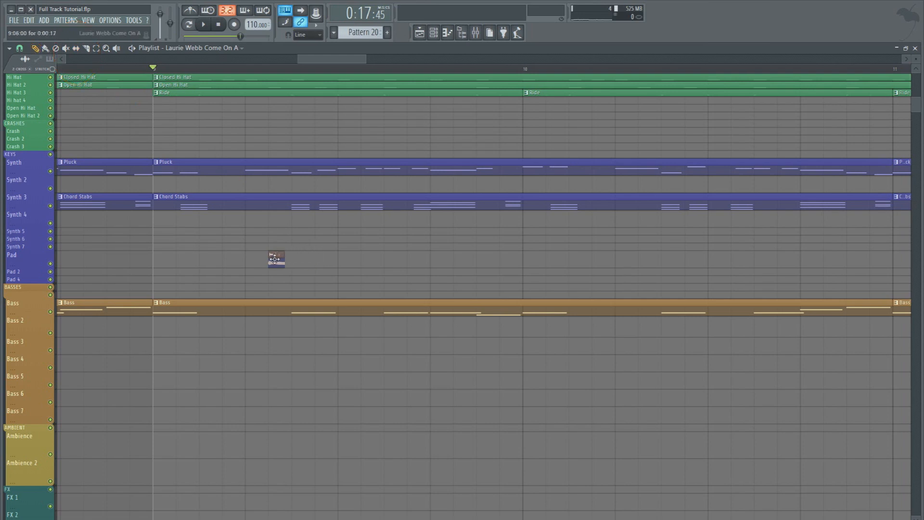
{"action": "key", "text": "space"}
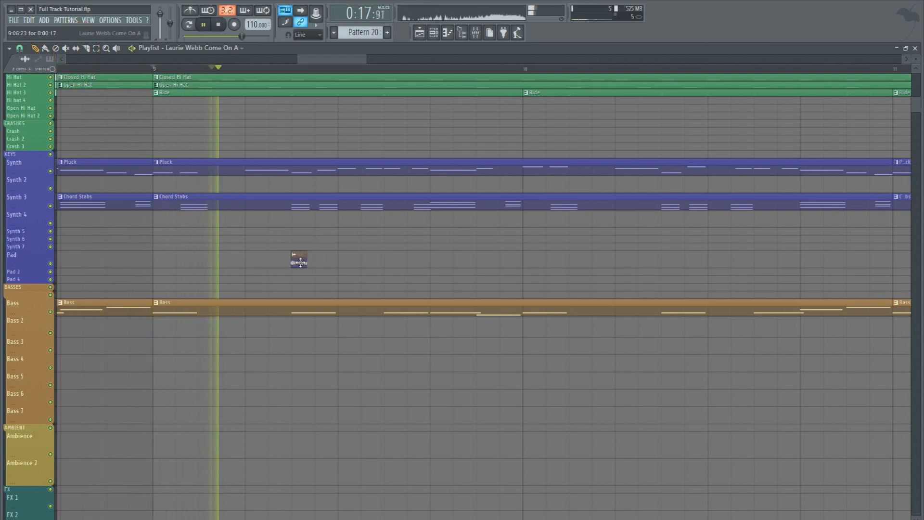
- Lower the Come On A channel volume to about 53% (-13.3 dB) while auditioning the chop from bar 9
{"action": "double_click", "coordinate": [299, 262]}
{"action": "key", "text": "space"}
{"action": "key", "text": "space"}
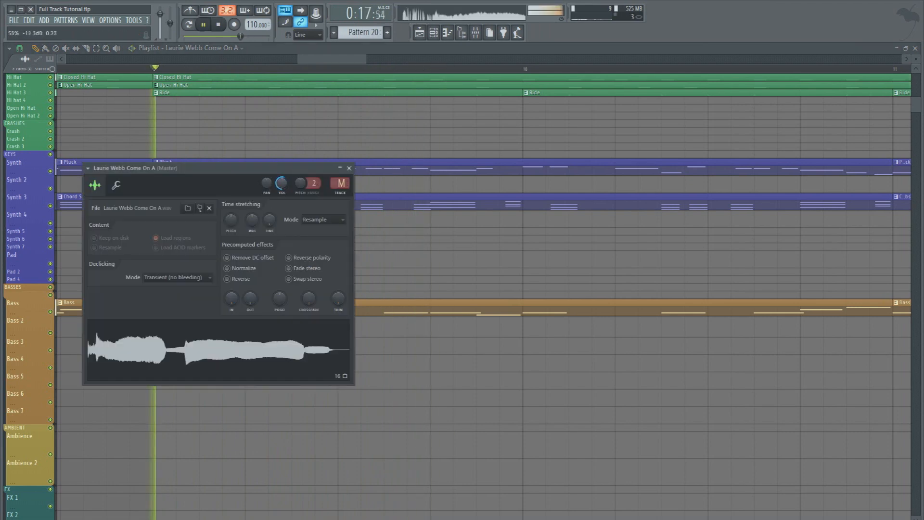
{"action": "key", "text": "space"}
{"action": "key", "text": "space"}
- Place two more Come On A chops in the Pad track, at steps 11 and 14 of bar 9, checking them in playback
{"action": "right_click", "coordinate": [398, 253]}
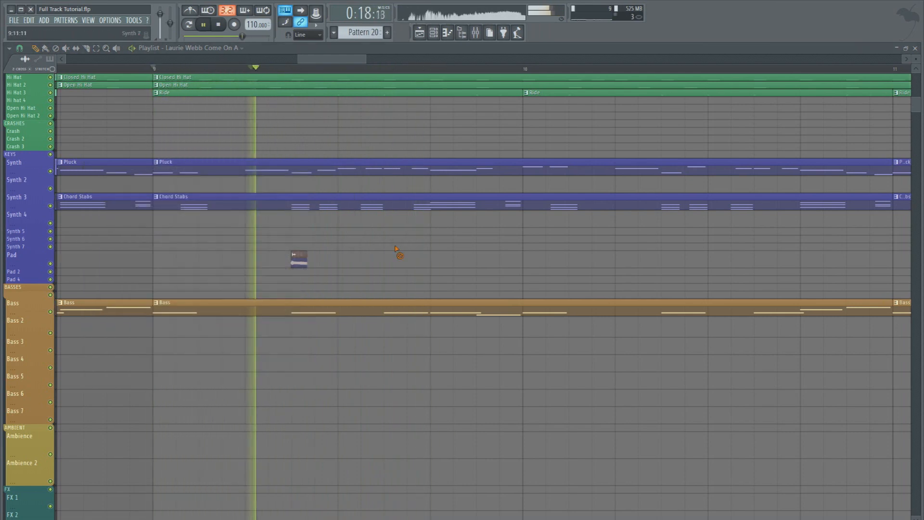
{"action": "key", "text": "space"}
{"action": "left_click", "coordinate": [385, 257]}
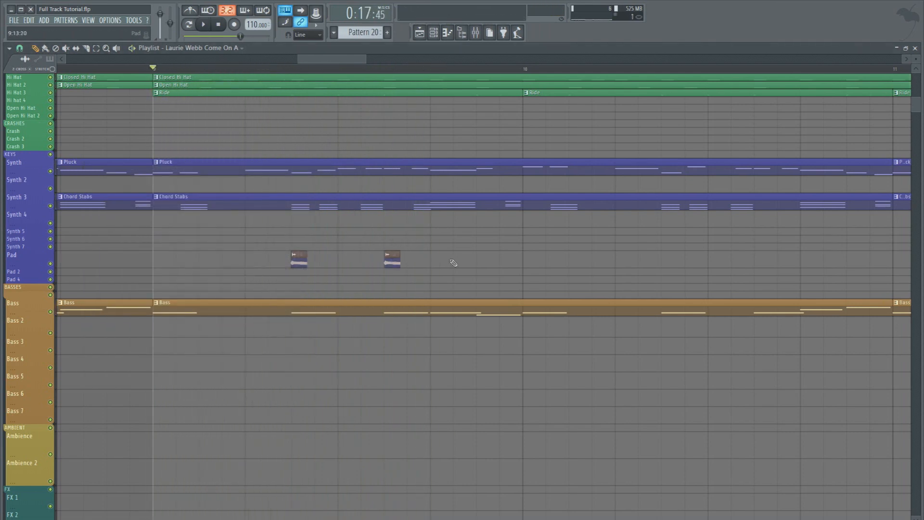
{"action": "key", "text": "space"}
{"action": "left_click_drag", "start_coordinate": [457, 261], "coordinate": [463, 260]}
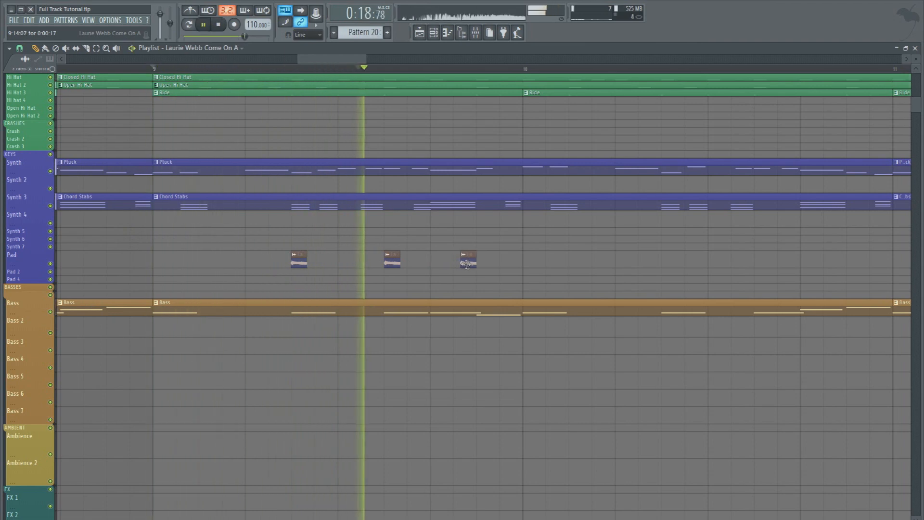
{"action": "key", "text": "space"}
- Duplicate the three Come On A chops, move the copies to matching positions in bar 10, and play the result
{"action": "left_click_drag", "start_coordinate": [508, 268], "coordinate": [289, 238]}
{"action": "key", "text": "ctrl+b"}
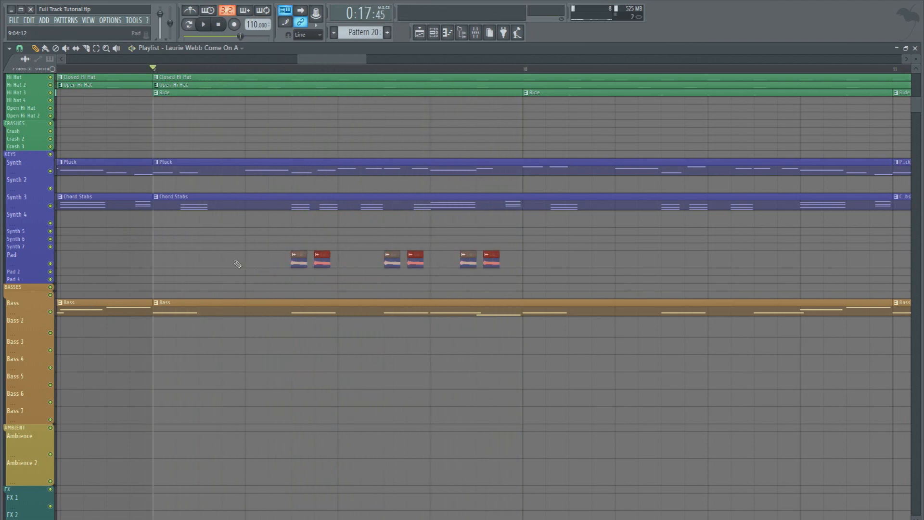
{"action": "left_click_drag", "start_coordinate": [322, 263], "coordinate": [664, 259]}
{"action": "key", "text": "space"}
- Rename the Come On A channel to Vocal Chop 1 and give it a pink-purple colour
{"action": "left_click", "coordinate": [664, 259]}
{"action": "left_click", "coordinate": [697, 303]}
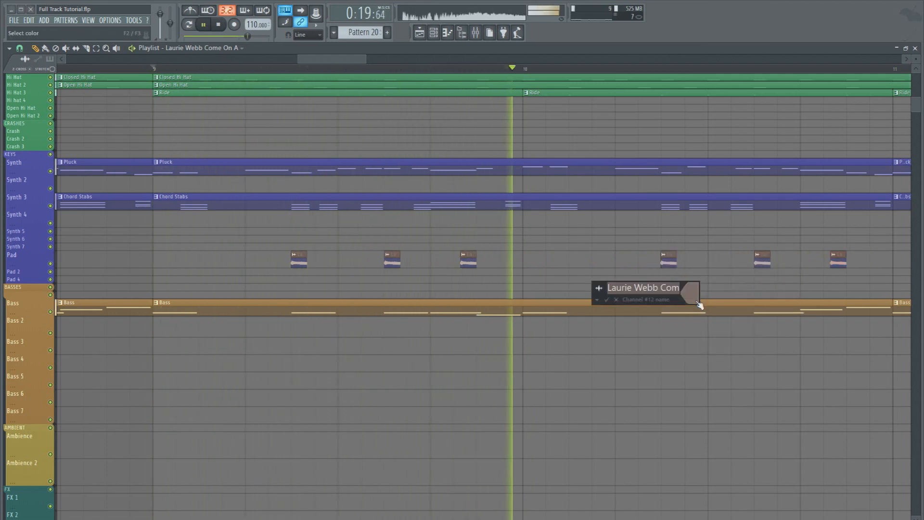
{"action": "type", "text": "VOc"}
{"action": "key", "text": "BackSpace"}
{"action": "key", "text": "BackSpace"}
{"action": "type", "text": "ocal C"}
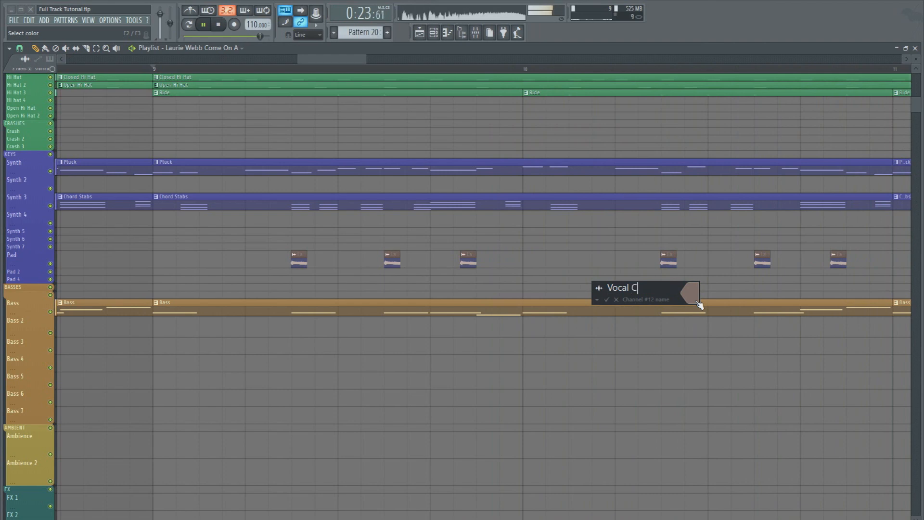
{"action": "type", "text": "hop 1"}
{"action": "left_click", "coordinate": [697, 302]}
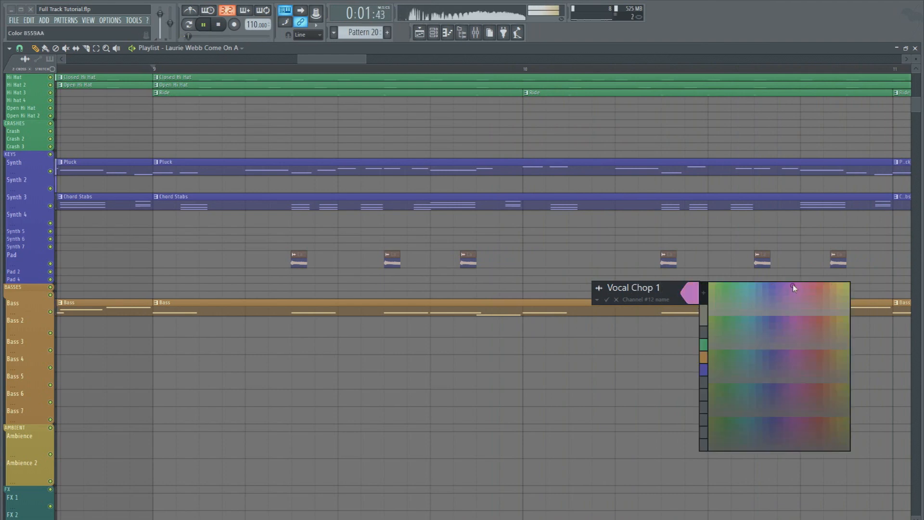
{"action": "left_click", "coordinate": [823, 289]}
{"action": "key", "text": "Return"}
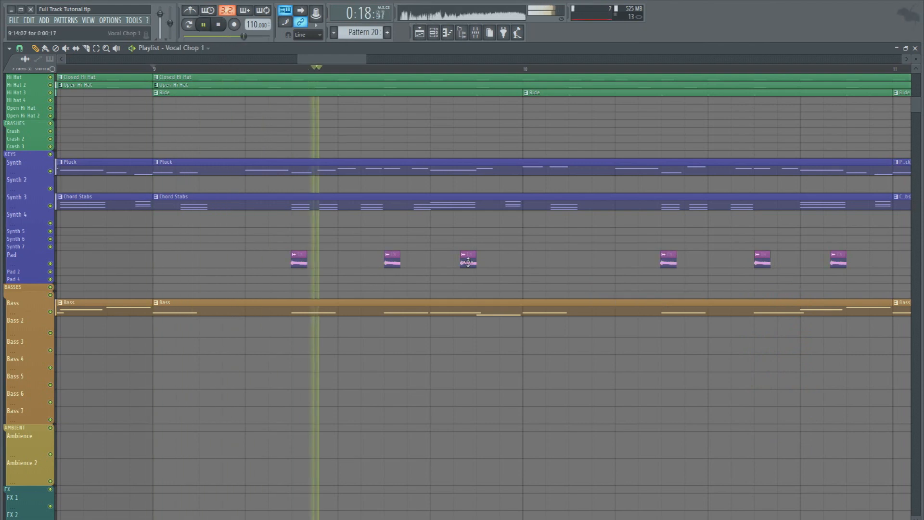
{"action": "key", "text": "space"}
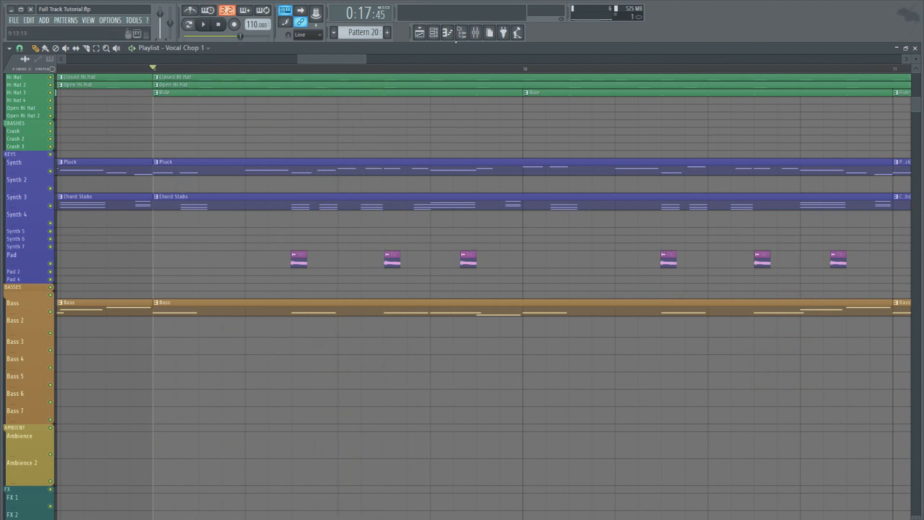
- Place the Do It sample from the Vocals pack in bar 9 of the Bass 2 track, trimmed to a short chop
{"action": "left_click", "coordinate": [461, 33]}
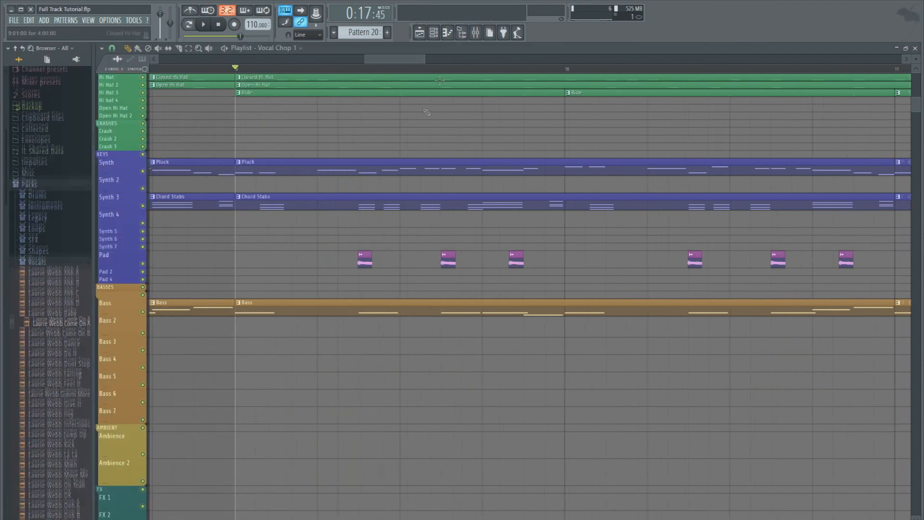
{"action": "left_click", "coordinate": [76, 336]}
{"action": "scroll", "coordinate": [72, 332], "scroll_direction": "down", "scroll_amount": 3}
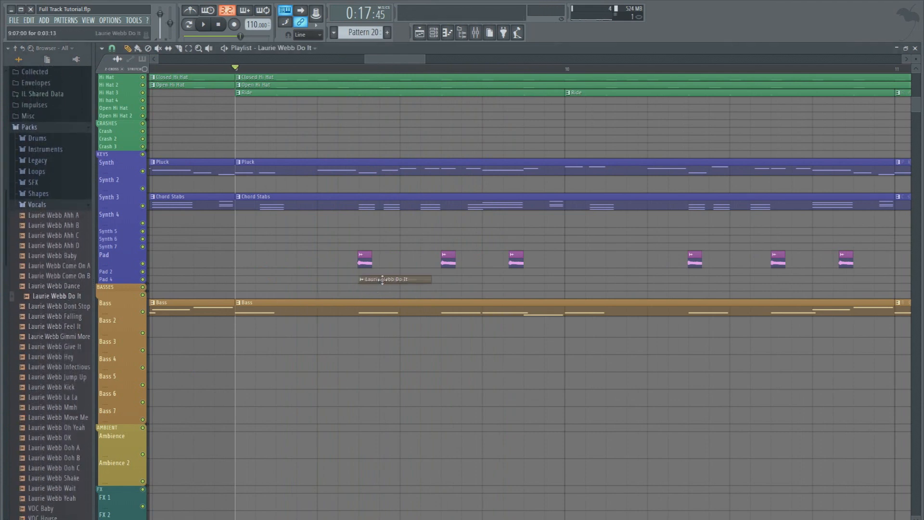
{"action": "left_click_drag", "start_coordinate": [386, 250], "coordinate": [386, 328]}
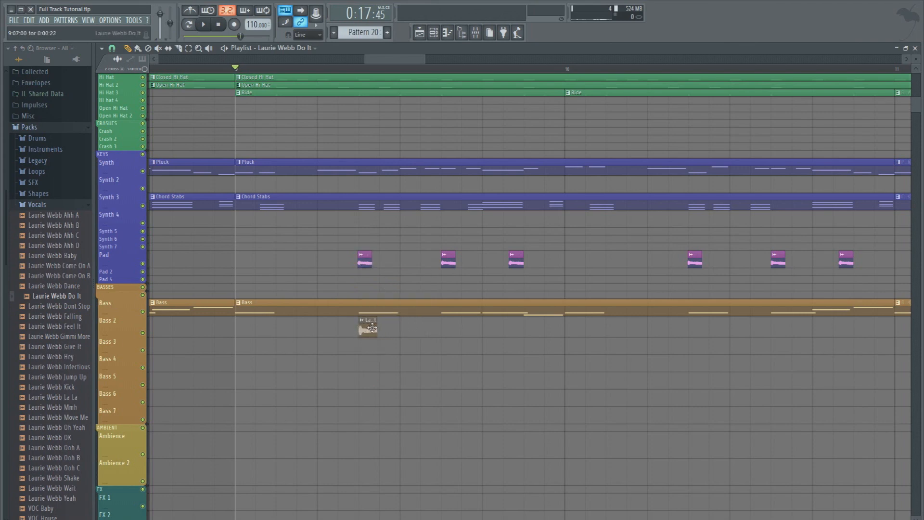
{"action": "key", "text": "space"}
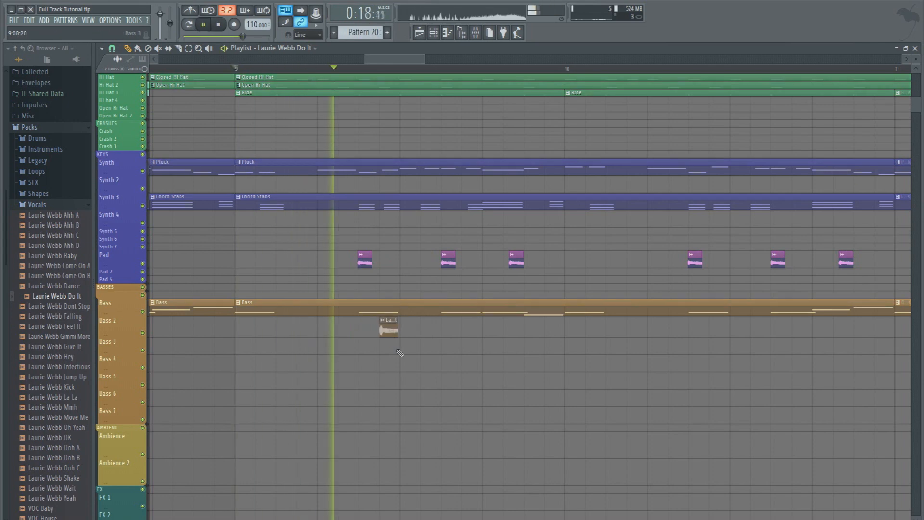
{"action": "key", "text": "space"}
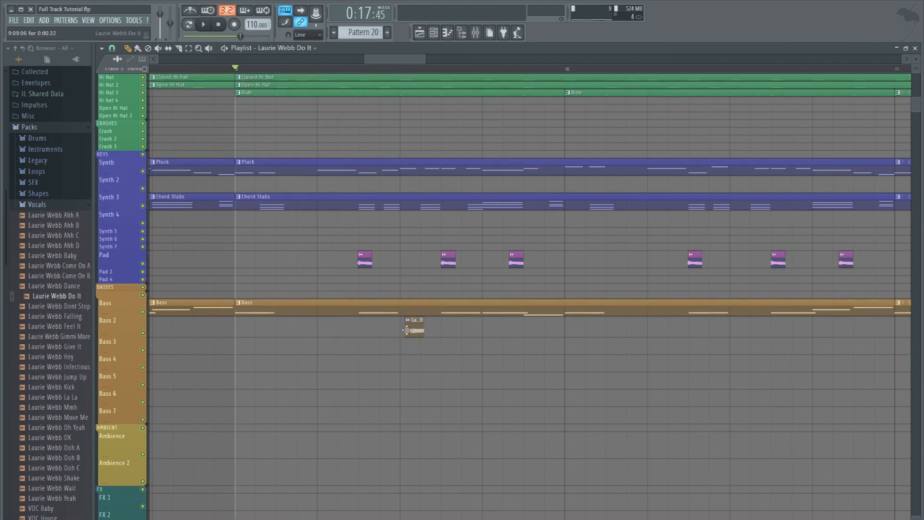
{"action": "key", "text": "space"}
- Lower the Do It channel volume and shift its chop to step 10 of bar 9 while auditioning
{"action": "double_click", "coordinate": [404, 329]}
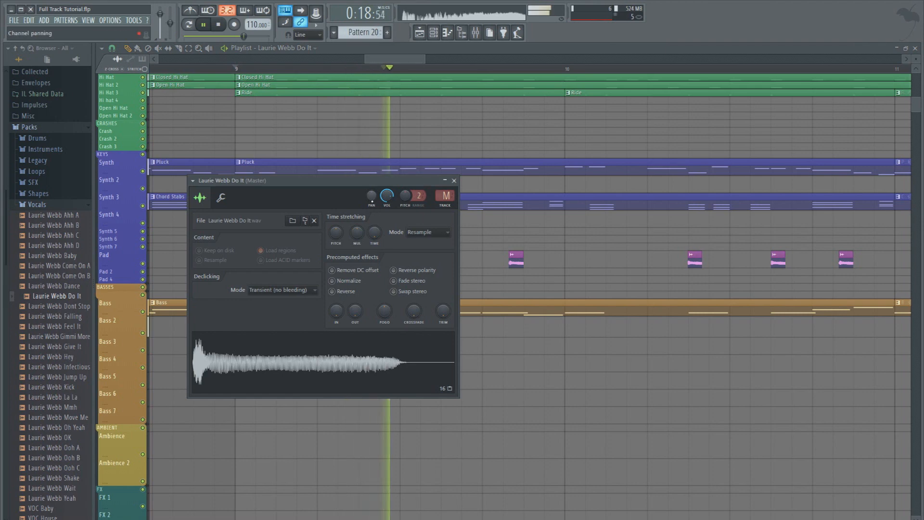
{"action": "key", "text": "space"}
{"action": "key", "text": "Escape"}
{"action": "key", "text": "space"}
{"action": "key", "text": "space"}
{"action": "left_click_drag", "start_coordinate": [416, 328], "coordinate": [438, 329]}
{"action": "key", "text": "space"}
{"action": "key", "text": "space"}
- Try a second Do It chop in the Bass 2 track, shifting it to step 13 of bar 9 and auditioning it
{"action": "left_click", "coordinate": [470, 329]}
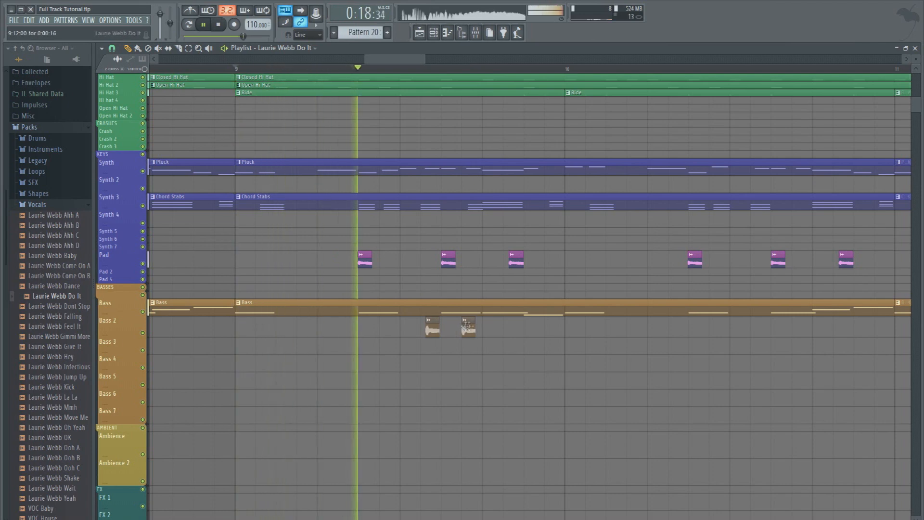
{"action": "left_click_drag", "start_coordinate": [470, 329], "coordinate": [491, 331]}
{"action": "key", "text": "space"}
{"action": "key", "text": "space"}
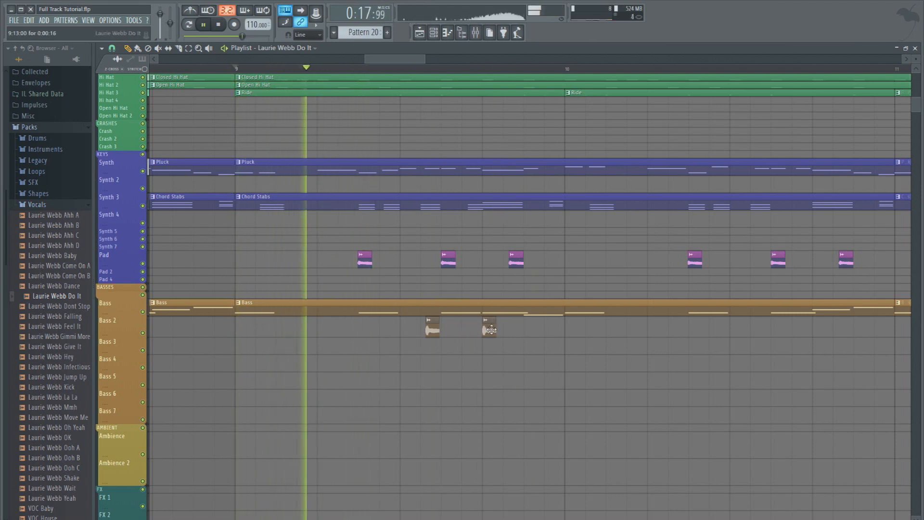
{"action": "key", "text": "space"}
{"action": "key", "text": "space"}
- Audition the Do It chop with its channel settings open, keeping only the step 10 chop and moving it to the Pad track
{"action": "double_click", "coordinate": [491, 331]}
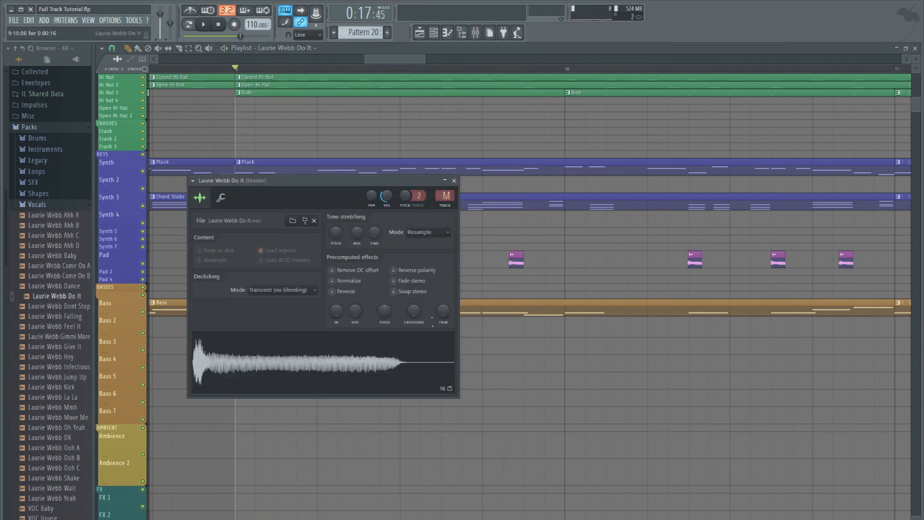
{"action": "key", "text": "space"}
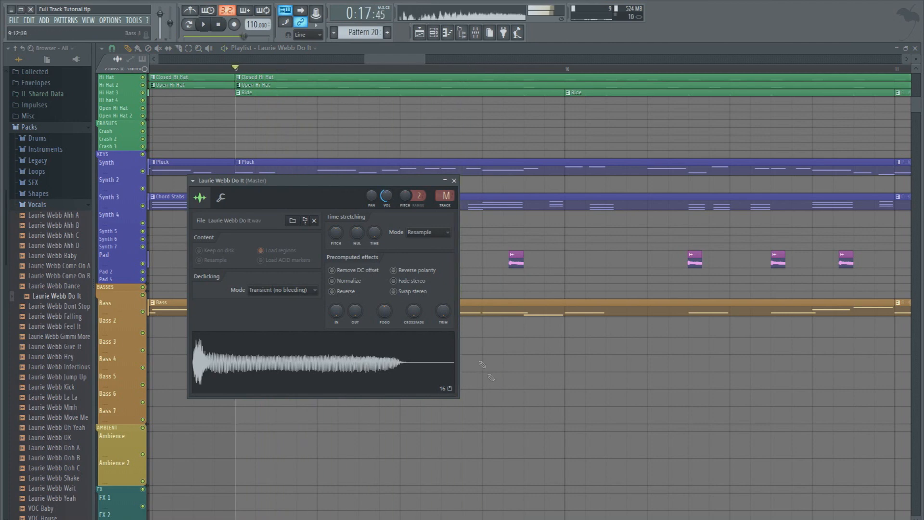
{"action": "key", "text": "Escape"}
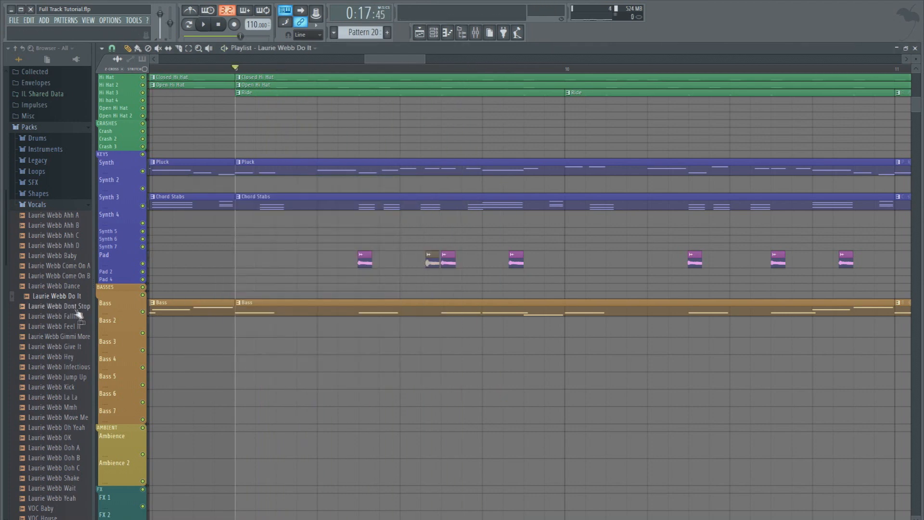
- Open the Do It chop for pitch correction in Newtone and examine the pitch of its two notes
{"action": "right_click", "coordinate": [429, 259]}
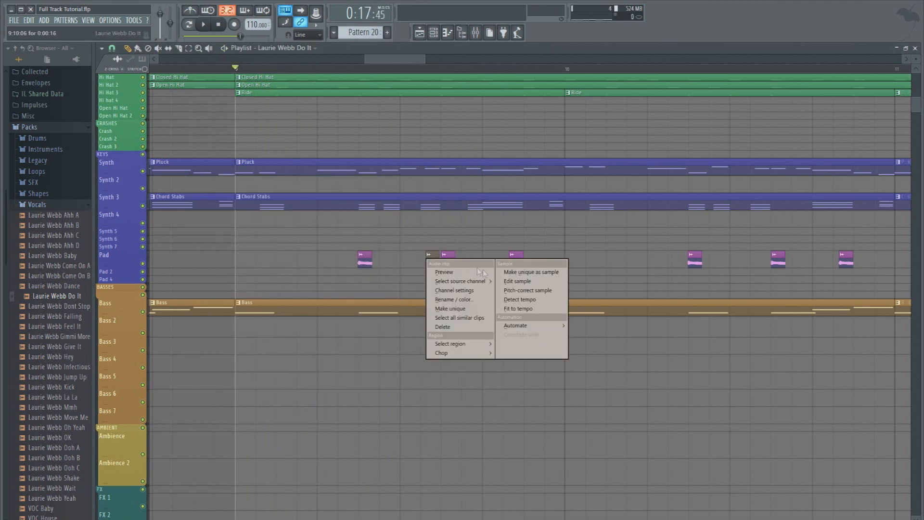
{"action": "left_click", "coordinate": [520, 290]}
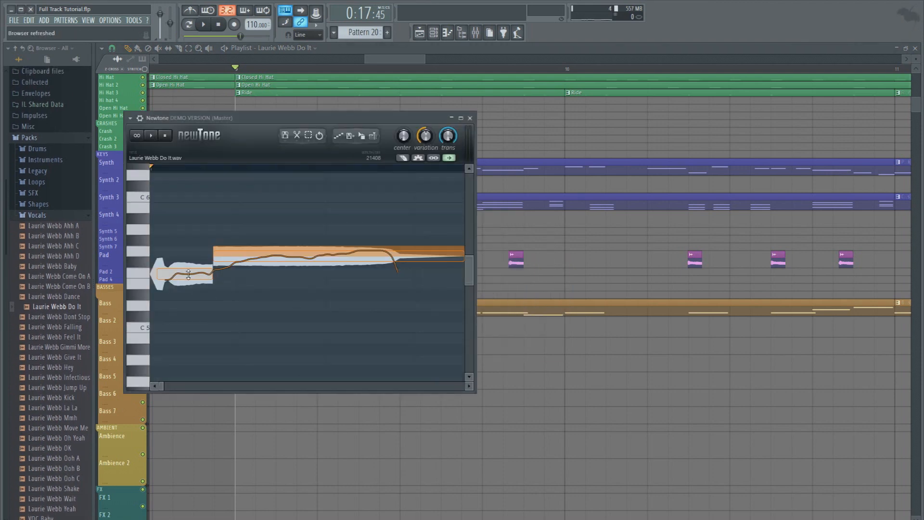
{"action": "left_click", "coordinate": [301, 256]}
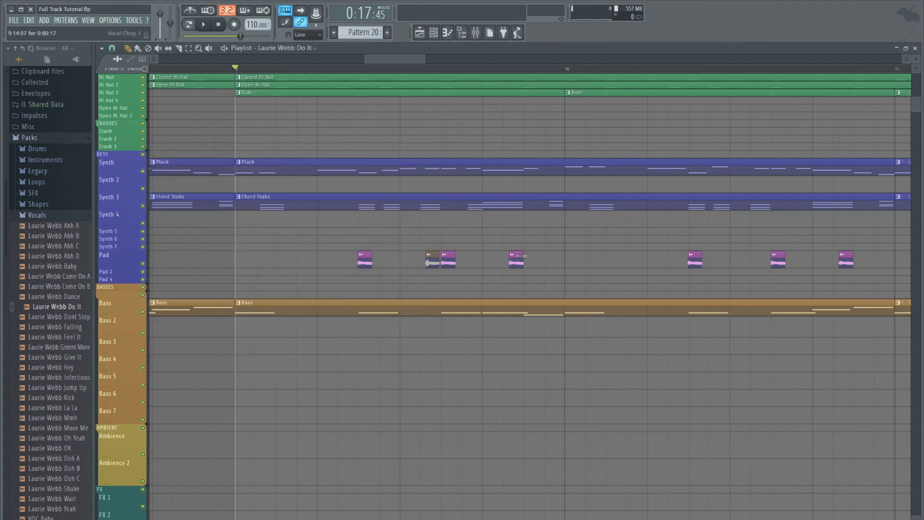
- Set the Do It channel's time-stretching mode to Auto and adjust its pitch during playback
{"action": "double_click", "coordinate": [431, 261]}
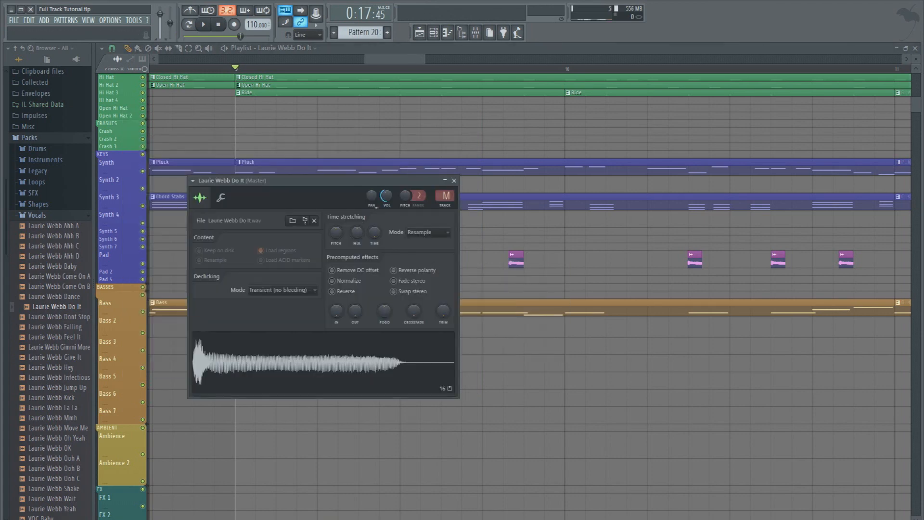
{"action": "key", "text": "space"}
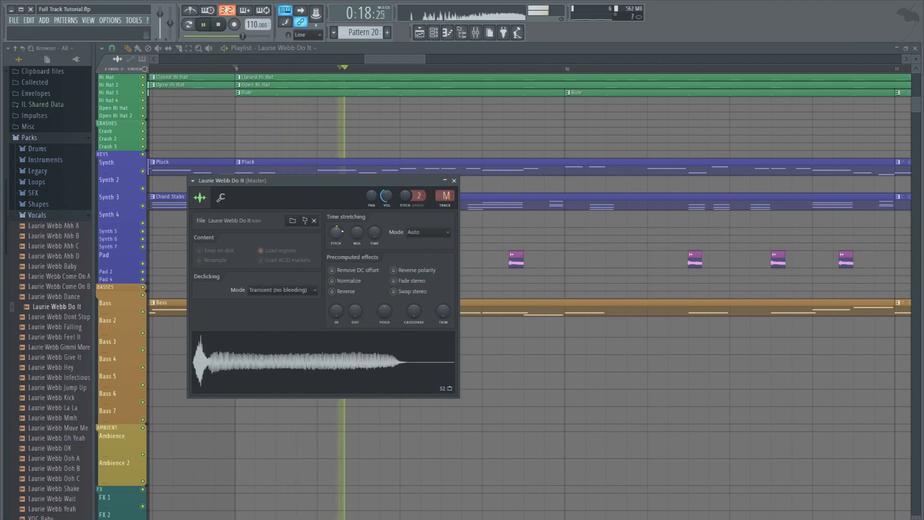
{"action": "key", "text": "space"}
{"action": "key", "text": "Escape"}
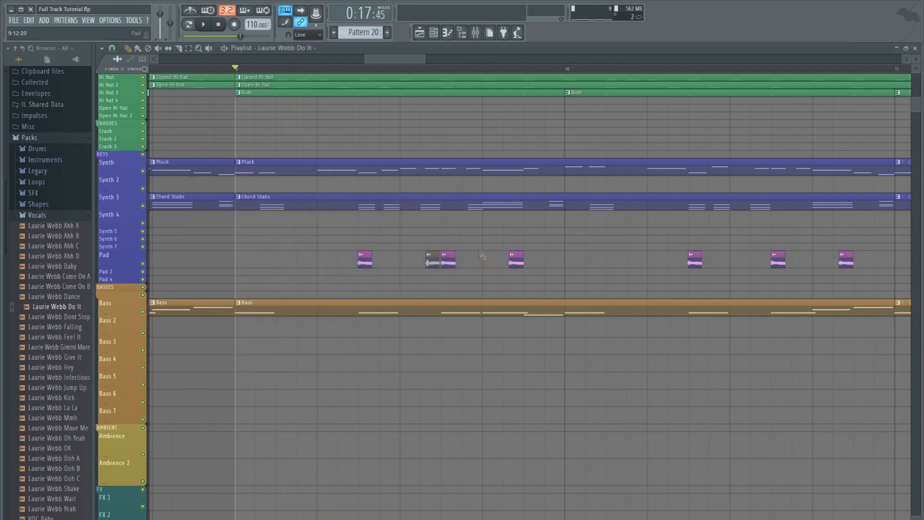
- Remove Newtone from the first effect slot of the Master mixer track
{"action": "left_click", "coordinate": [476, 35]}
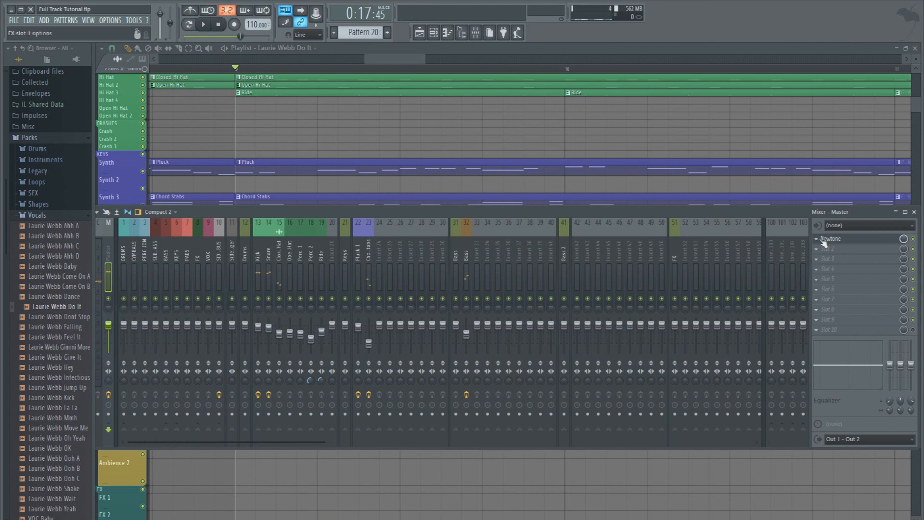
{"action": "left_click", "coordinate": [825, 243]}
{"action": "left_click", "coordinate": [741, 56]}
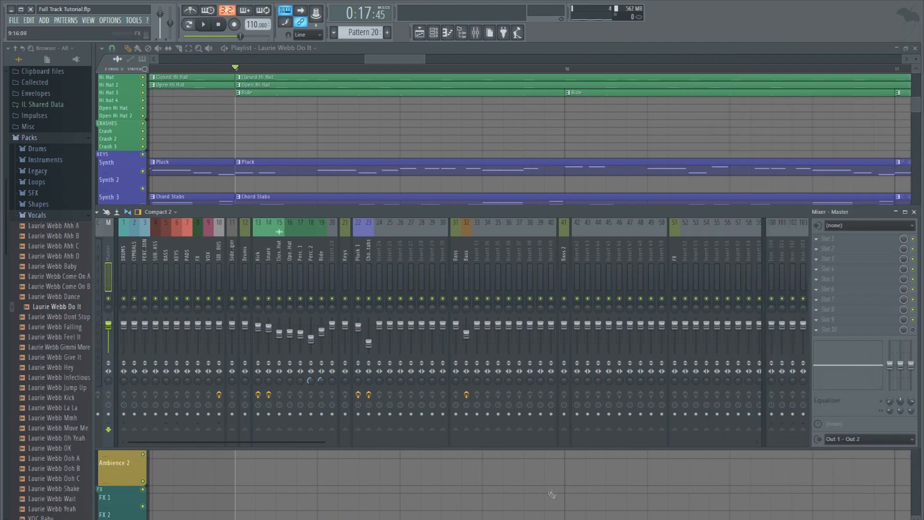
{"action": "key", "text": "Escape"}
- Rename the Do It clip's channel to Vocal Chop 2 and colour it purple like the other vocal chops
{"action": "key", "text": "space"}
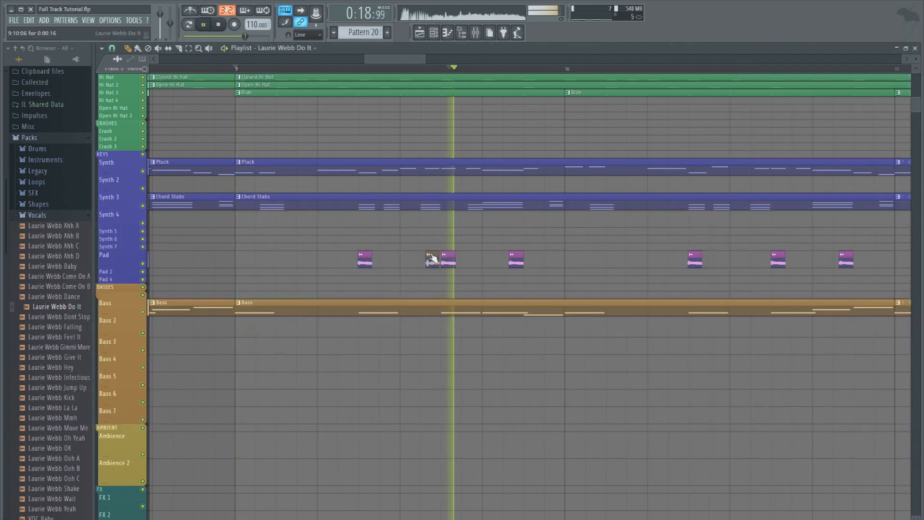
{"action": "key", "text": "space"}
{"action": "left_click", "coordinate": [429, 255]}
{"action": "left_click", "coordinate": [452, 299]}
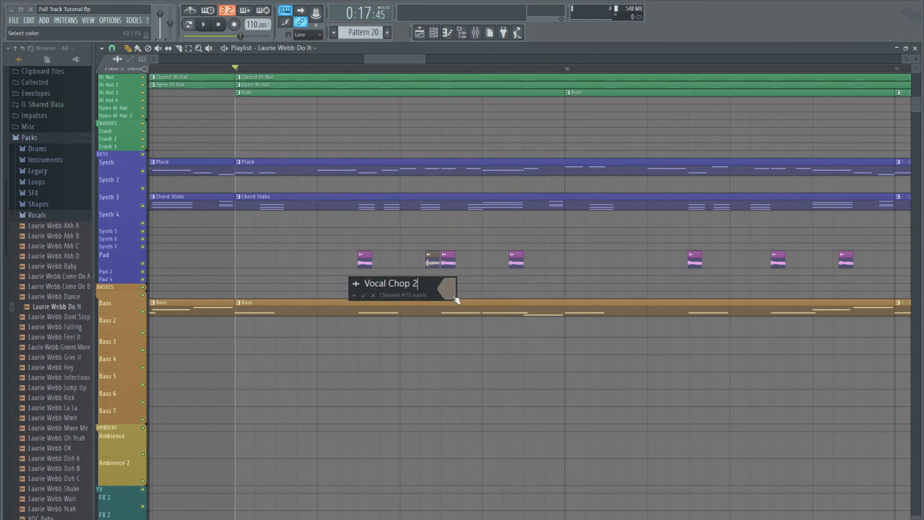
{"action": "left_click", "coordinate": [453, 298]}
{"action": "left_click", "coordinate": [460, 327]}
{"action": "key", "text": "Return"}
- Audition Vocal Chop 2 within the track with its channel settings open
{"action": "key", "text": "space"}
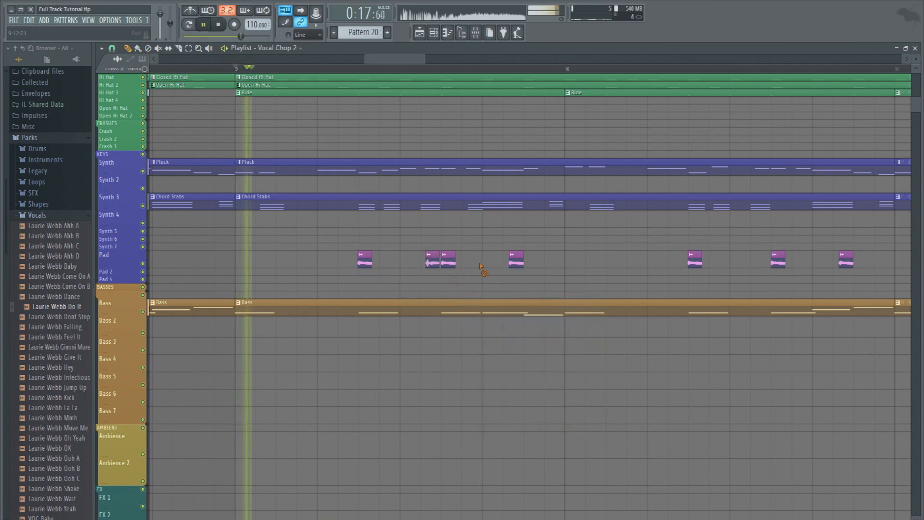
{"action": "double_click", "coordinate": [440, 262]}
{"action": "key", "text": "space"}
{"action": "key", "text": "Escape"}
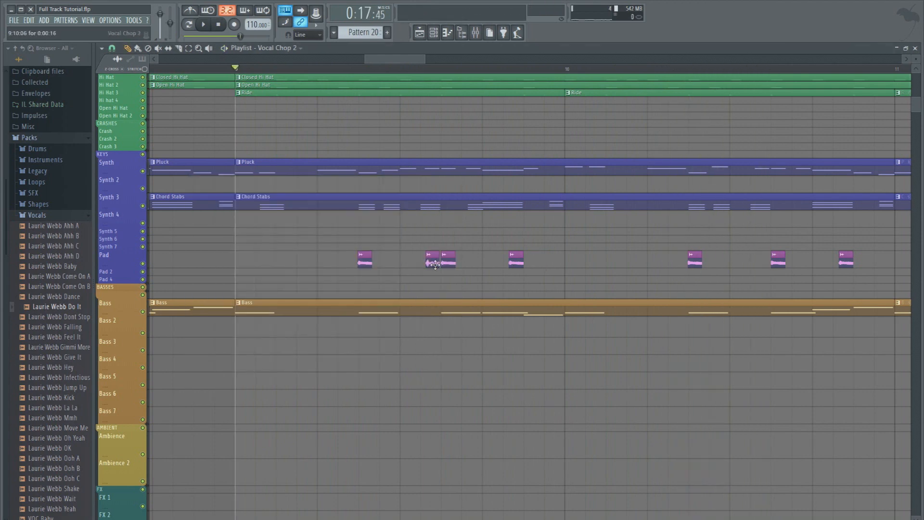
- Replace the chops in bar 10 of the Pad track with a copy of bar 9's four-chop group
{"action": "left_click_drag", "start_coordinate": [628, 251], "coordinate": [292, 275]}
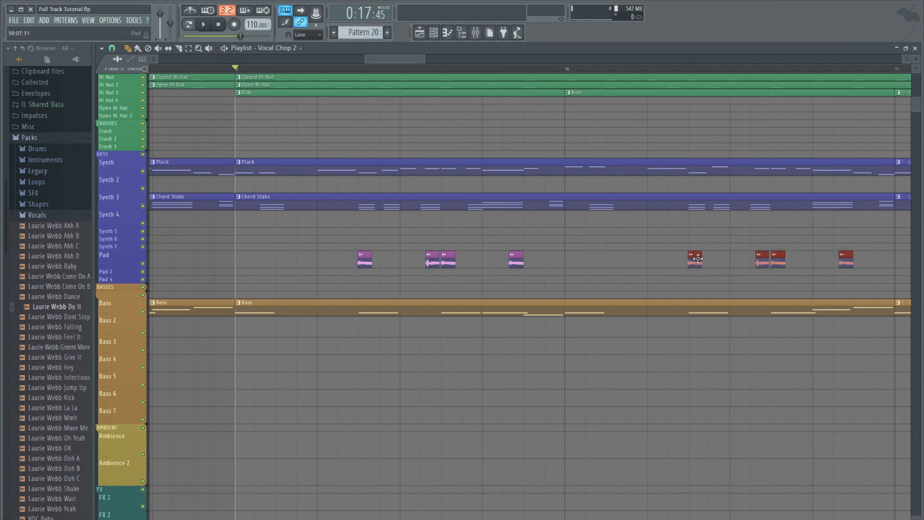
{"action": "left_click", "coordinate": [698, 258]}
{"action": "key", "text": "space"}
- Place the Laurie Webb Move Me sample at 9:15:00 on an enlarged Pad 2 track and shorten it to 0:01:21
{"action": "scroll", "coordinate": [79, 351], "scroll_direction": "down", "scroll_amount": 4}
{"action": "key", "text": "space"}
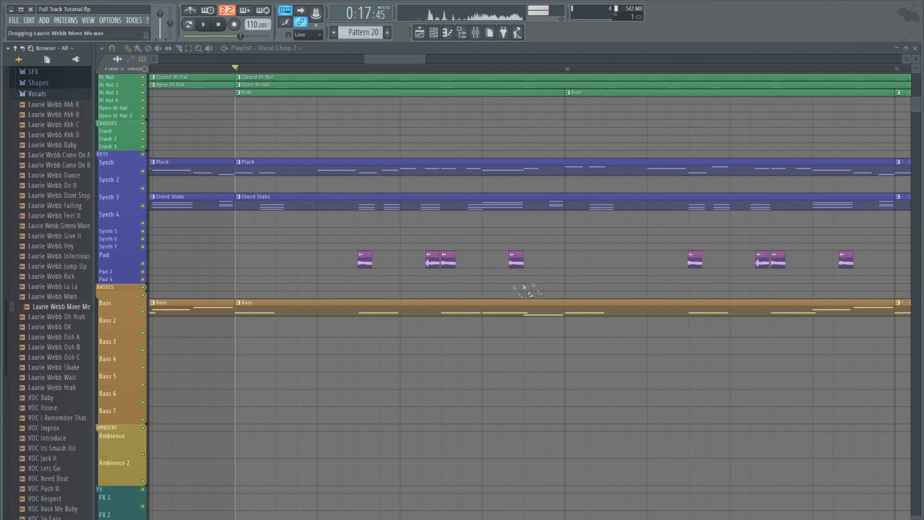
{"action": "left_click_drag", "start_coordinate": [505, 287], "coordinate": [528, 284]}
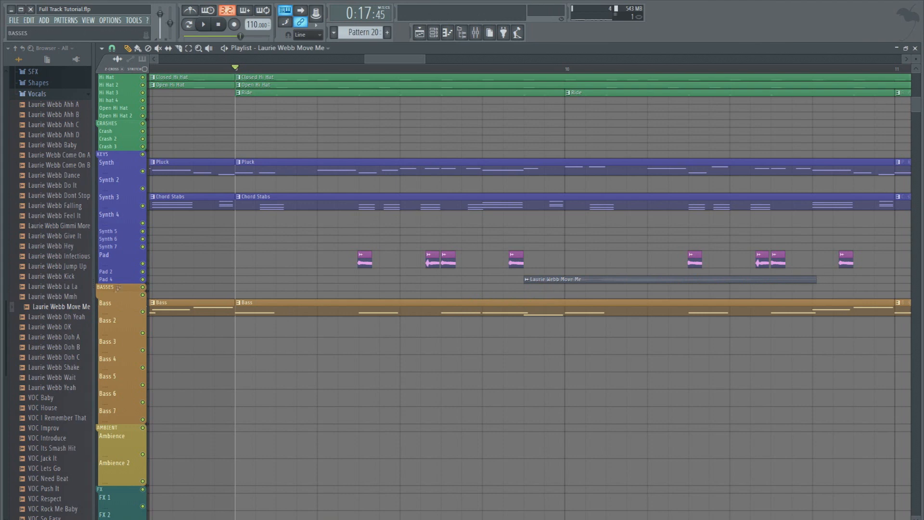
{"action": "left_click_drag", "start_coordinate": [123, 278], "coordinate": [123, 287]}
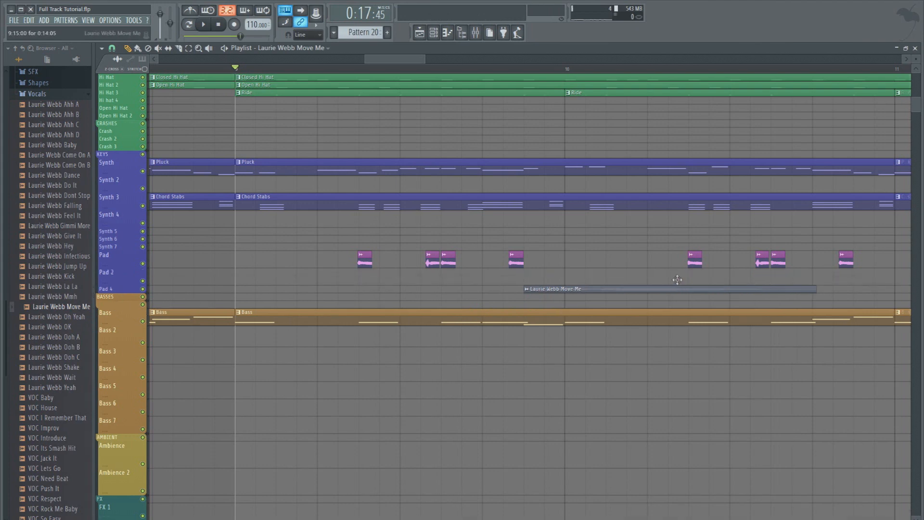
{"action": "left_click_drag", "start_coordinate": [677, 280], "coordinate": [678, 268]}
{"action": "left_click_drag", "start_coordinate": [797, 283], "coordinate": [562, 289]}
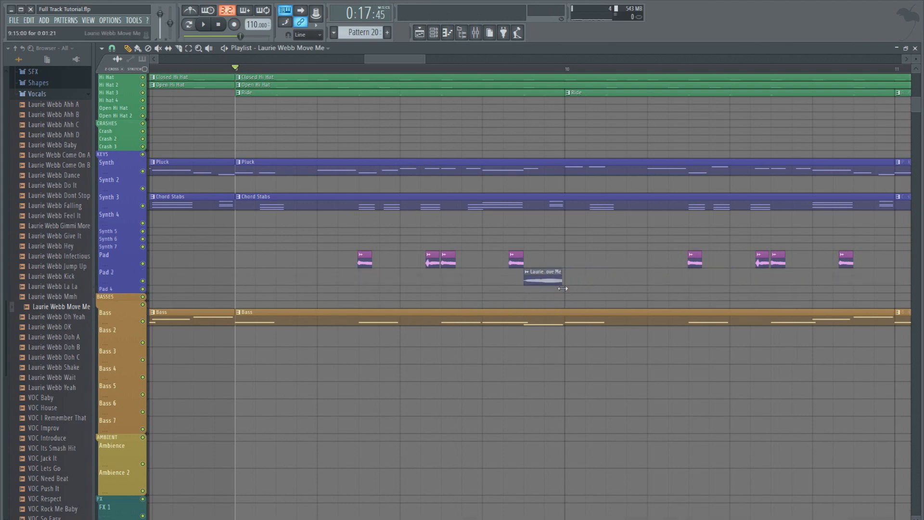
- Open the Move Me clip for pitch correction in Newtone and examine the pitch of its notes
{"action": "left_click", "coordinate": [527, 272]}
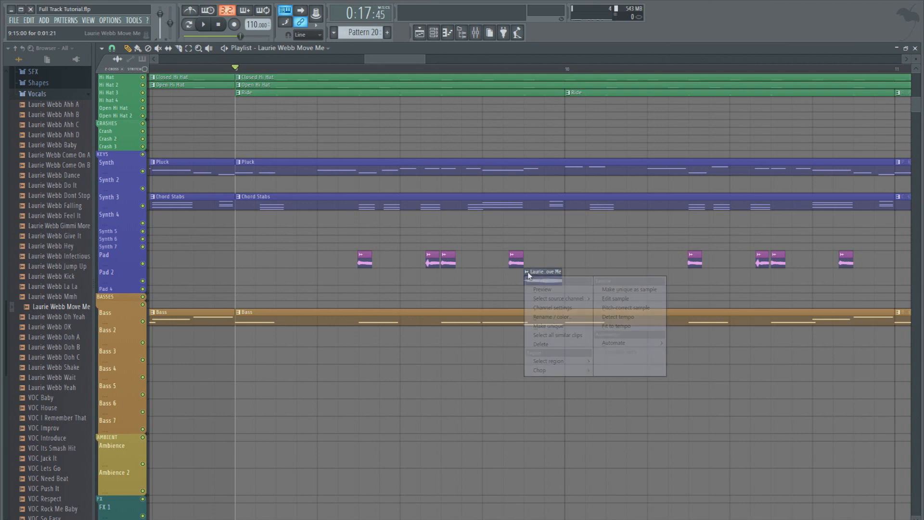
{"action": "left_click", "coordinate": [626, 309]}
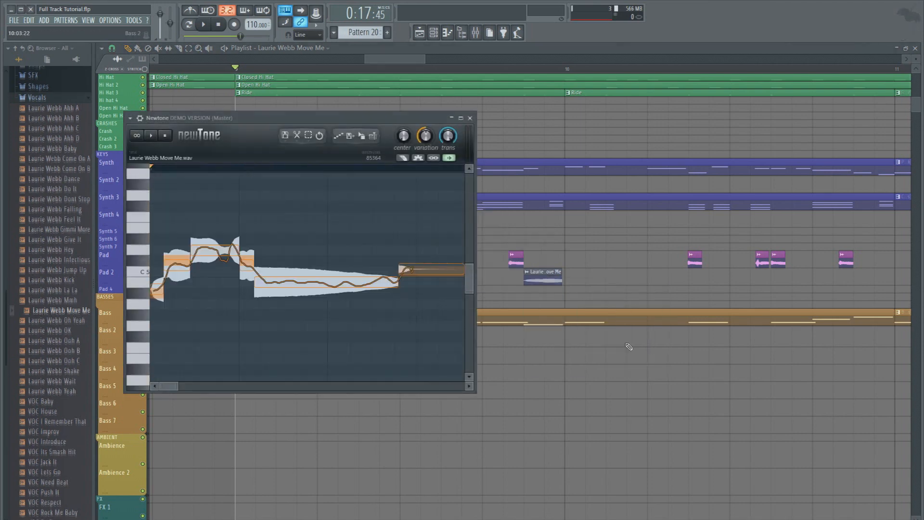
{"action": "left_click", "coordinate": [335, 277]}
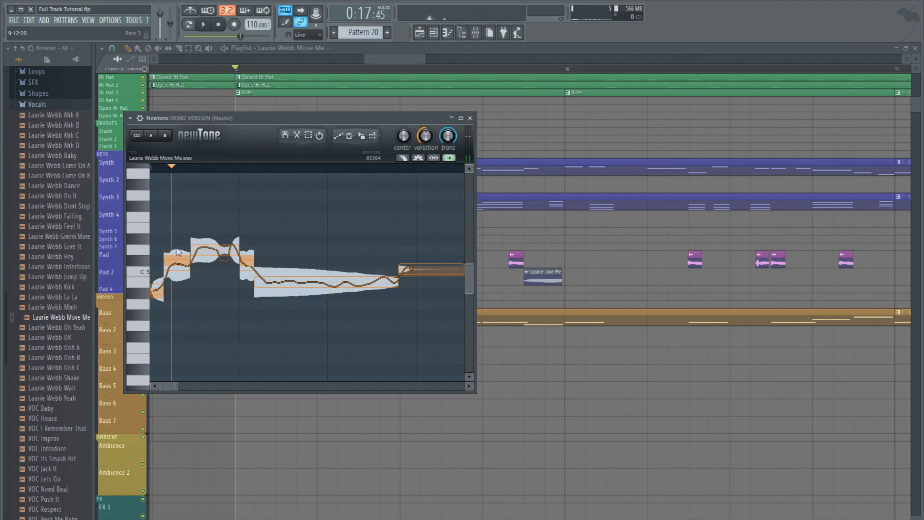
{"action": "left_click_drag", "start_coordinate": [181, 269], "coordinate": [180, 264]}
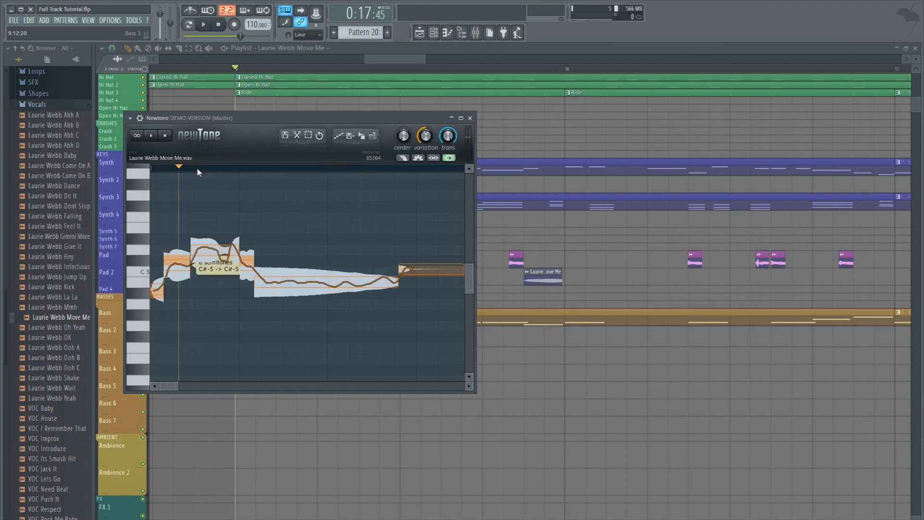
{"action": "left_click", "coordinate": [223, 274]}
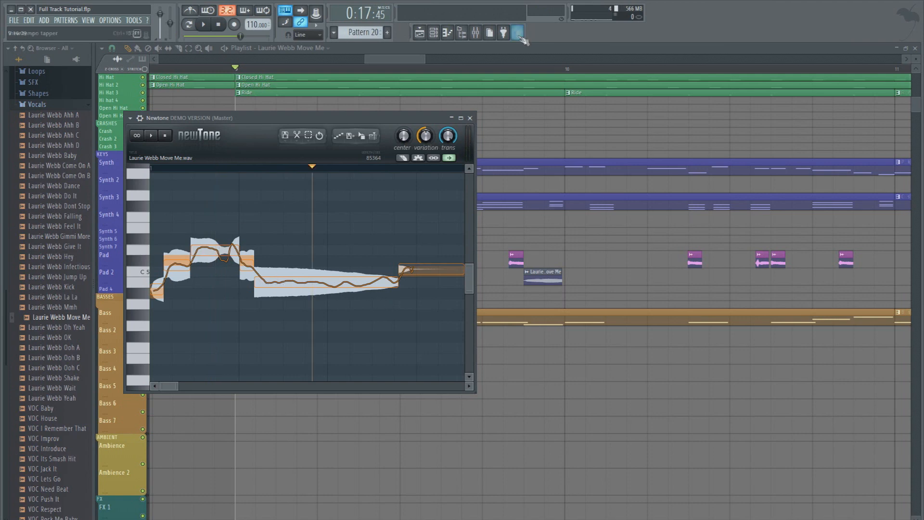
- Remove the Newtone effect loaded for the Move Me clip from the Master mixer track
{"action": "left_click", "coordinate": [477, 32]}
{"action": "left_click", "coordinate": [821, 260]}
{"action": "mouse_move", "coordinate": [828, 243]}
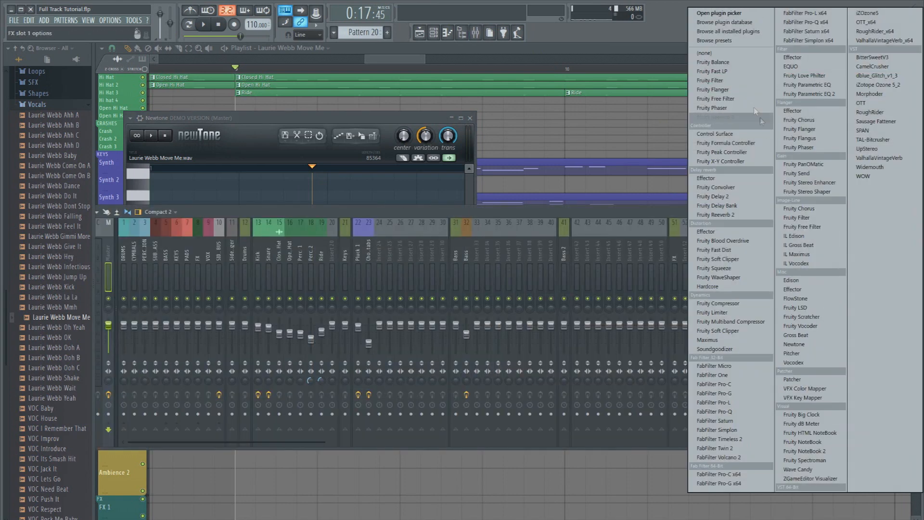
{"action": "left_click", "coordinate": [726, 56]}
{"action": "right_click", "coordinate": [584, 457]}
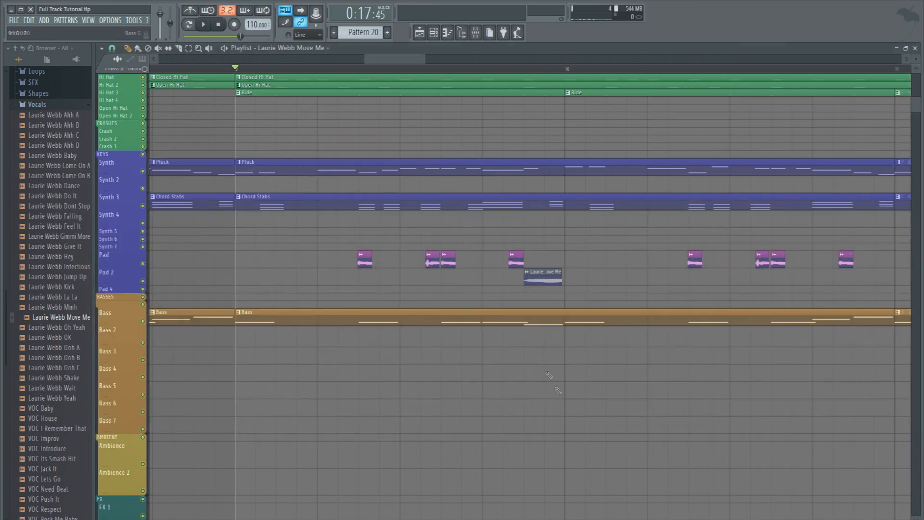
- Rename the Move Me clip's channel to Vocal Chop 3 and give it the purple vocal chop colour
{"action": "right_click", "coordinate": [529, 277]}
{"action": "left_click", "coordinate": [567, 320]}
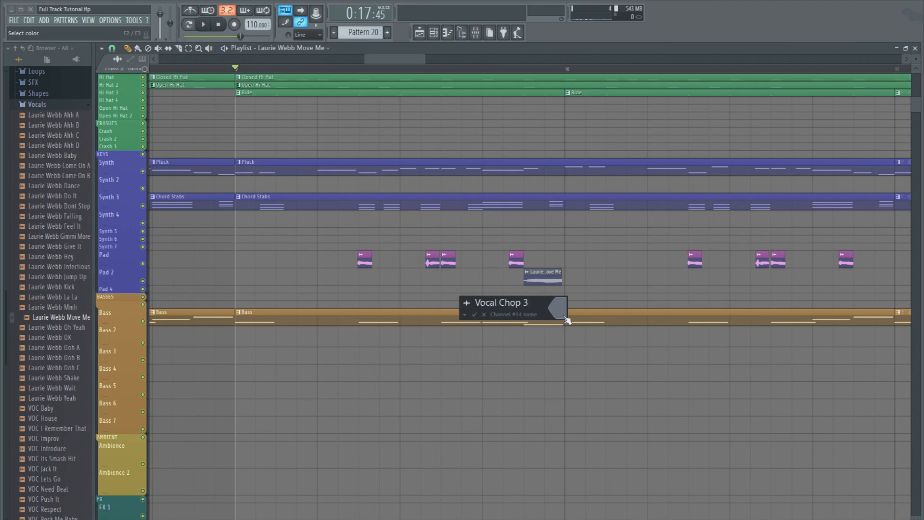
{"action": "left_click", "coordinate": [565, 317]}
{"action": "left_click", "coordinate": [571, 347]}
{"action": "key", "text": "Return"}
- Set Vocal Chop 3's time-stretching mode to Auto and adjust its pitch and volume during playback
{"action": "key", "text": "space"}
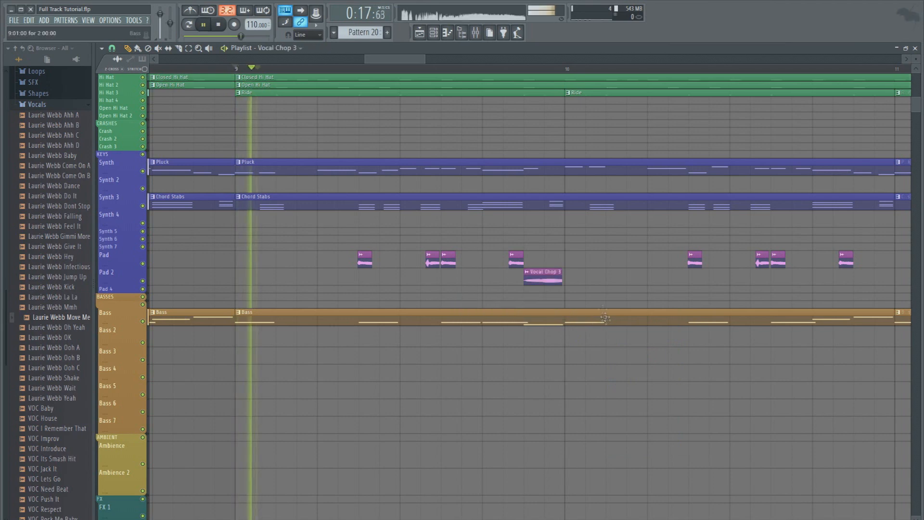
{"action": "double_click", "coordinate": [540, 276]}
{"action": "key", "text": "space"}
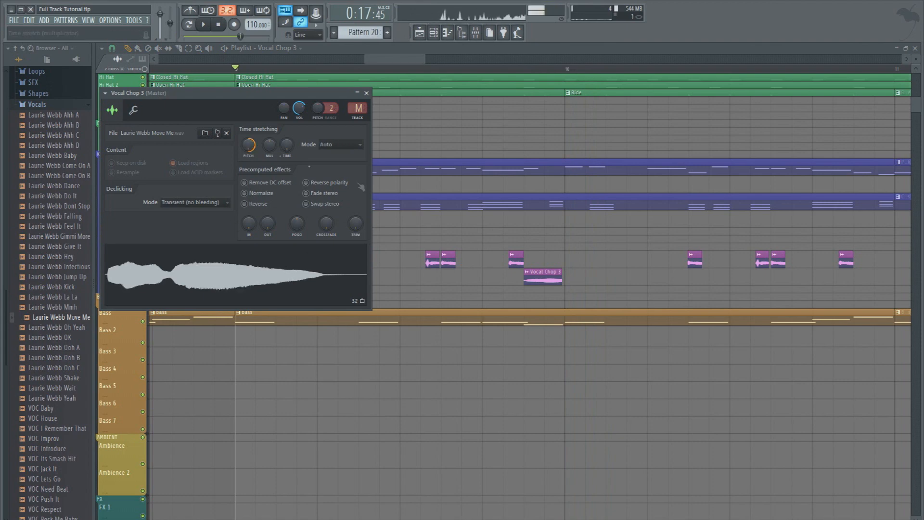
{"action": "key", "text": "space"}
- Shorten the Vocal Chop 3 clip to 0:01:00 starting at 9:14:22 and audition the end of bar 9
{"action": "left_click_drag", "start_coordinate": [546, 278], "coordinate": [538, 278]}
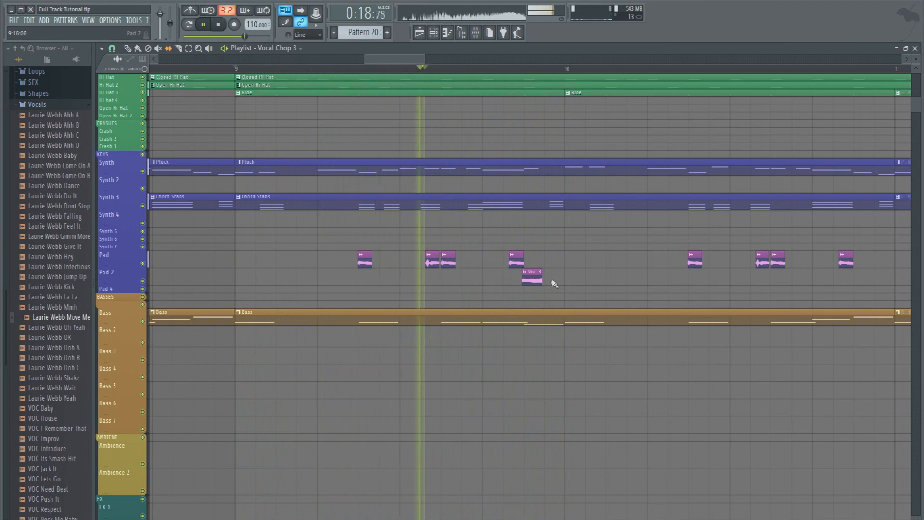
{"action": "key", "text": "space"}
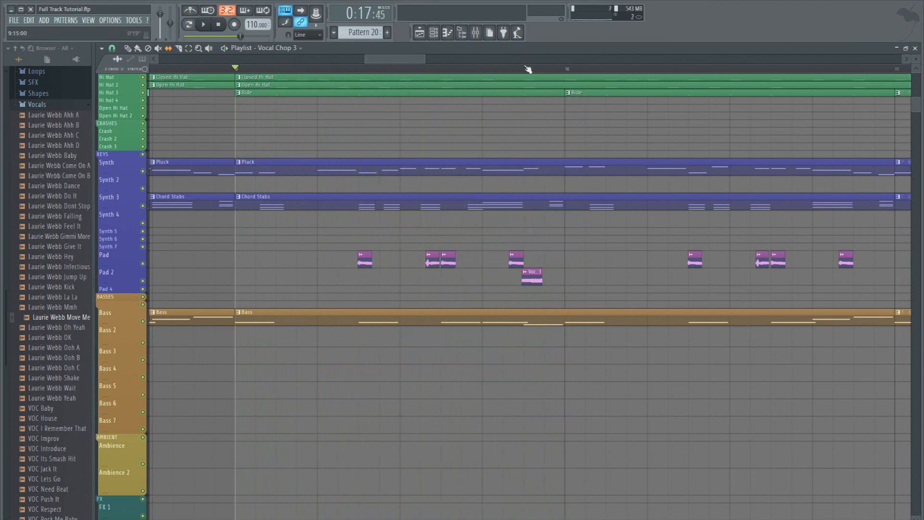
{"action": "left_click", "coordinate": [528, 69]}
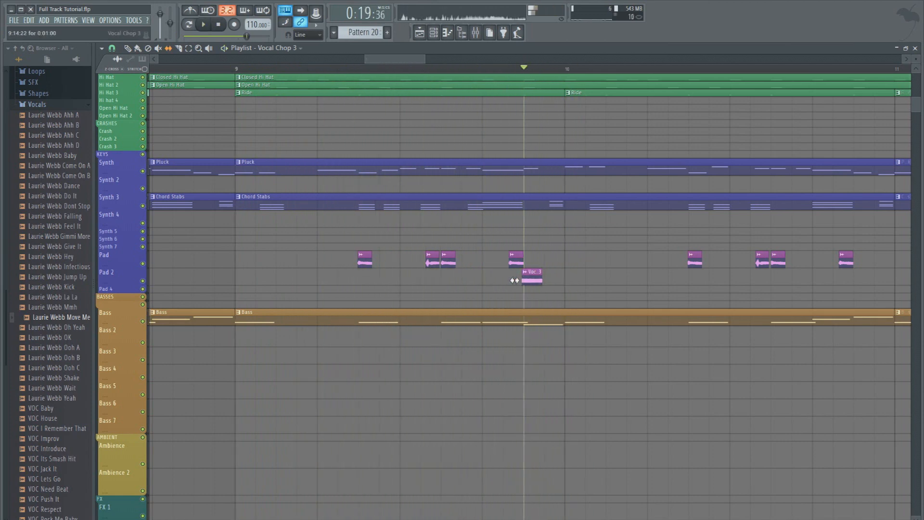
{"action": "left_click", "coordinate": [483, 70]}
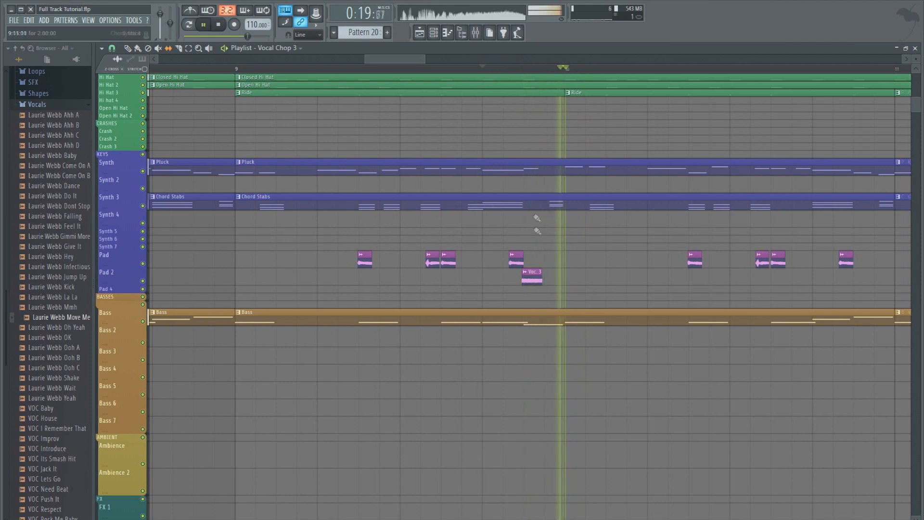
{"action": "key", "text": "space"}
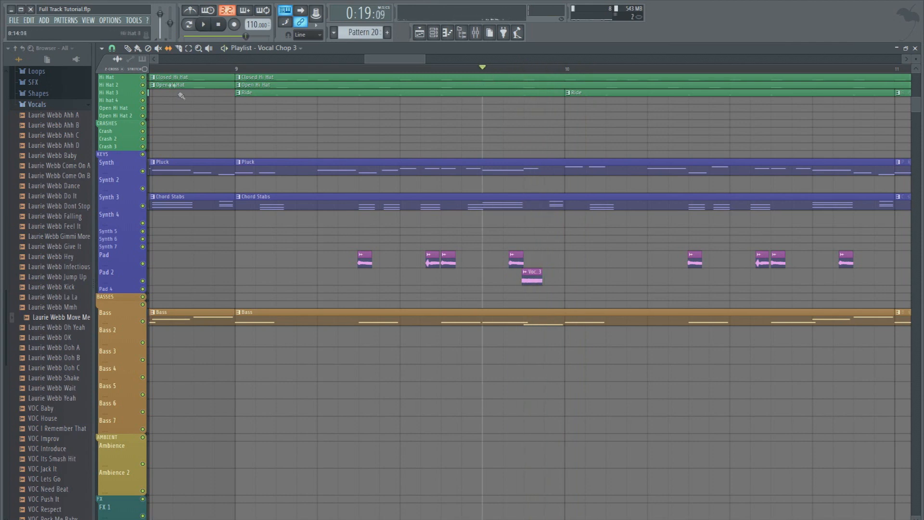
- Trim the Vocal Chop 3 clip's start to 9:15:00 and lower its channel volume to about 39%
{"action": "double_click", "coordinate": [531, 281]}
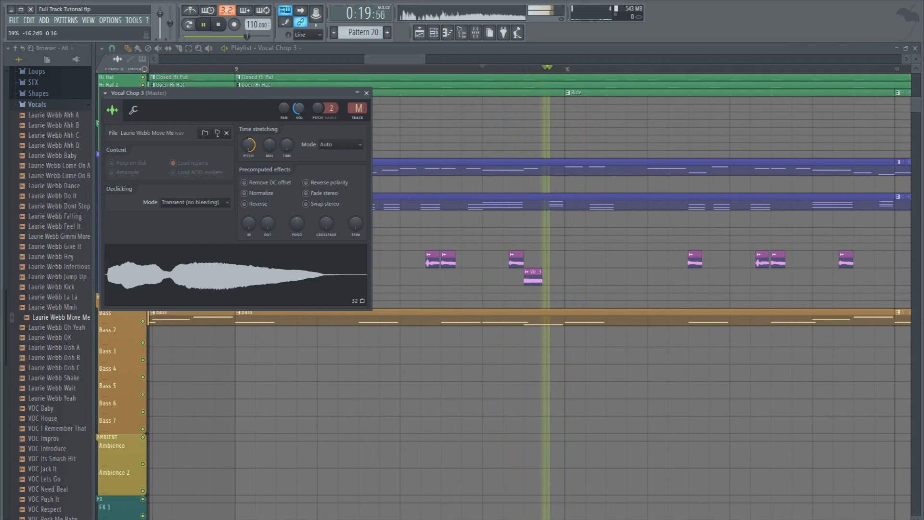
{"action": "key", "text": "space"}
{"action": "left_click", "coordinate": [366, 93]}
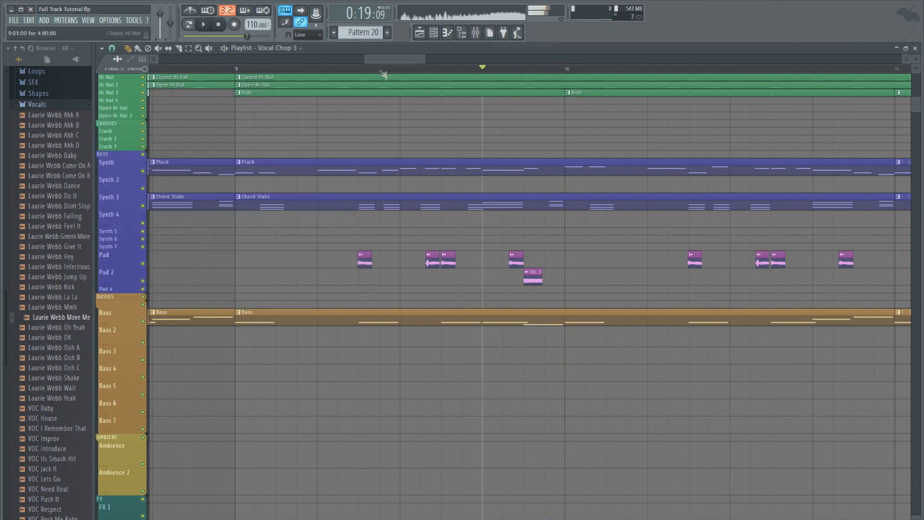
- Play the track from bar 9 and add another Vocal Chop 3 clip on Pad 2 at 10:15:00
{"action": "left_click", "coordinate": [236, 69]}
{"action": "key", "text": "space"}
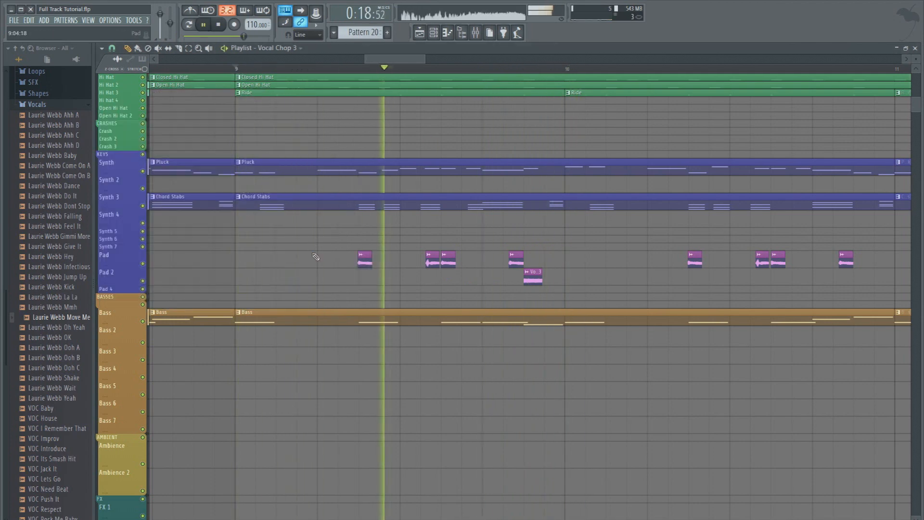
{"action": "key", "text": "space"}
{"action": "scroll", "coordinate": [495, 249], "scroll_direction": "down", "scroll_amount": 3}
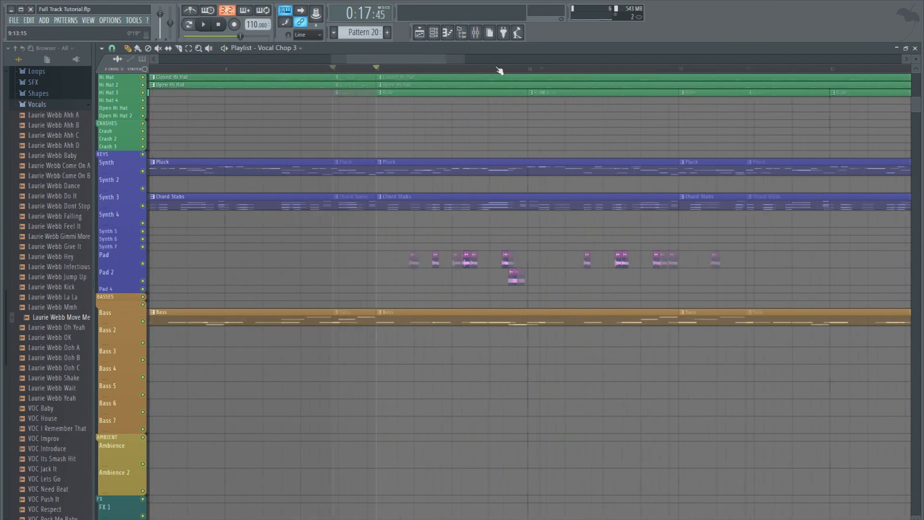
{"action": "key", "text": "space"}
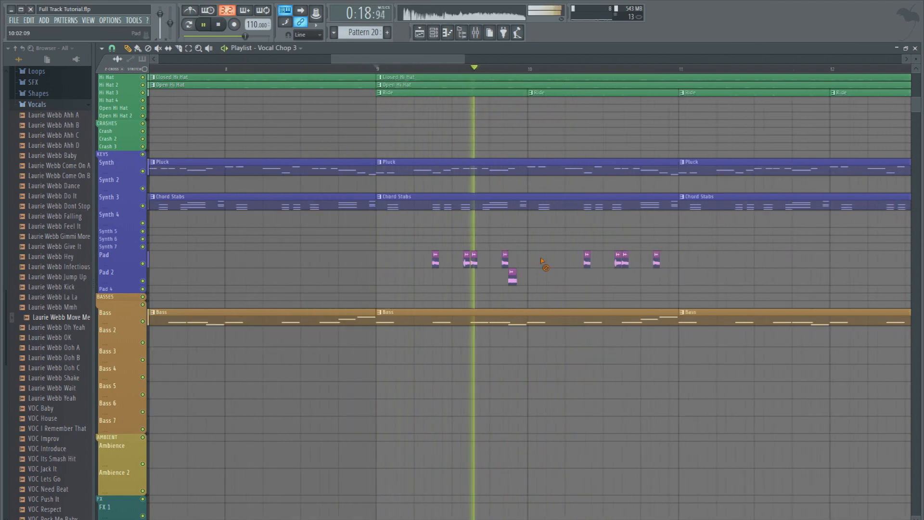
{"action": "left_click", "coordinate": [663, 277]}
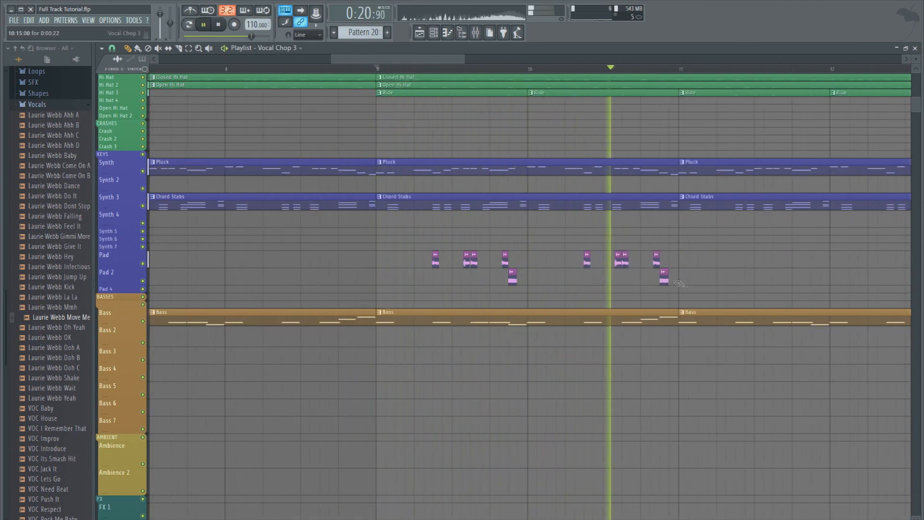
{"action": "key", "text": "space"}
- Duplicate all the vocal chops of bars 9 and 10 on Pad and Pad 2 into bars 11 and 12
{"action": "left_click_drag", "start_coordinate": [690, 276], "coordinate": [422, 249]}
{"action": "key", "text": "ctrl+c"}
{"action": "key", "text": "ctrl+v"}
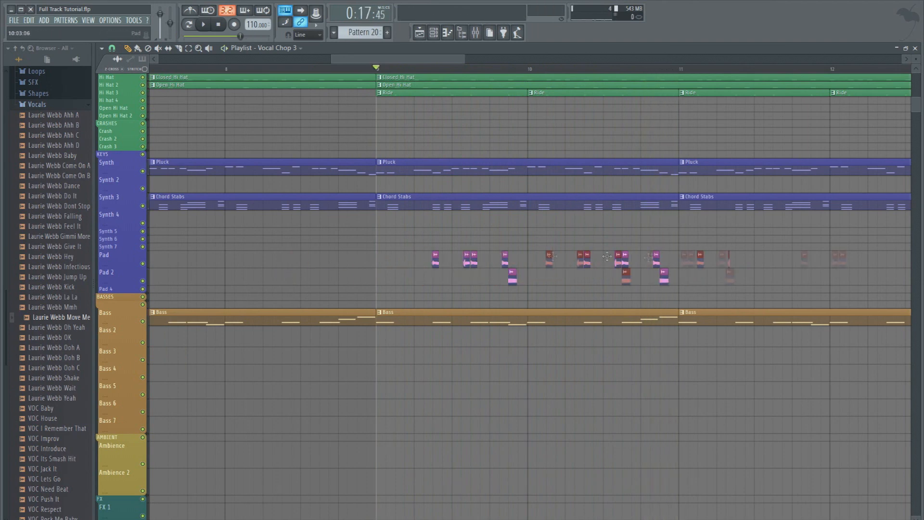
{"action": "left_click_drag", "start_coordinate": [728, 257], "coordinate": [736, 258]}
{"action": "key", "text": "space"}
{"action": "key", "text": "ctrl+d"}
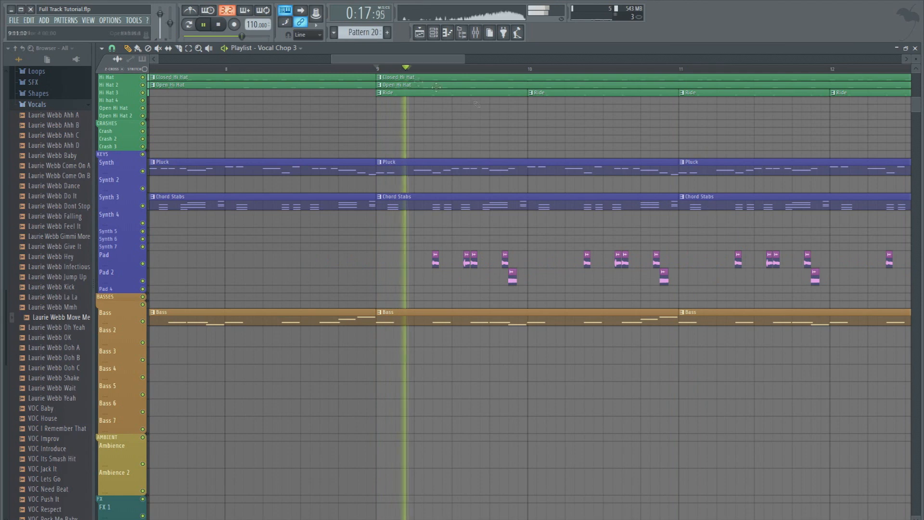
- Audition the extended vocal chop section and inspect the Vocal Chop 1 channel settings and the mixer
{"action": "scroll", "coordinate": [422, 63], "scroll_direction": "down", "scroll_amount": 3}
{"action": "left_click_drag", "start_coordinate": [422, 62], "coordinate": [454, 64]}
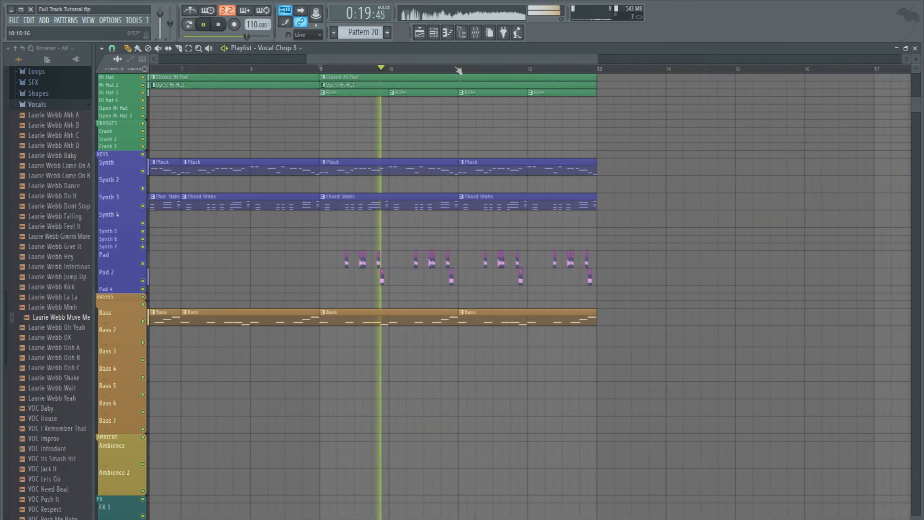
{"action": "double_click", "coordinate": [516, 259]}
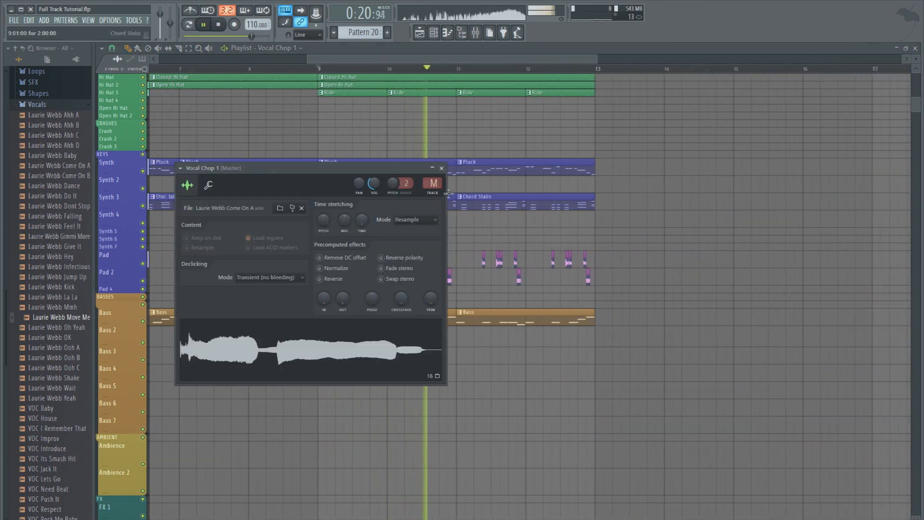
{"action": "left_click", "coordinate": [475, 32]}
{"action": "right_click", "coordinate": [680, 169]}
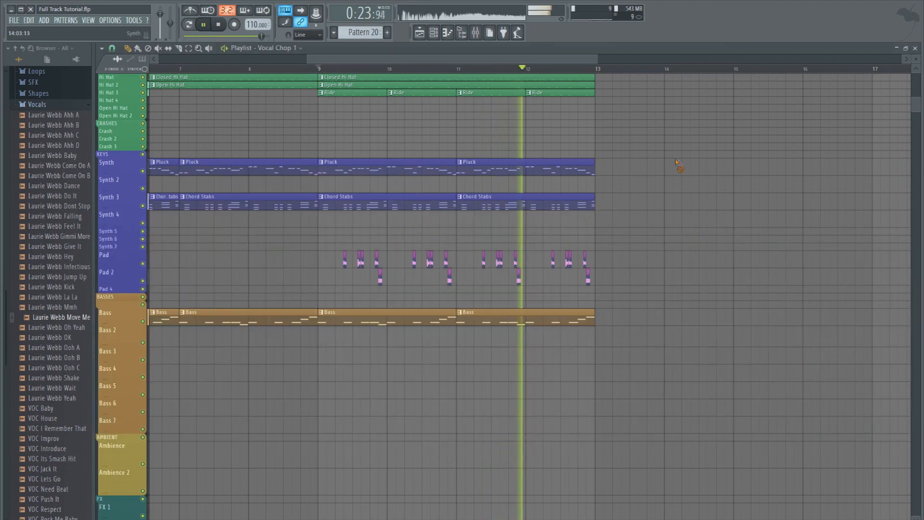
- Move all the selected vocal chops from the Pad and Pad 2 tracks down to Vox 1 and Vox 2
{"action": "scroll", "coordinate": [550, 367], "scroll_direction": "down", "scroll_amount": 4}
{"action": "key", "text": "space"}
{"action": "left_click_drag", "start_coordinate": [639, 125], "coordinate": [345, 120]}
{"action": "key", "text": "shift+Down"}
{"action": "key", "text": "shift+Down"}
{"action": "key", "text": "shift+Down"}
{"action": "key", "text": "shift+Down"}
{"action": "key", "text": "shift+Down"}
{"action": "key", "text": "shift+Down"}
{"action": "key", "text": "shift+Down"}
{"action": "key", "text": "shift+Down"}
{"action": "key", "text": "shift+Down"}
{"action": "key", "text": "shift+Down"}
{"action": "key", "text": "shift+Down"}
{"action": "key", "text": "shift+Down"}
{"action": "key", "text": "shift+Down"}
{"action": "key", "text": "shift+Down"}
{"action": "key", "text": "shift+Down"}
{"action": "key", "text": "shift+Down"}
{"action": "key", "text": "shift+Down"}
{"action": "key", "text": "shift+Down"}
{"action": "key", "text": "shift+Down"}
{"action": "key", "text": "shift+Down"}
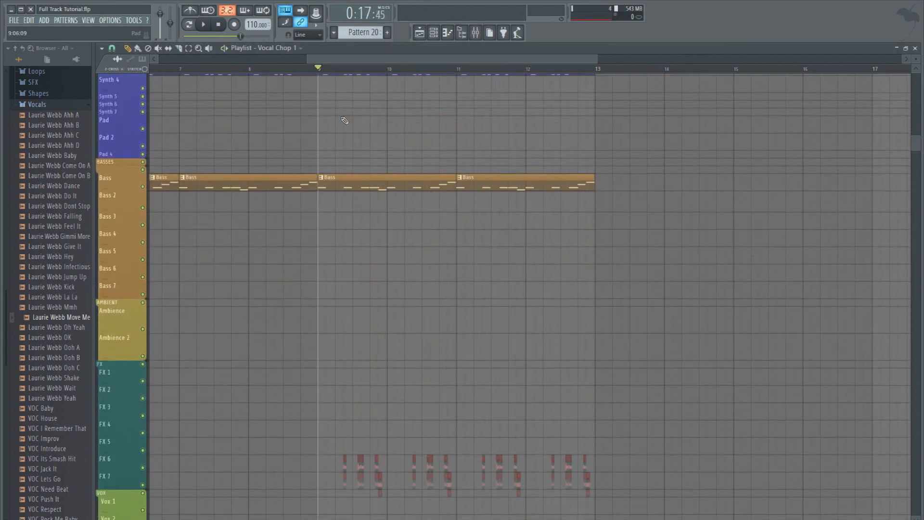
{"action": "scroll", "coordinate": [345, 120], "scroll_direction": "down", "scroll_amount": 3}
{"action": "key", "text": "shift+Up"}
{"action": "key", "text": "shift+Up"}
{"action": "key", "text": "shift+Up"}
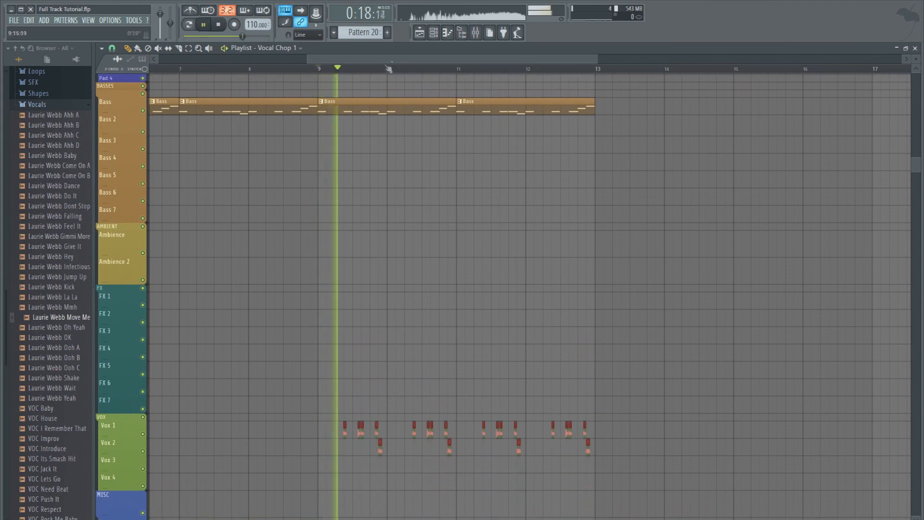
- Route the vocal chops to mixer insert 57, named Vocal Chop 1, and load Fruity Parametric EQ 2 in its slot 2
{"action": "left_click", "coordinate": [475, 32]}
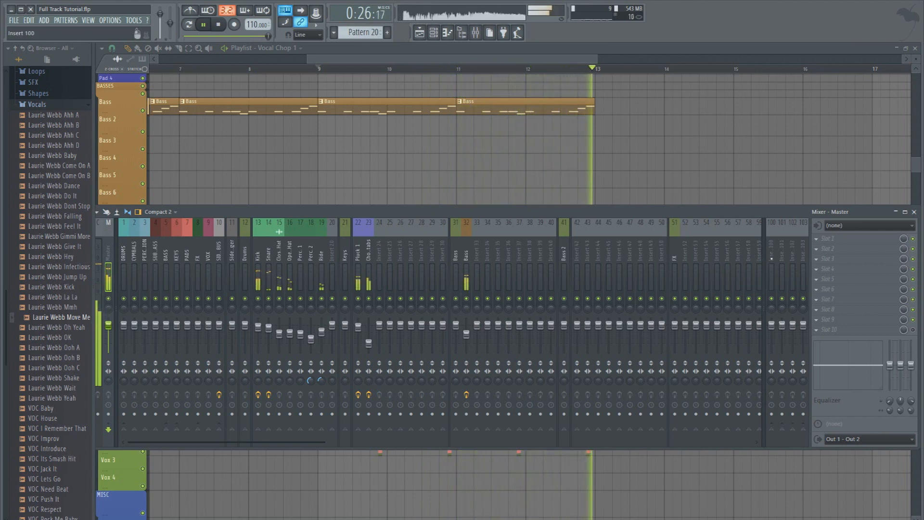
{"action": "key", "text": "space"}
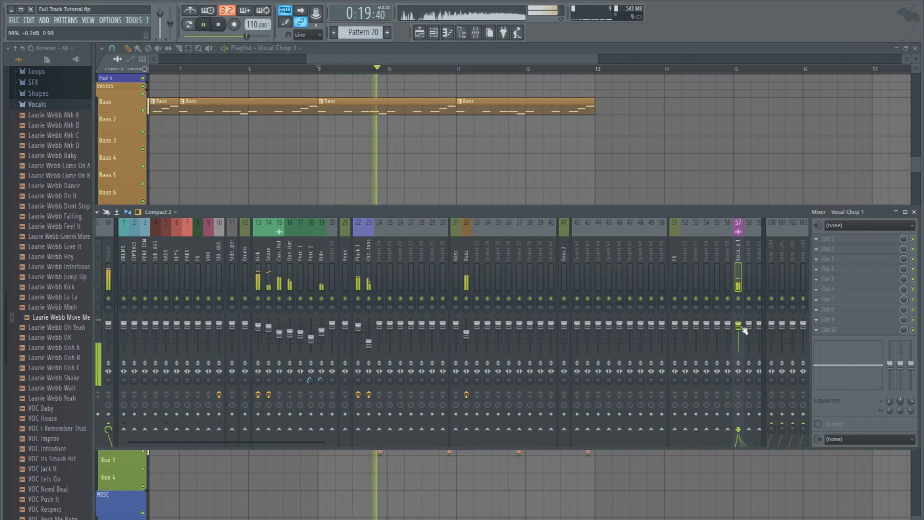
{"action": "key", "text": "space"}
{"action": "left_click", "coordinate": [826, 248]}
{"action": "left_click", "coordinate": [818, 94]}
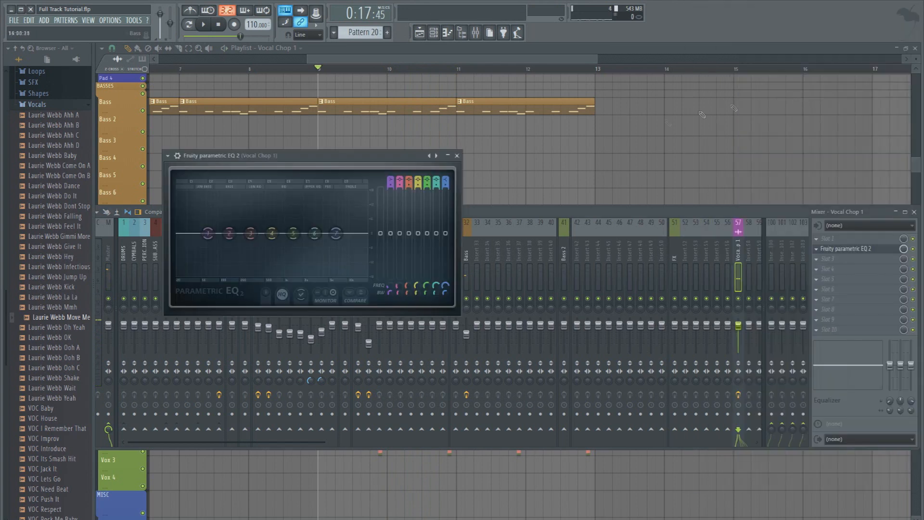
- Move the Vox 2 chops up onto Vox 1 with the others and play that track soloed
{"action": "key", "text": "F9"}
{"action": "left_click_drag", "start_coordinate": [331, 438], "coordinate": [617, 455]}
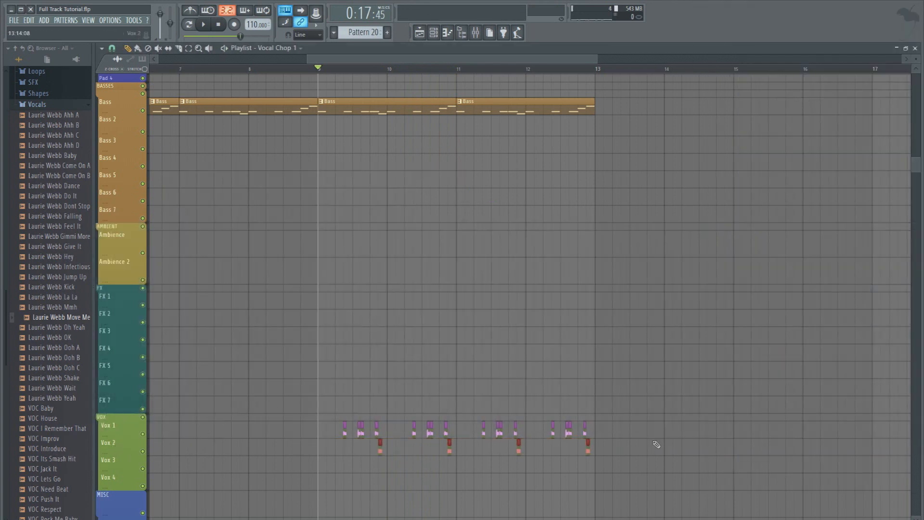
{"action": "right_click", "coordinate": [142, 434]}
{"action": "key", "text": "space"}
{"action": "key", "text": "ctrl+d"}
{"action": "key", "text": "space"}
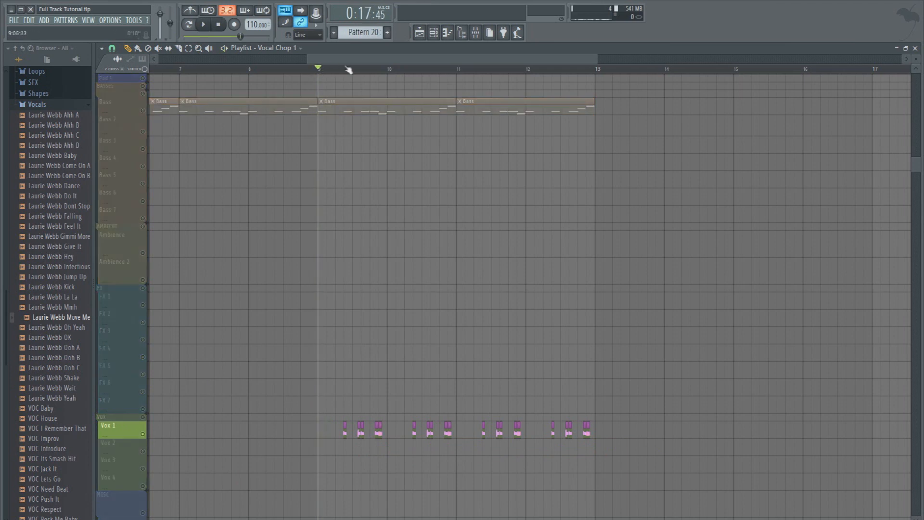
- In the Vocal Chop 1 parametric EQ, dip bands 4 and 6 slightly and raise the band 7 high shelf
{"action": "left_click", "coordinate": [475, 33]}
{"action": "left_click", "coordinate": [835, 240]}
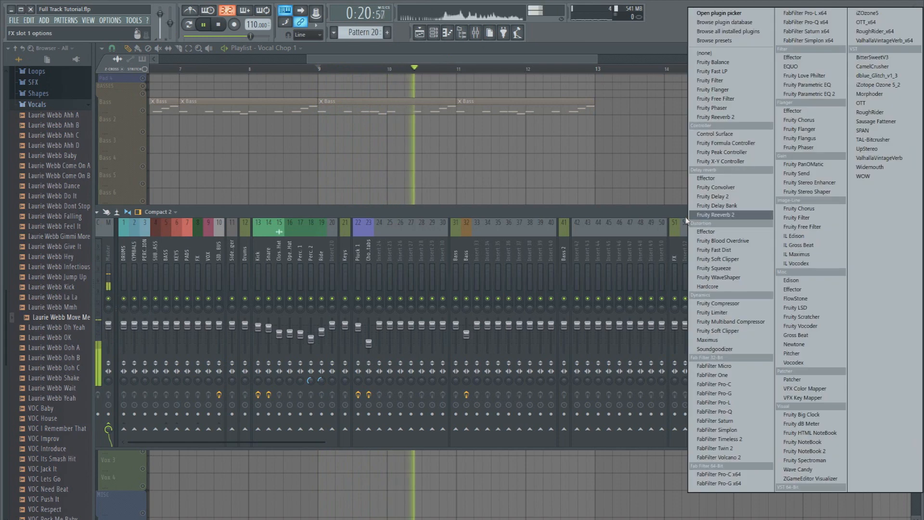
{"action": "left_click", "coordinate": [679, 218]}
{"action": "left_click", "coordinate": [846, 249]}
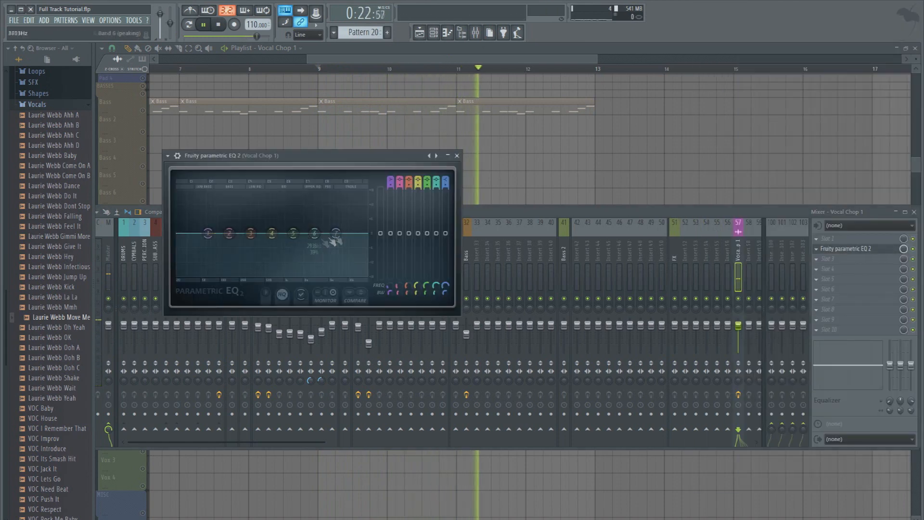
{"action": "mouse_move", "coordinate": [316, 244]}
{"action": "left_mouse_down"}
{"action": "mouse_move", "coordinate": [337, 245]}
{"action": "mouse_move", "coordinate": [309, 238]}
{"action": "left_mouse_up"}
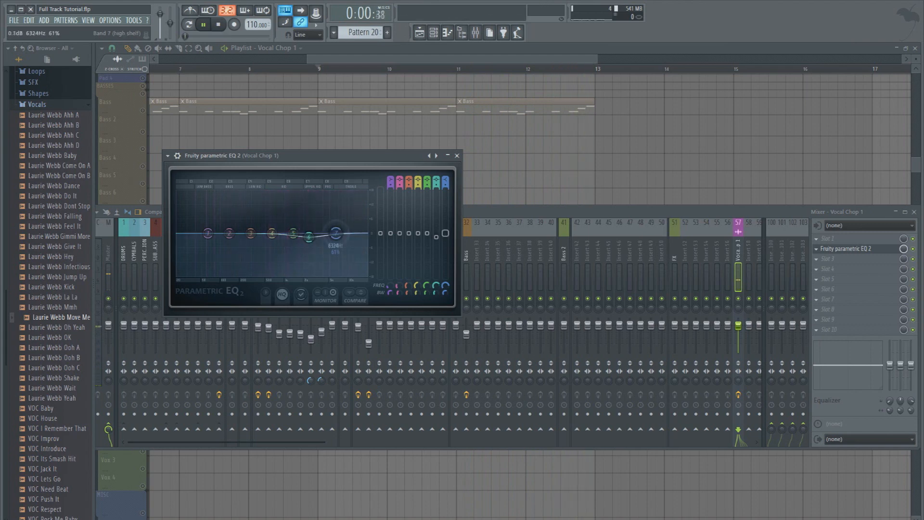
{"action": "left_click_drag", "start_coordinate": [237, 241], "coordinate": [323, 243]}
- Change EQ band 1 to a steeper high pass and raise its cutoff to band 3's frequency
{"action": "right_click", "coordinate": [208, 233]}
{"action": "mouse_move", "coordinate": [224, 259]}
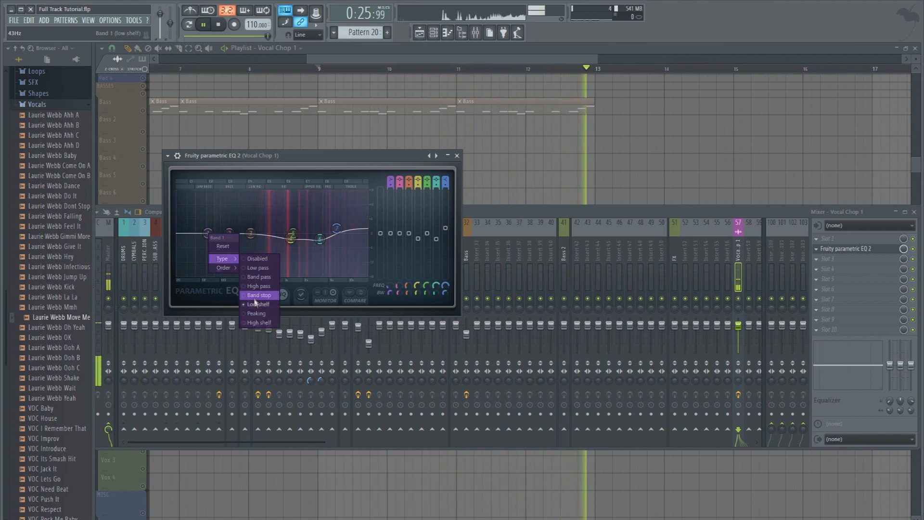
{"action": "left_click", "coordinate": [258, 322]}
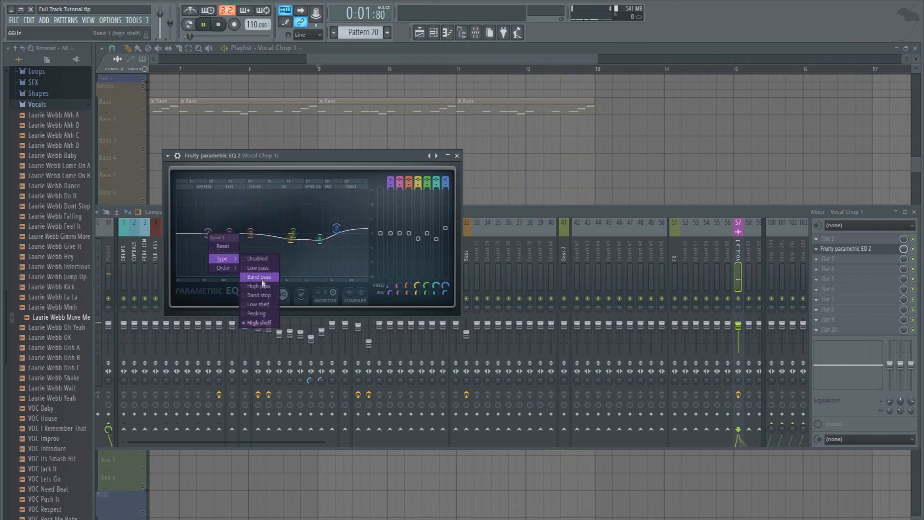
{"action": "left_click", "coordinate": [263, 288]}
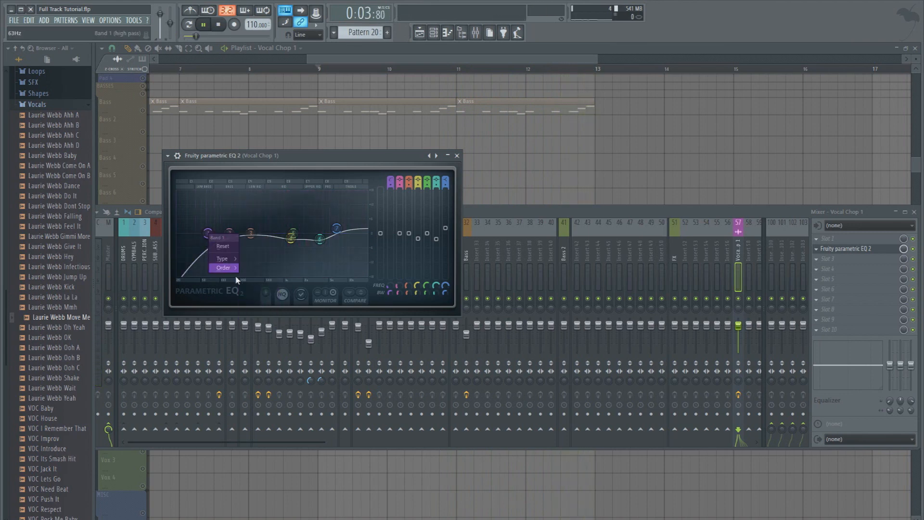
{"action": "left_click", "coordinate": [256, 314]}
{"action": "key", "text": "space"}
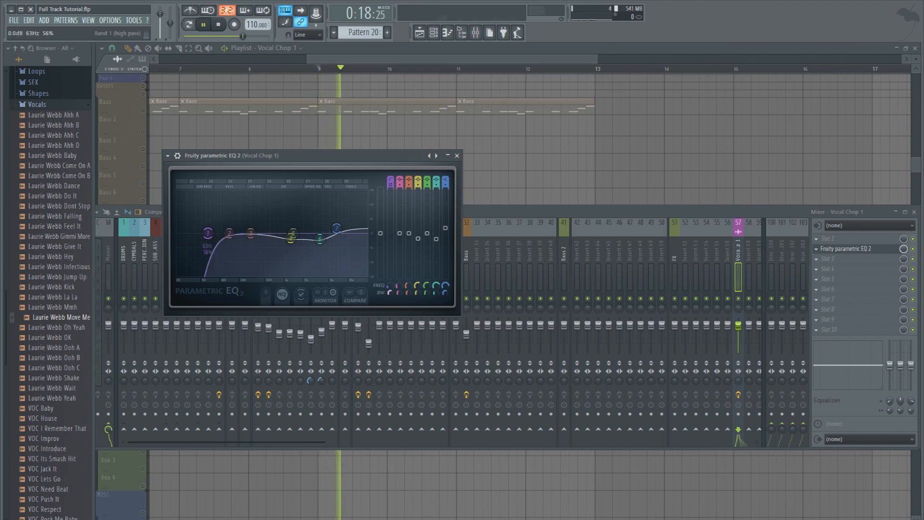
{"action": "left_click_drag", "start_coordinate": [208, 233], "coordinate": [251, 233]}
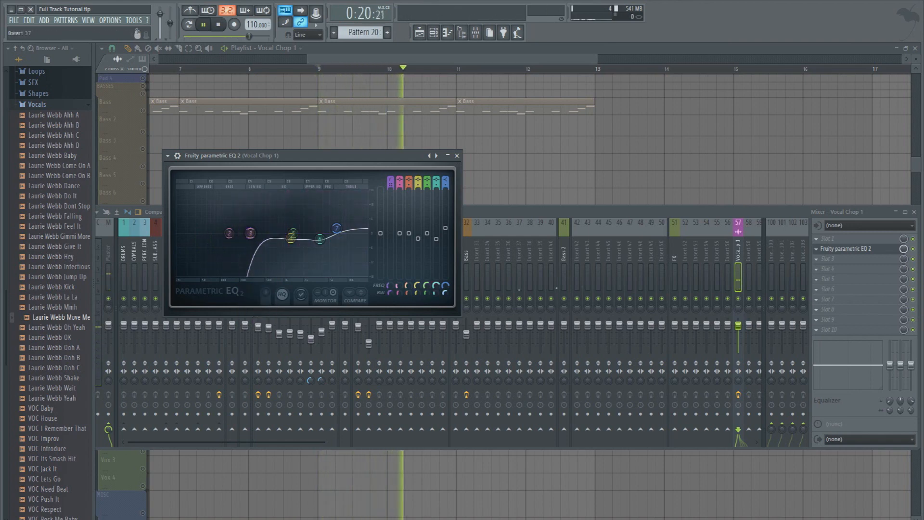
- Add Fruity Chorus in slot 4 of Vocal Chop 1, with stereo at 49 degrees and a shorter delay
{"action": "left_click", "coordinate": [825, 269]}
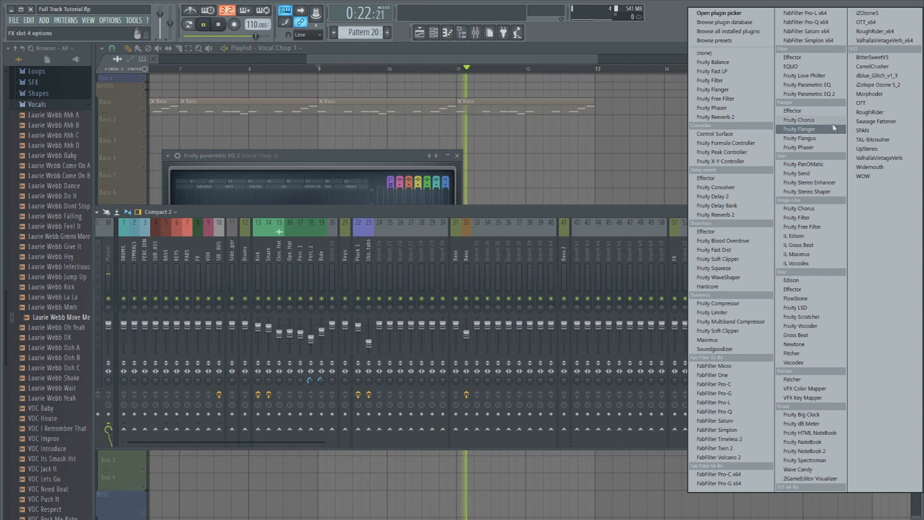
{"action": "left_click", "coordinate": [811, 125]}
{"action": "left_click_drag", "start_coordinate": [369, 198], "coordinate": [369, 205]}
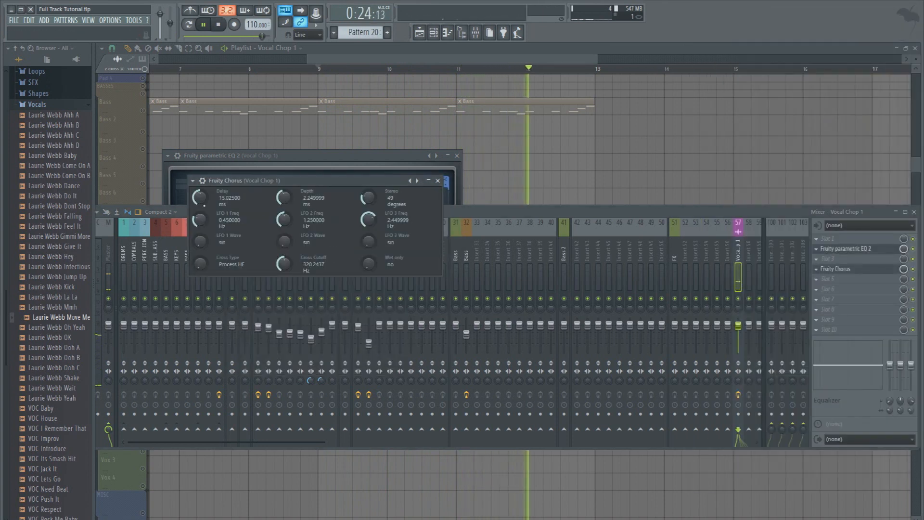
{"action": "left_click_drag", "start_coordinate": [200, 197], "coordinate": [200, 212]}
- Unsolo Vox 1, play the full mix and lower the Vocal Chop 1 mixer fader to about -1.0 dB
{"action": "key", "text": "space"}
{"action": "key", "text": "F12"}
{"action": "right_click", "coordinate": [143, 434]}
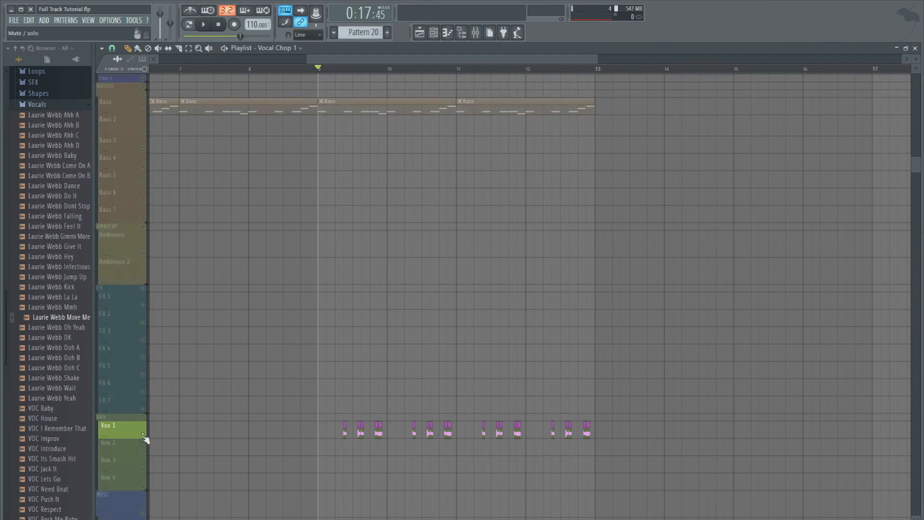
{"action": "key", "text": "space"}
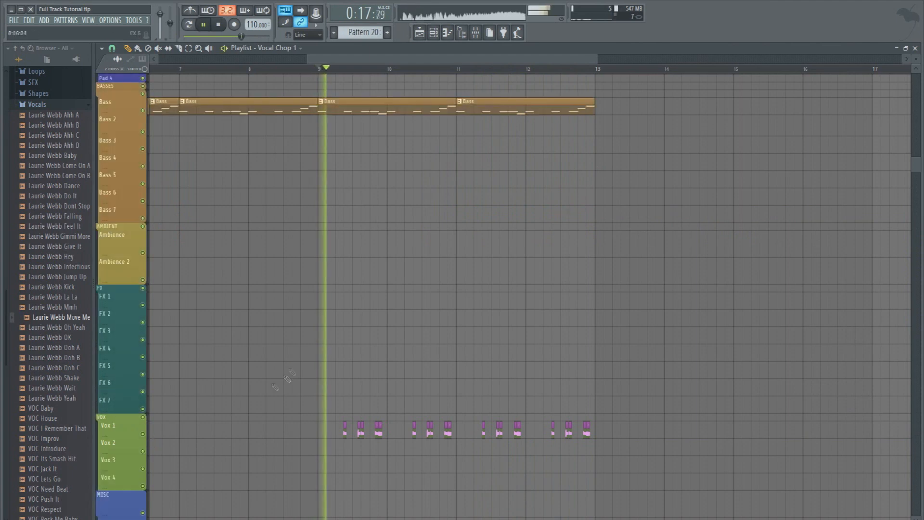
{"action": "left_click", "coordinate": [475, 34]}
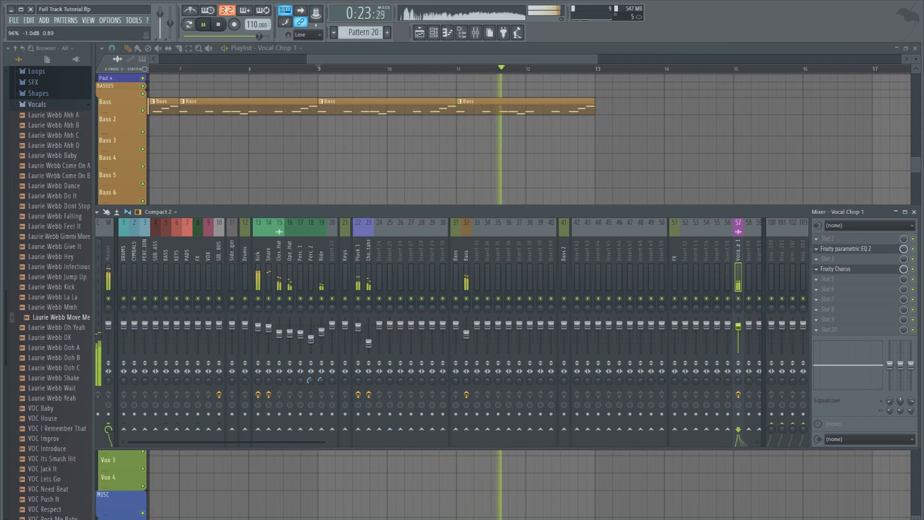
- Stop playback and audition vocal samples in the Vocals folder, ending on the Gimmi More sample
{"action": "key", "text": "F9"}
{"action": "scroll", "coordinate": [437, 289], "scroll_direction": "down", "scroll_amount": 5}
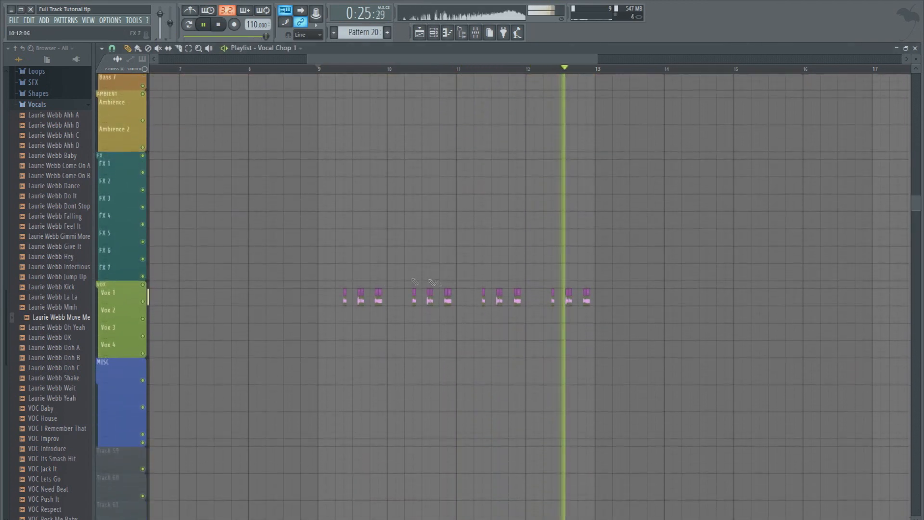
{"action": "key", "text": "space"}
{"action": "left_click", "coordinate": [57, 357]}
{"action": "left_click", "coordinate": [75, 267]}
{"action": "left_click", "coordinate": [66, 258]}
{"action": "left_click", "coordinate": [71, 246]}
{"action": "left_click", "coordinate": [71, 237]}
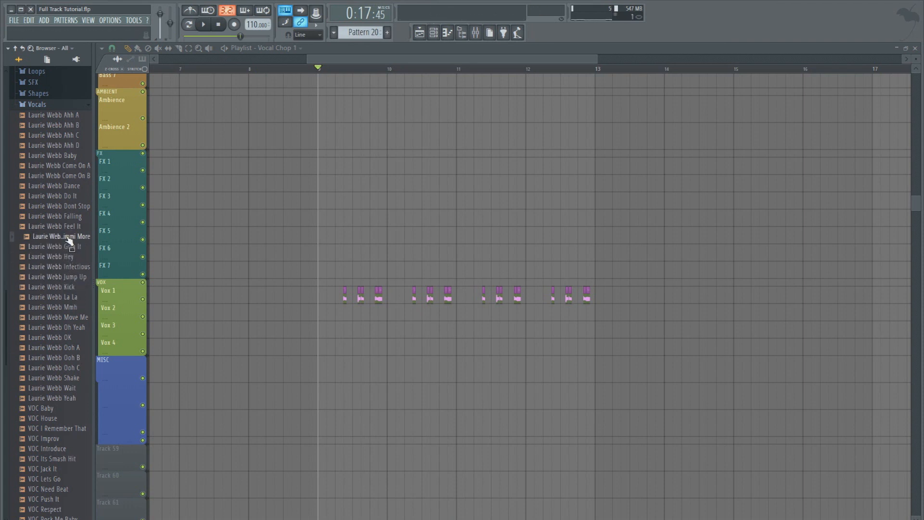
- Place the Gimmi More vocal sample on Vox 2 at bar 9 and open it for pitch correction in Newtone
{"action": "left_click_drag", "start_coordinate": [320, 315], "coordinate": [319, 313]}
{"action": "left_click", "coordinate": [320, 311]}
{"action": "left_click", "coordinate": [415, 335]}
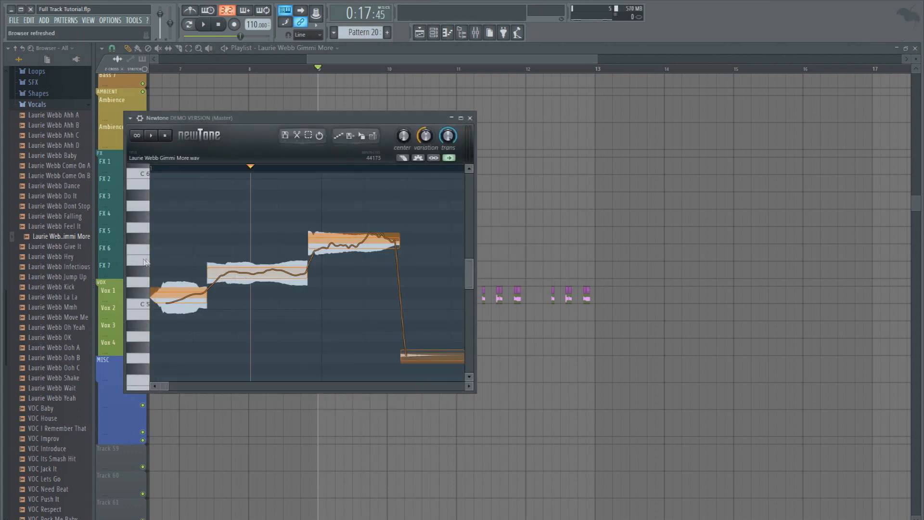
- Play the sample in Newtone and try shifting its second note up to E-5 and back to D#-5
{"action": "left_click", "coordinate": [363, 238]}
{"action": "key", "text": "space"}
{"action": "key", "text": "space"}
{"action": "key", "text": "space"}
{"action": "key", "text": "space"}
{"action": "key", "text": "space"}
{"action": "key", "text": "space"}
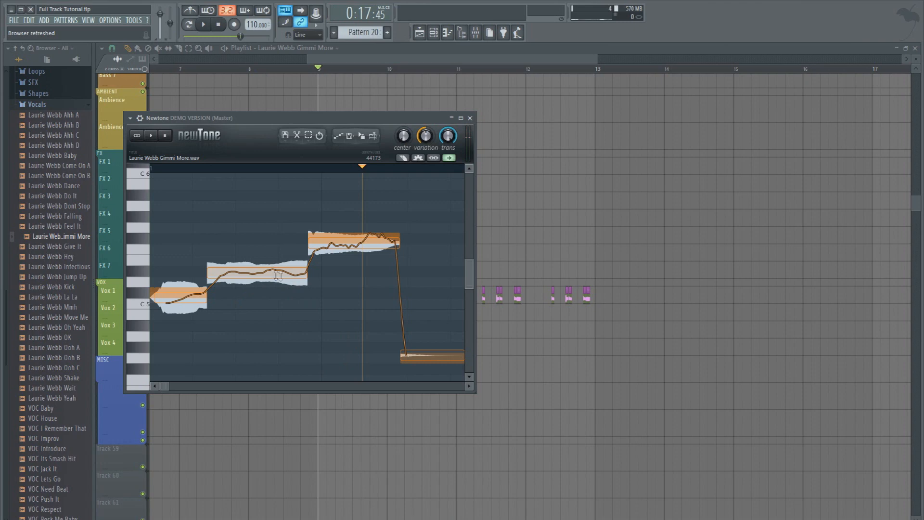
{"action": "left_click_drag", "start_coordinate": [262, 274], "coordinate": [261, 260]}
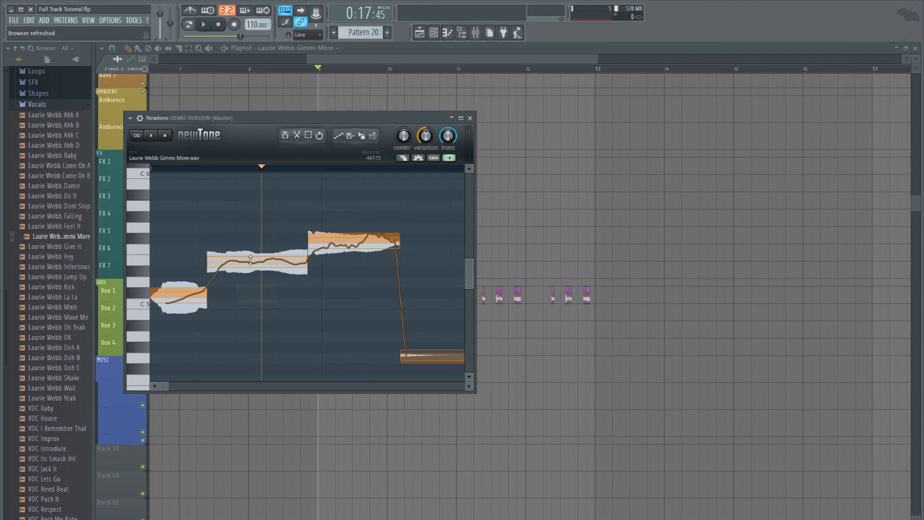
{"action": "left_click_drag", "start_coordinate": [250, 260], "coordinate": [249, 268]}
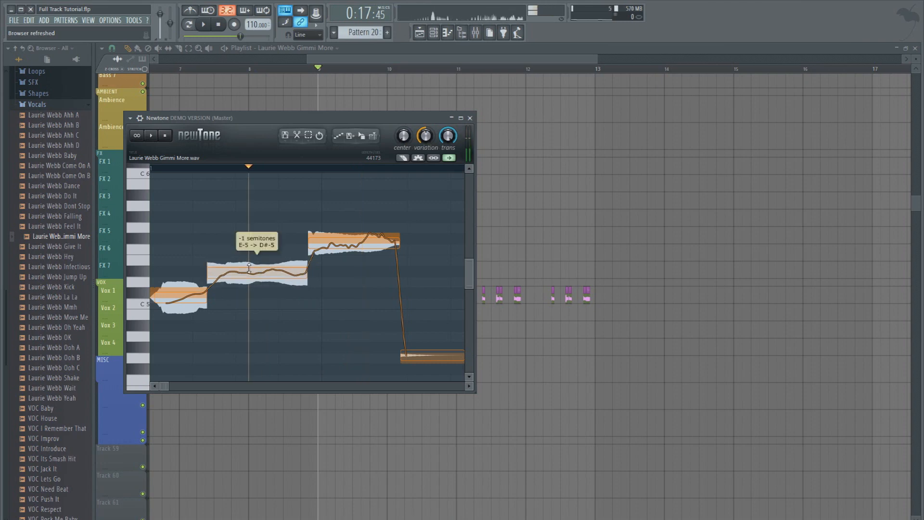
- Inspect the Newtone slot on the Master mixer track and move the Newtone window aside to expose the mixer
{"action": "left_click", "coordinate": [475, 33]}
{"action": "left_click", "coordinate": [831, 247]}
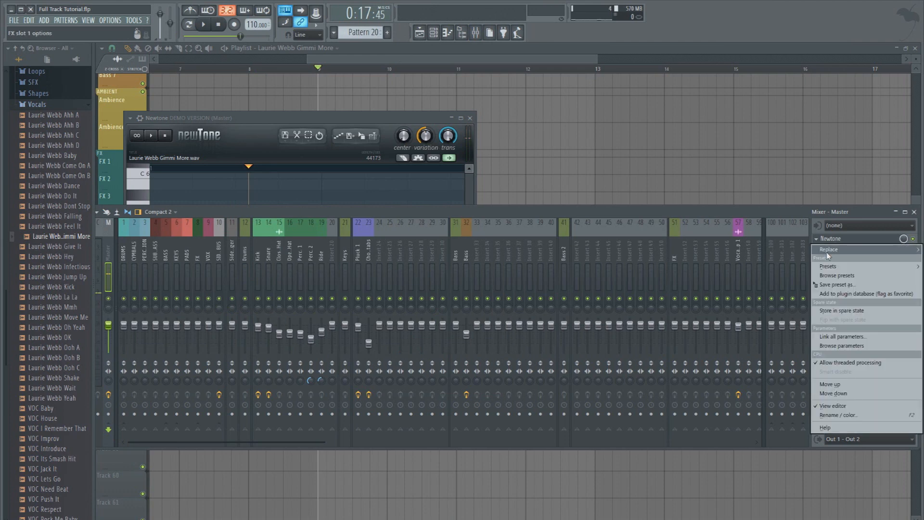
{"action": "mouse_move", "coordinate": [835, 248]}
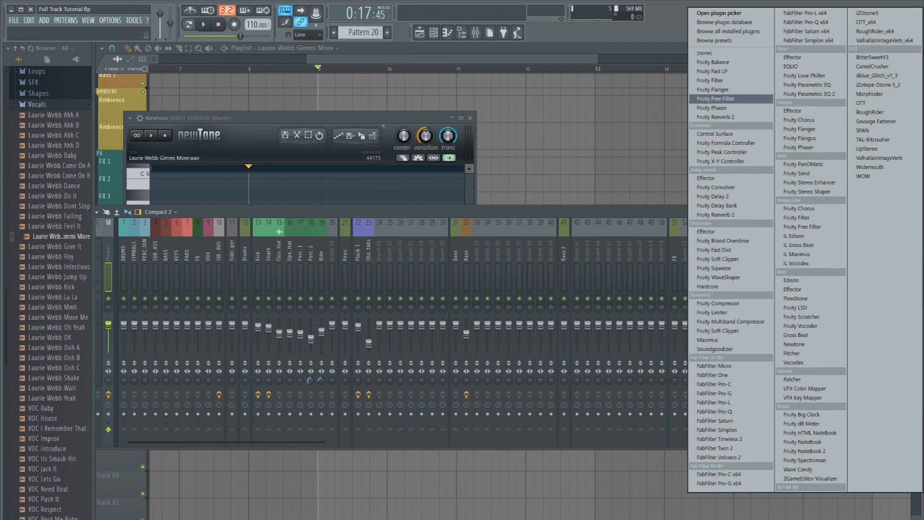
{"action": "left_click", "coordinate": [344, 120]}
{"action": "left_click_drag", "start_coordinate": [340, 119], "coordinate": [719, 121]}
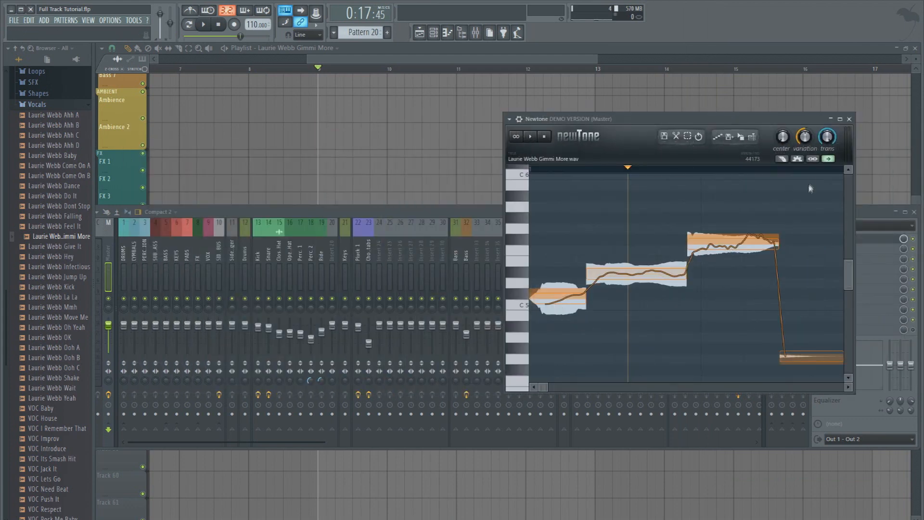
- Shift the sample's second note to E-5 in Newtone and replace the original bar 9 clip with the edited version
{"action": "left_click", "coordinate": [638, 271]}
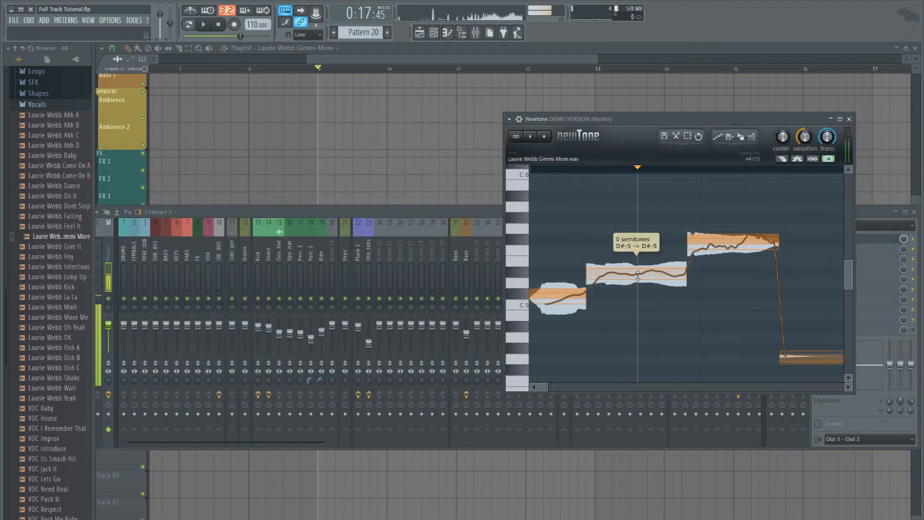
{"action": "mouse_move", "coordinate": [637, 277]}
{"action": "left_mouse_down"}
{"action": "mouse_move", "coordinate": [634, 263]}
{"action": "mouse_move", "coordinate": [640, 277]}
{"action": "left_mouse_up"}
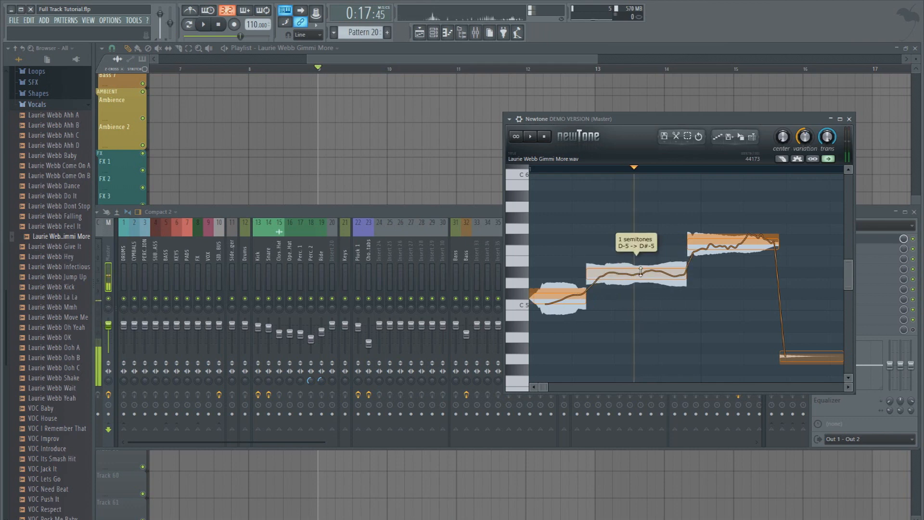
{"action": "left_click", "coordinate": [642, 278]}
{"action": "left_click_drag", "start_coordinate": [640, 283], "coordinate": [643, 265]}
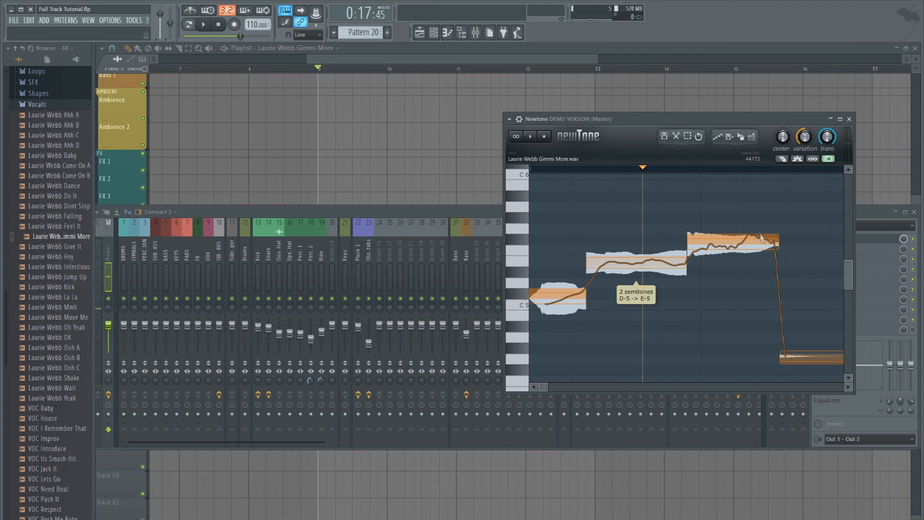
{"action": "left_click_drag", "start_coordinate": [743, 146], "coordinate": [346, 247]}
{"action": "right_click", "coordinate": [337, 313]}
- Remove Newtone from slot 1 of the Master mixer track
{"action": "left_click", "coordinate": [476, 32]}
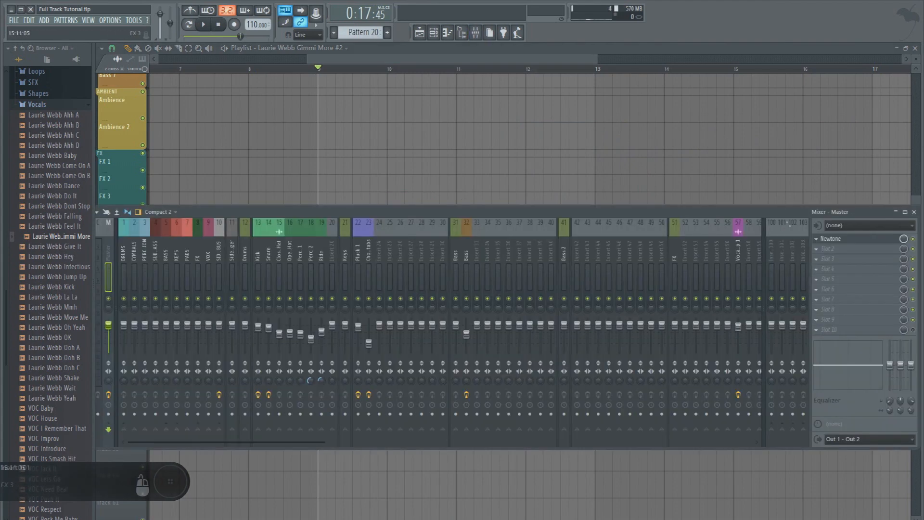
{"action": "left_click", "coordinate": [816, 240]}
{"action": "left_click", "coordinate": [825, 250]}
{"action": "left_click", "coordinate": [729, 52]}
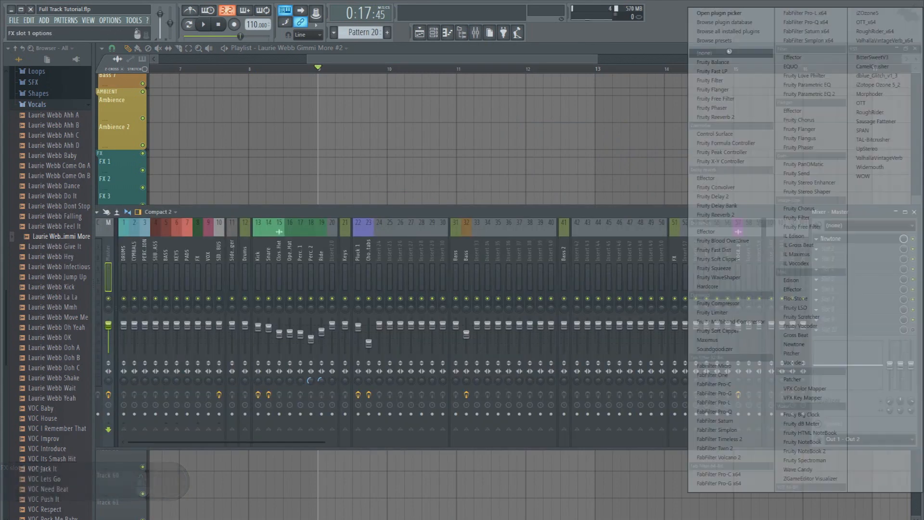
- Rename the bar 9 clip on Vox 3 as Vocal Chop 4 and give it the same purple colour as the other chops
{"action": "key", "text": "F9"}
{"action": "left_click", "coordinate": [320, 324]}
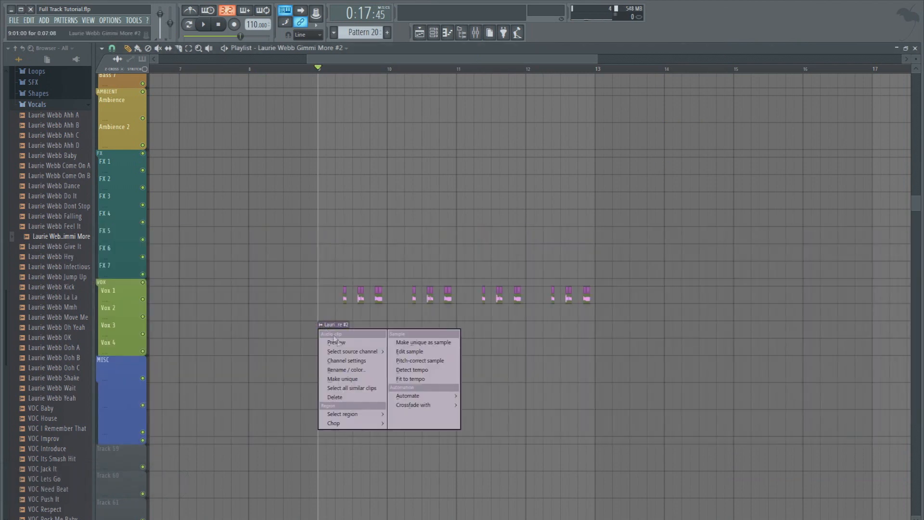
{"action": "left_click", "coordinate": [359, 372]}
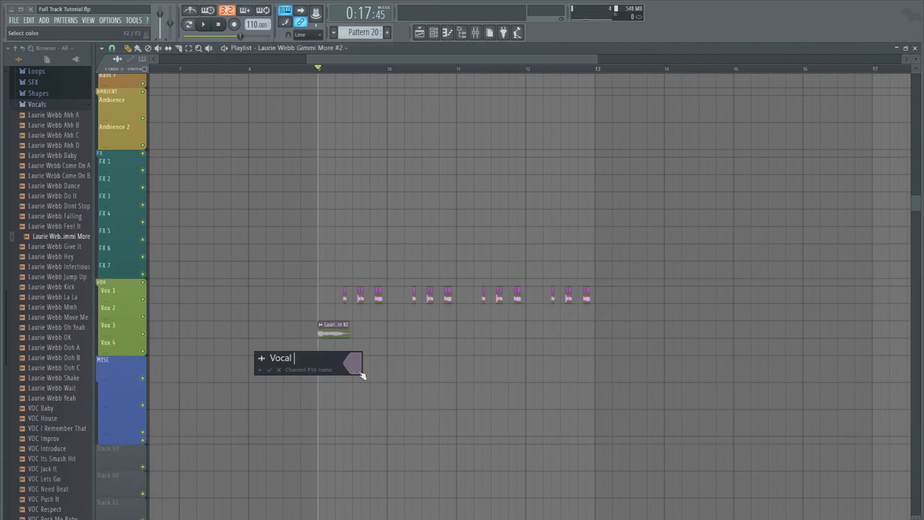
{"action": "left_click", "coordinate": [361, 374]}
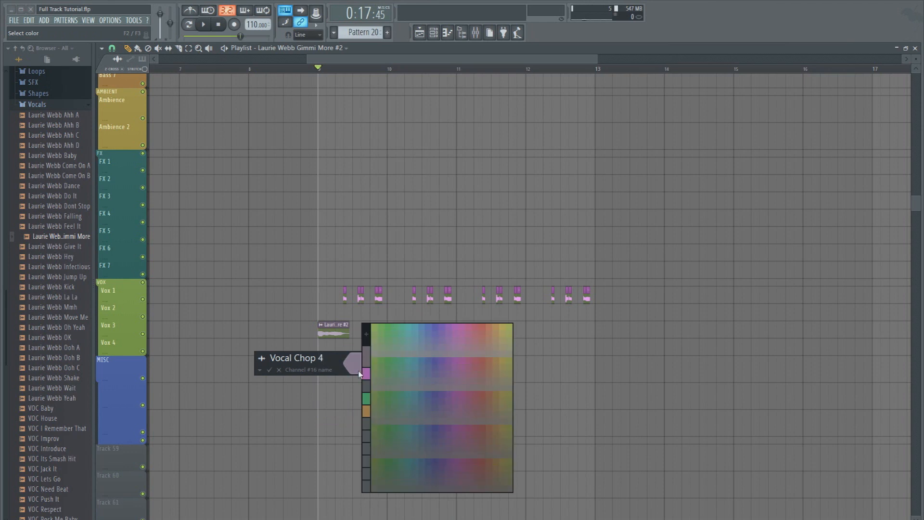
{"action": "left_click", "coordinate": [368, 387]}
{"action": "key", "text": "Return"}
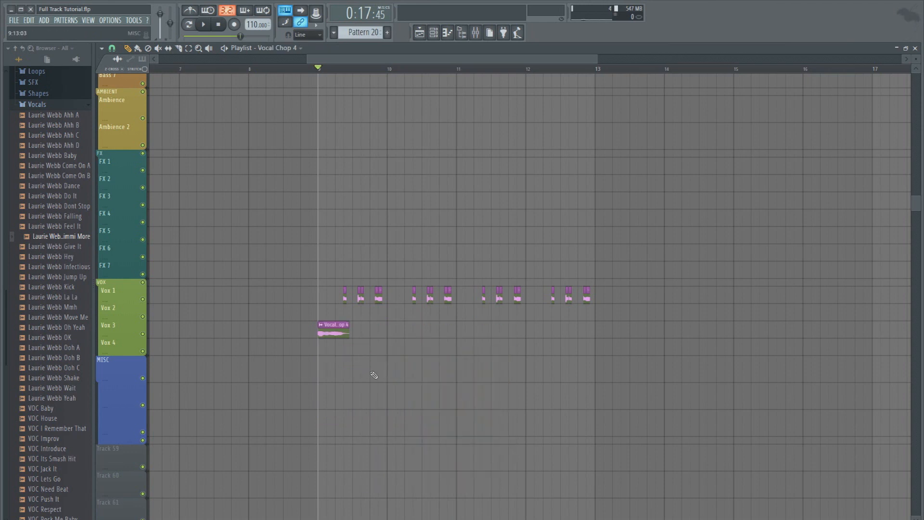
- Raise the time-stretching pitch of Vocal Chop 4 in its channel settings
{"action": "double_click", "coordinate": [338, 325]}
{"action": "left_click_drag", "start_coordinate": [273, 170], "coordinate": [274, 163]}
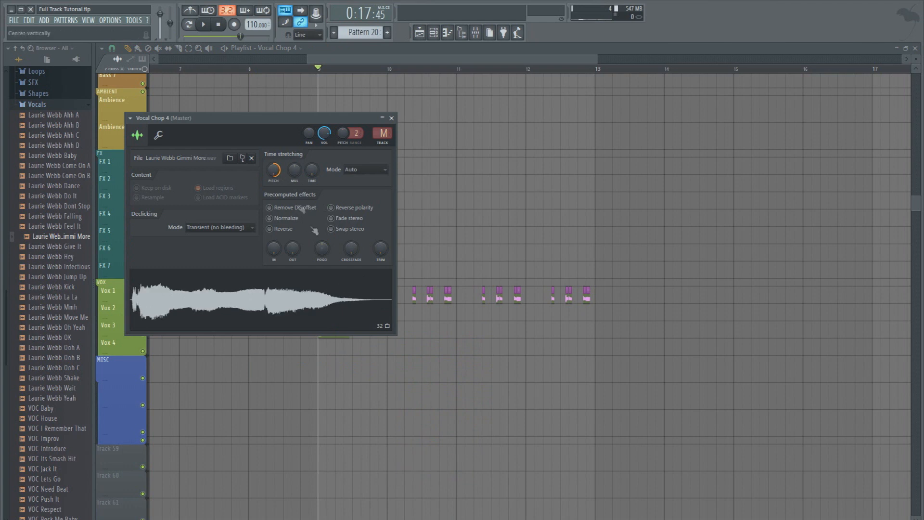
{"action": "key", "text": "Escape"}
- Shorten the Vocal Chop 4 clip at bar 9 to a length of 0:01:16 and play it back
{"action": "scroll", "coordinate": [347, 76], "scroll_direction": "up", "scroll_amount": 4}
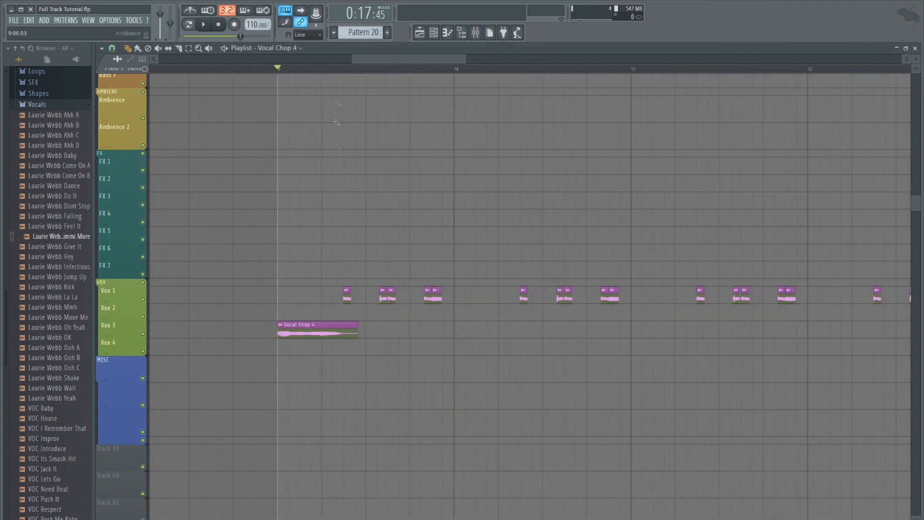
{"action": "left_click_drag", "start_coordinate": [357, 329], "coordinate": [326, 329]}
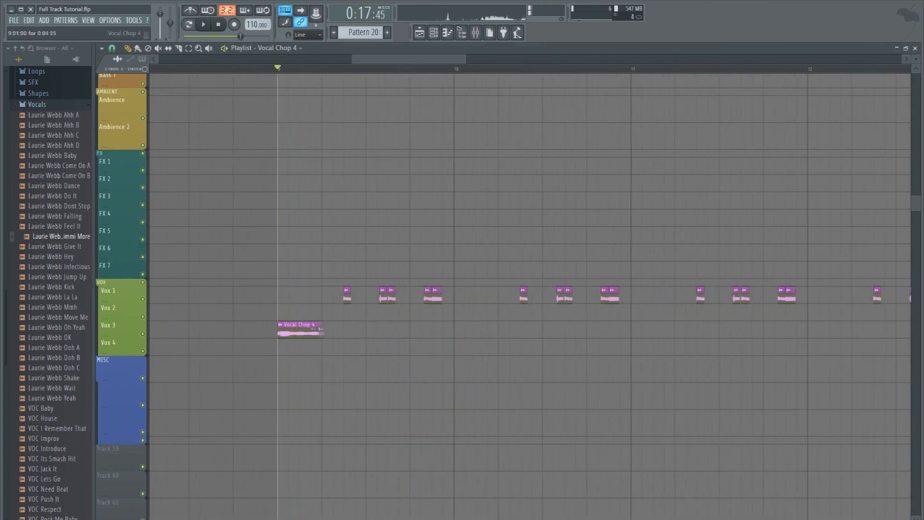
{"action": "double_click", "coordinate": [291, 330]}
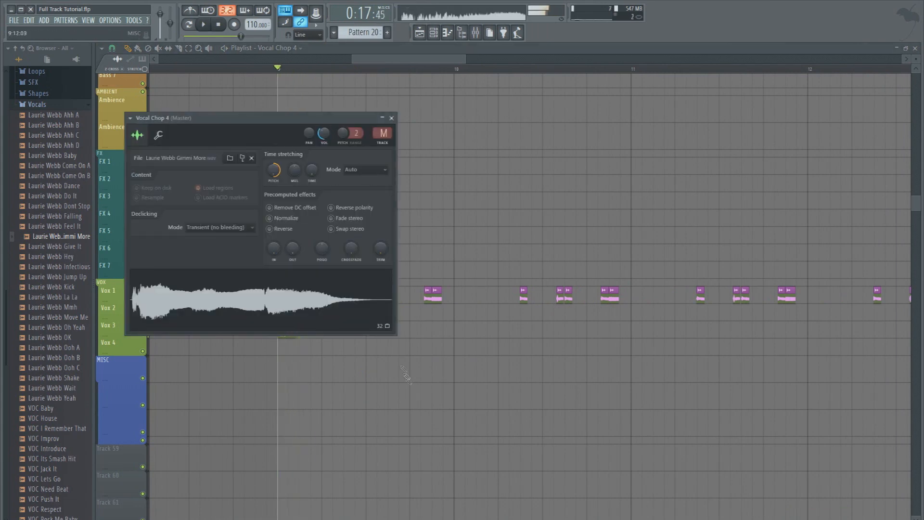
{"action": "key", "text": "Escape"}
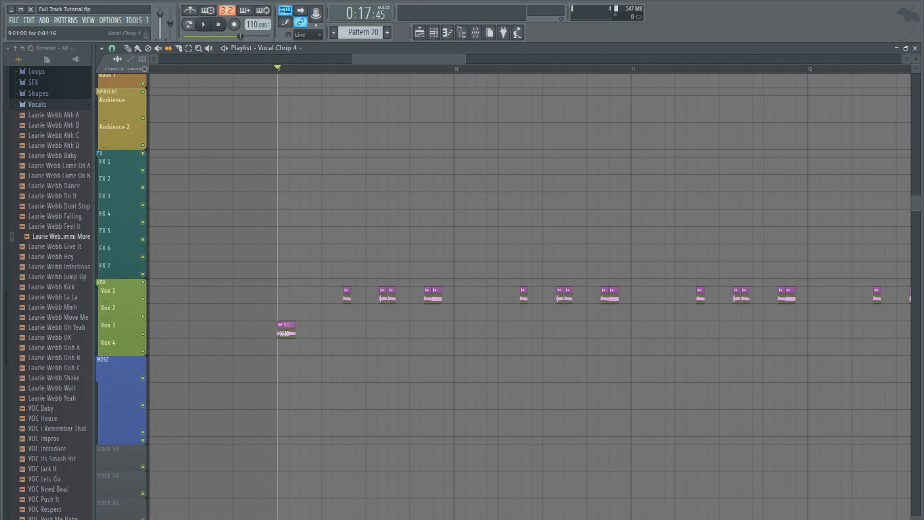
{"action": "key", "text": "space"}
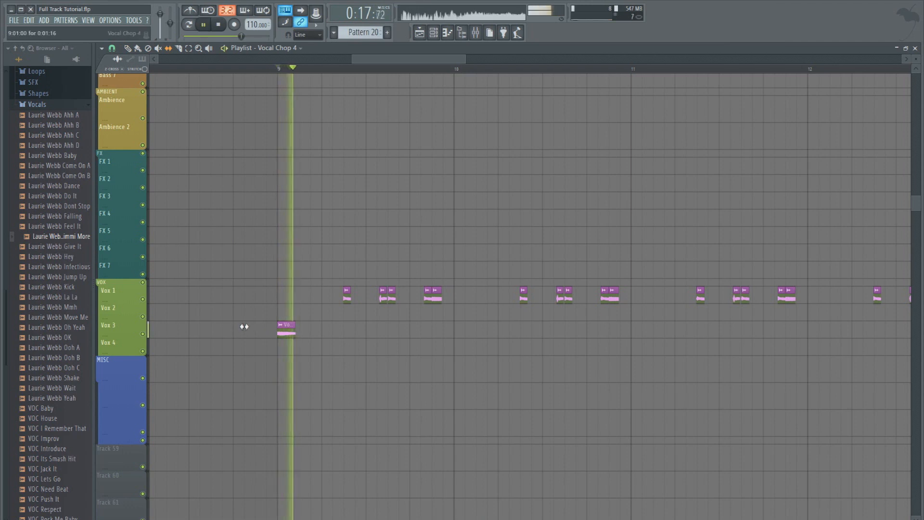
- Place a copy of the shortened Vocal Chop 4 clip at 9:04:00, trim it to 0:00:17 and play both clips
{"action": "key", "text": "space"}
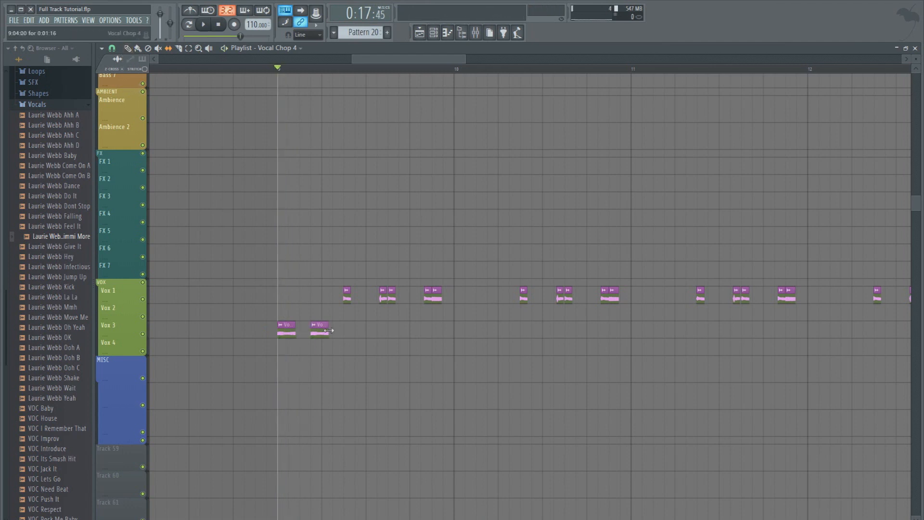
{"action": "key", "text": "space"}
{"action": "key", "text": "space"}
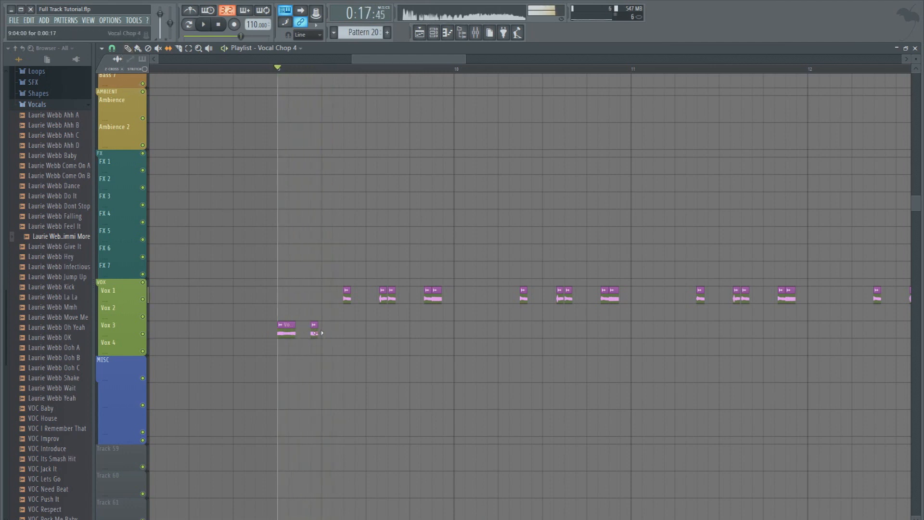
{"action": "key", "text": "space"}
- Reset the time-stretching pitch of Vocal Chop 4 to neutral and repeatedly audition the two clips
{"action": "double_click", "coordinate": [313, 331]}
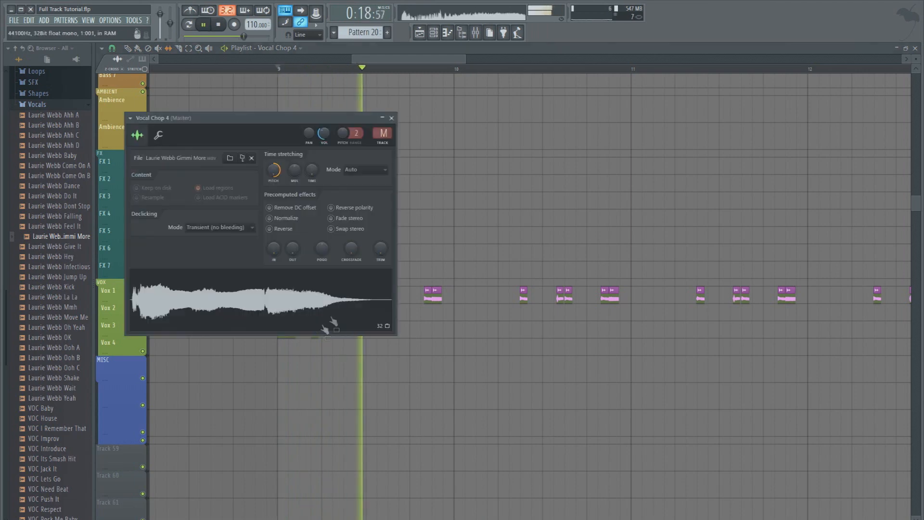
{"action": "key", "text": "space"}
{"action": "key", "text": "space"}
{"action": "mouse_move", "coordinate": [273, 169]}
{"action": "left_mouse_down"}
{"action": "mouse_move", "coordinate": [273, 198]}
{"action": "mouse_move", "coordinate": [273, 167]}
{"action": "left_mouse_up"}
{"action": "key", "text": "space"}
{"action": "key", "text": "space"}
{"action": "key", "text": "space"}
{"action": "key", "text": "space"}
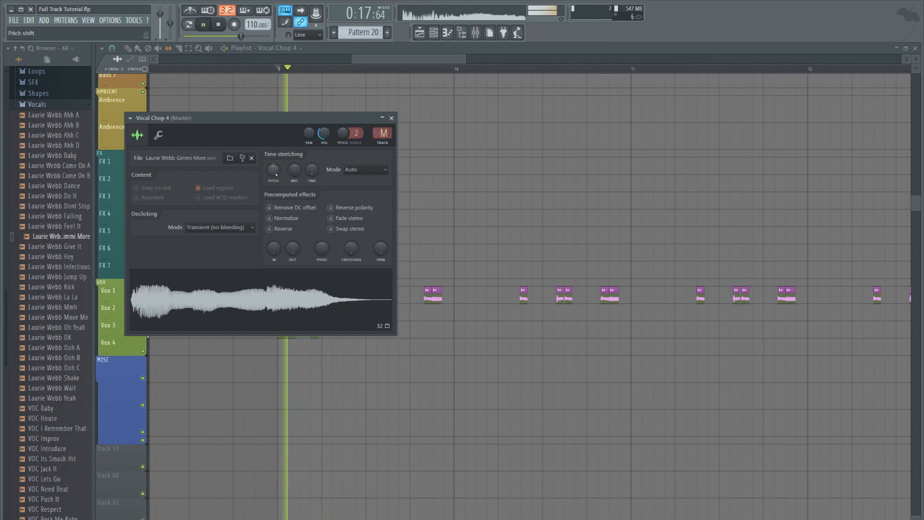
{"action": "key", "text": "space"}
{"action": "key", "text": "space"}
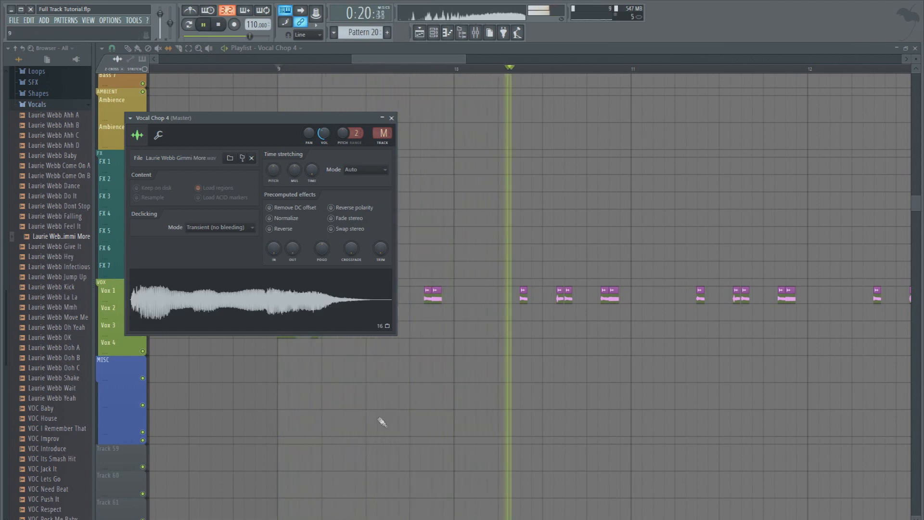
{"action": "left_click", "coordinate": [380, 420]}
{"action": "key", "text": "space"}
{"action": "key", "text": "space"}
{"action": "key", "text": "space"}
- Raise the time-stretching pitch of Vocal Chop 4 slightly and audition the clips several times from bar 9
{"action": "double_click", "coordinate": [283, 330]}
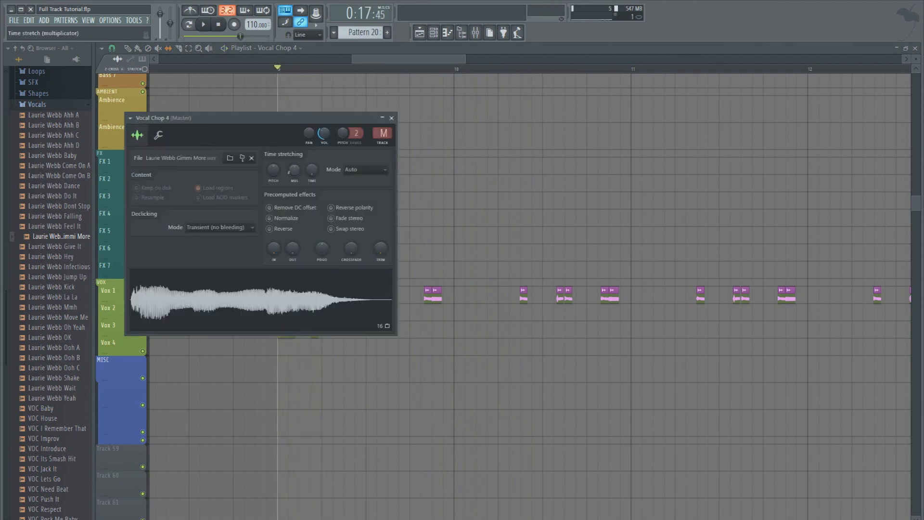
{"action": "key", "text": "space"}
{"action": "key", "text": "space"}
{"action": "key", "text": "space"}
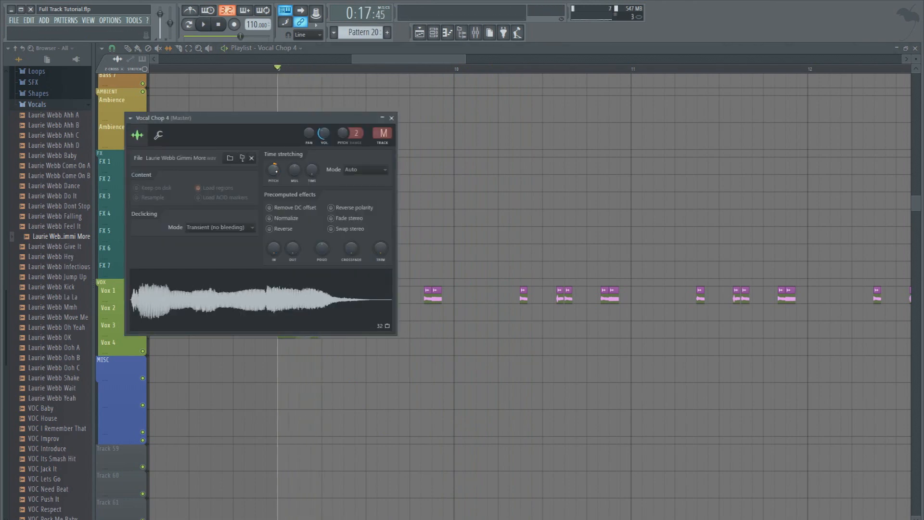
{"action": "key", "text": "space"}
{"action": "key", "text": "space"}
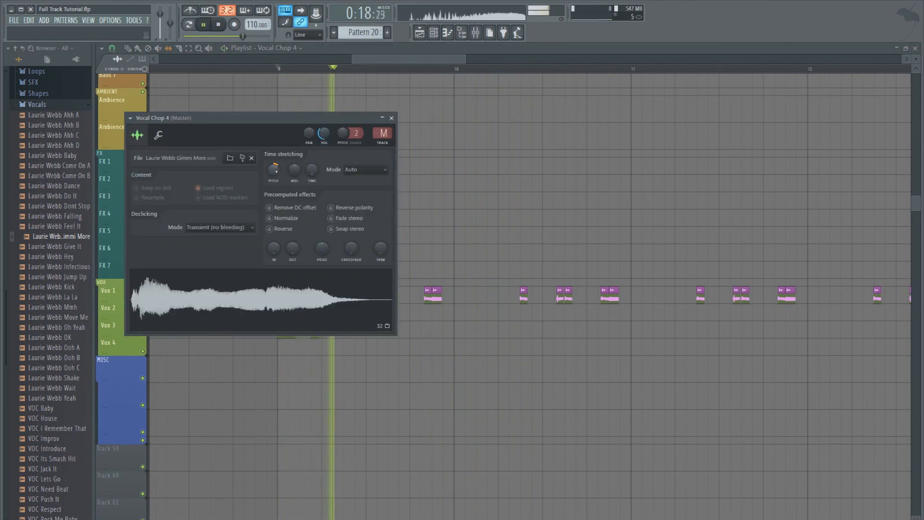
{"action": "key", "text": "space"}
{"action": "key", "text": "space"}
{"action": "key", "text": "space"}
{"action": "key", "text": "space"}
{"action": "key", "text": "space"}
{"action": "key", "text": "space"}
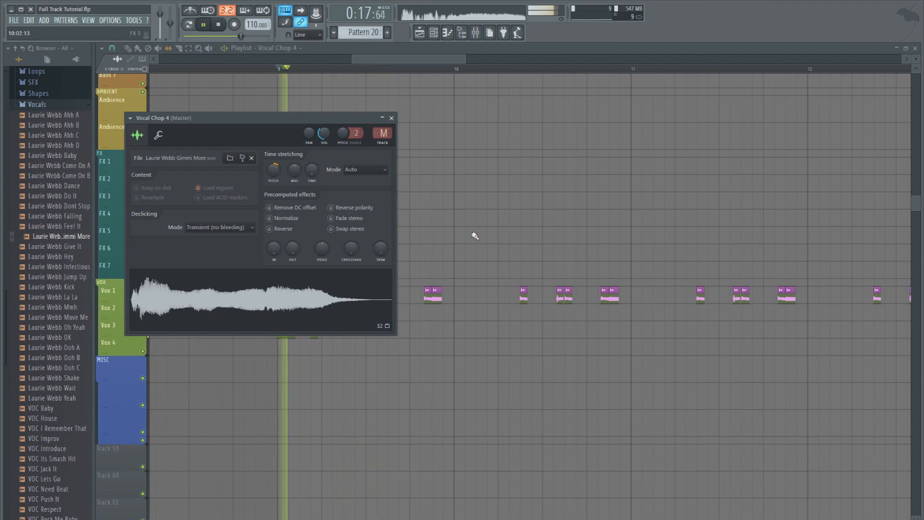
- Shift the short second Vocal Chop 4 clip slightly later in bar 9 and audition its timing
{"action": "key", "text": "Escape"}
{"action": "double_click", "coordinate": [314, 333]}
{"action": "left_click", "coordinate": [271, 460]}
{"action": "left_click", "coordinate": [127, 48]}
{"action": "key", "text": "space"}
{"action": "key", "text": "space"}
{"action": "key", "text": "space"}
{"action": "double_click", "coordinate": [315, 332]}
{"action": "key", "text": "Escape"}
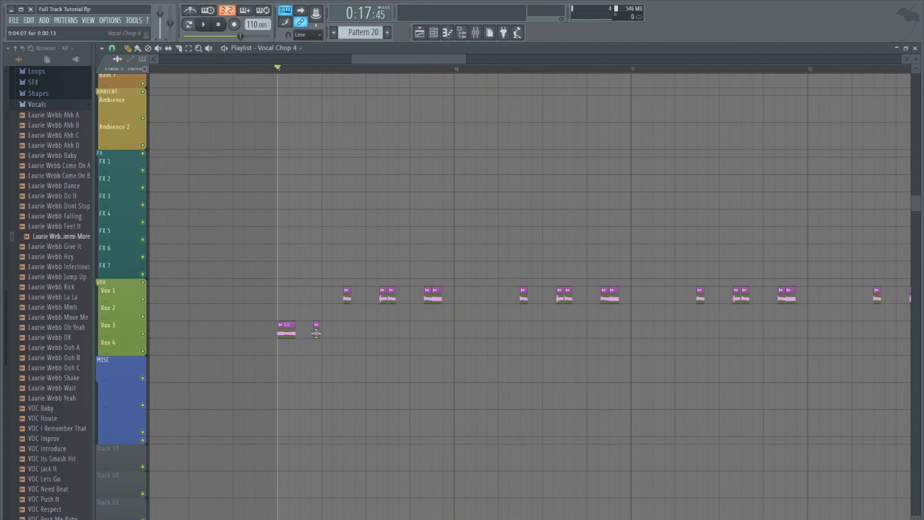
{"action": "key", "text": "space"}
{"action": "mouse_move", "coordinate": [316, 333]}
{"action": "left_mouse_down"}
{"action": "mouse_move", "coordinate": [343, 336]}
{"action": "mouse_move", "coordinate": [319, 333]}
{"action": "left_mouse_up"}
- Delete the Vocal Chop 4 clips from the Vox 3 track
{"action": "double_click", "coordinate": [315, 333]}
{"action": "key", "text": "Escape"}
{"action": "right_click", "coordinate": [308, 326]}
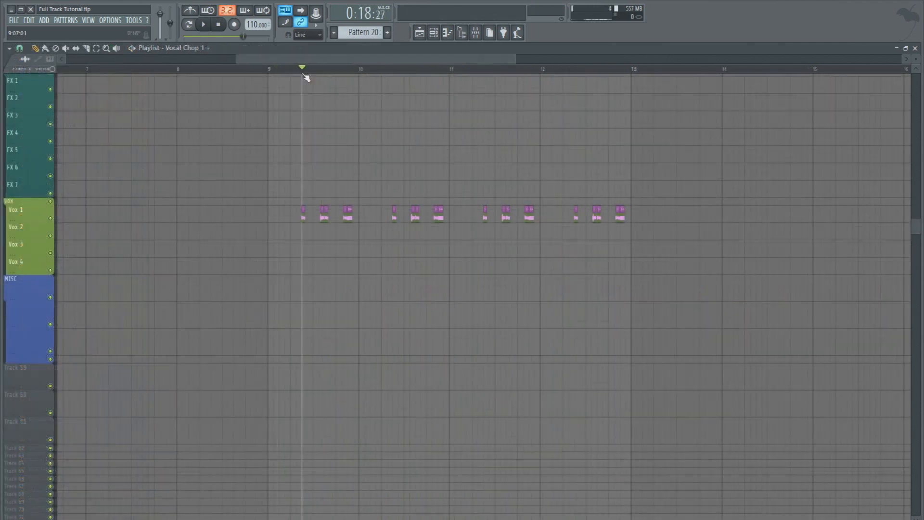
- Play the vocal chops in bar 9, solo the Vox 1 track and listen to them alone
{"action": "scroll", "coordinate": [288, 67], "scroll_direction": "up", "scroll_amount": 8}
{"action": "key", "text": "space"}
{"action": "key", "text": "space"}
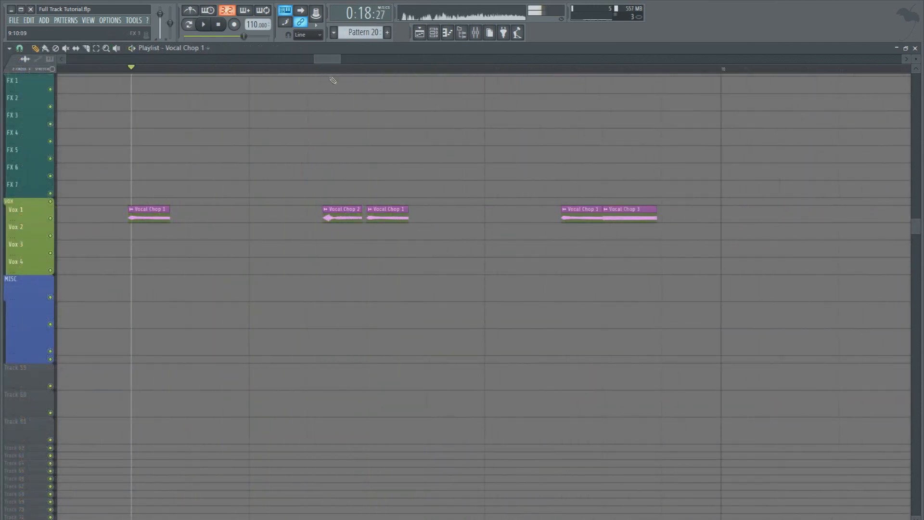
{"action": "left_click", "coordinate": [50, 218], "text": "ctrl"}
{"action": "key", "text": "space"}
{"action": "key", "text": "space"}
- Slip the audio inside the selected Vocal Chop 2 clips past its initial burst and play the result
{"action": "scroll", "coordinate": [334, 77], "scroll_direction": "down", "scroll_amount": 8}
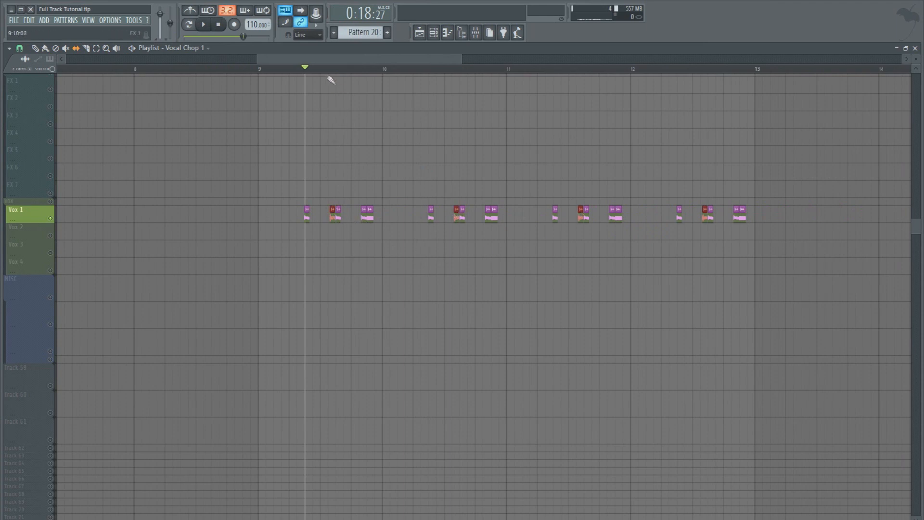
{"action": "scroll", "coordinate": [320, 75], "scroll_direction": "up", "scroll_amount": 6}
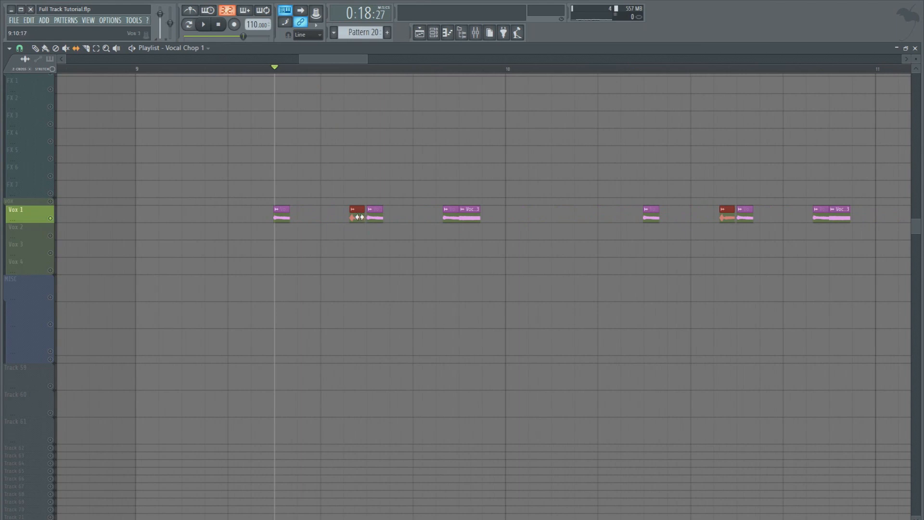
{"action": "key", "text": "space"}
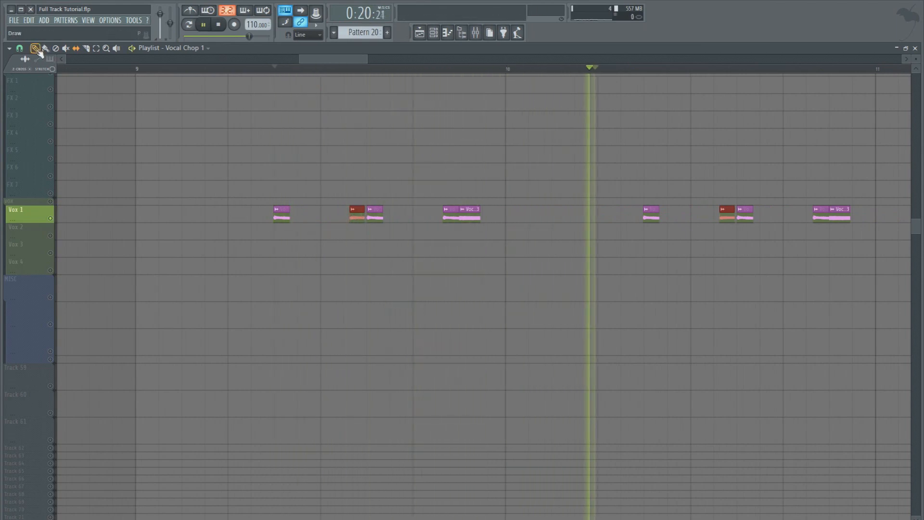
{"action": "key", "text": "space"}
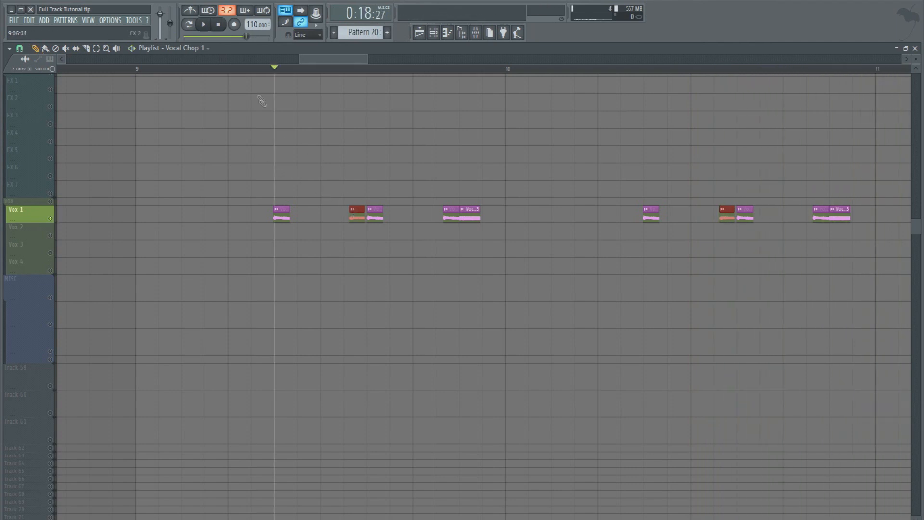
- Move the playback position to bar 9, unsolo Vox 1 and play the vocals with the full mix
{"action": "left_click", "coordinate": [136, 70]}
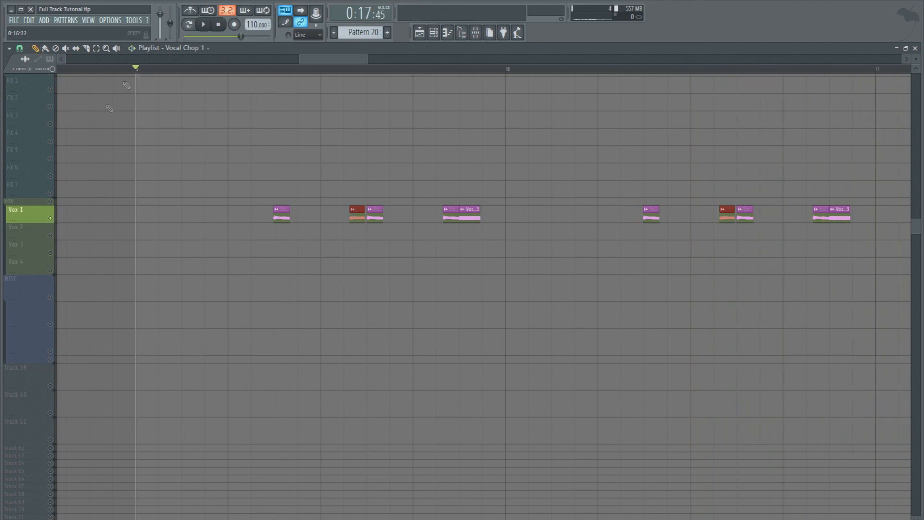
{"action": "right_click", "coordinate": [51, 219]}
{"action": "key", "text": "space"}
{"action": "key", "text": "space"}
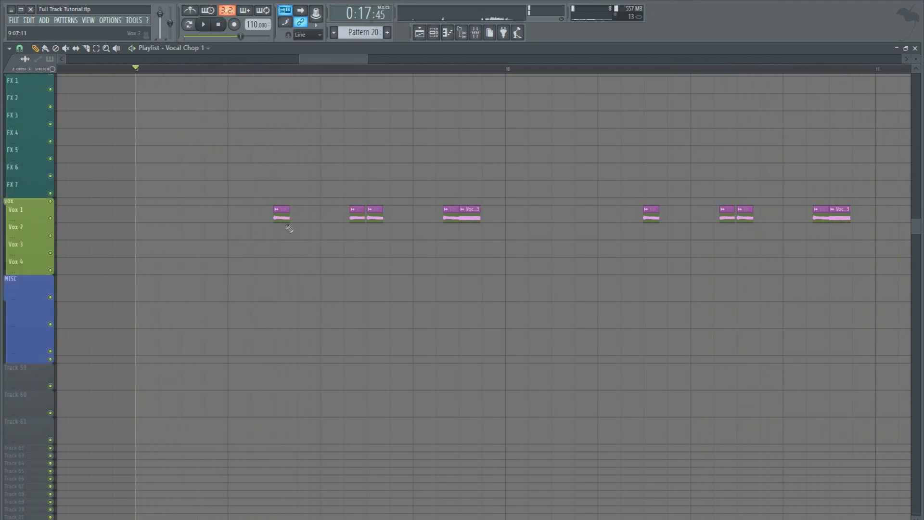
- Add a Vocal Chop 1 clip after the first chop in bar 9 on Vox 1 and move Vocal Chop 2 to 9:13:06
{"action": "key", "text": "space"}
{"action": "left_click_drag", "start_coordinate": [211, 216], "coordinate": [306, 212]}
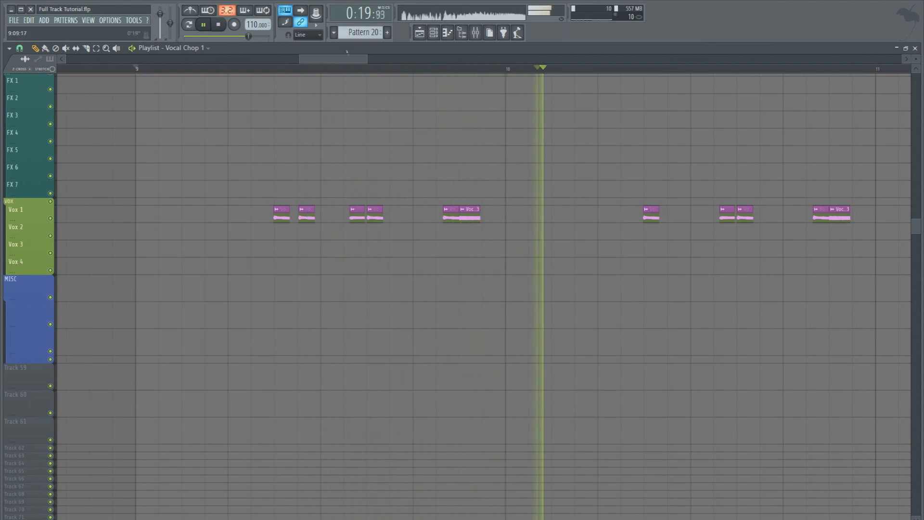
{"action": "left_click_drag", "start_coordinate": [354, 213], "coordinate": [423, 213]}
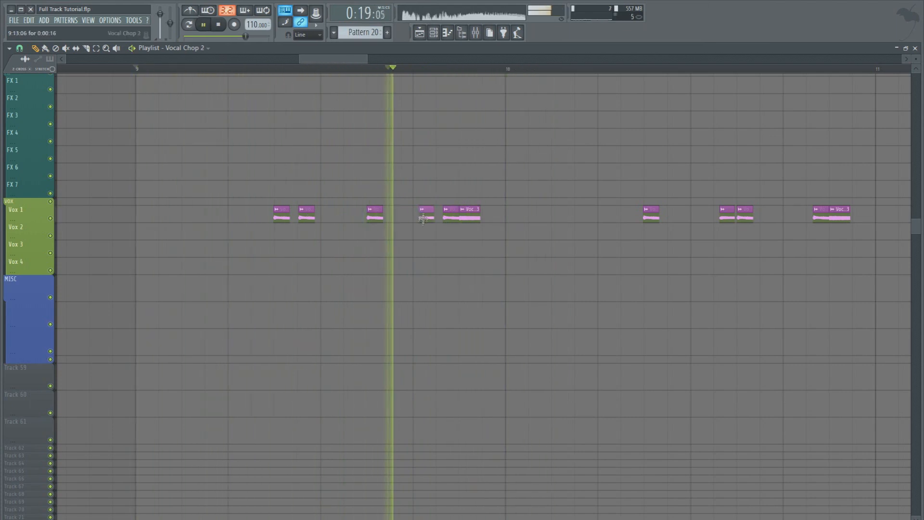
- Play the changed pattern and add a Vocal Chop 1 clip around step 12 of bar 10 on Vox 1
{"action": "key", "text": "space"}
{"action": "left_click_drag", "start_coordinate": [357, 59], "coordinate": [367, 59]}
{"action": "key", "text": "space"}
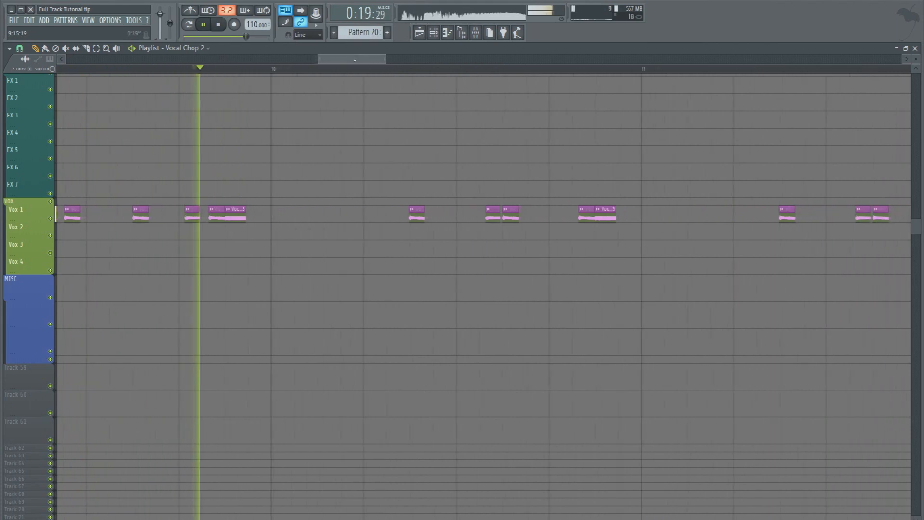
{"action": "key", "text": "space"}
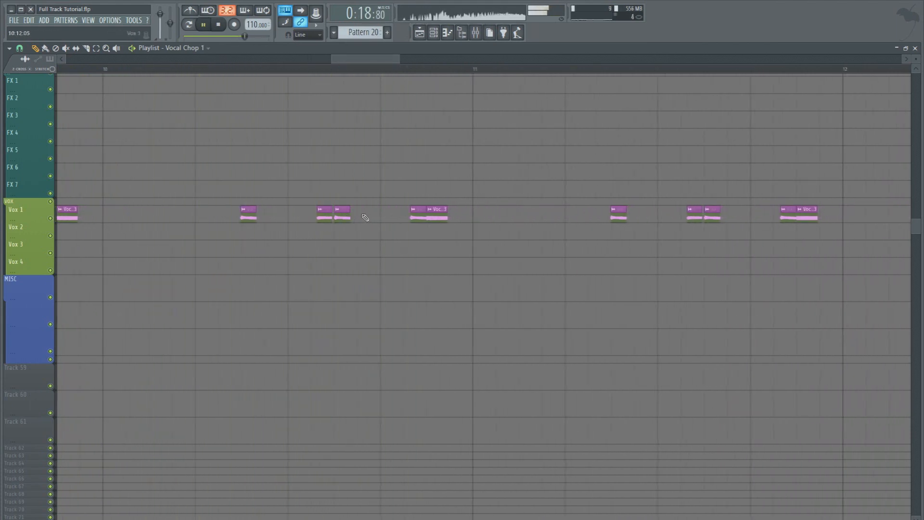
{"action": "left_click_drag", "start_coordinate": [364, 217], "coordinate": [367, 217]}
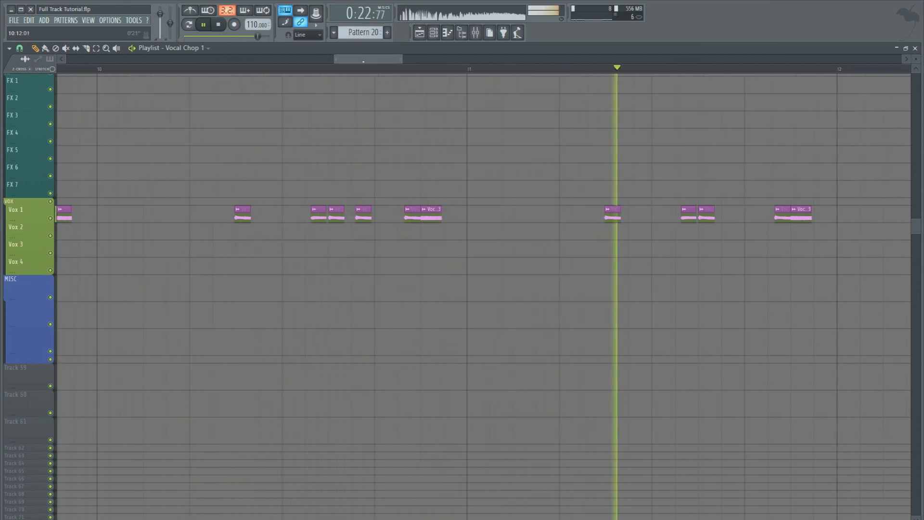
- Add a Vocal Chop 2 clip followed by a Vocal Chop 1 clip just before the last pair of chops in bar 11
{"action": "key", "text": "space"}
{"action": "scroll", "coordinate": [461, 229], "scroll_direction": "right", "scroll_amount": 3}
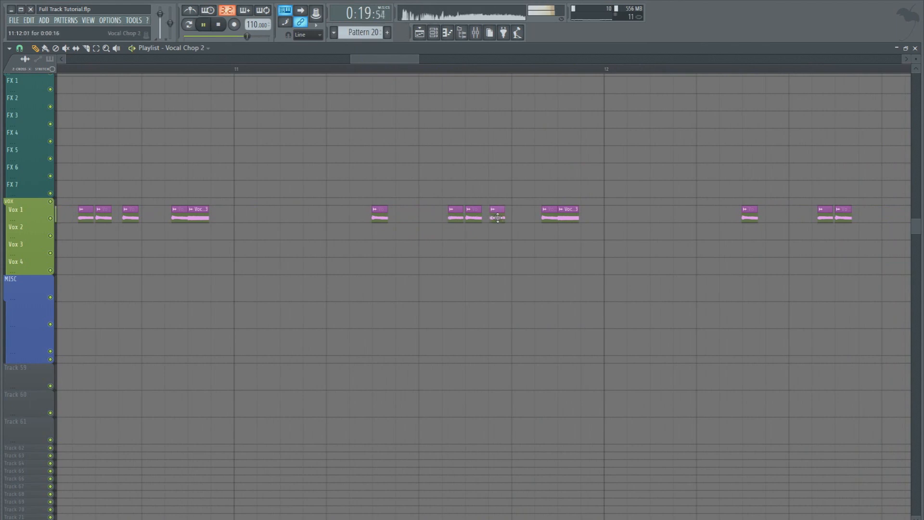
{"action": "left_click", "coordinate": [521, 214]}
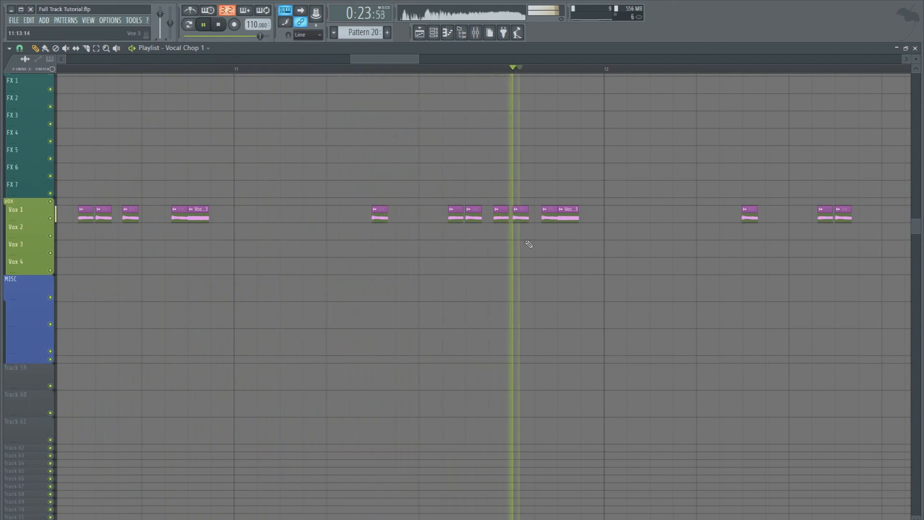
- Stop playback and add a Vocal Chop 1 clip at step 8 of bar 12 on Vox 1
{"action": "key", "text": "space"}
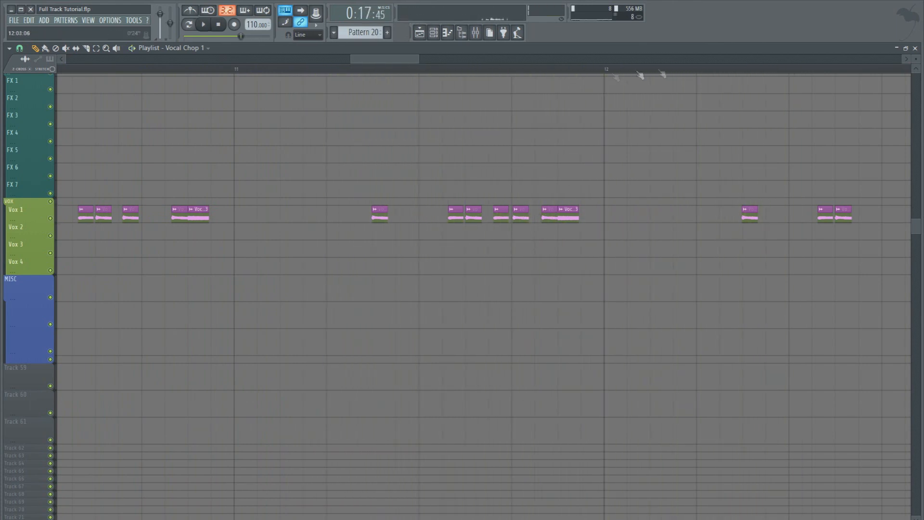
{"action": "scroll", "coordinate": [836, 73], "scroll_direction": "up", "scroll_amount": 1}
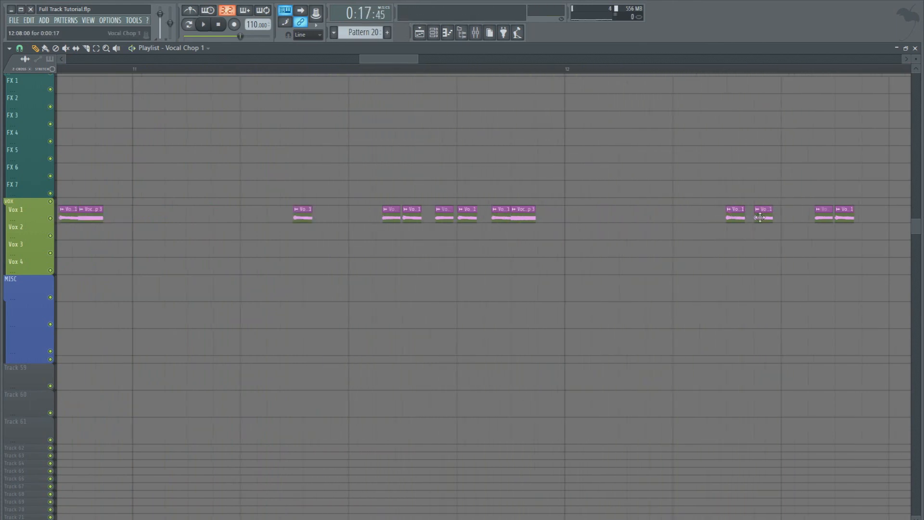
{"action": "left_click_drag", "start_coordinate": [399, 63], "coordinate": [420, 64]}
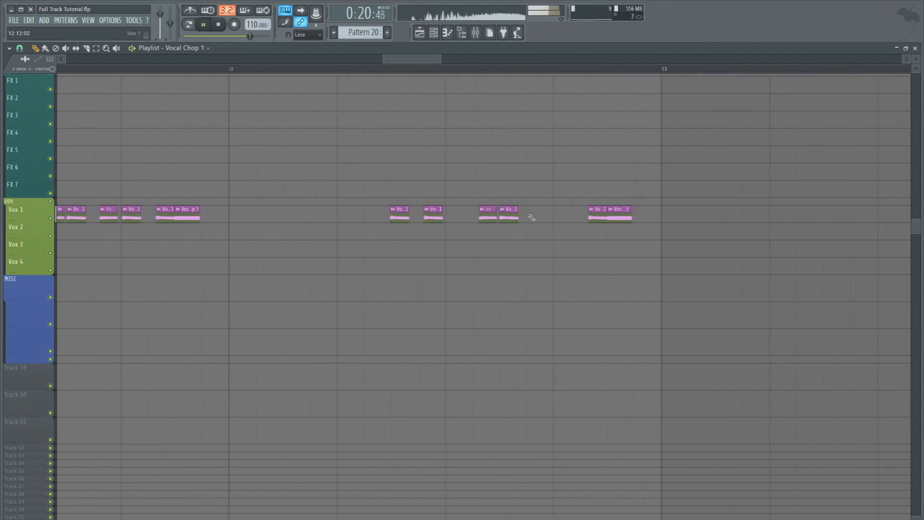
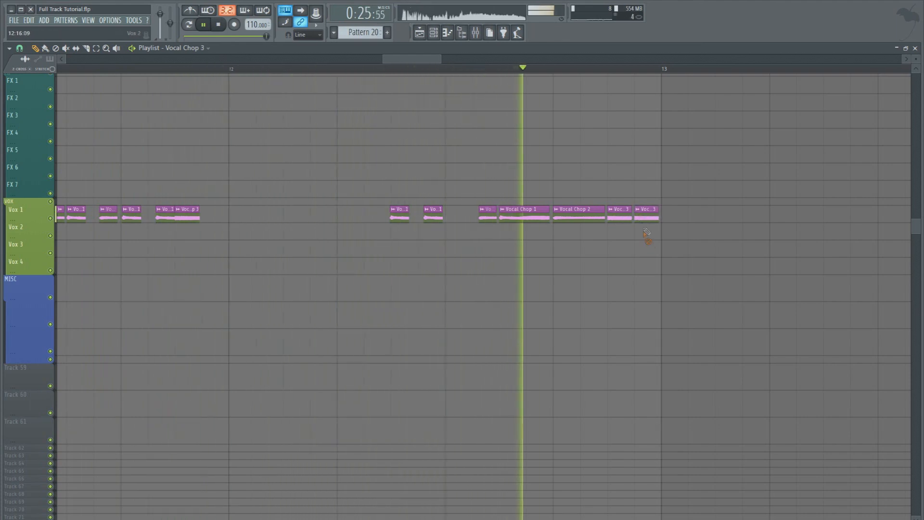
- Lengthen the closing Vocal Chop 1, 2 and 3 clips in bar 12 to end just before bar 13, and audition them
{"action": "key", "text": "space"}
{"action": "left_click", "coordinate": [554, 68]}
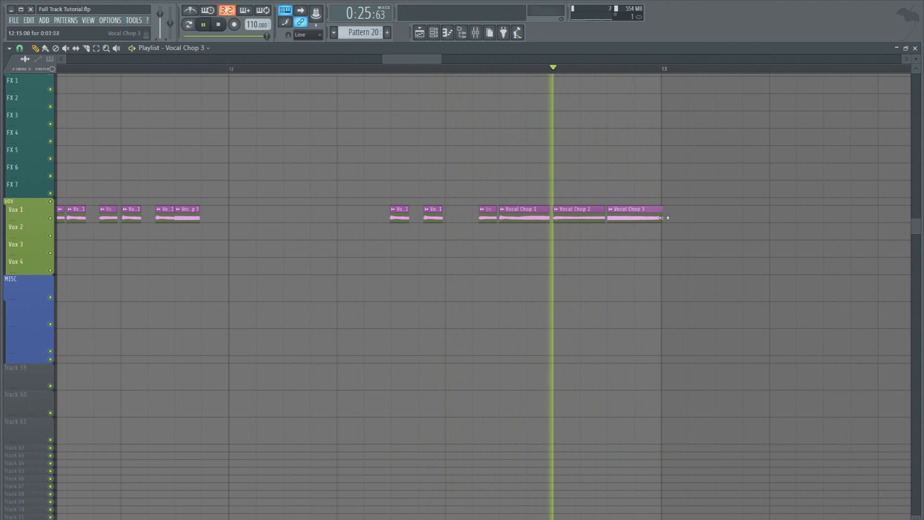
{"action": "left_click_drag", "start_coordinate": [664, 218], "coordinate": [658, 217]}
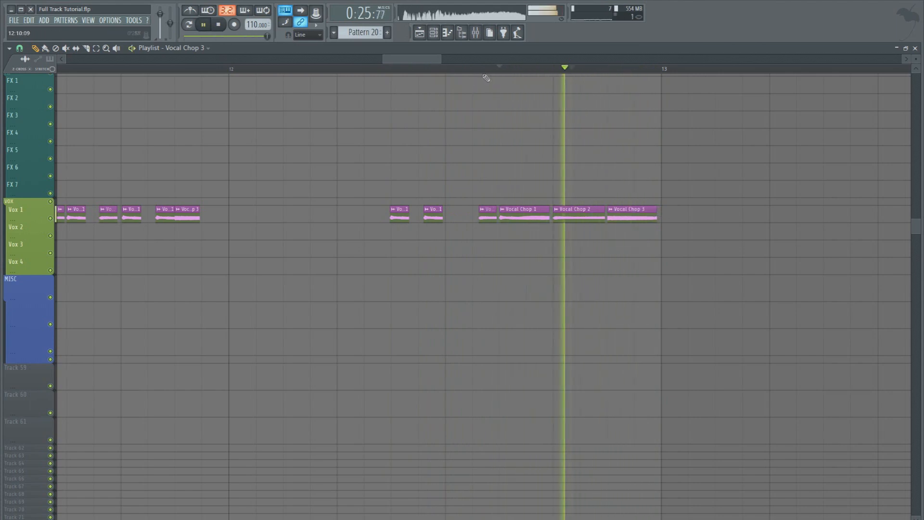
{"action": "left_click", "coordinate": [450, 70]}
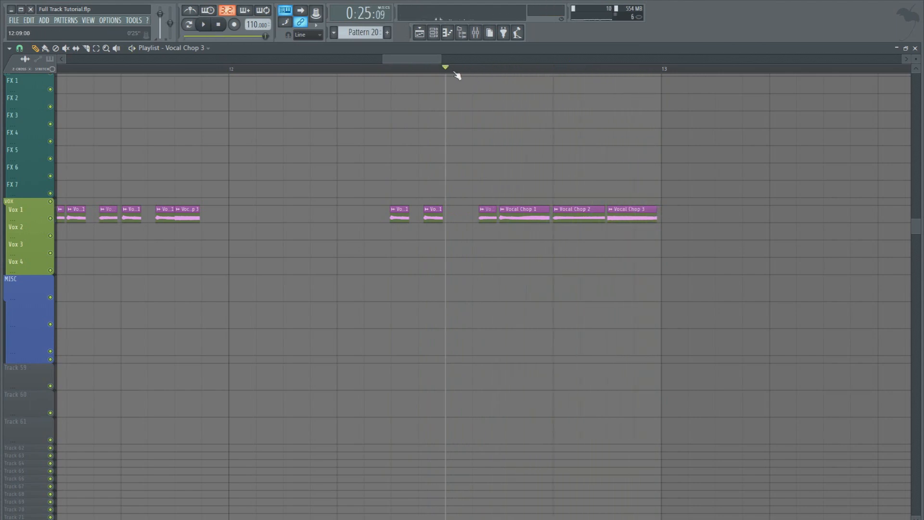
{"action": "key", "text": "space"}
- Make the last Vocal Chop 2 clip in bar 12 unique, raise its time-stretching pitch to +200 cents and audition it
{"action": "left_click", "coordinate": [556, 211]}
{"action": "left_click", "coordinate": [596, 265]}
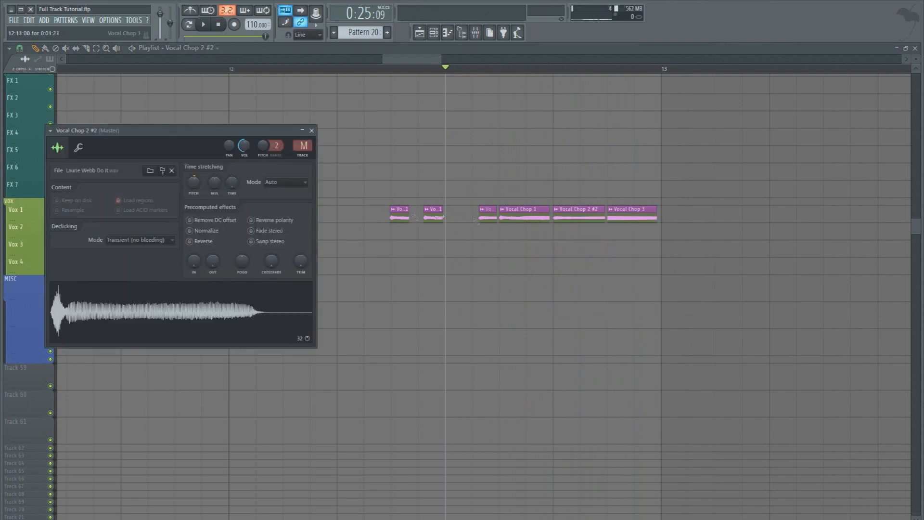
{"action": "key", "text": "space"}
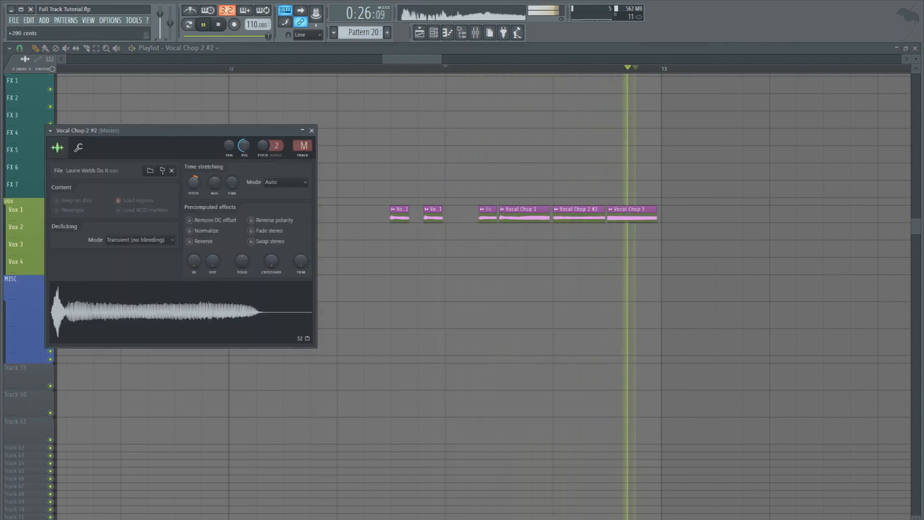
{"action": "key", "text": "space"}
- Raise the unique Vocal Chop 2's pitch further and play the end of bar 12 to compare the tuning
{"action": "left_click", "coordinate": [312, 130]}
{"action": "key", "text": "space"}
{"action": "left_click", "coordinate": [583, 212]}
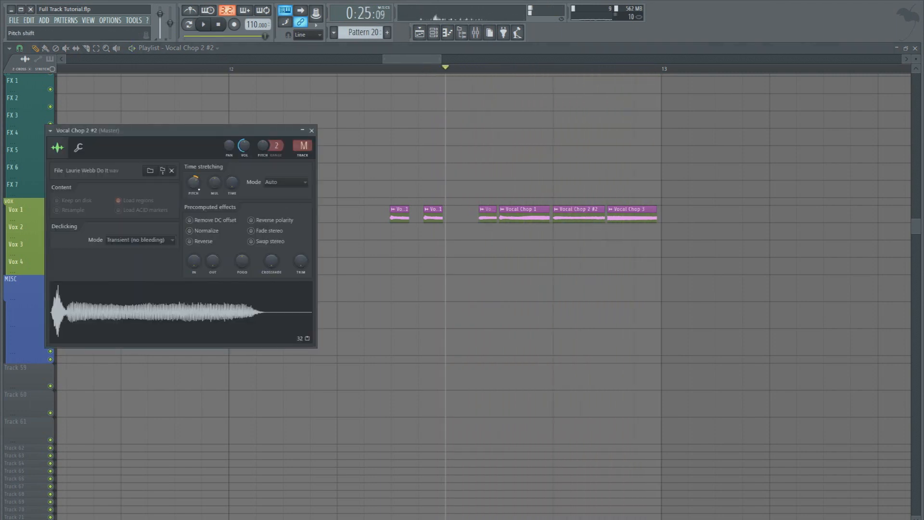
{"action": "key", "text": "space"}
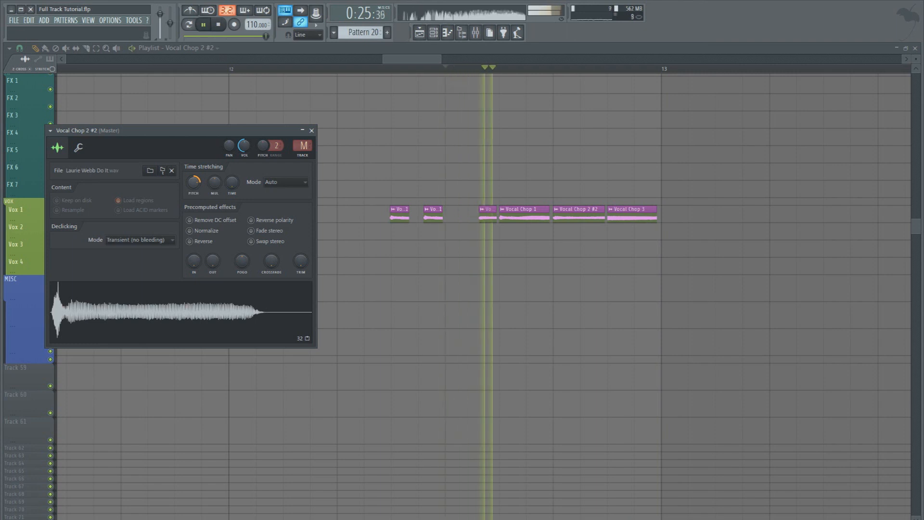
{"action": "key", "text": "space"}
{"action": "key", "text": "space"}
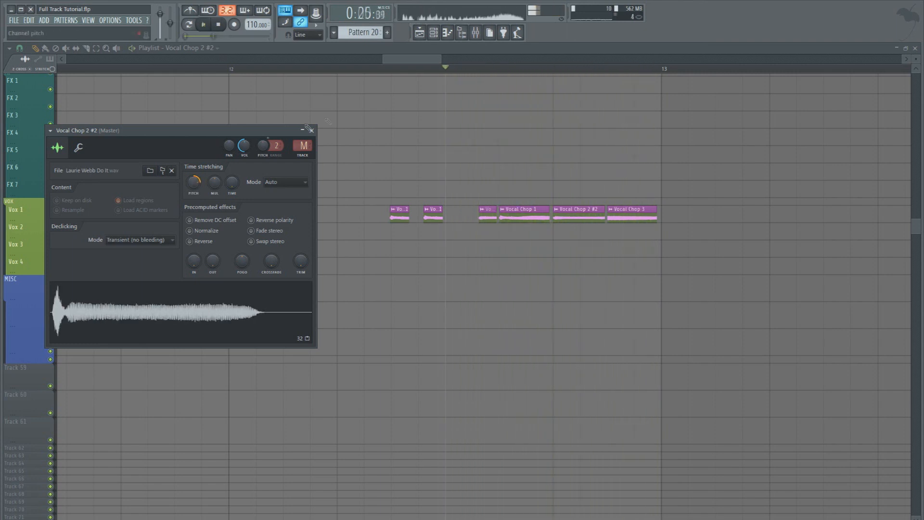
{"action": "left_click", "coordinate": [359, 69]}
{"action": "key", "text": "space"}
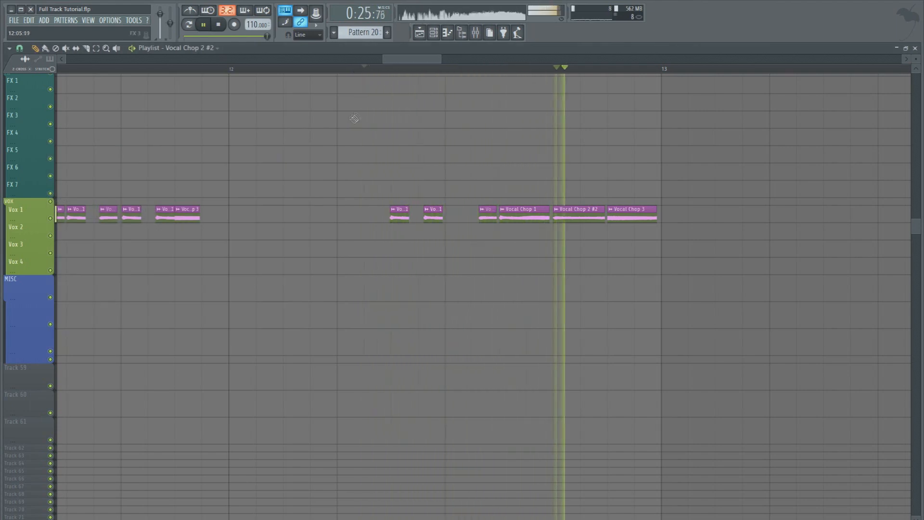
- Retune the unique Vocal Chop 2, trying a pitch of +830 cents, and audition it from the start of bar 12
{"action": "scroll", "coordinate": [474, 76], "scroll_direction": "down", "scroll_amount": 5}
{"action": "left_click", "coordinate": [422, 71]}
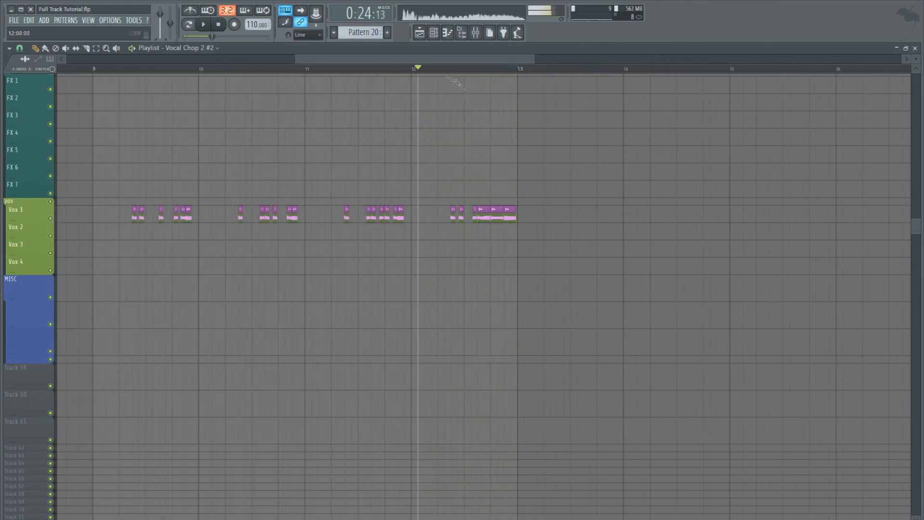
{"action": "double_click", "coordinate": [493, 208]}
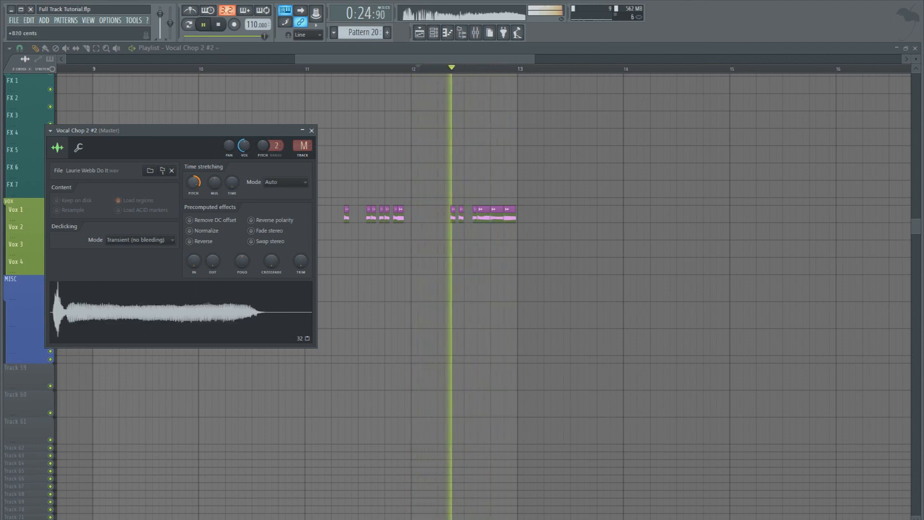
{"action": "key", "text": "space"}
{"action": "key", "text": "space"}
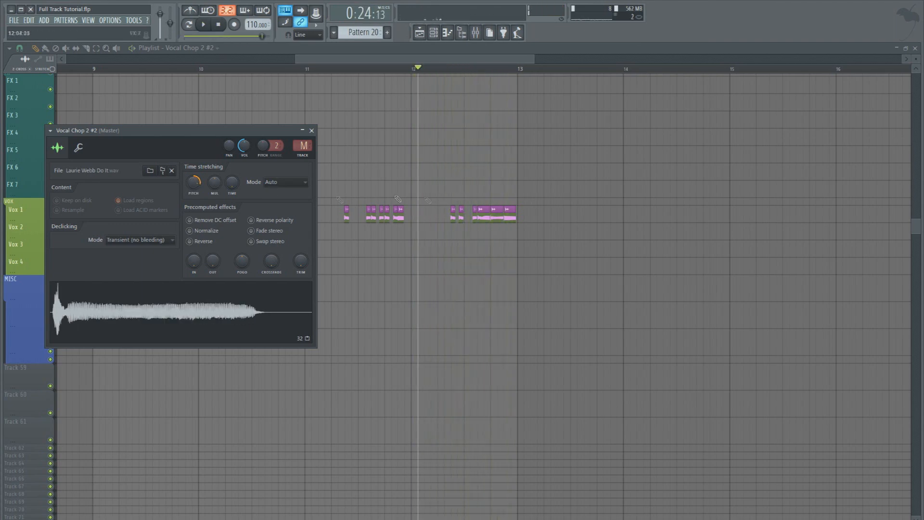
- Solo Vox 1 and listen to the bar 12 vocal chops on their own, checking their signal in the mixer
{"action": "key", "text": "Escape"}
{"action": "right_click", "coordinate": [51, 219]}
{"action": "key", "text": "space"}
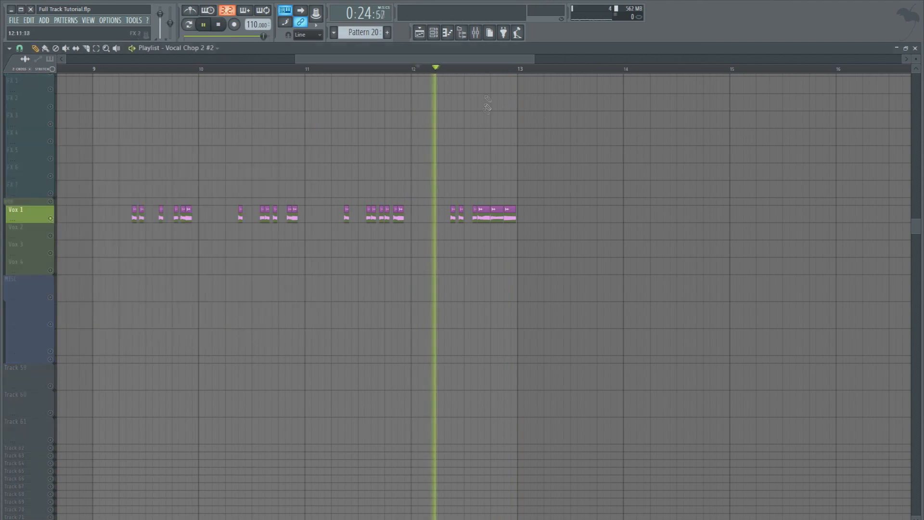
{"action": "left_click", "coordinate": [475, 33]}
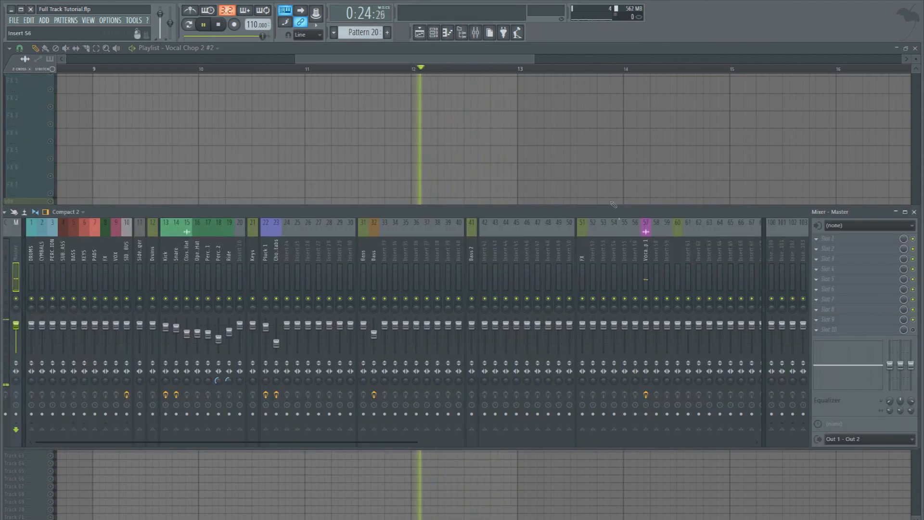
{"action": "key", "text": "Escape"}
{"action": "key", "text": "space"}
{"action": "left_click", "coordinate": [439, 37]}
{"action": "key", "text": "space"}
{"action": "key", "text": "Escape"}
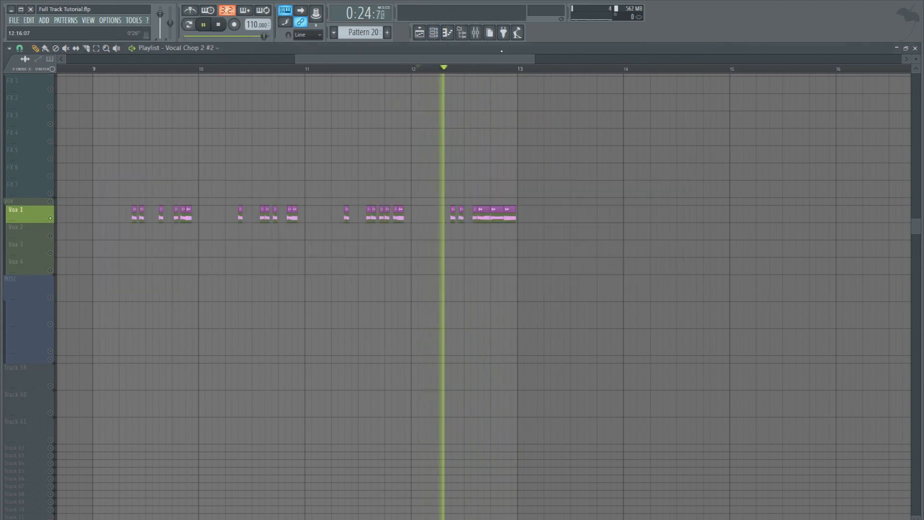
- Set the declicking mode of the unique Vocal Chop 2 sample in bar 12 to Transient (bleeding)
{"action": "scroll", "coordinate": [542, 72], "scroll_direction": "up", "scroll_amount": 4}
{"action": "scroll", "coordinate": [399, 76], "scroll_direction": "up", "scroll_amount": 4}
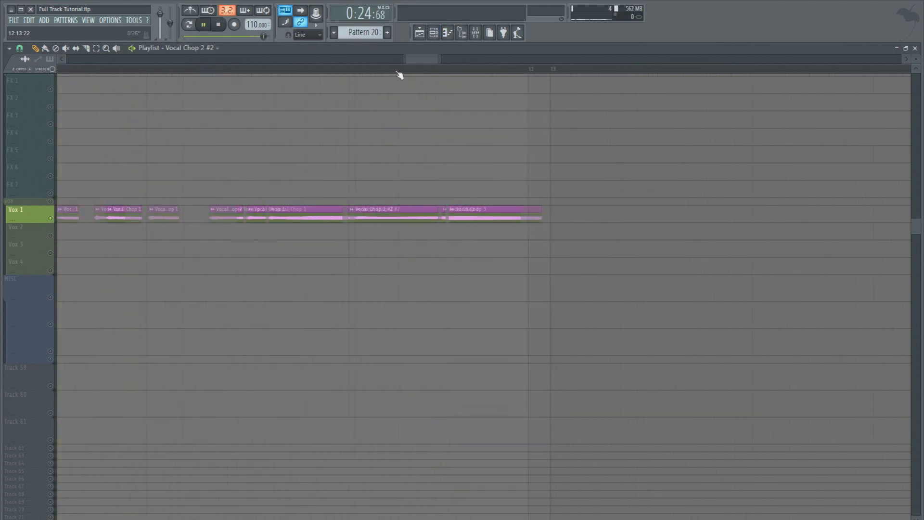
{"action": "double_click", "coordinate": [381, 220]}
{"action": "key", "text": "space"}
{"action": "left_click", "coordinate": [128, 246]}
{"action": "left_click", "coordinate": [147, 268]}
{"action": "key", "text": "Escape"}
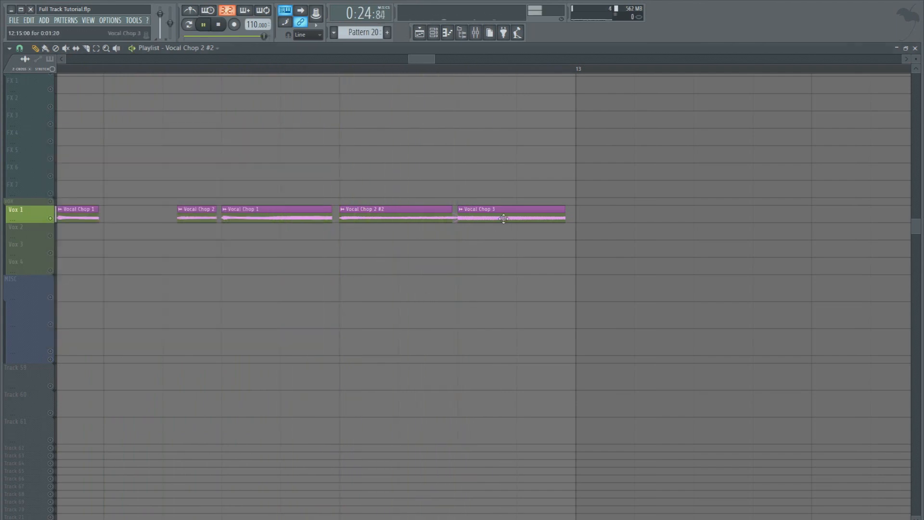
- Set the declicking mode of the Vocal Chop 3 sample to Transient (bleeding)
{"action": "double_click", "coordinate": [504, 218]}
{"action": "key", "text": "Escape"}
{"action": "double_click", "coordinate": [503, 219]}
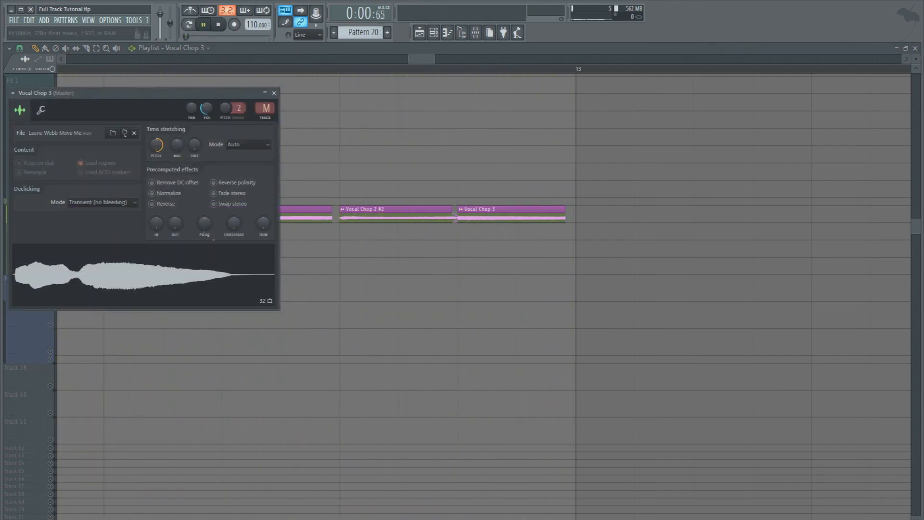
{"action": "left_click", "coordinate": [99, 206]}
{"action": "left_click", "coordinate": [98, 220]}
{"action": "key", "text": "Escape"}
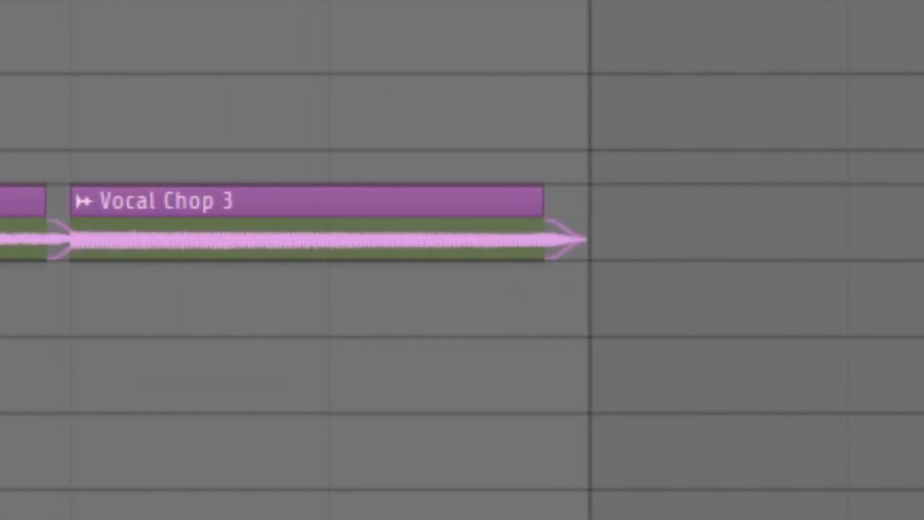
- Set the declicking mode of the original Vocal Chop 2 sample to Transient (bleeding)
{"action": "key", "text": "Escape"}
{"action": "double_click", "coordinate": [161, 273]}
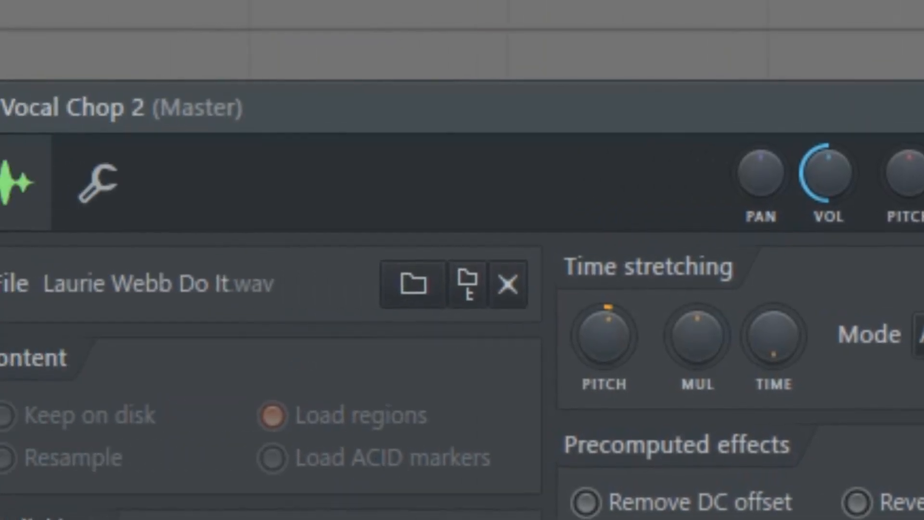
{"action": "key", "text": "Escape"}
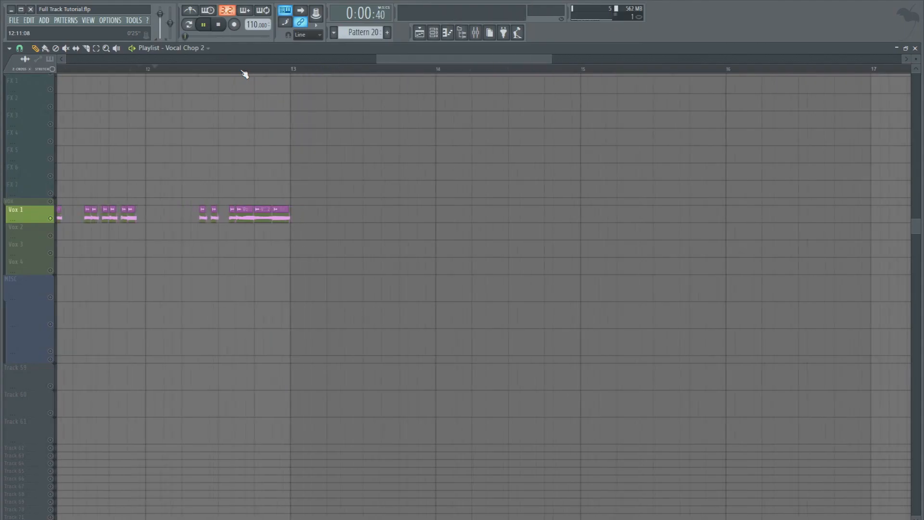
- Play the soloed vocal chops from bar 9 and check them in the mixer
{"action": "scroll", "coordinate": [245, 73], "scroll_direction": "down", "scroll_amount": 3}
{"action": "key", "text": "l"}
{"action": "left_click", "coordinate": [294, 70]}
{"action": "key", "text": "space"}
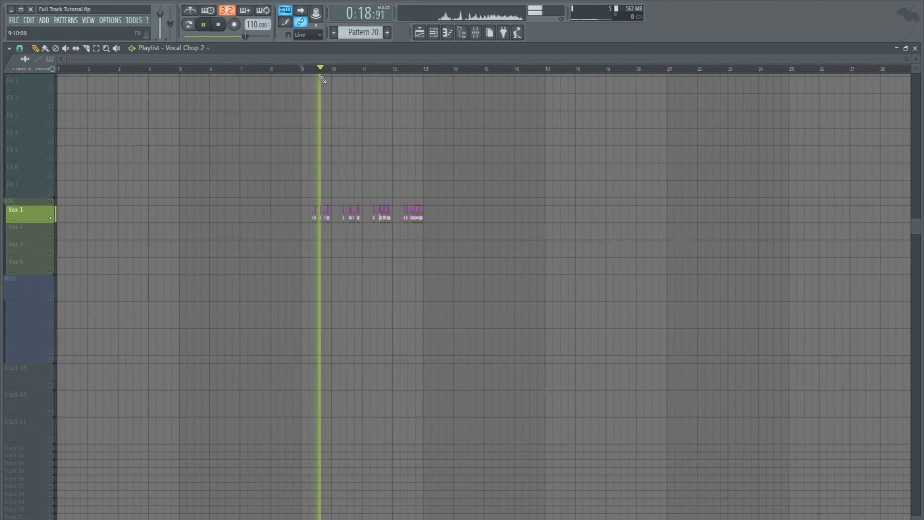
{"action": "left_click", "coordinate": [476, 33]}
{"action": "key", "text": "F9"}
{"action": "key", "text": "space"}
- Unsolo Vox 1, play the full mix and adjust the Vocal Chop 1 mixer track's volume to about 0.6 dB
{"action": "right_click", "coordinate": [51, 219]}
{"action": "key", "text": "space"}
{"action": "key", "text": "F9"}
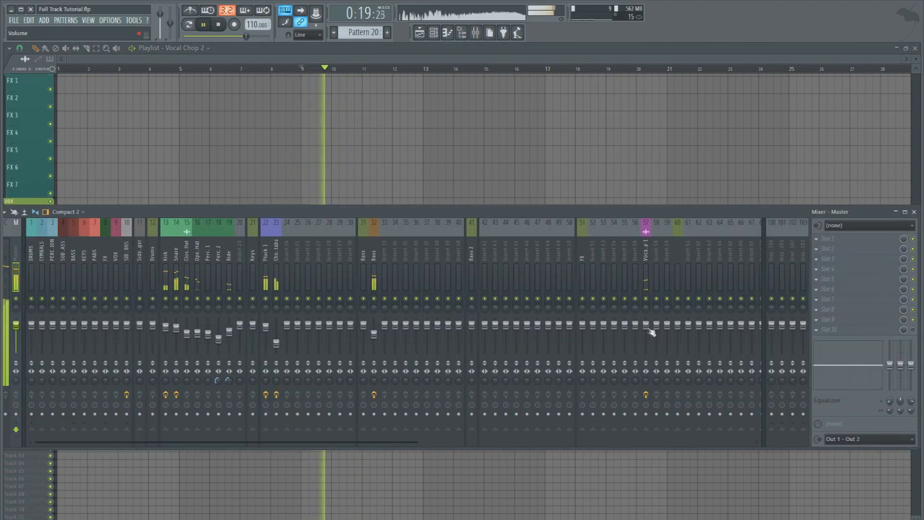
{"action": "left_click", "coordinate": [647, 331]}
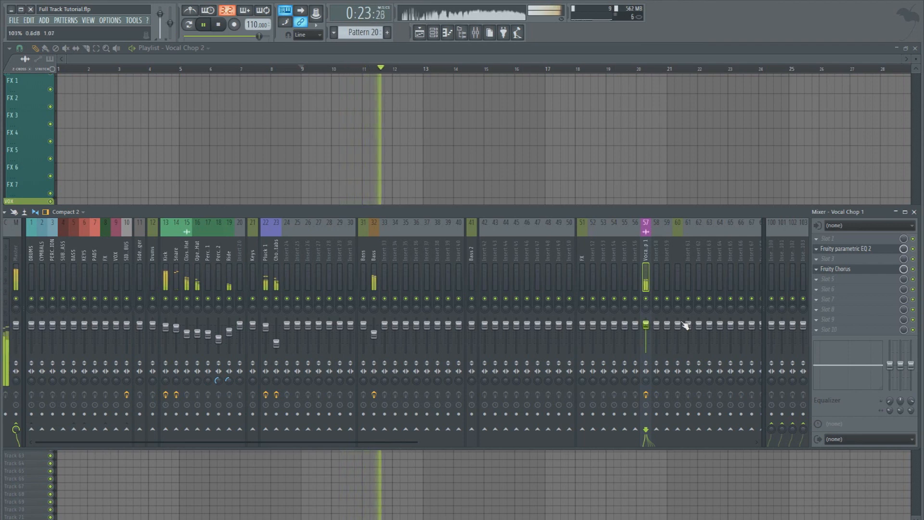
- Add Fruity Compressor to slot 5 of the Vocal Chop 1 mixer track with a 2.3:1 ratio and a -28.0 dB threshold
{"action": "left_click", "coordinate": [828, 281]}
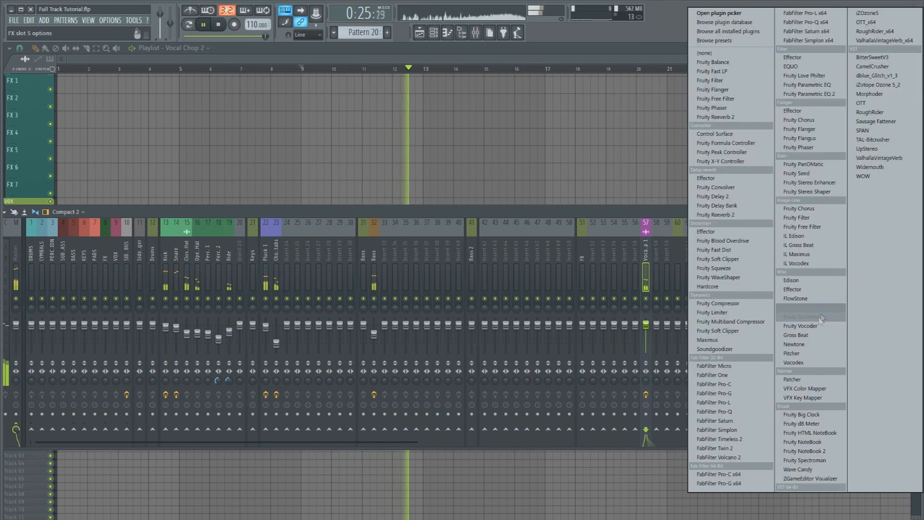
{"action": "left_click", "coordinate": [769, 308]}
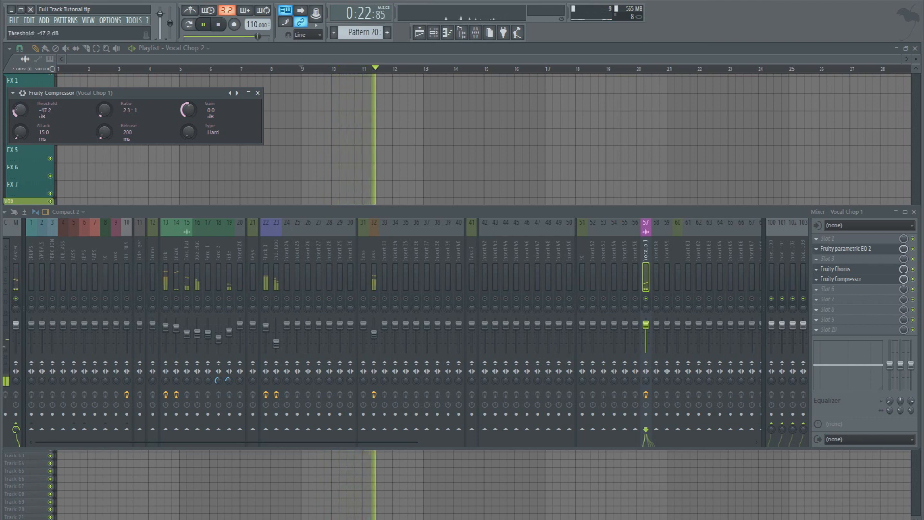
{"action": "left_click_drag", "start_coordinate": [20, 110], "coordinate": [19, 109]}
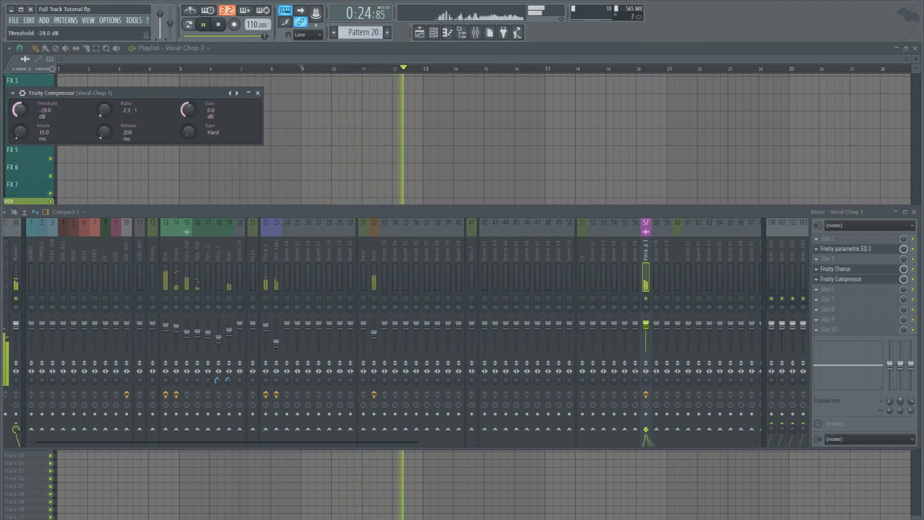
{"action": "key", "text": "F12"}
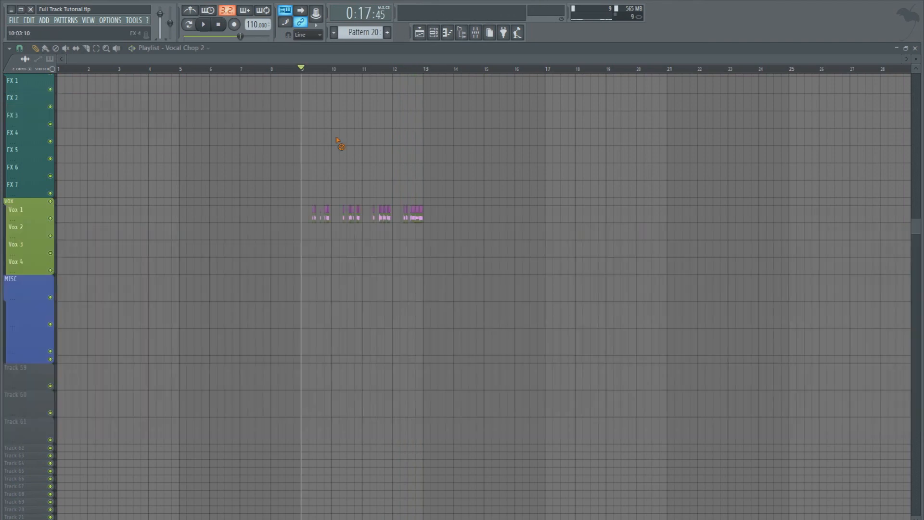
- Route the Vocal Chop 2 sample to mixer track 57, shared with Vocal Chop 1, and show the mixer
{"action": "scroll", "coordinate": [387, 75], "scroll_direction": "up", "scroll_amount": 5}
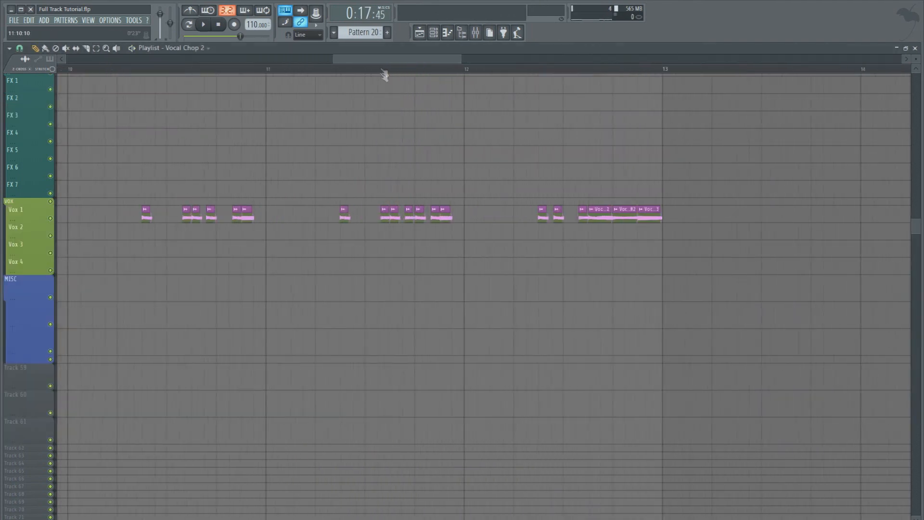
{"action": "double_click", "coordinate": [343, 218]}
{"action": "double_click", "coordinate": [389, 217]}
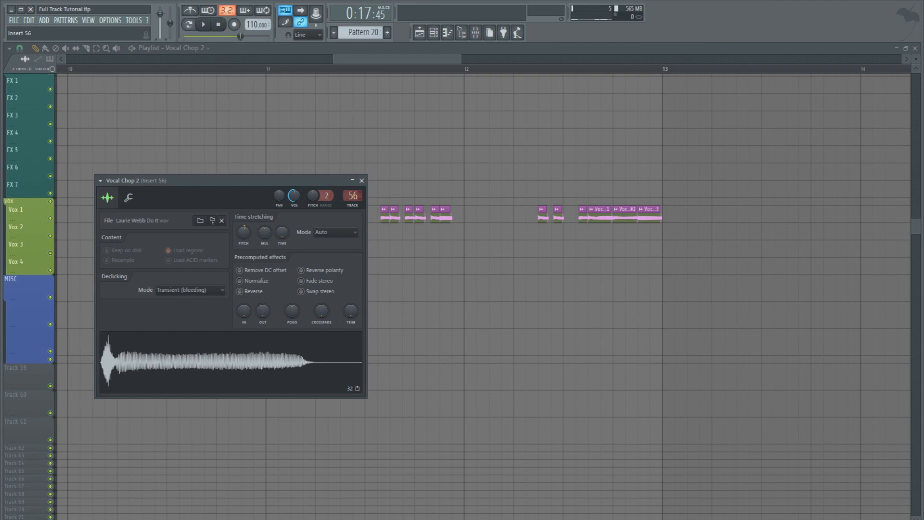
{"action": "left_click", "coordinate": [477, 34]}
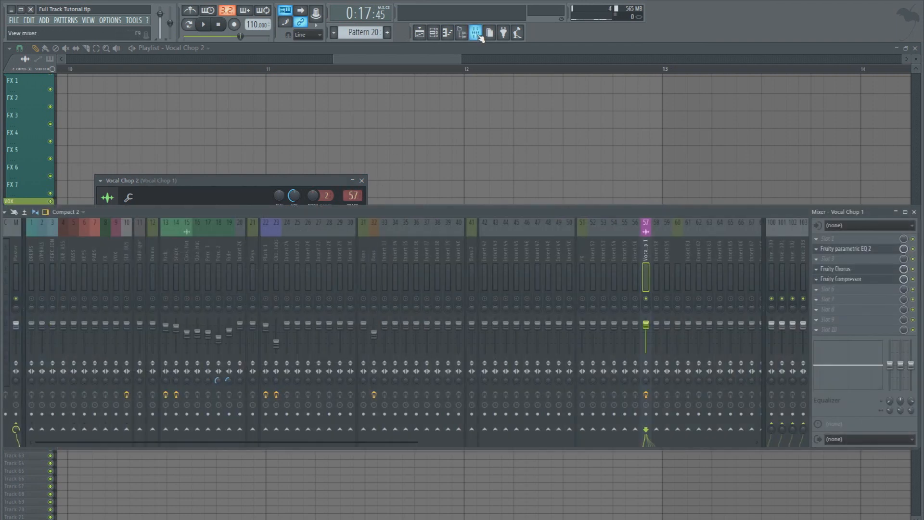
- Set the Vocal Chop 1 track's Fruity Compressor to a -24.2 dB threshold, 50.4 ms attack, 1991 ms release and 4.1 dB gain
{"action": "left_click", "coordinate": [850, 283]}
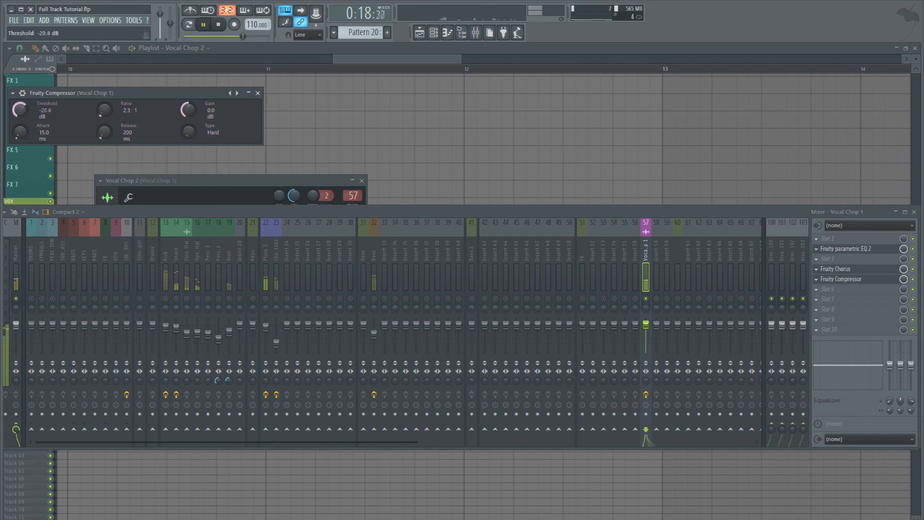
{"action": "left_click_drag", "start_coordinate": [20, 131], "coordinate": [20, 95]}
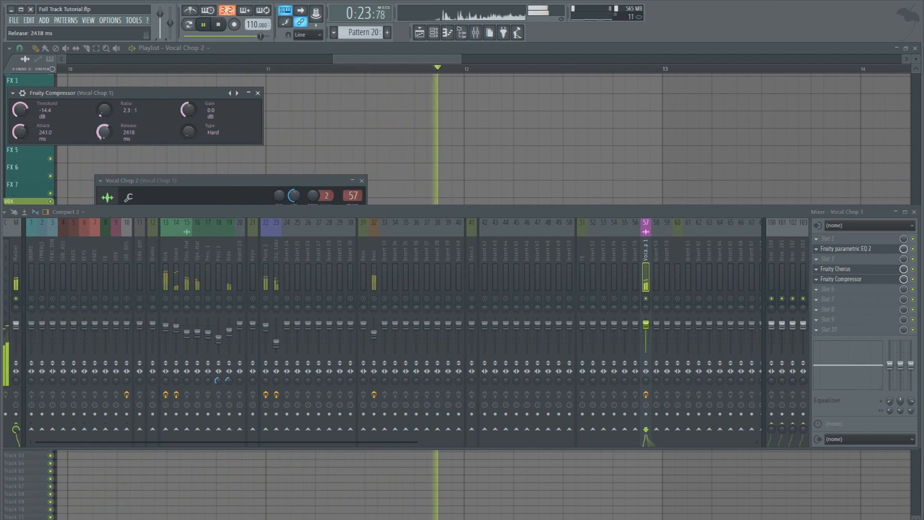
{"action": "left_click_drag", "start_coordinate": [21, 110], "coordinate": [20, 114]}
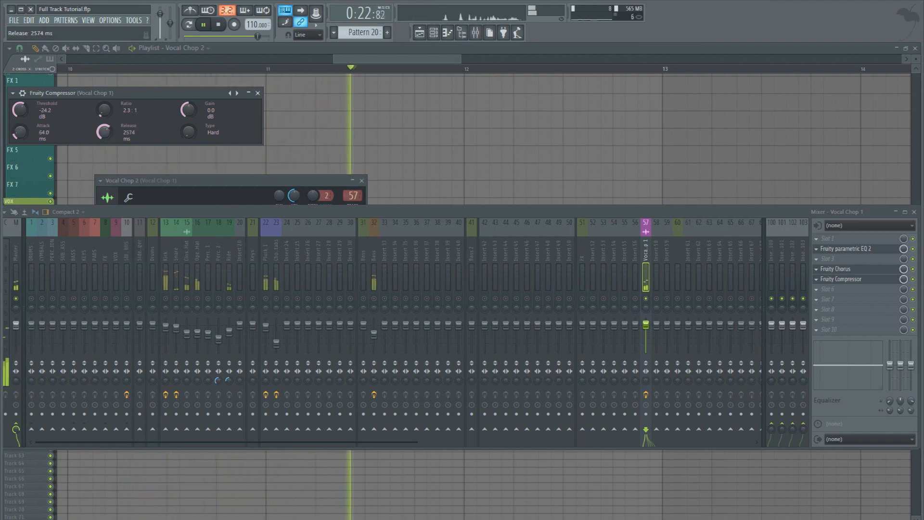
{"action": "left_click_drag", "start_coordinate": [188, 110], "coordinate": [189, 105]}
{"action": "key", "text": "space"}
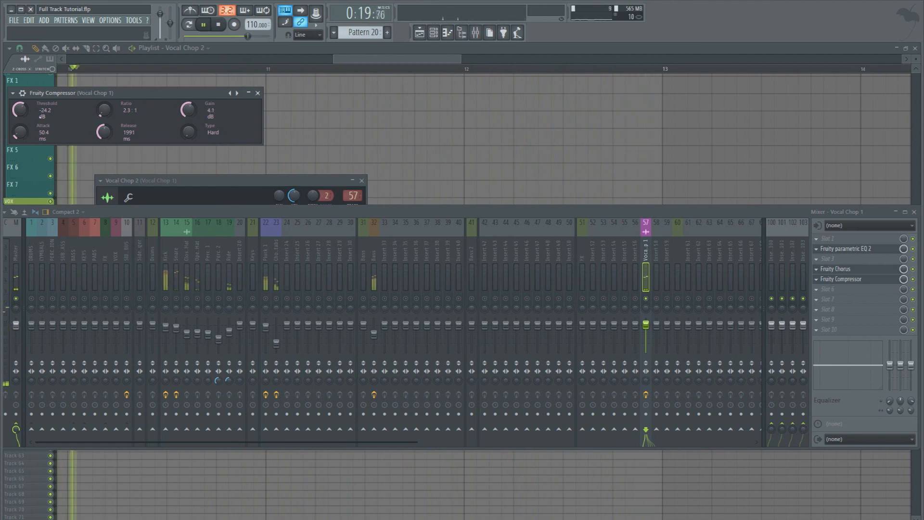
- Unsolo the Vocal Chop 1 mixer track and play the full mix with the mixer shown
{"action": "key", "text": "space"}
{"action": "right_click", "coordinate": [648, 299]}
{"action": "key", "text": "space"}
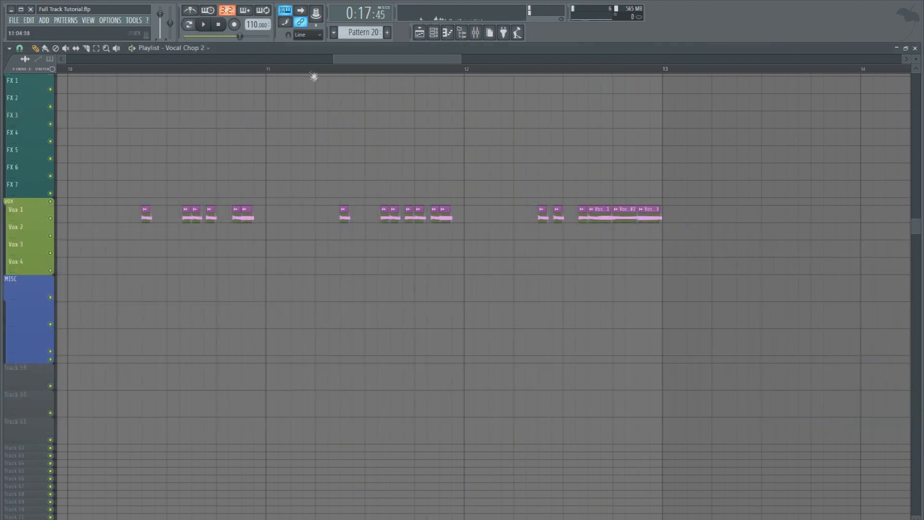
{"action": "scroll", "coordinate": [334, 72], "scroll_direction": "down", "scroll_amount": 2}
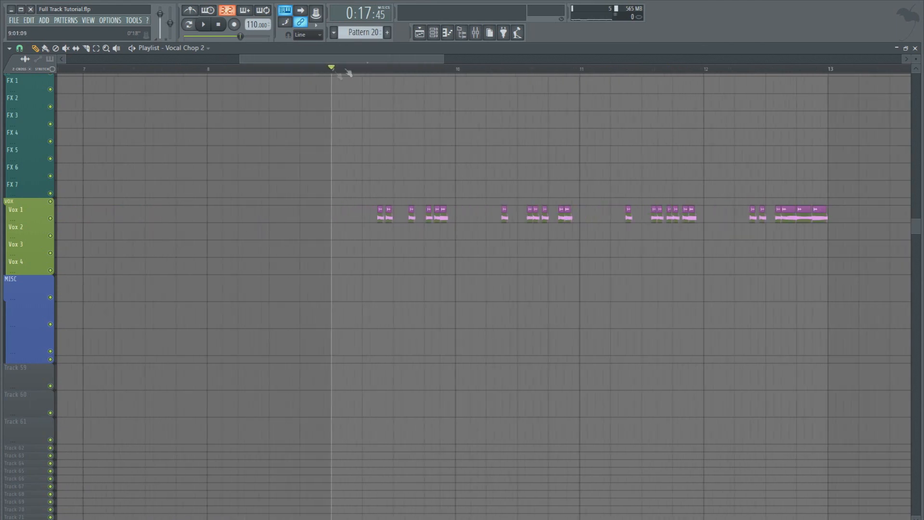
{"action": "left_click", "coordinate": [479, 34]}
{"action": "key", "text": "space"}
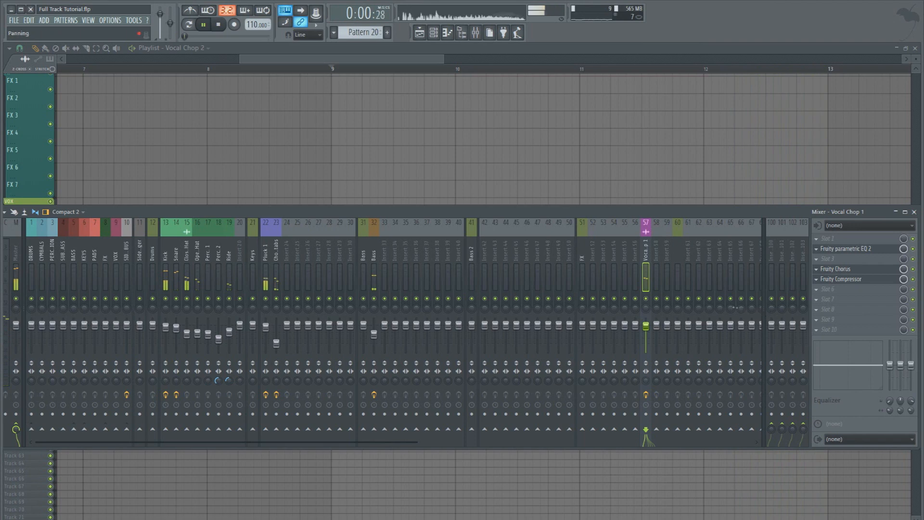
- Add Fruity Reeverb 2 to slot 7 of the Vocal Chop 1 mixer track and play the track soloed
{"action": "left_click", "coordinate": [816, 299]}
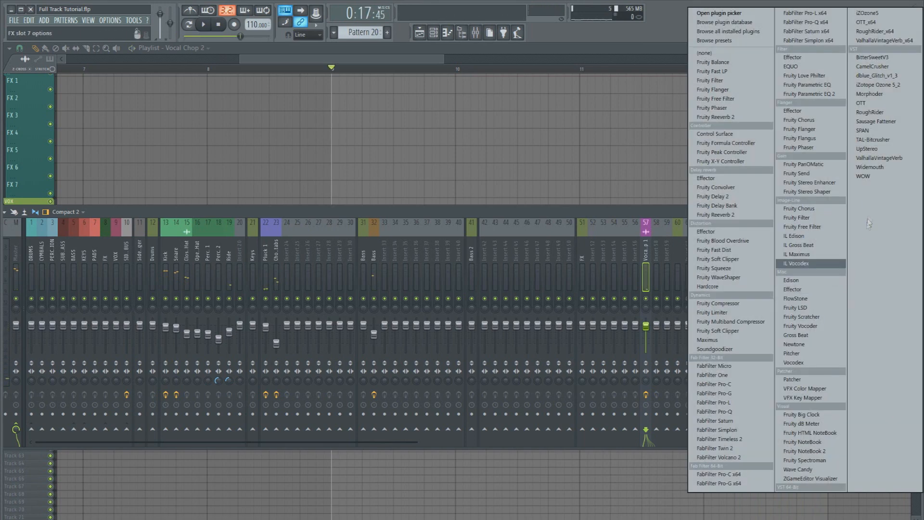
{"action": "left_click", "coordinate": [737, 120]}
{"action": "key", "text": "space"}
{"action": "right_click", "coordinate": [646, 298]}
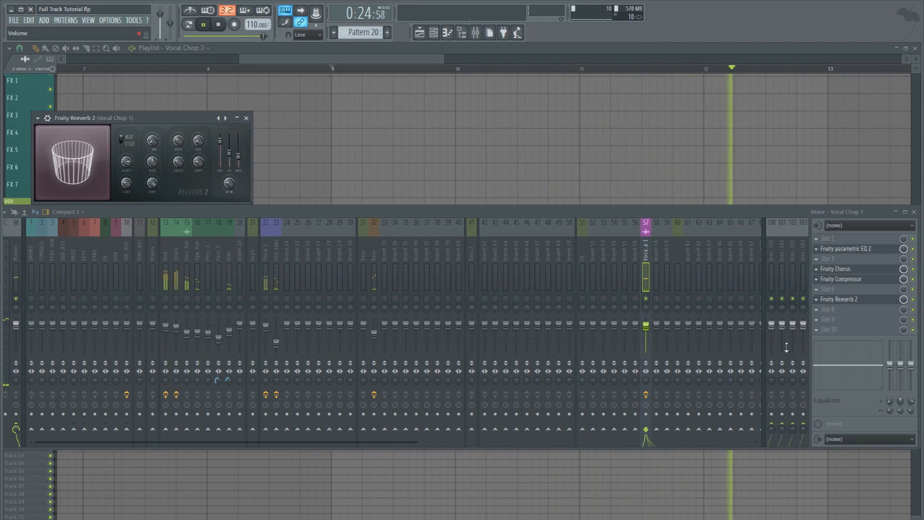
- Add Fruity Parametric EQ 2 to slot 8 of the Vocal Chop 1 track, with band 1 as a Gentle 8 high-pass filter
{"action": "left_click", "coordinate": [819, 309]}
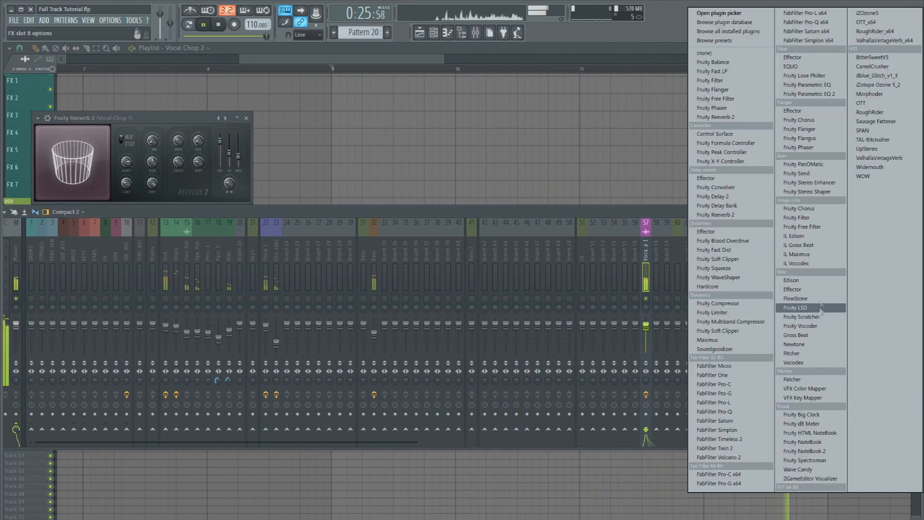
{"action": "left_click", "coordinate": [819, 96]}
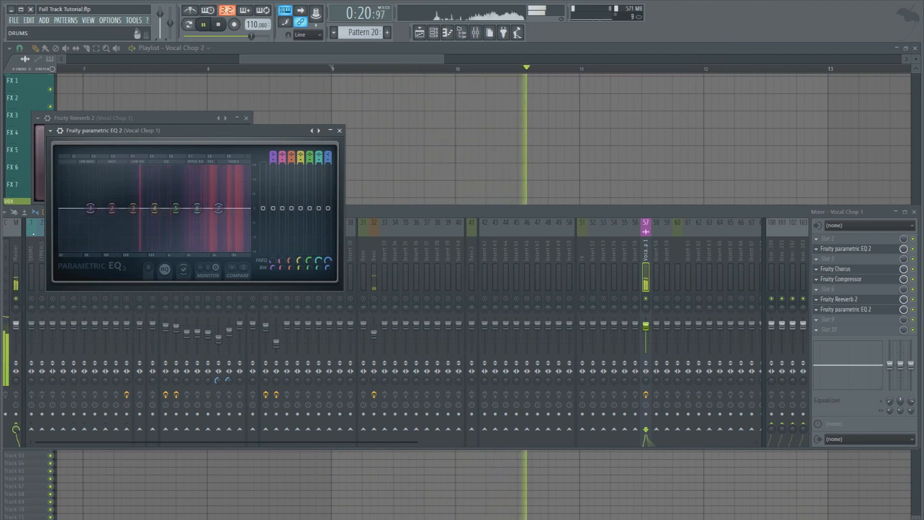
{"action": "right_click", "coordinate": [90, 208]}
{"action": "mouse_move", "coordinate": [109, 236]}
{"action": "left_click", "coordinate": [140, 262]}
{"action": "right_click", "coordinate": [90, 208]}
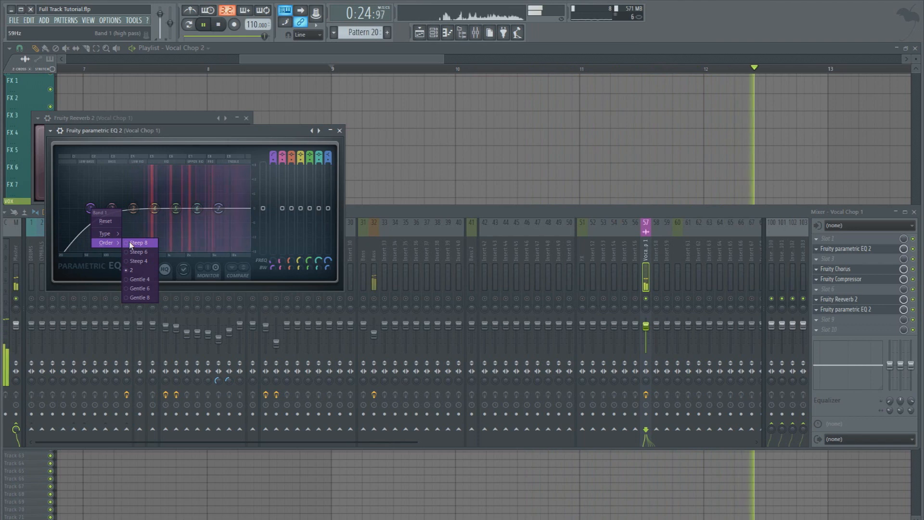
{"action": "left_click", "coordinate": [139, 297]}
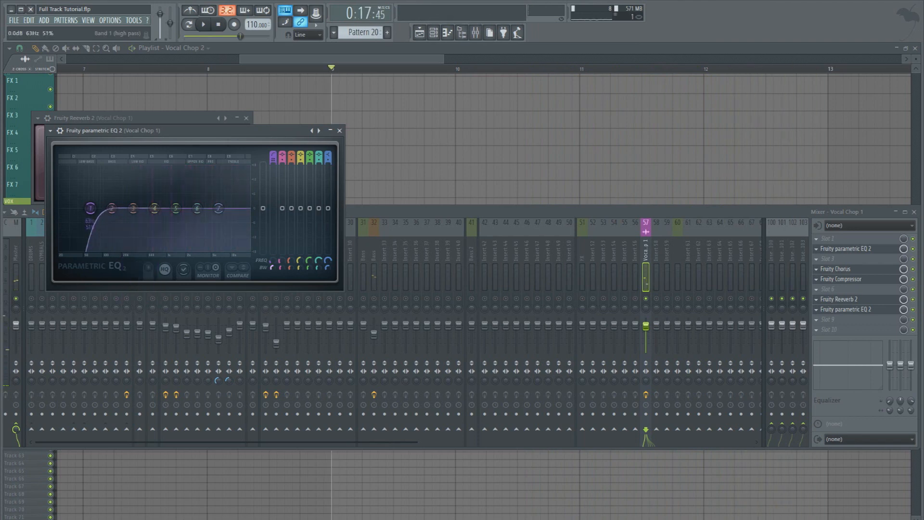
- Play the vocal chops near the end of bar 9 and in bar 12 of the playlist to check their processing
{"action": "left_click", "coordinate": [428, 134]}
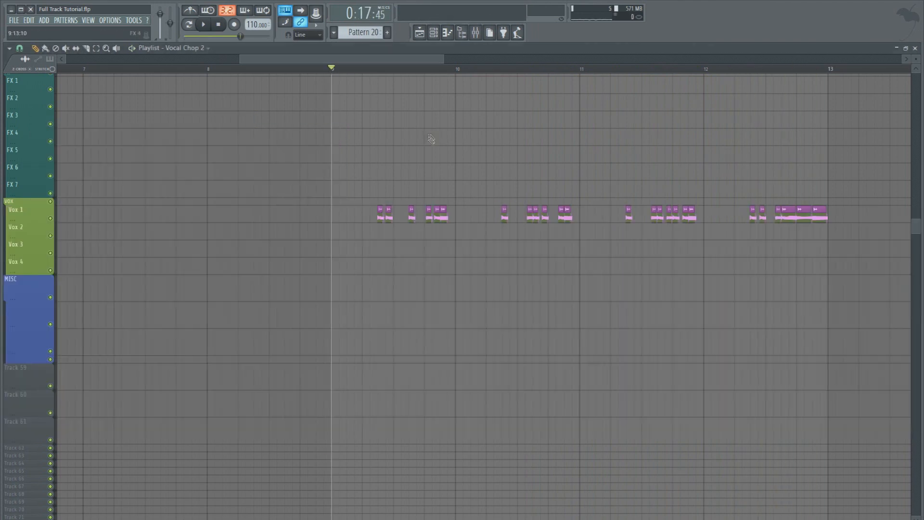
{"action": "left_click", "coordinate": [436, 69]}
{"action": "key", "text": "space"}
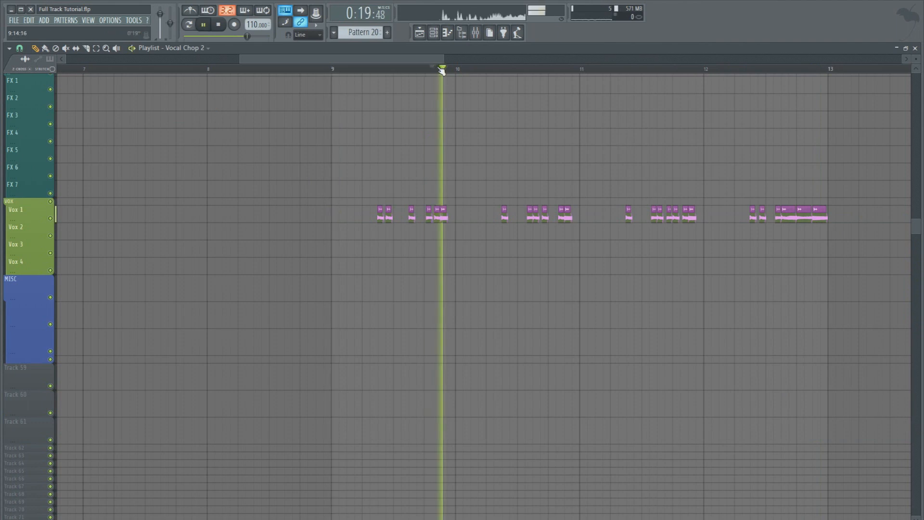
{"action": "scroll", "coordinate": [440, 71], "scroll_direction": "up", "scroll_amount": 3}
{"action": "scroll", "coordinate": [650, 76], "scroll_direction": "down", "scroll_amount": 4}
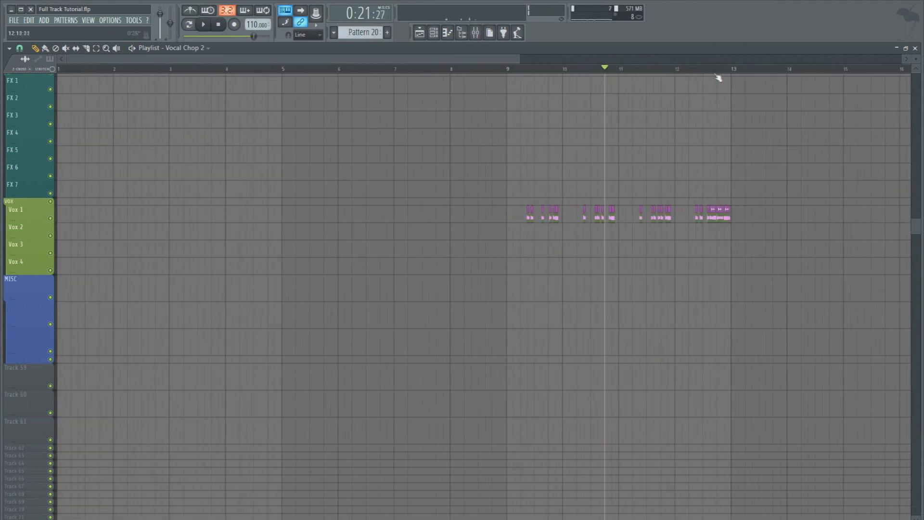
{"action": "left_click", "coordinate": [711, 74]}
{"action": "scroll", "coordinate": [710, 73], "scroll_direction": "up", "scroll_amount": 4}
{"action": "key", "text": "space"}
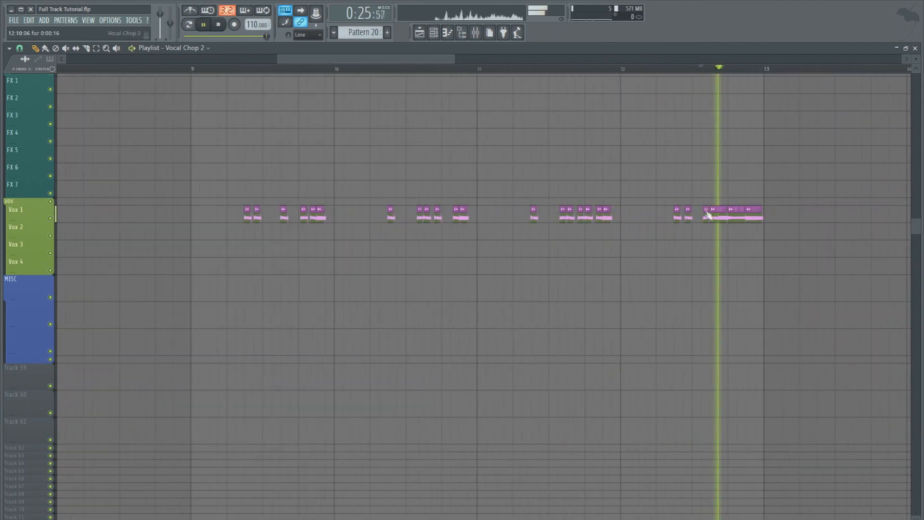
- Route the Vocal Chop 2 #2 sample to mixer track 57, shared with Vocal Chop 1
{"action": "double_click", "coordinate": [714, 219]}
{"action": "key", "text": "space"}
{"action": "double_click", "coordinate": [734, 213]}
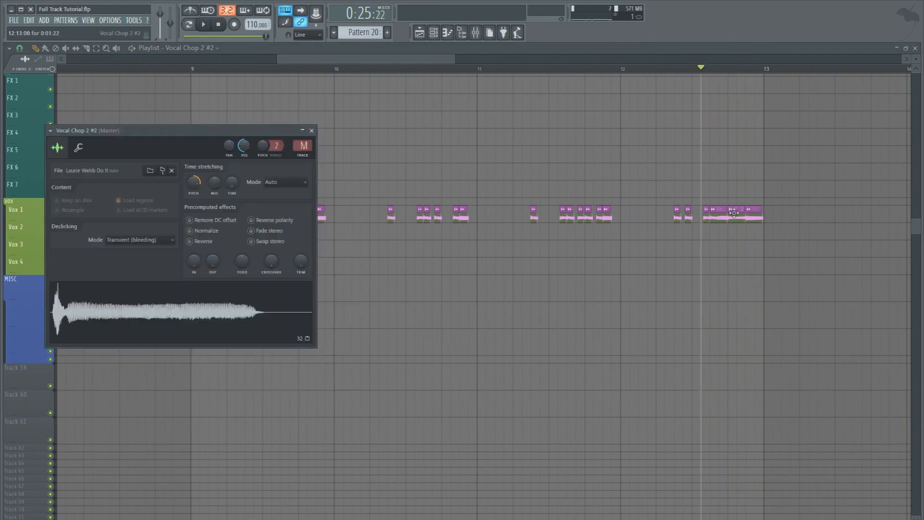
{"action": "left_click", "coordinate": [476, 37]}
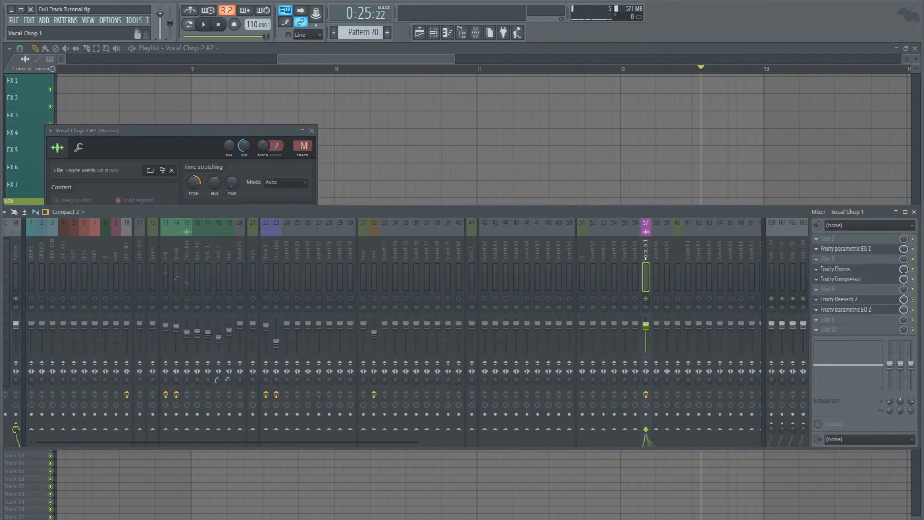
{"action": "key", "text": "F9"}
{"action": "key", "text": "space"}
- Route the Vocal Chop 3 sample to mixer track 57 and return to the playlist
{"action": "double_click", "coordinate": [735, 218]}
{"action": "left_click", "coordinate": [477, 36]}
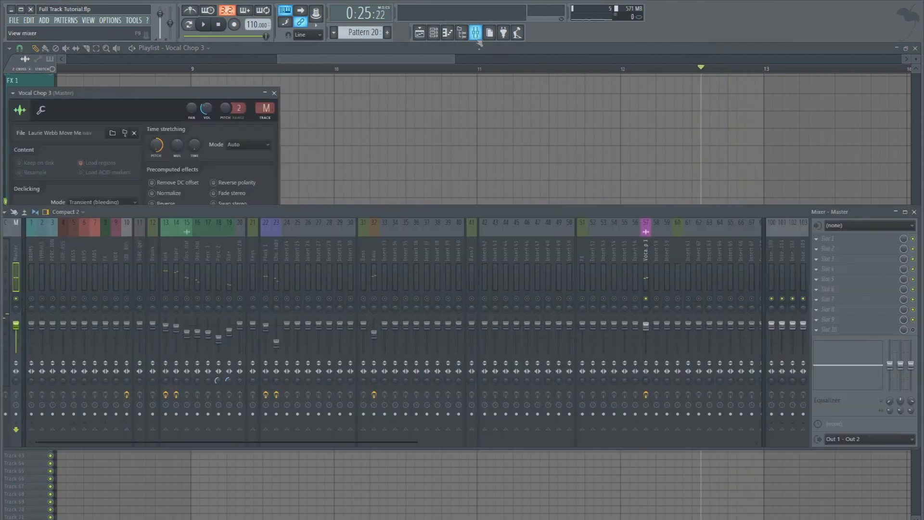
{"action": "left_click", "coordinate": [646, 254]}
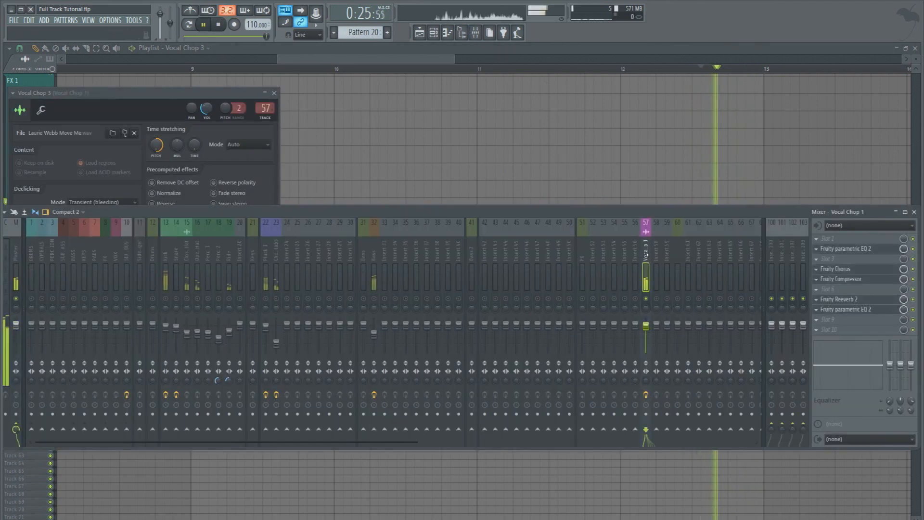
{"action": "key", "text": "F12"}
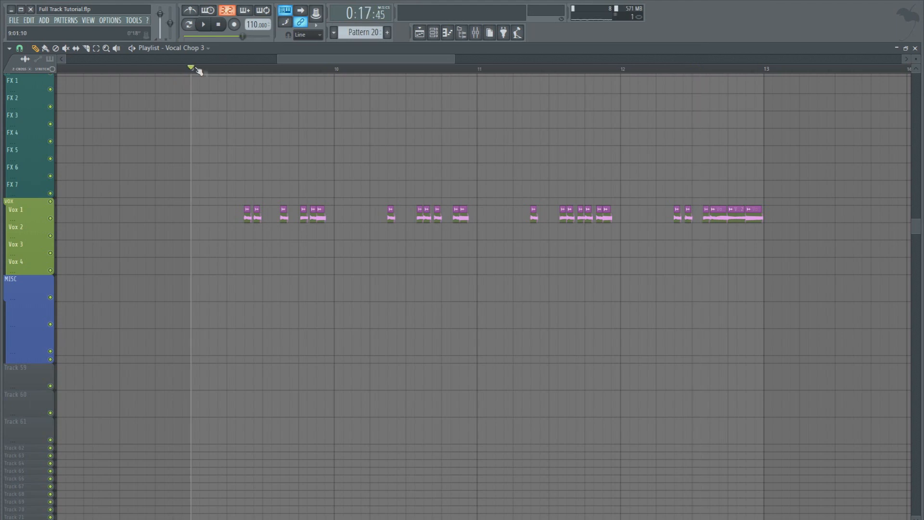
- Unsolo the Vocal Chop 1 mixer track and listen to the processed chops in the full mix
{"action": "key", "text": "F9"}
{"action": "right_click", "coordinate": [646, 298]}
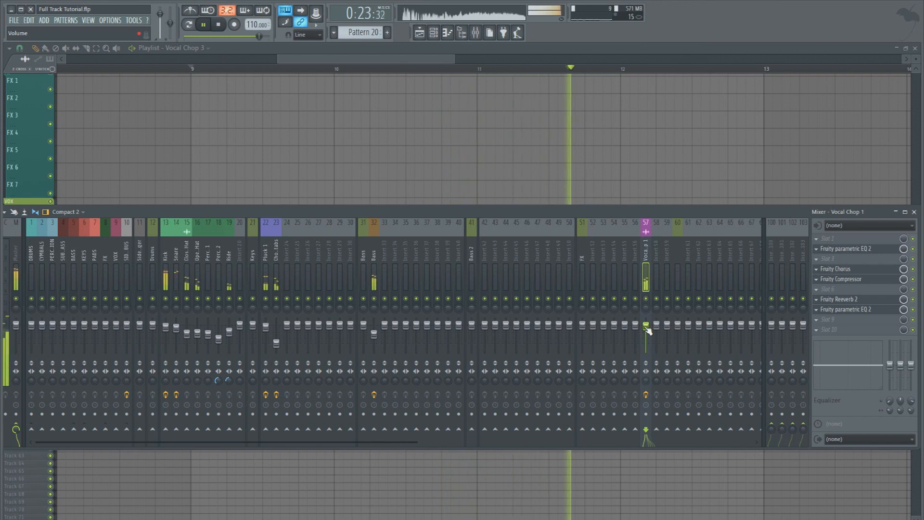
{"action": "key", "text": "F9"}
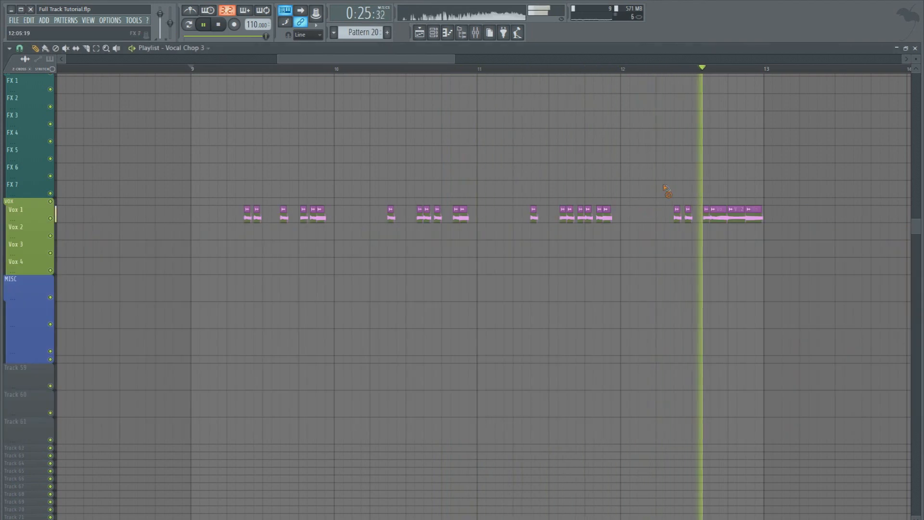
{"action": "key", "text": "space"}
- Save the project and play the full arrangement from bar 9 while reviewing its tracks
{"action": "scroll", "coordinate": [724, 72], "scroll_direction": "down", "scroll_amount": 3}
{"action": "scroll", "coordinate": [730, 249], "scroll_direction": "up", "scroll_amount": 10}
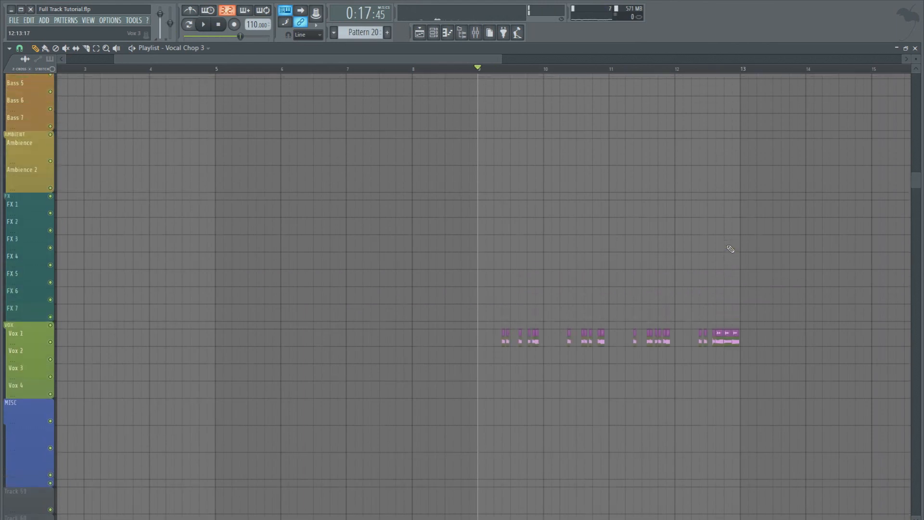
{"action": "scroll", "coordinate": [482, 71], "scroll_direction": "down", "scroll_amount": 4}
{"action": "key", "text": "space"}
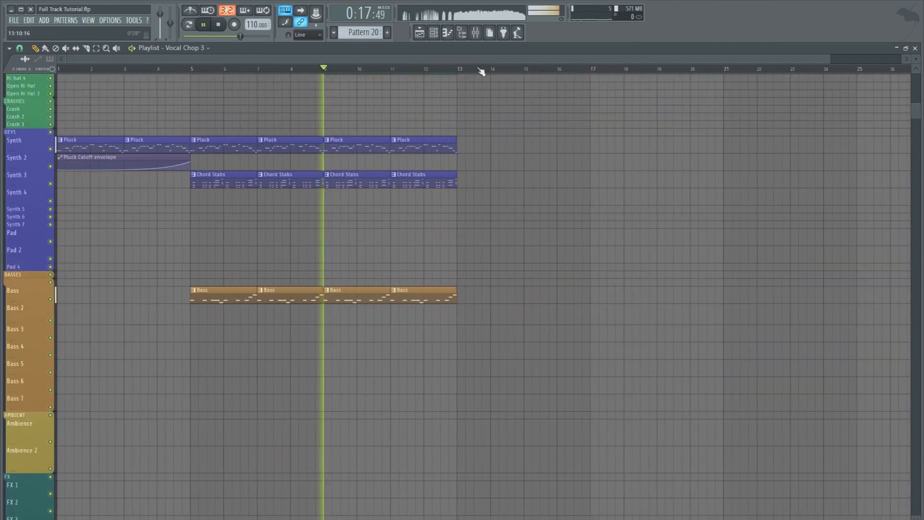
{"action": "key", "text": "ctrl+s"}
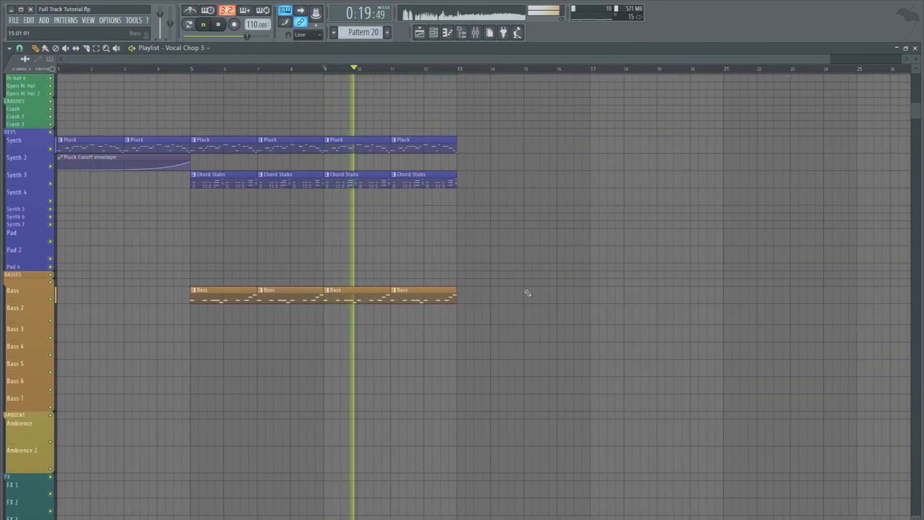
{"action": "scroll", "coordinate": [527, 292], "scroll_direction": "down", "scroll_amount": 4}
{"action": "scroll", "coordinate": [527, 293], "scroll_direction": "down", "scroll_amount": 7}
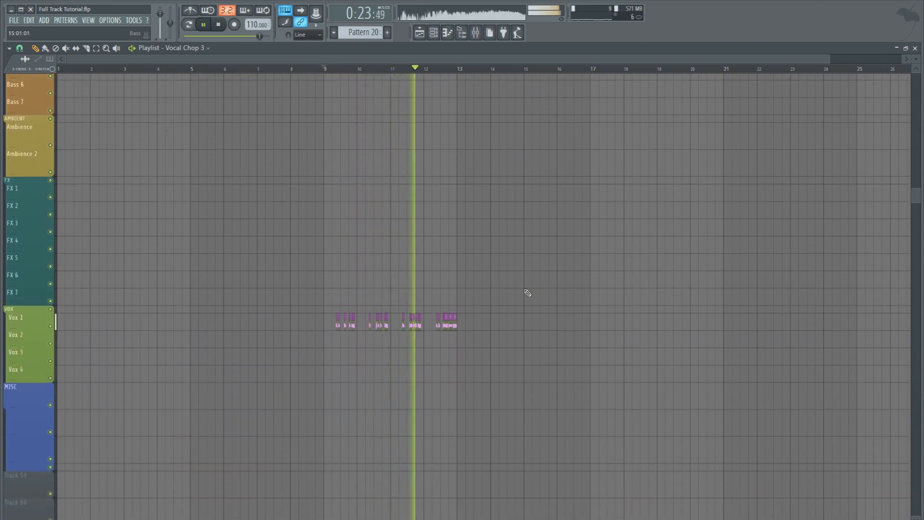
{"action": "scroll", "coordinate": [521, 293], "scroll_direction": "down", "scroll_amount": 1}
{"action": "scroll", "coordinate": [521, 293], "scroll_direction": "down", "scroll_amount": 3}
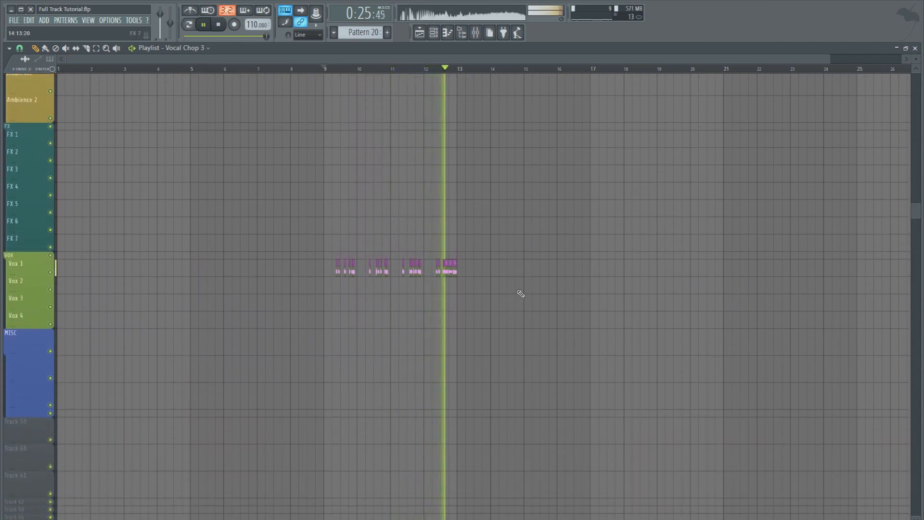
{"action": "key", "text": "space"}
- Copy the Vox 1 vocal chops from bars 9–12 to the matching positions in bars 5–8 and deselect them
{"action": "scroll", "coordinate": [463, 268], "scroll_direction": "up", "scroll_amount": 10}
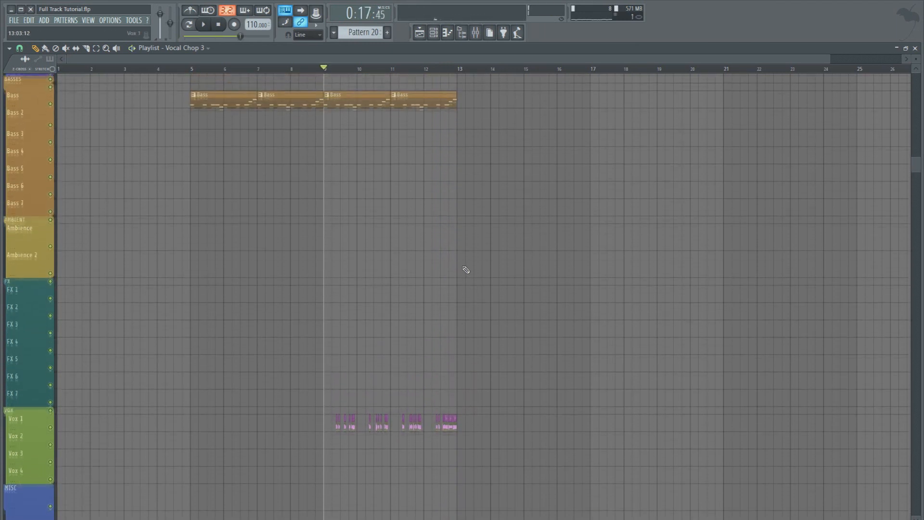
{"action": "left_click_drag", "start_coordinate": [470, 439], "coordinate": [319, 435]}
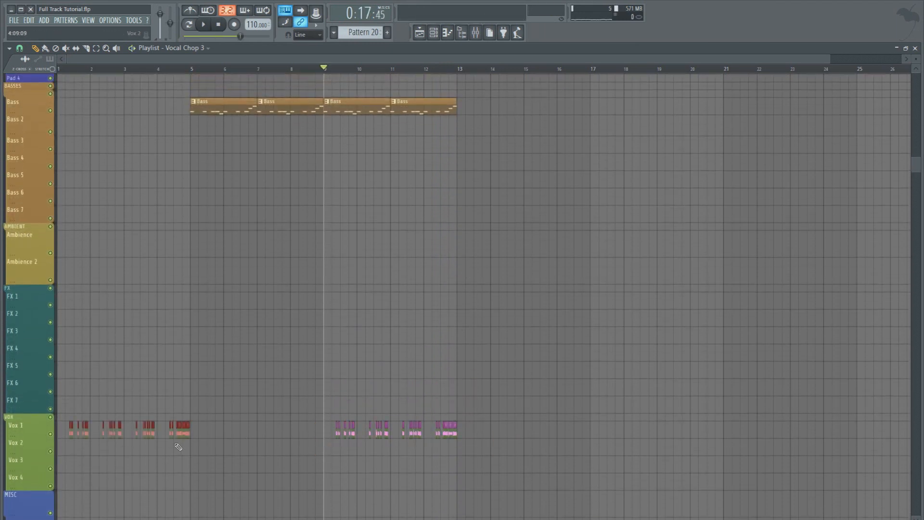
{"action": "scroll", "coordinate": [244, 344], "scroll_direction": "up", "scroll_amount": 4}
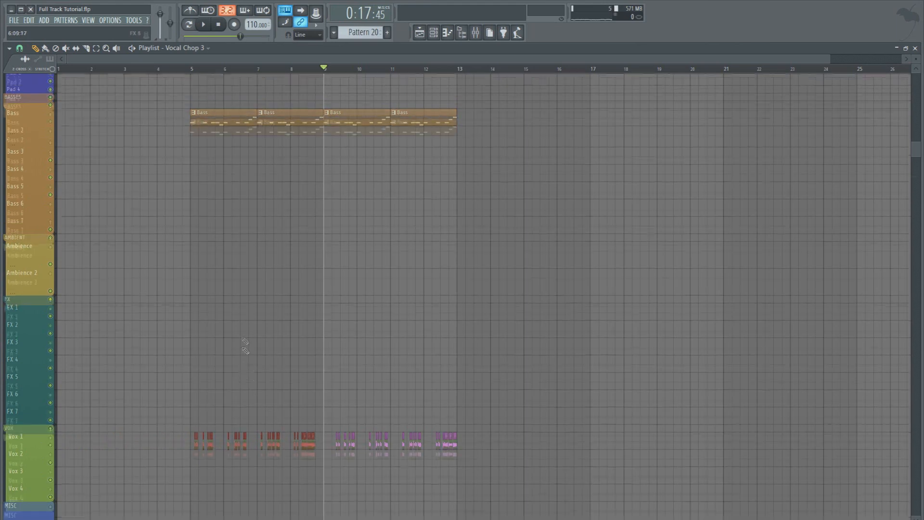
{"action": "scroll", "coordinate": [236, 319], "scroll_direction": "down", "scroll_amount": 10}
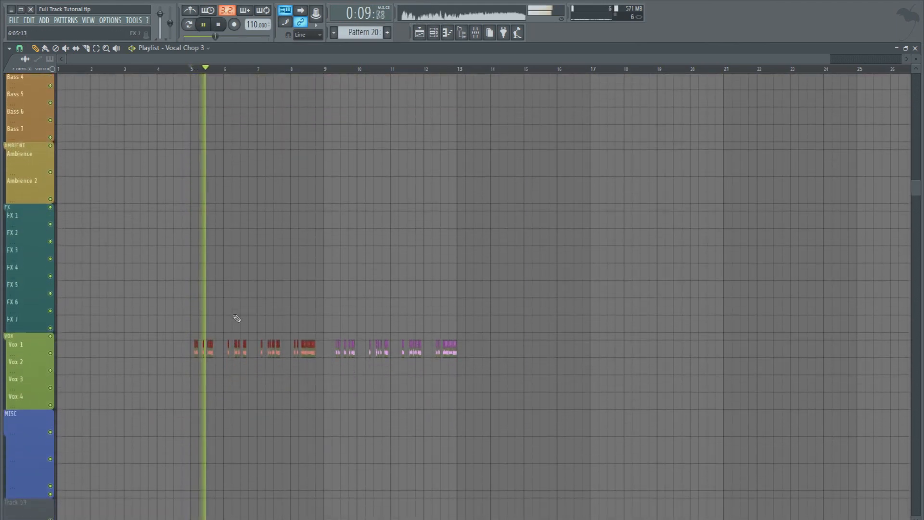
{"action": "key", "text": "space"}
{"action": "left_click", "coordinate": [315, 403], "text": "ctrl"}
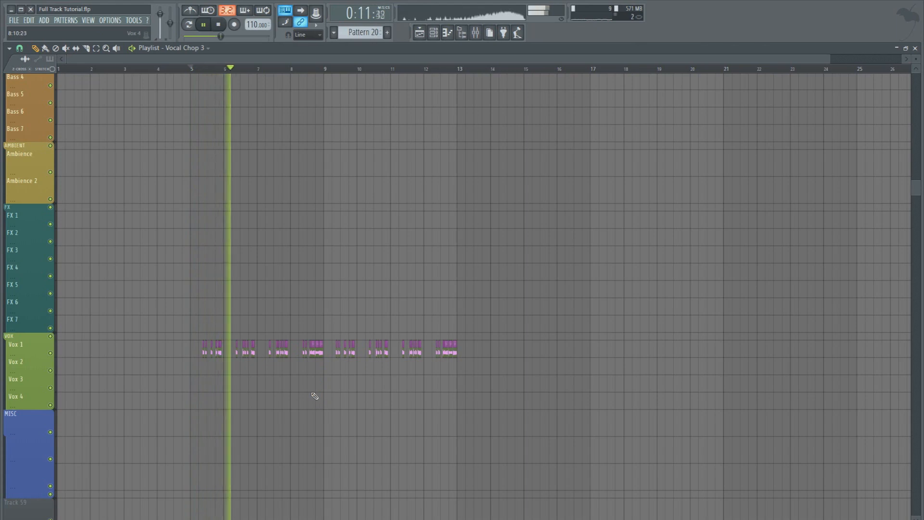
- Play the arrangement from bar 5 and review the vocal chops against the drums, synths and bass
{"action": "scroll", "coordinate": [319, 393], "scroll_direction": "up", "scroll_amount": 4}
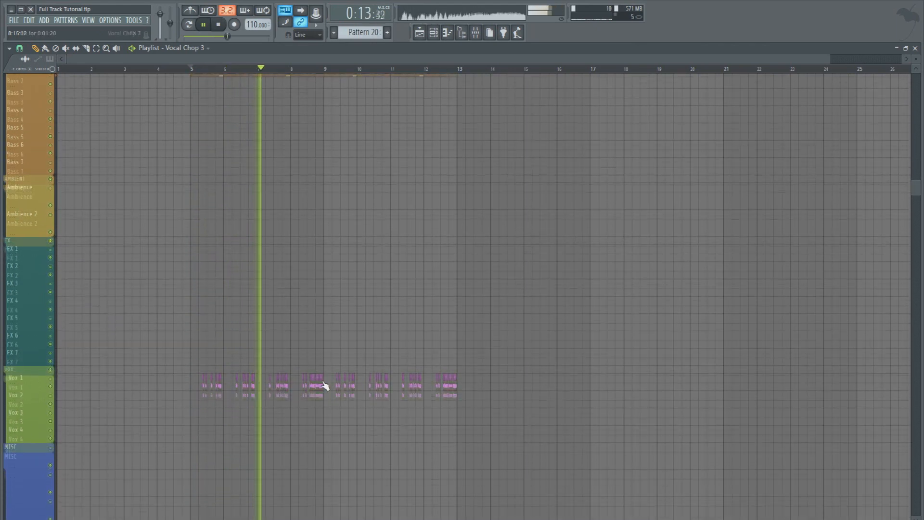
{"action": "scroll", "coordinate": [327, 381], "scroll_direction": "down", "scroll_amount": 6}
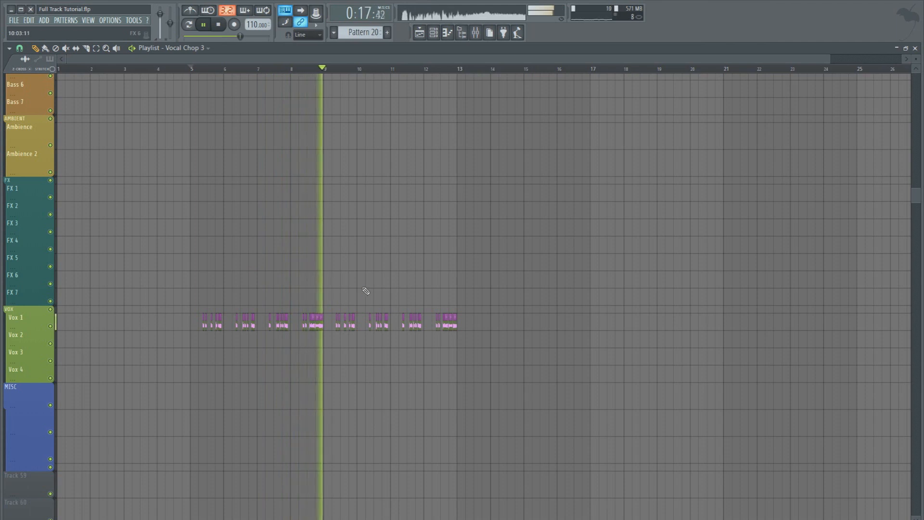
{"action": "scroll", "coordinate": [366, 291], "scroll_direction": "up", "scroll_amount": 1}
{"action": "scroll", "coordinate": [366, 290], "scroll_direction": "up", "scroll_amount": 4}
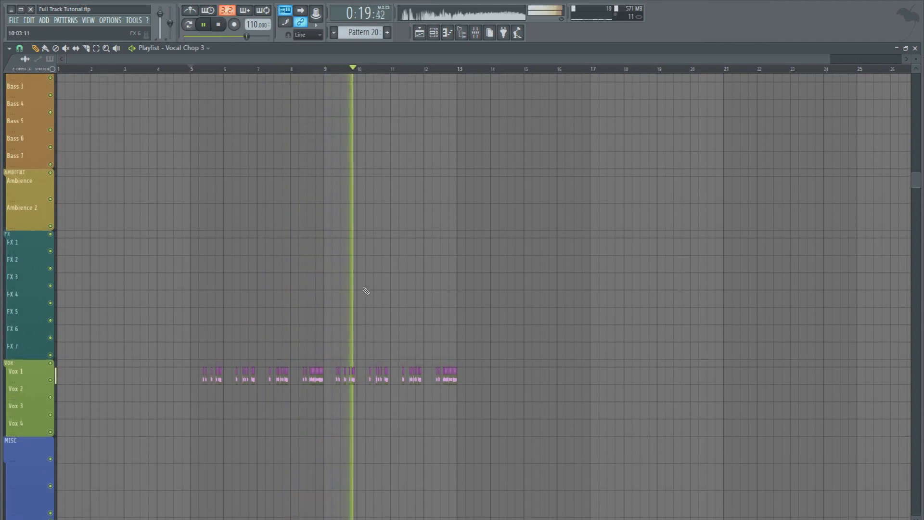
{"action": "scroll", "coordinate": [366, 291], "scroll_direction": "down", "scroll_amount": 2}
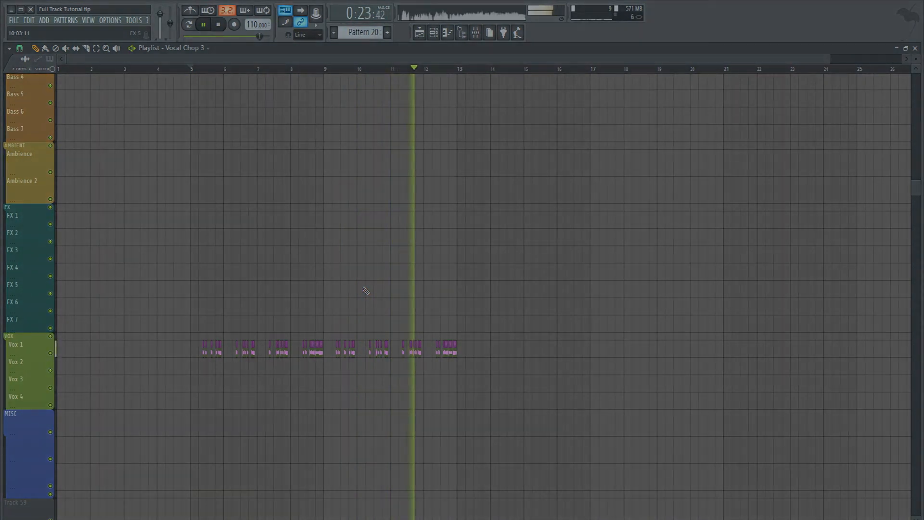
{"action": "scroll", "coordinate": [366, 291], "scroll_direction": "up", "scroll_amount": 20}
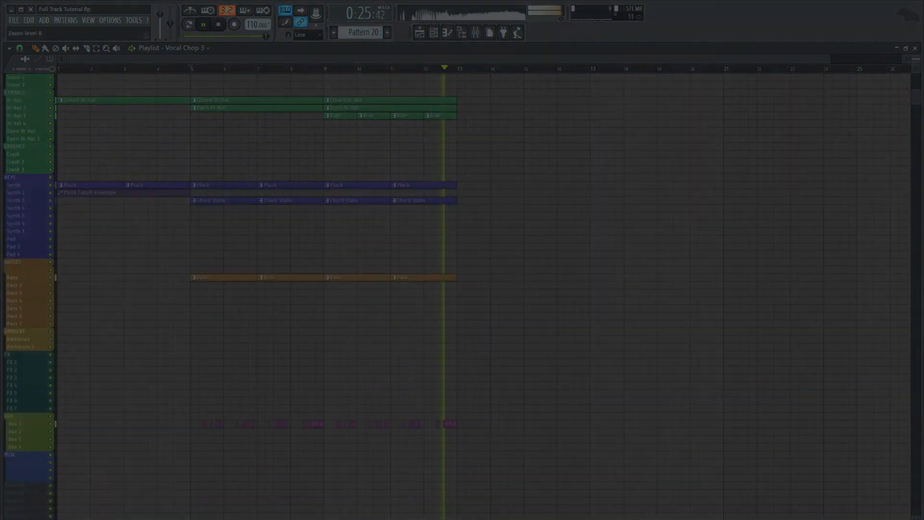